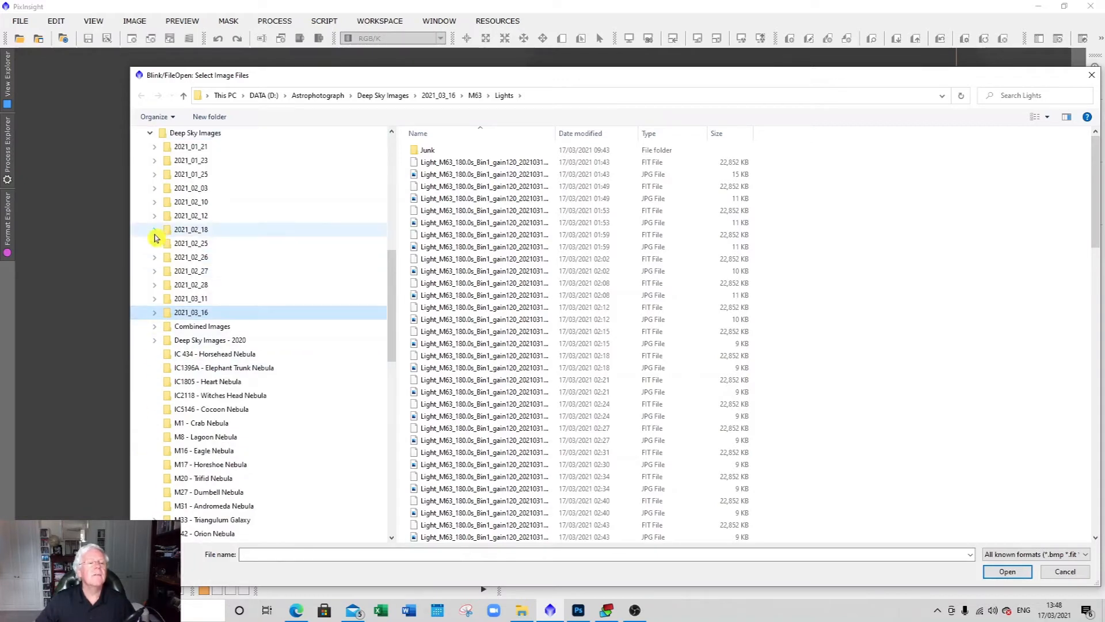
Browse to the Lights folder under 2021_02_18, NGC2244, 18_02_21 and sort its files by type.
click(155, 229)
click(159, 257)
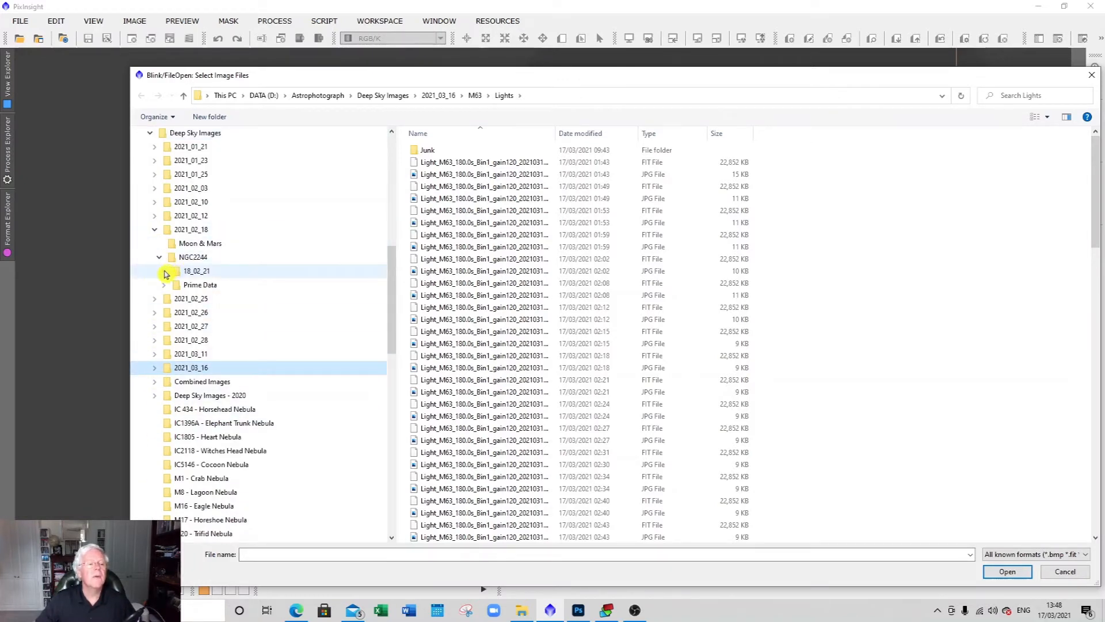
click(164, 271)
click(181, 329)
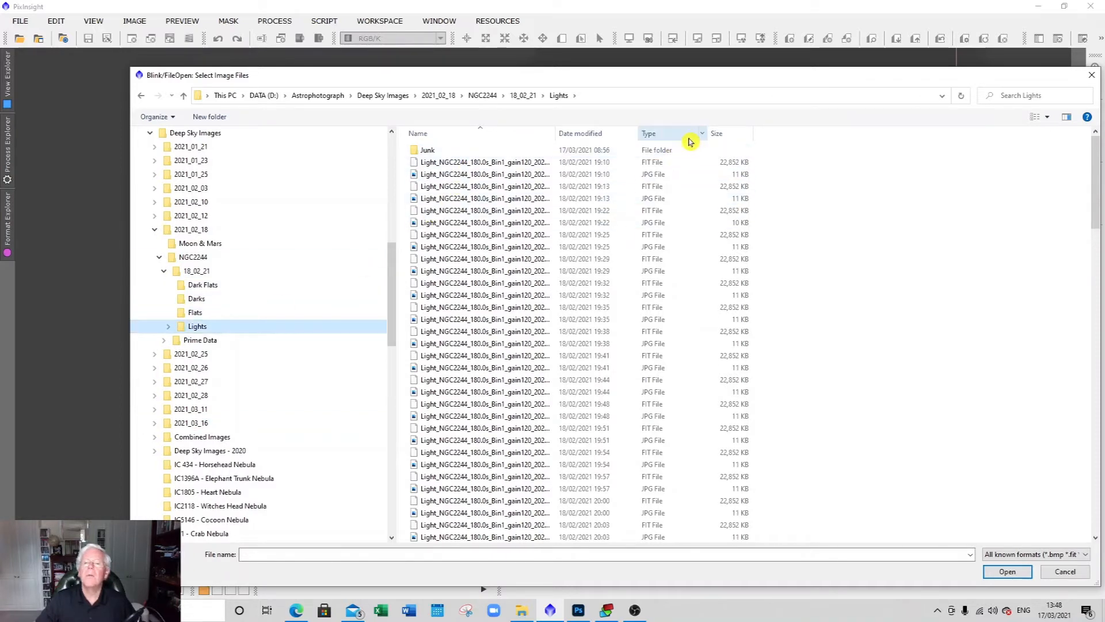
click(689, 138)
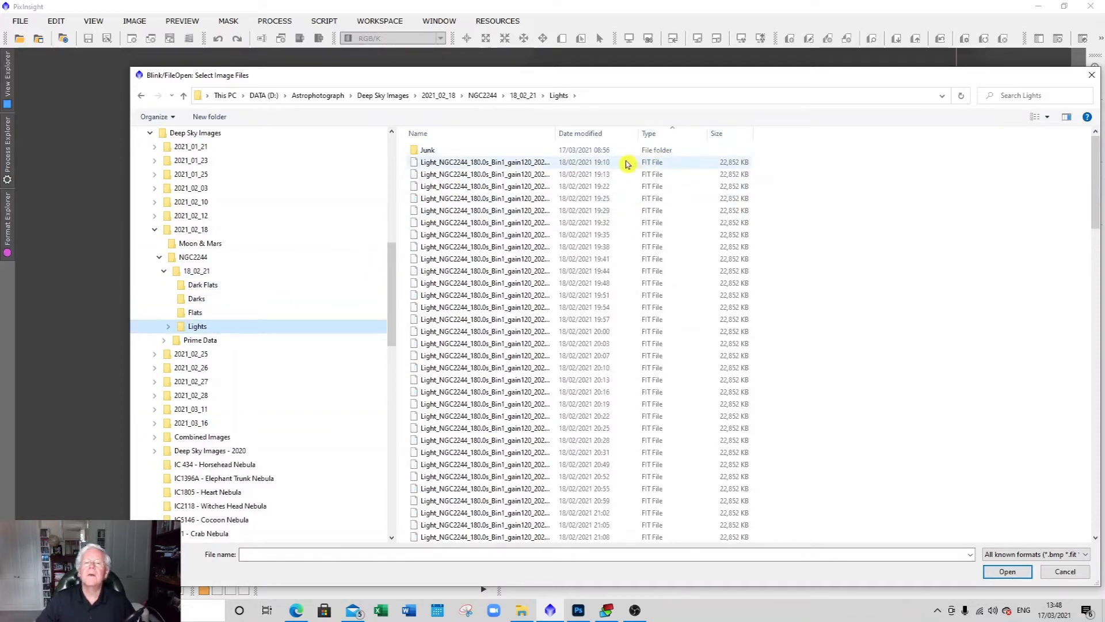
Load every NGC2244 light file in the folder into Blink, from the first FIT file to the last listed file.
click(628, 161)
drag(1094, 215, 1068, 536)
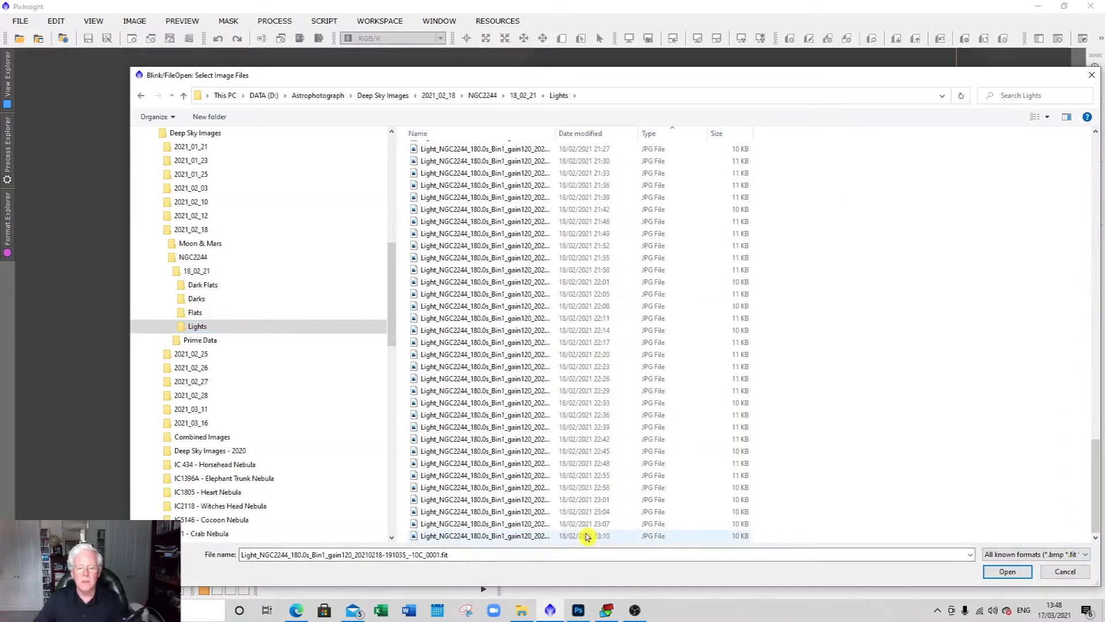
shift+click(587, 536)
click(1008, 571)
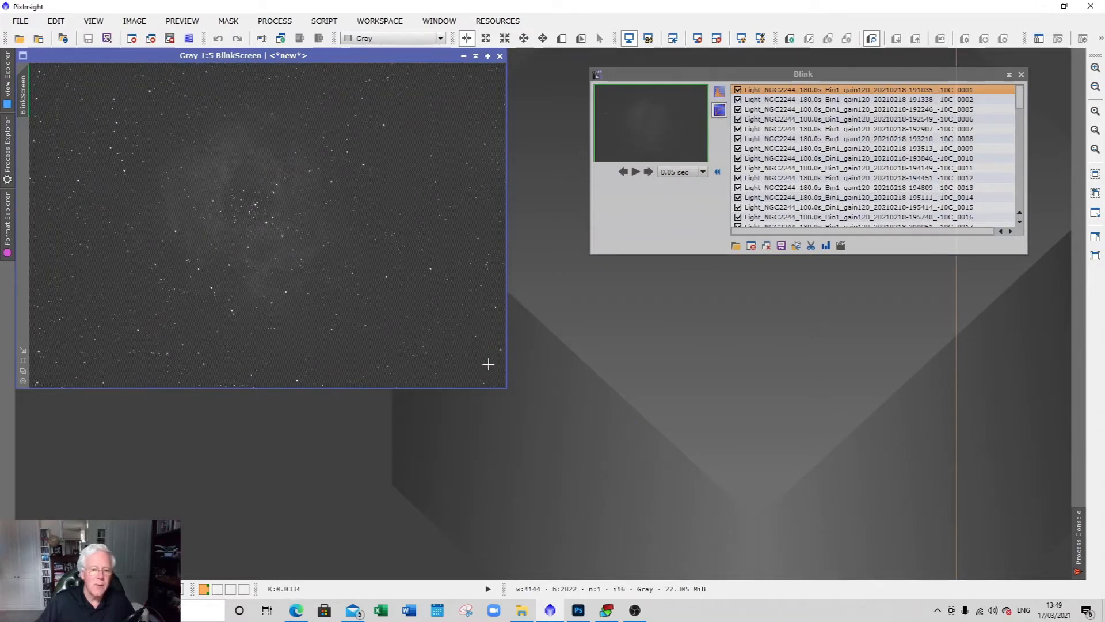
Enlarge the BlinkScreen preview to a 1:4 zoom beside the Blink window and apply the automatic histogram transformation.
drag(505, 389, 598, 545)
drag(710, 74, 799, 87)
scroll(521, 400, up, 1)
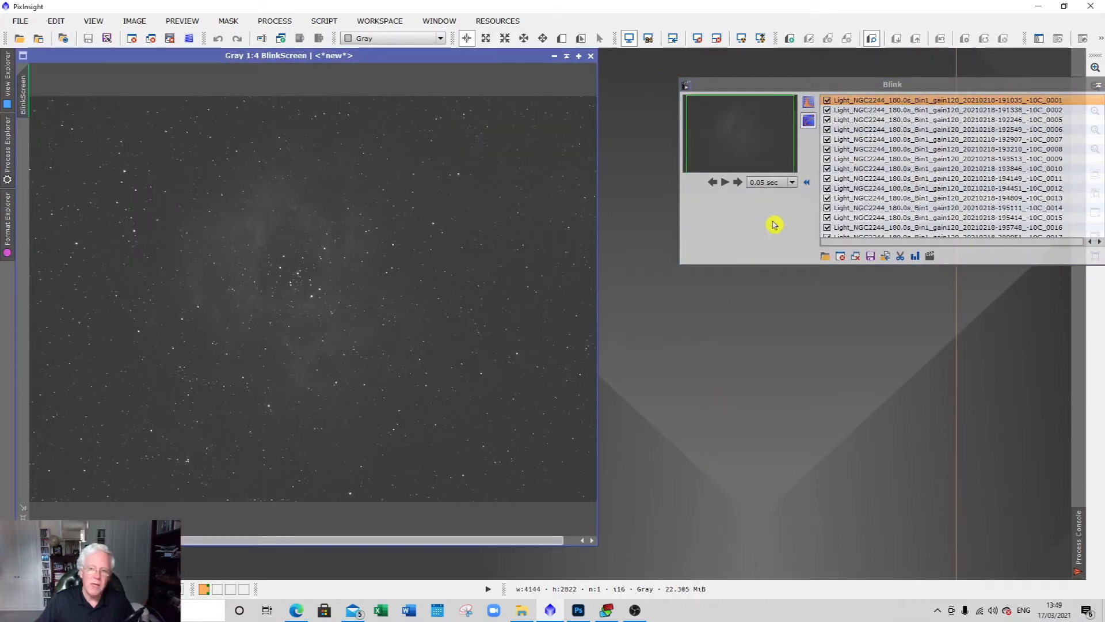
click(810, 107)
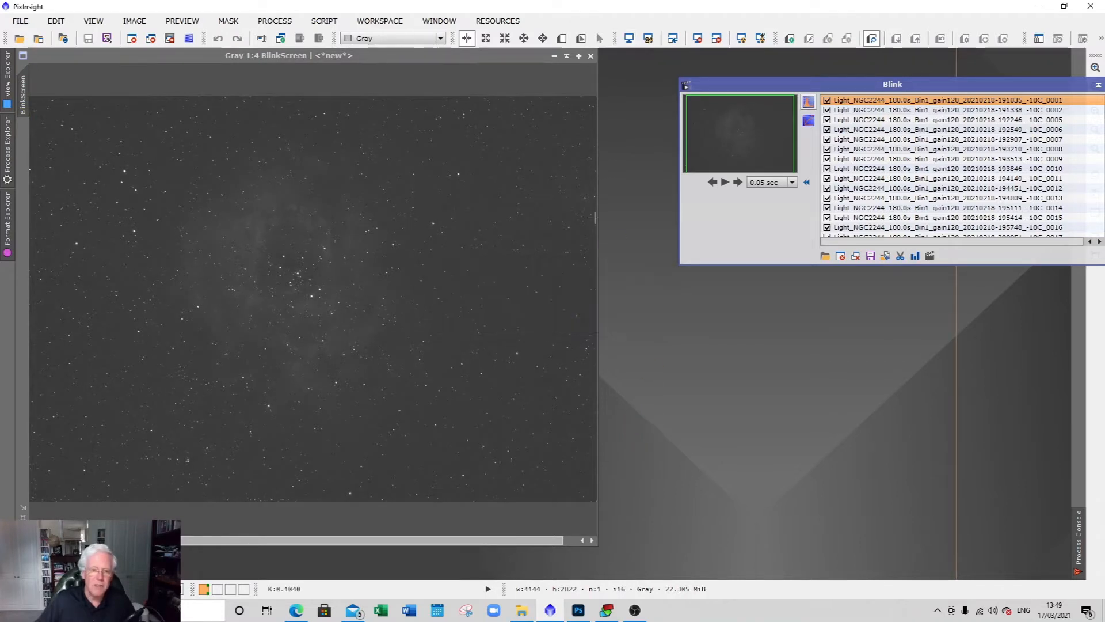
Play the frames as an animation to check for drift and defects, and return to frame 0001.
click(725, 183)
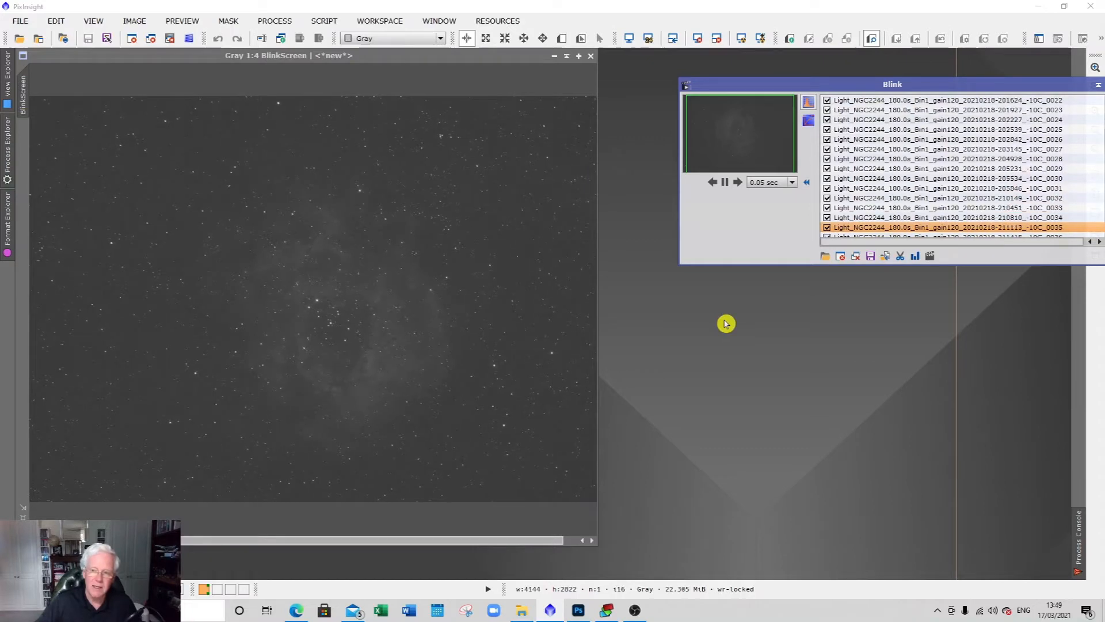
click(726, 182)
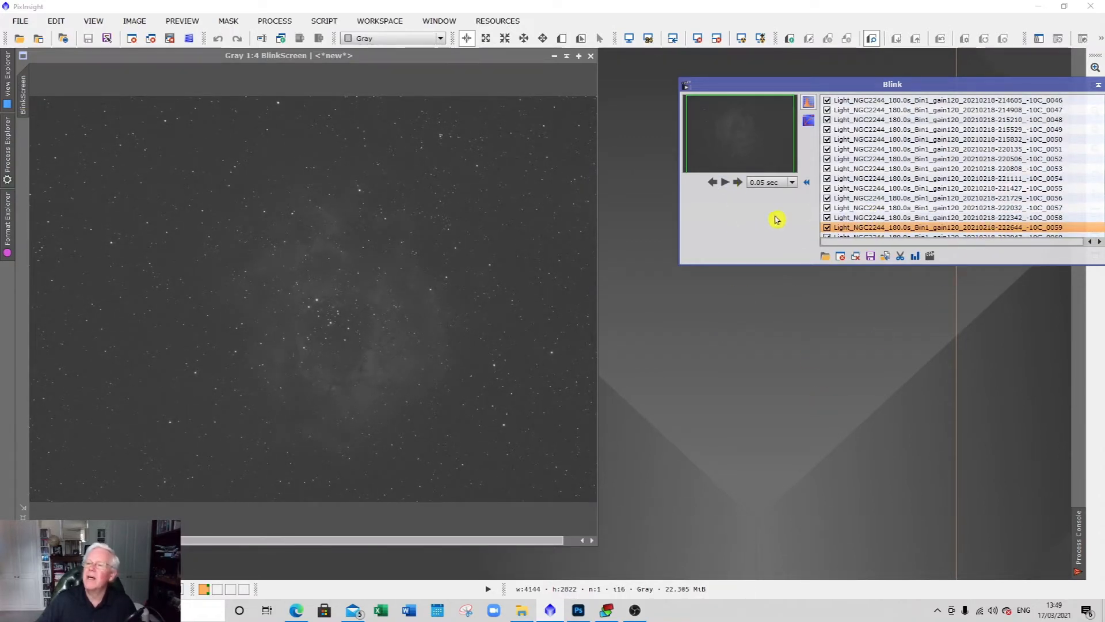
click(730, 182)
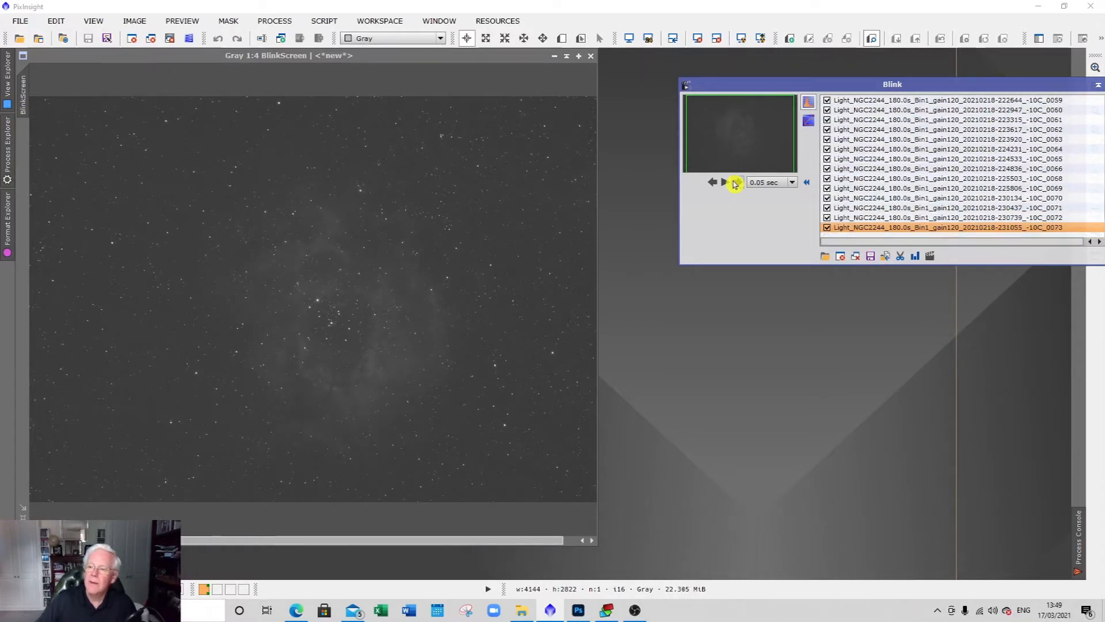
click(875, 101)
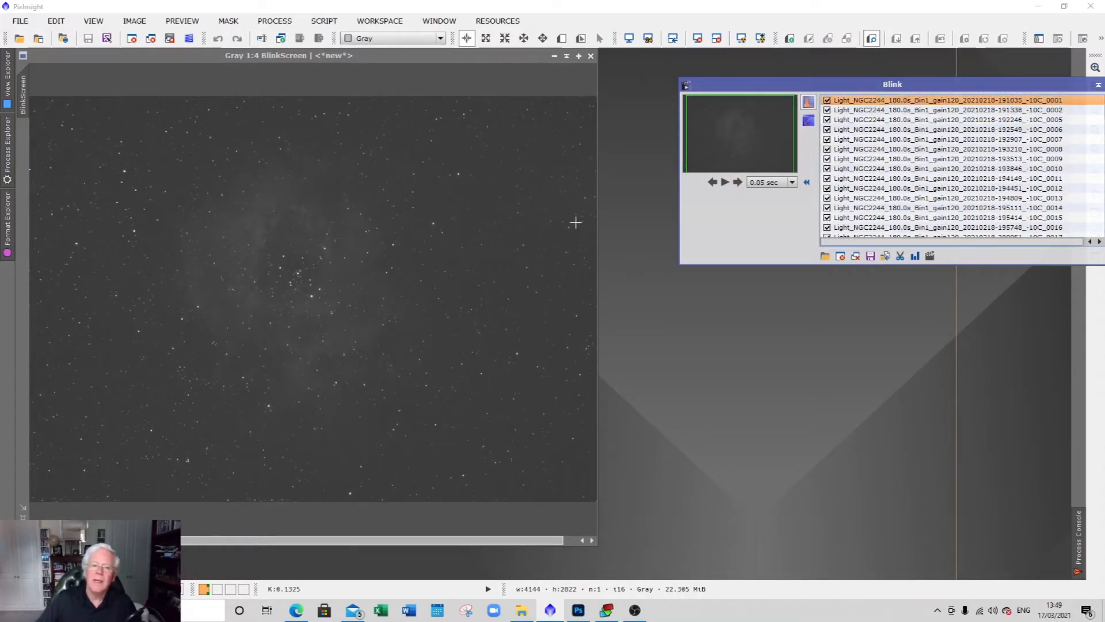
Inspect the stars at 2:1 zoom, advance to frame 0002 and exclude it from the selection.
scroll(425, 285, up, 3)
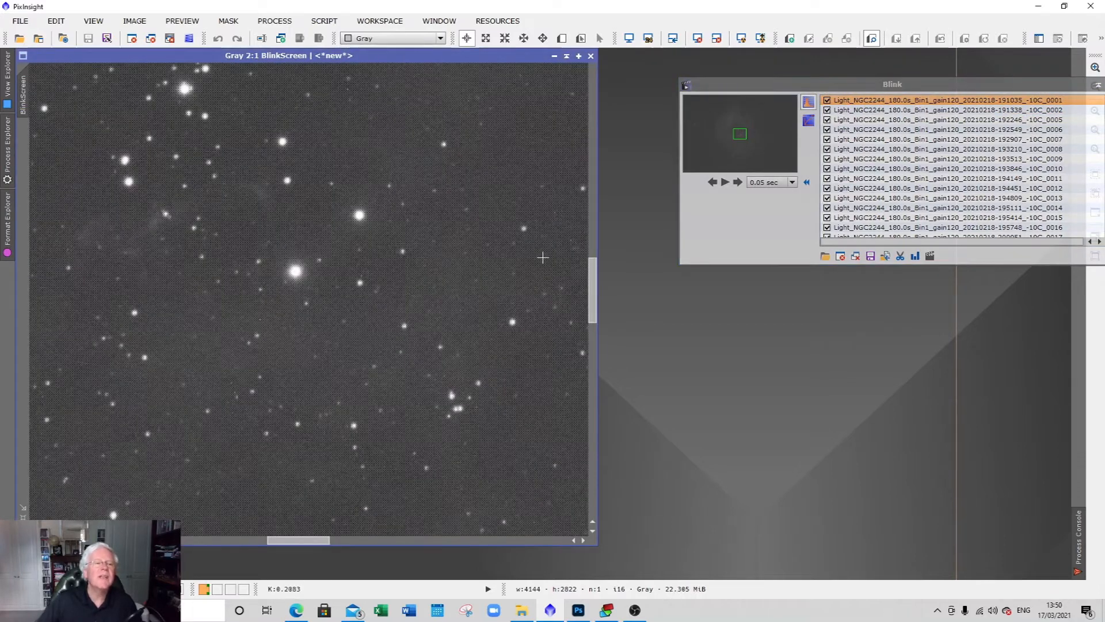
drag(592, 279, 594, 260)
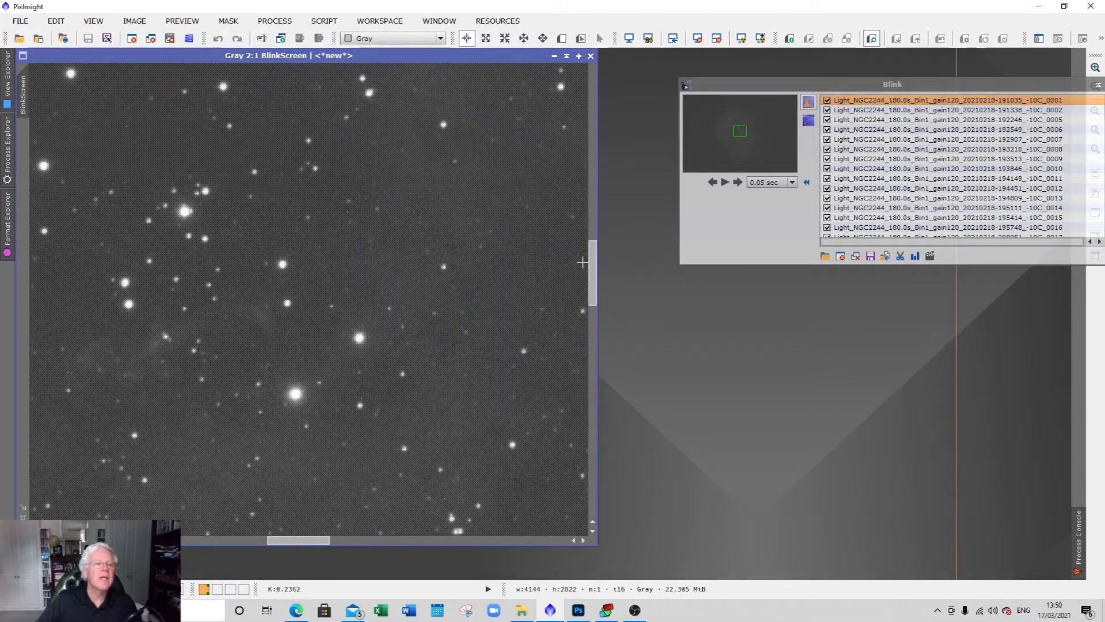
click(738, 183)
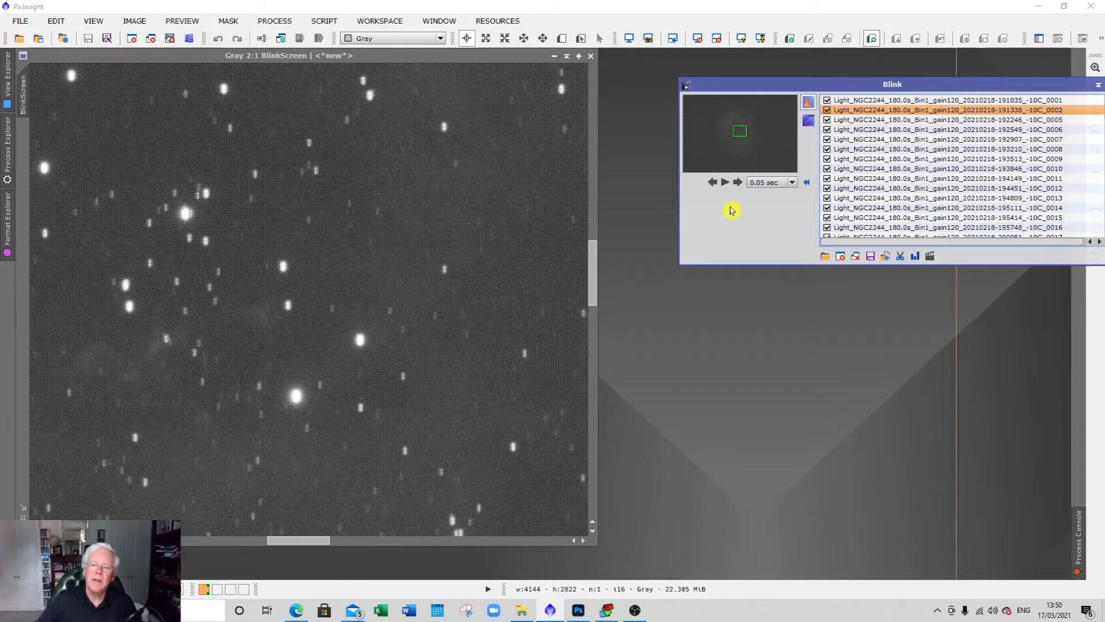
click(828, 111)
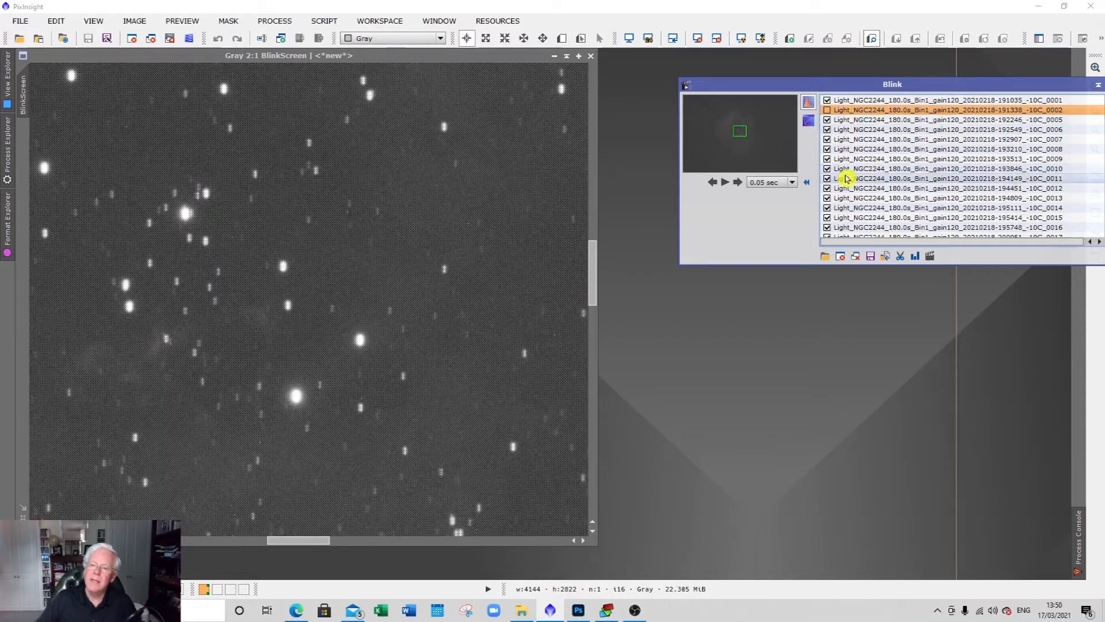
Step through the remaining frames one by one at 2:1 zoom up to frame 0073, examining the star shapes.
click(738, 183)
click(738, 183)
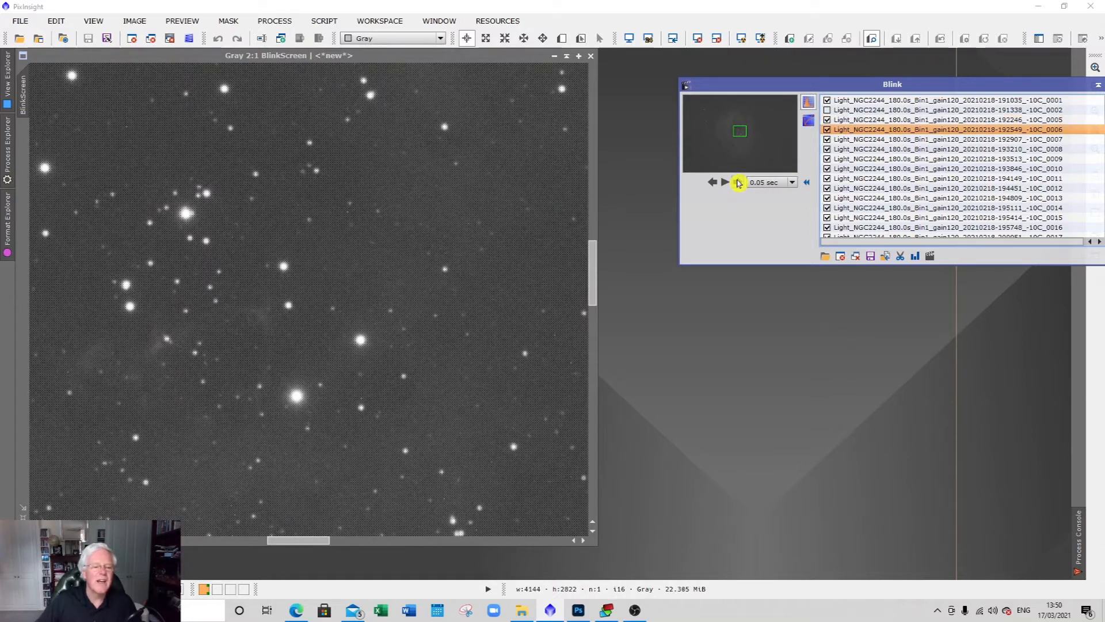
click(739, 183)
click(739, 183)
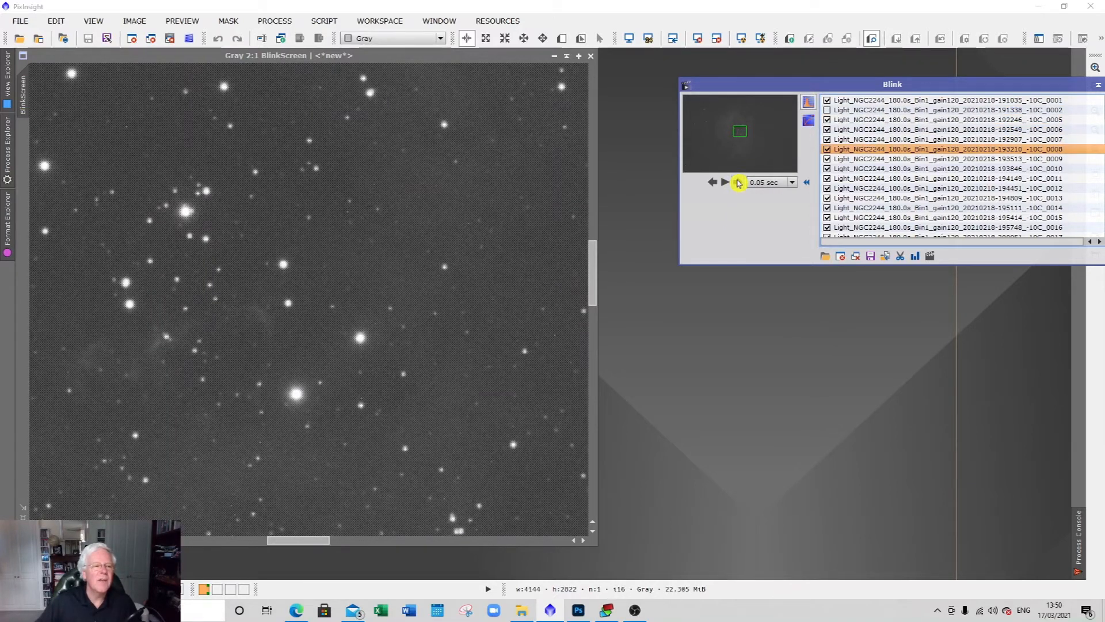
click(738, 183)
click(739, 183)
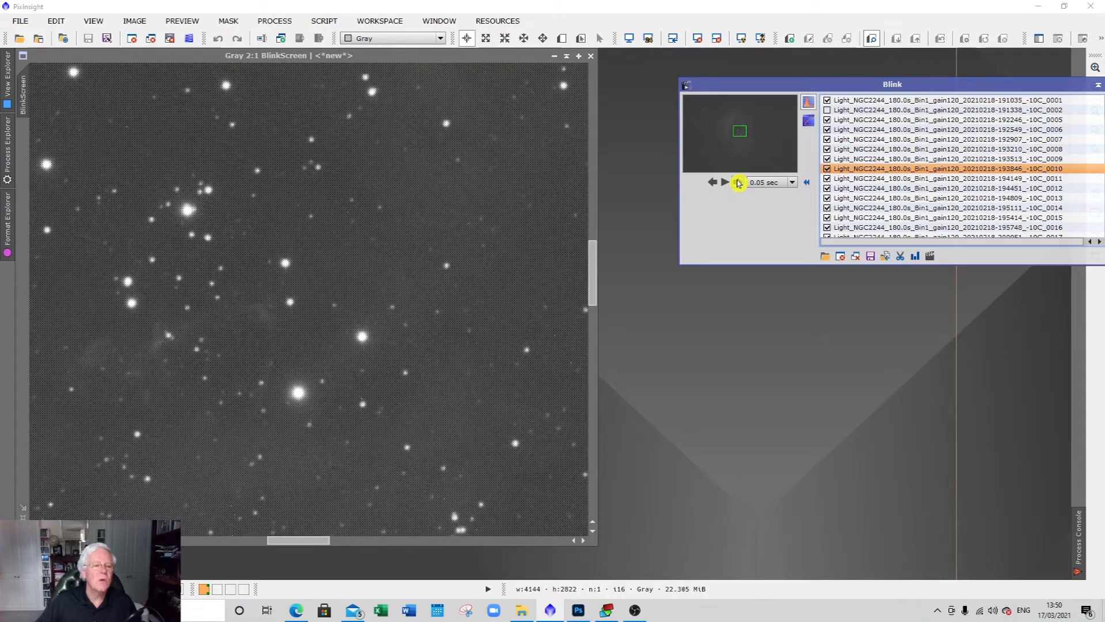
click(739, 183)
click(739, 183)
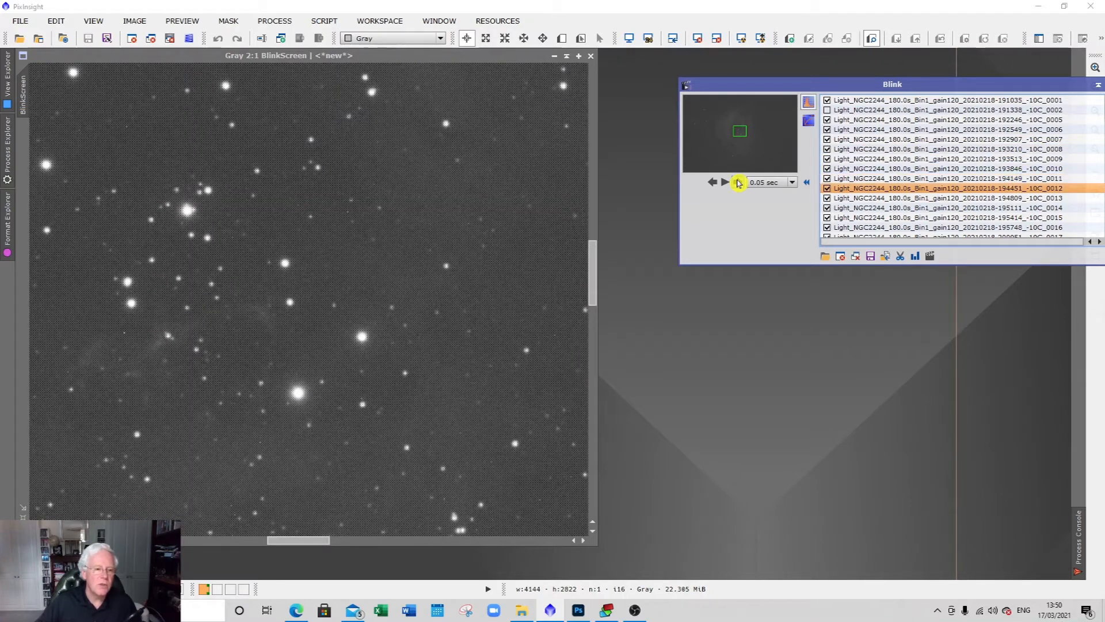
click(738, 183)
click(739, 183)
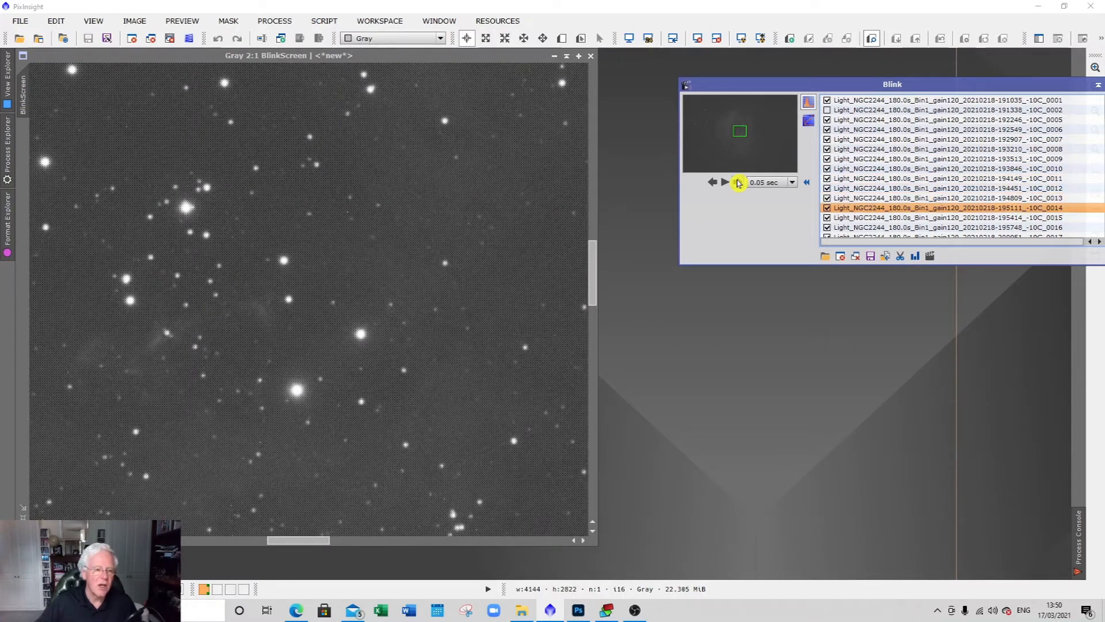
click(738, 183)
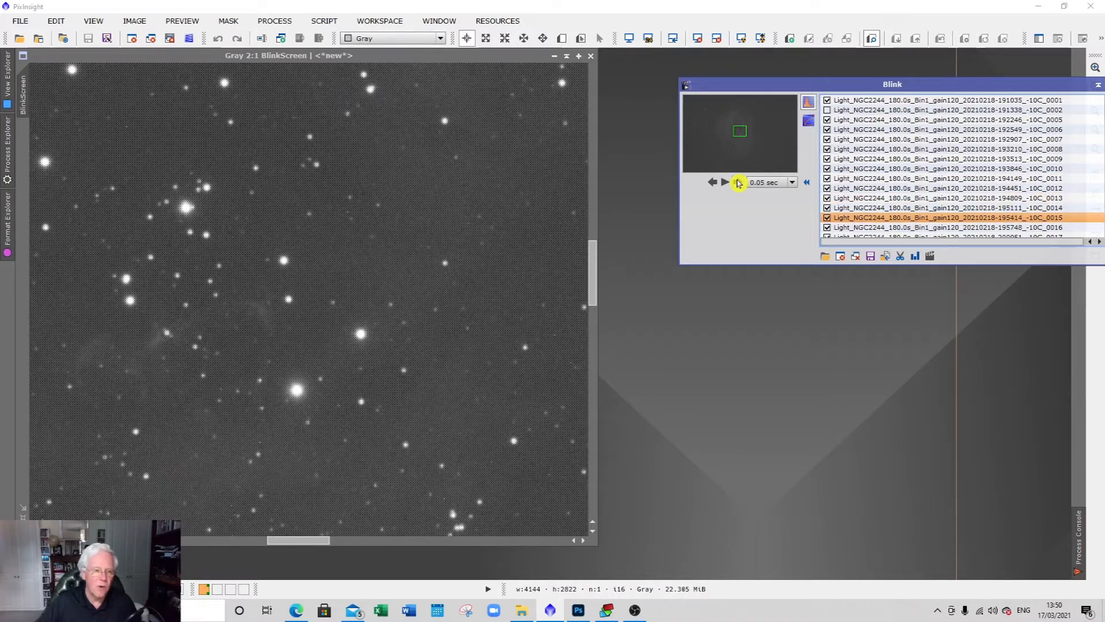
click(739, 183)
click(738, 183)
click(739, 183)
click(738, 183)
click(738, 183)
click(739, 183)
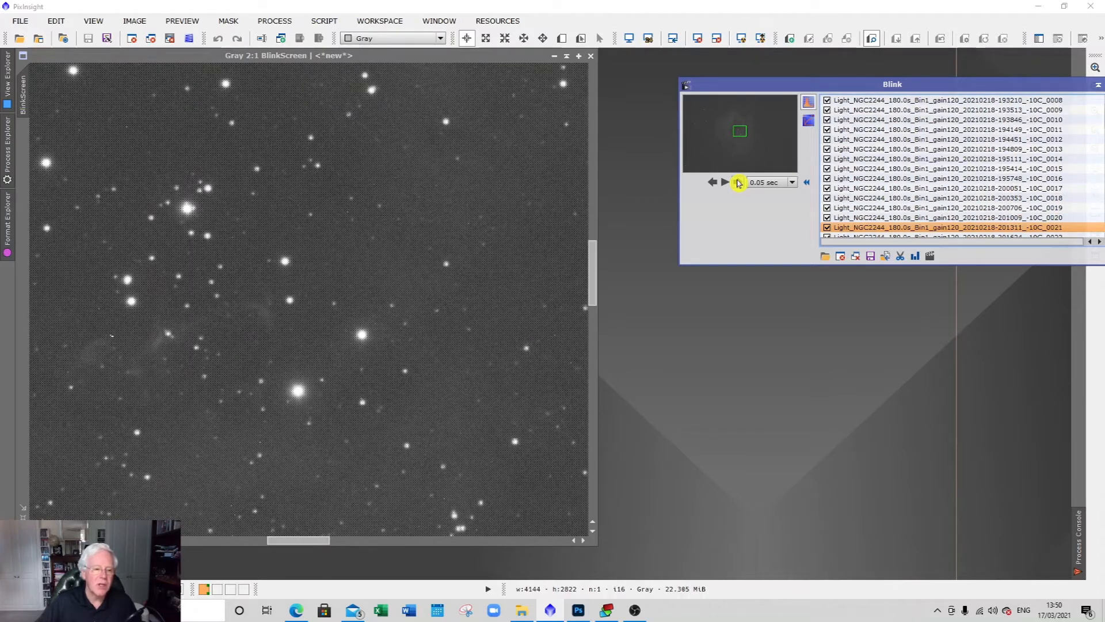
click(739, 183)
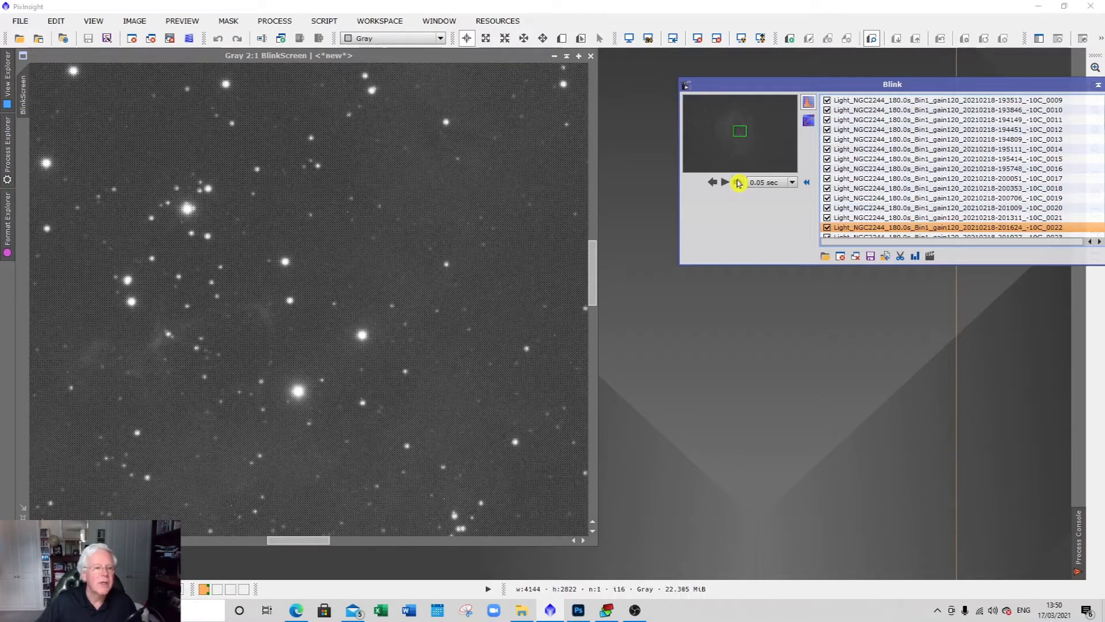
click(740, 183)
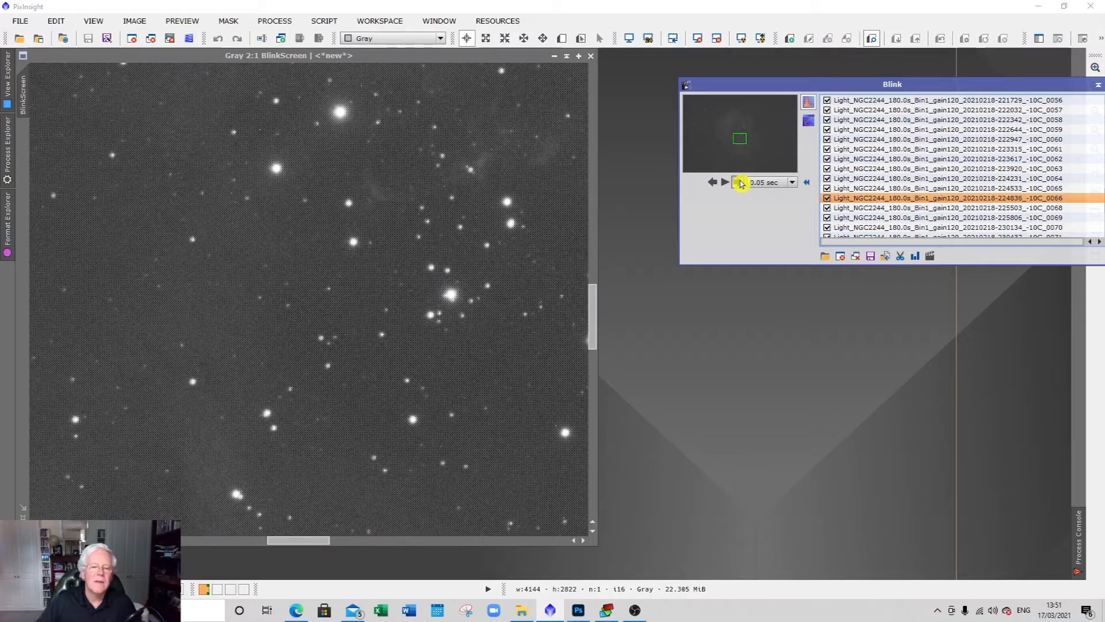
click(740, 183)
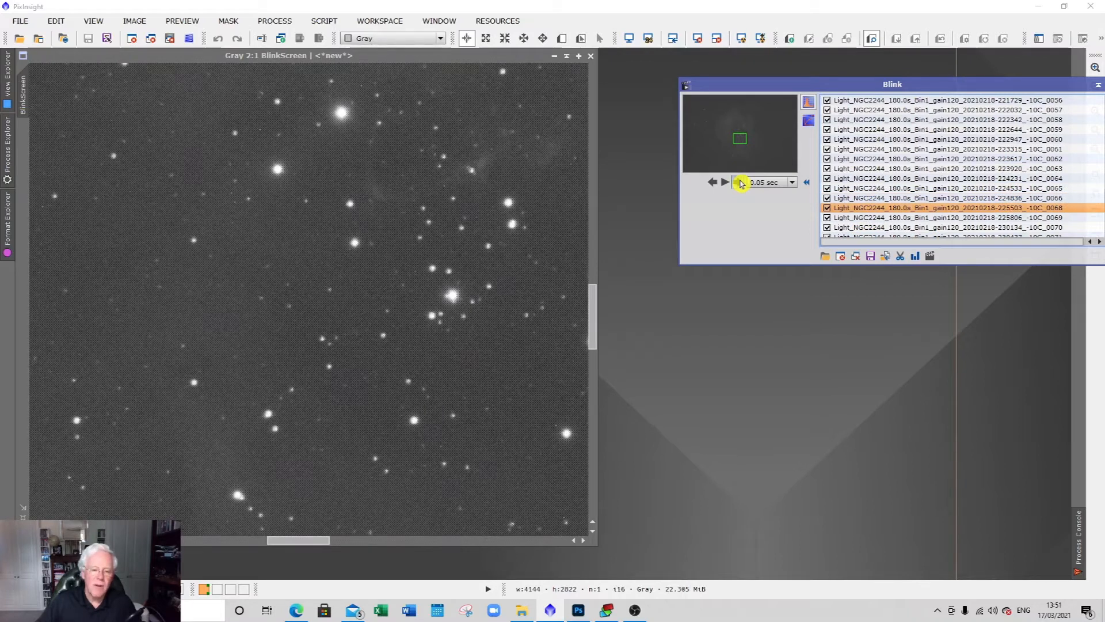
click(740, 183)
click(740, 183)
click(741, 183)
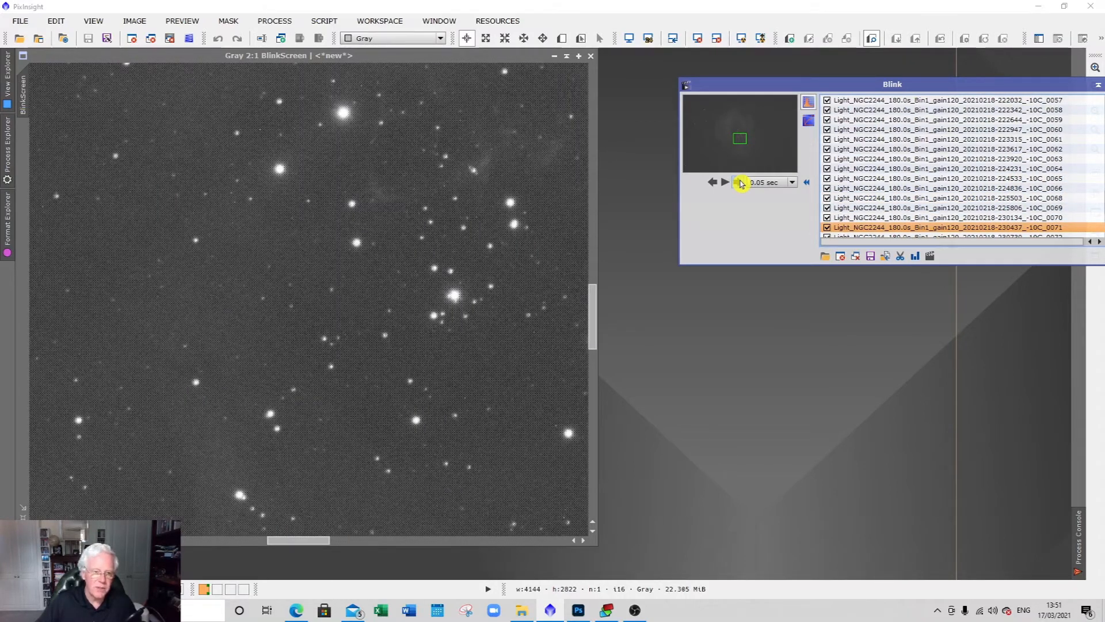
click(741, 183)
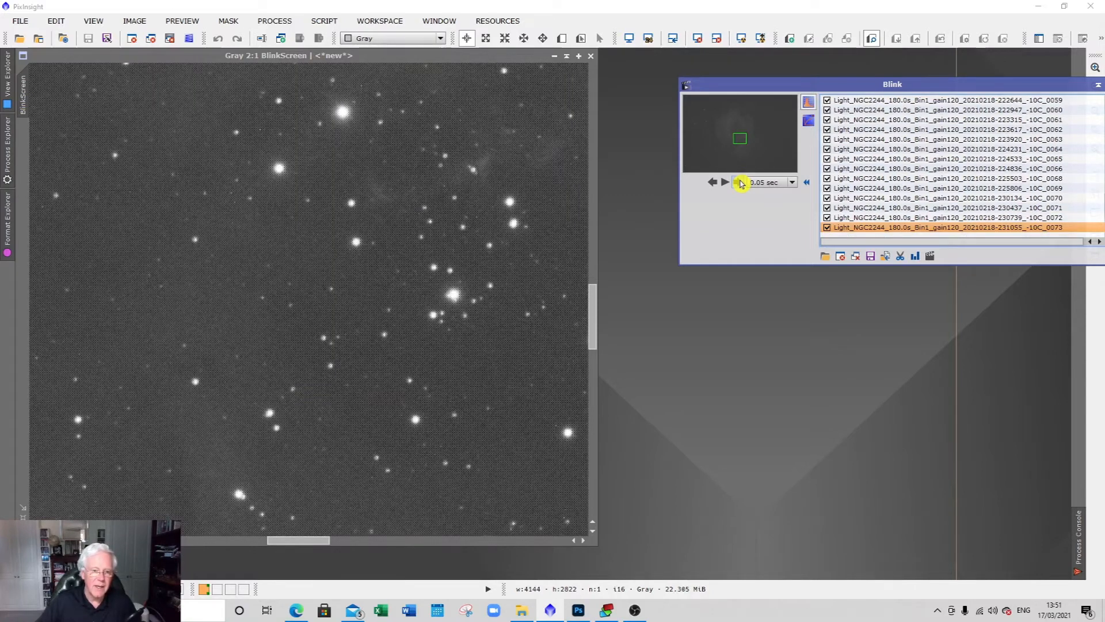
click(740, 183)
Step through the frames again at the full-field 1:4 zoom, examining each whole image up to frame 0073.
scroll(367, 334, down, 4)
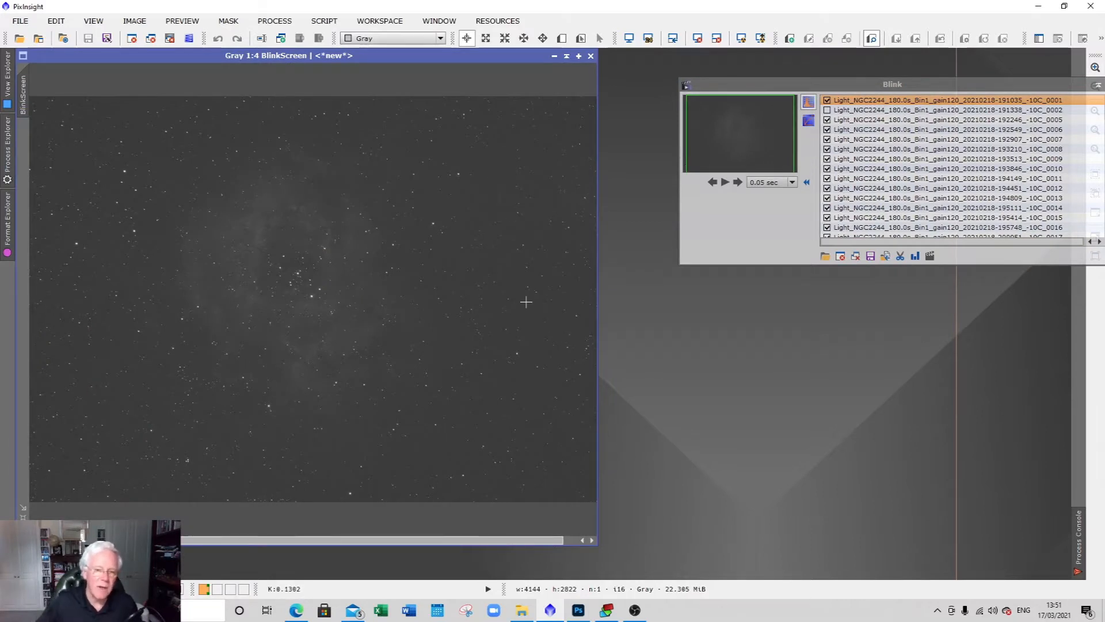
click(738, 183)
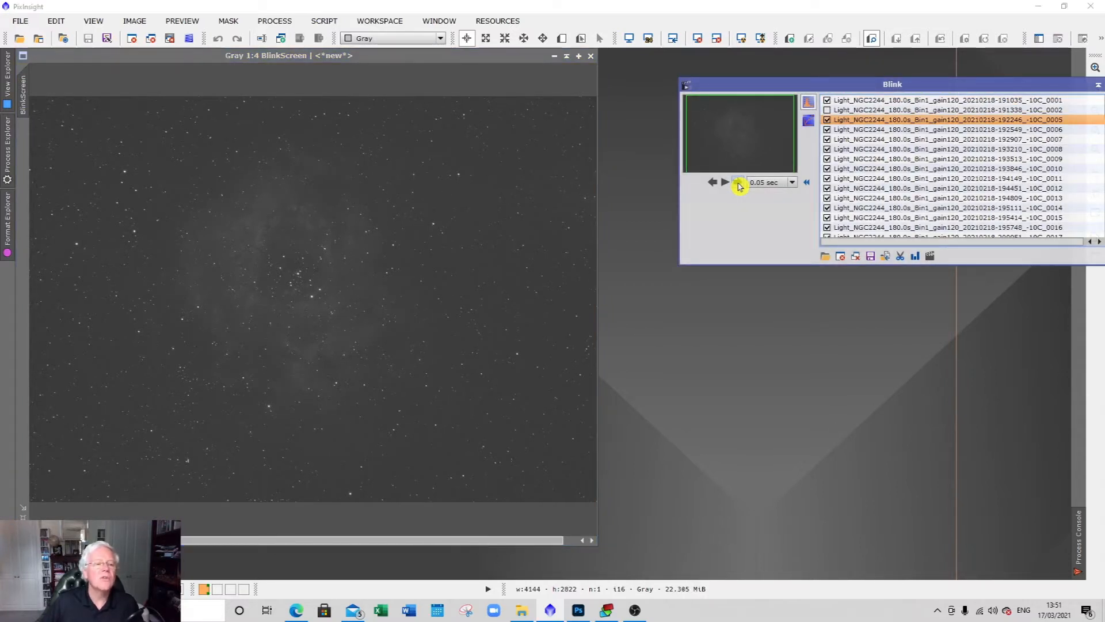
click(739, 184)
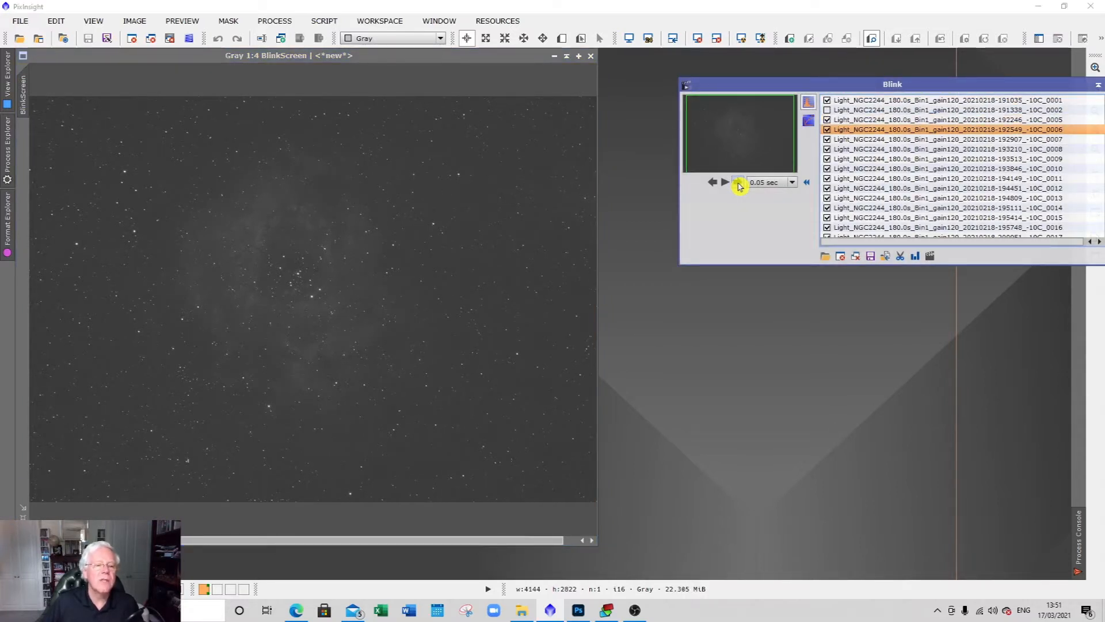
click(738, 183)
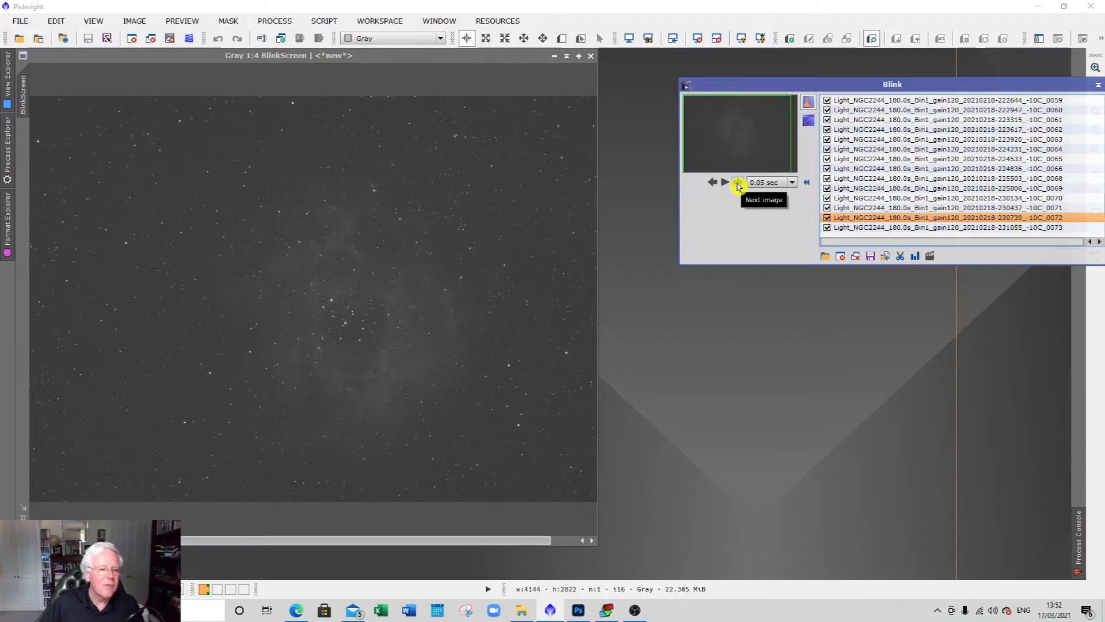
click(739, 184)
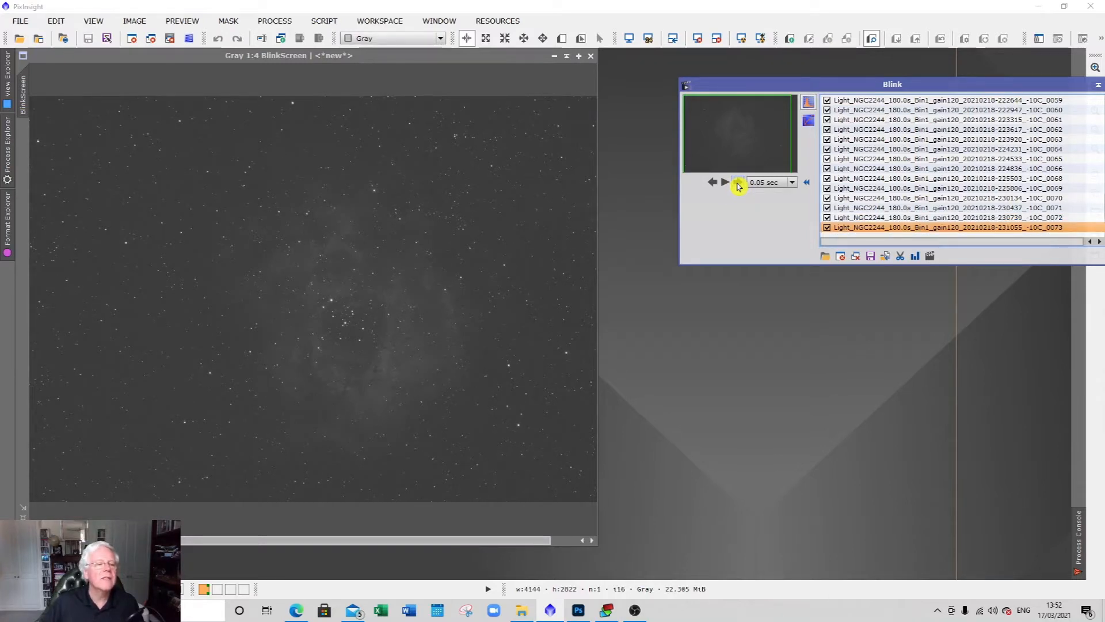
click(738, 183)
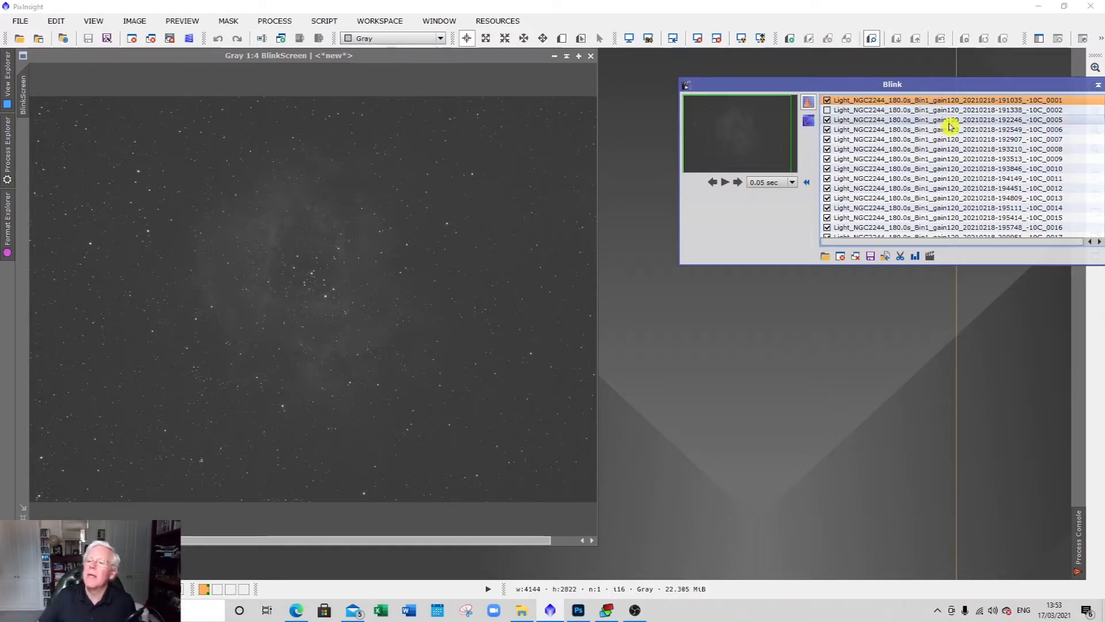
Display the two excluded frames, 0002 and 0026, from the Blink frame list.
click(907, 111)
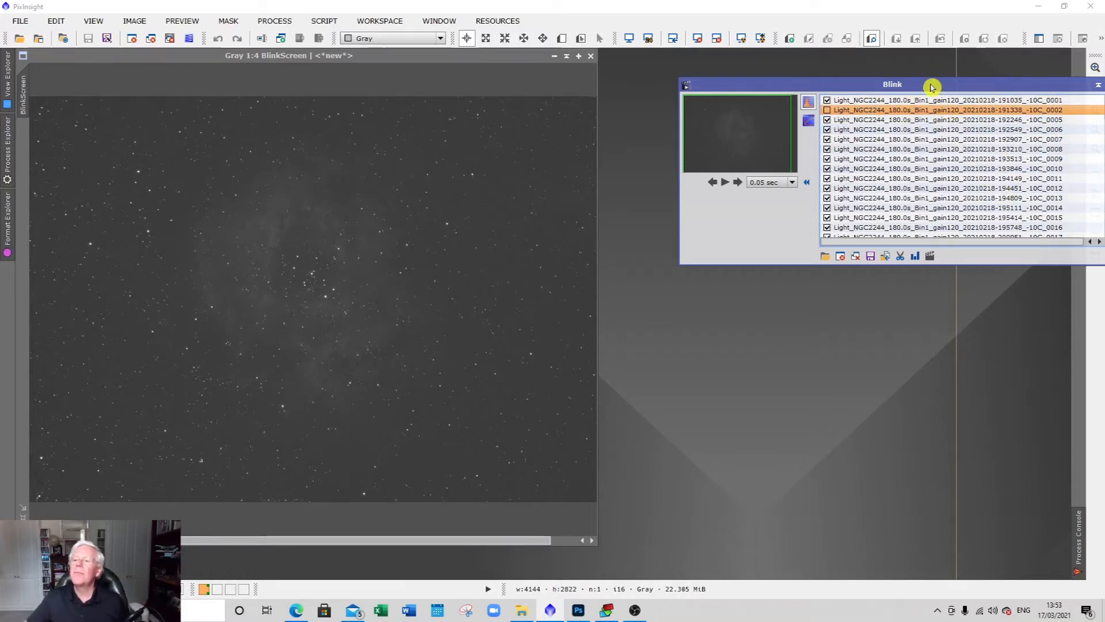
drag(932, 87, 832, 88)
drag(1010, 112, 998, 143)
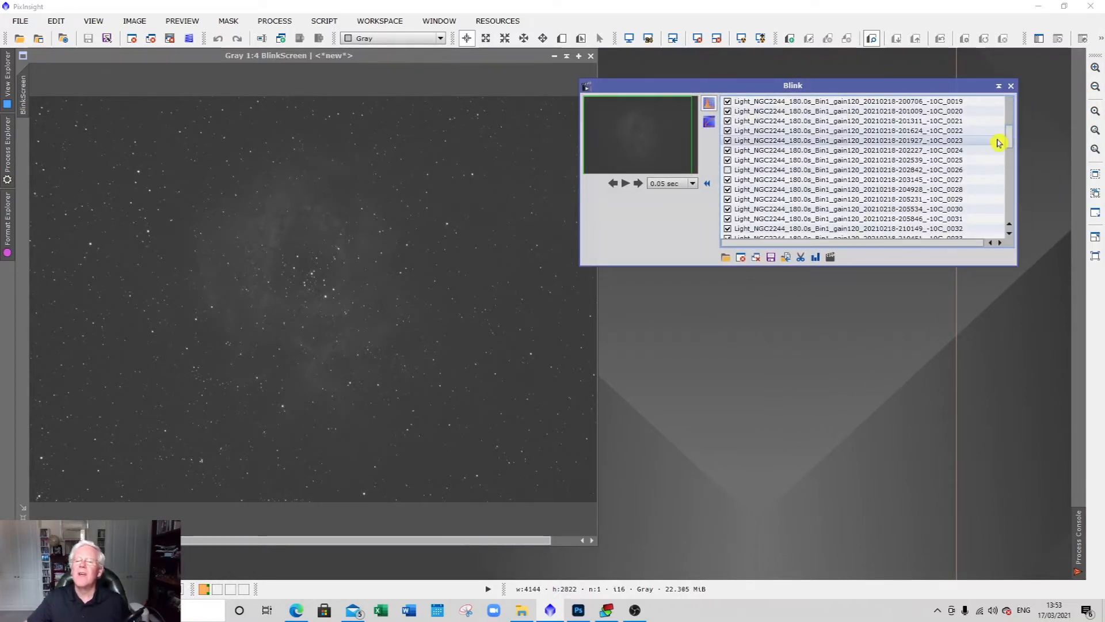
click(810, 175)
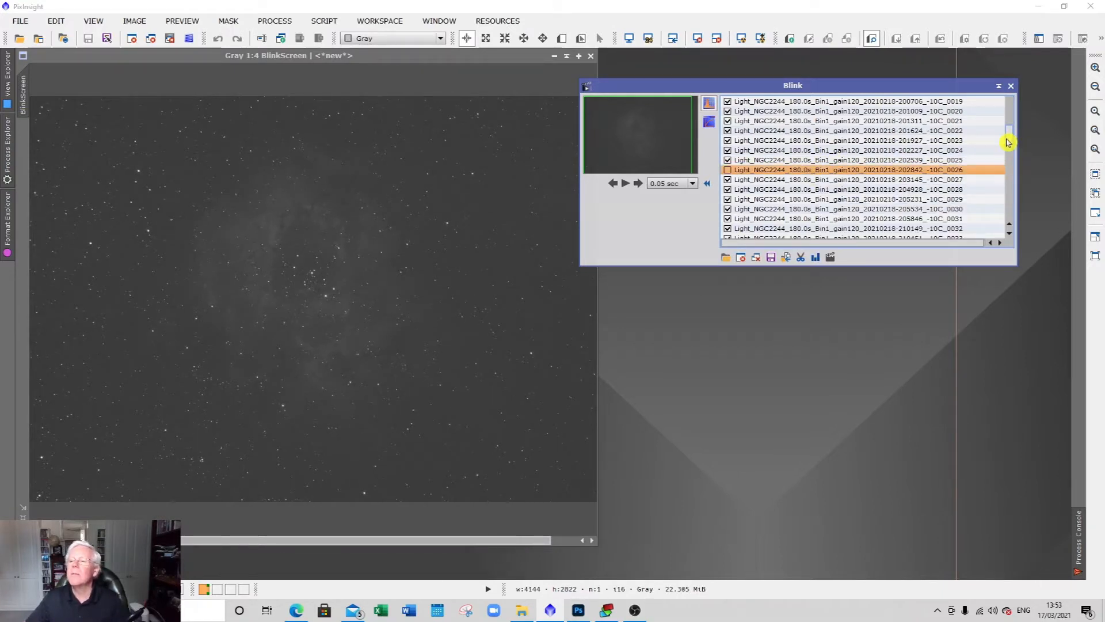
mouse_move(1011, 140)
mouse_down()
mouse_move(1007, 101)
mouse_move(1009, 122)
mouse_up()
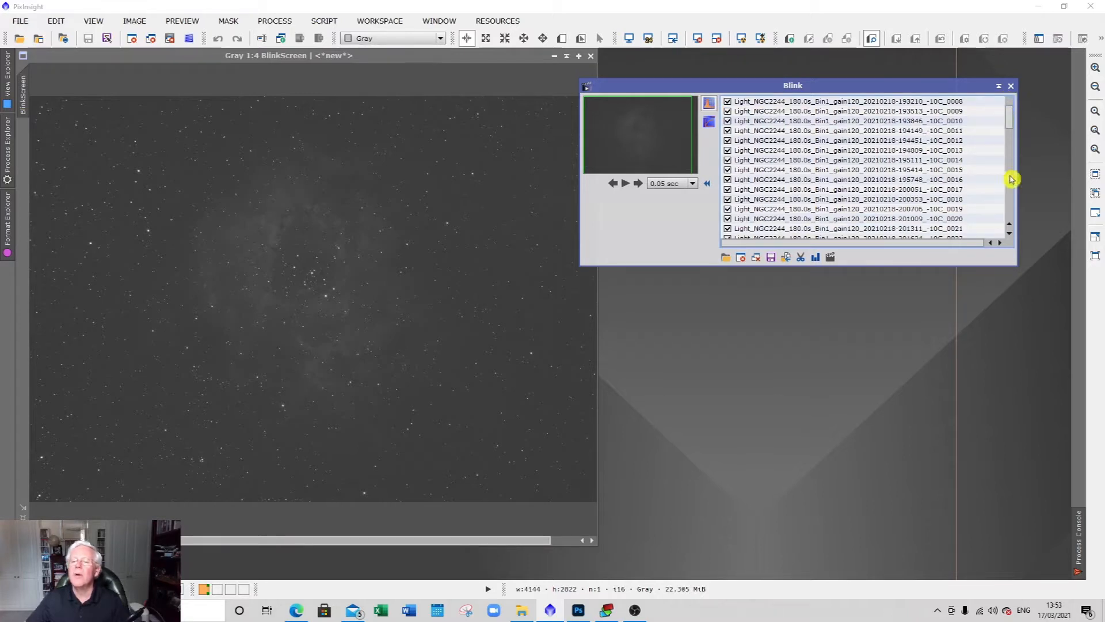
Move the rejected frames to the Junk folder under Deep Sky Images, 2021_02_18, NGC2244, 18_02_21, Lights.
click(788, 258)
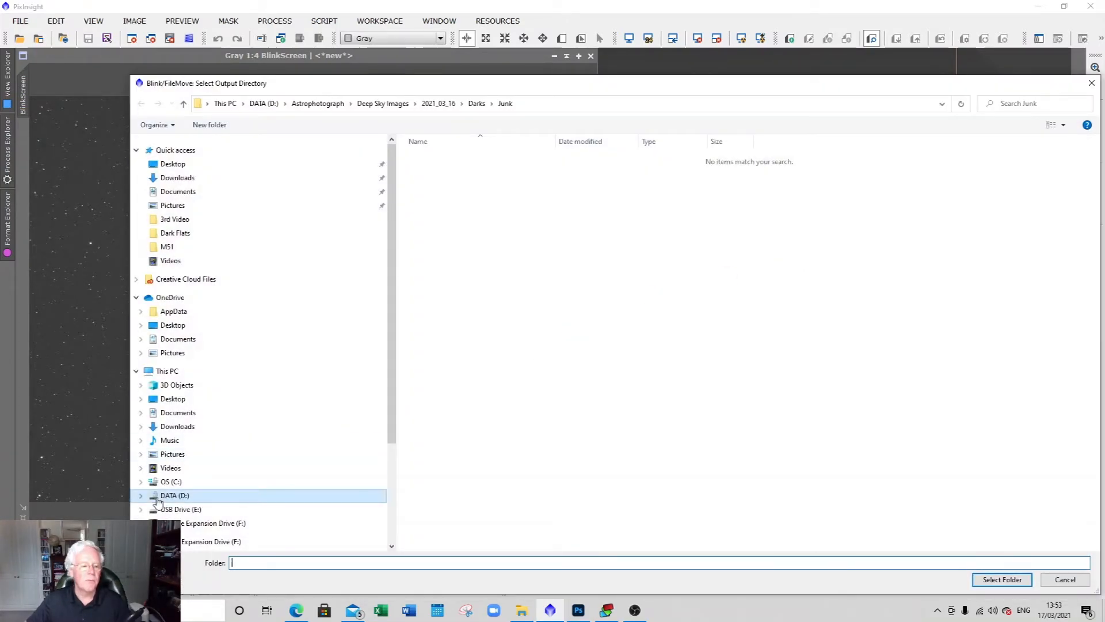
click(143, 498)
click(145, 463)
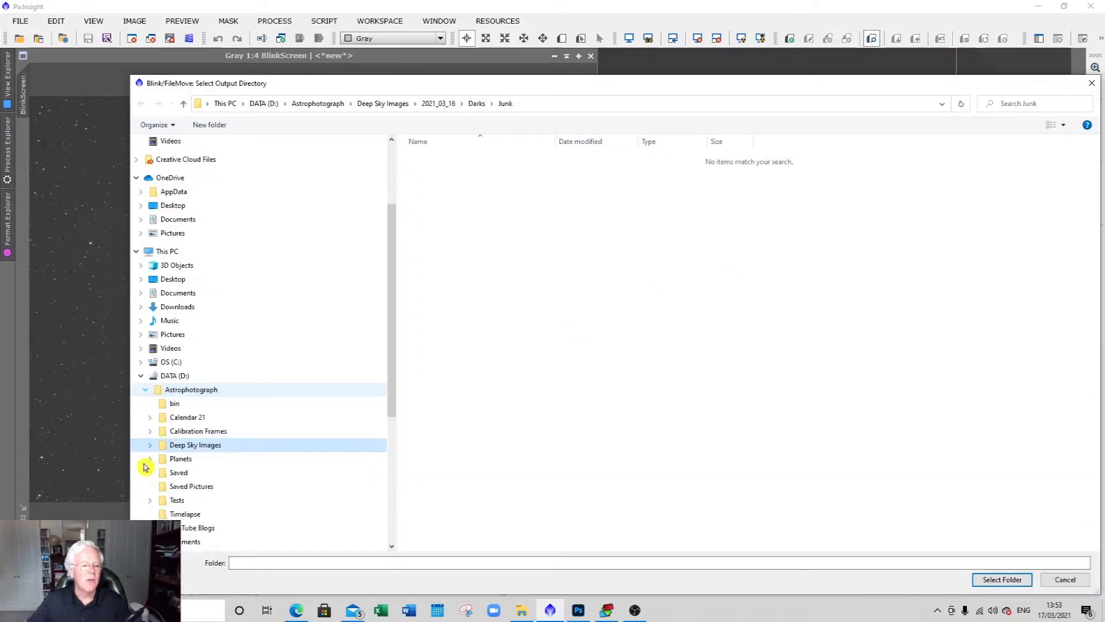
click(149, 445)
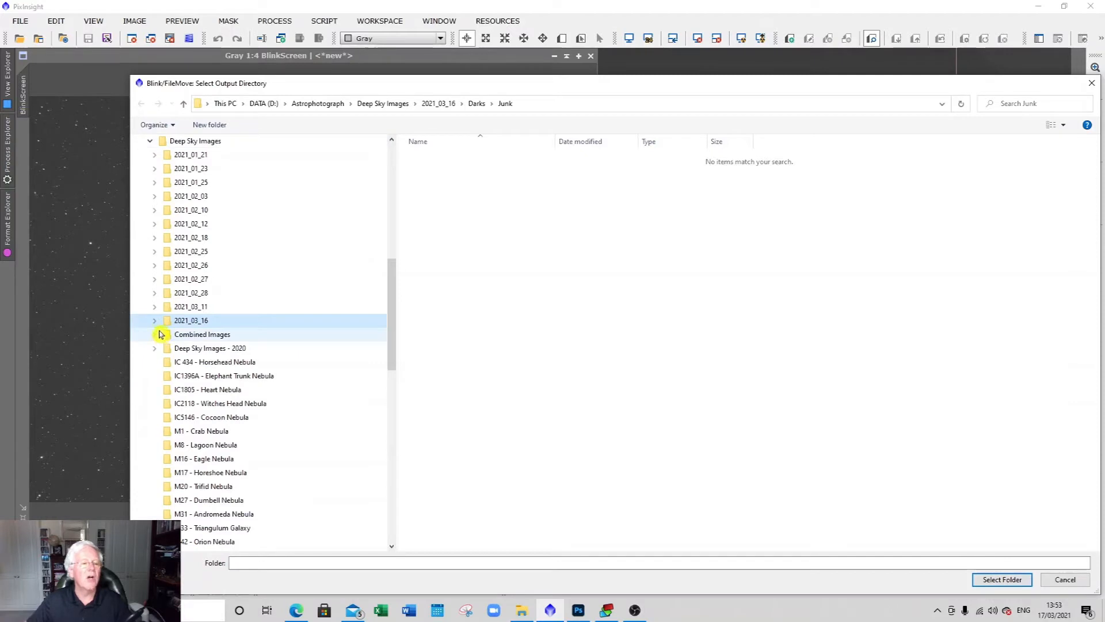
click(154, 238)
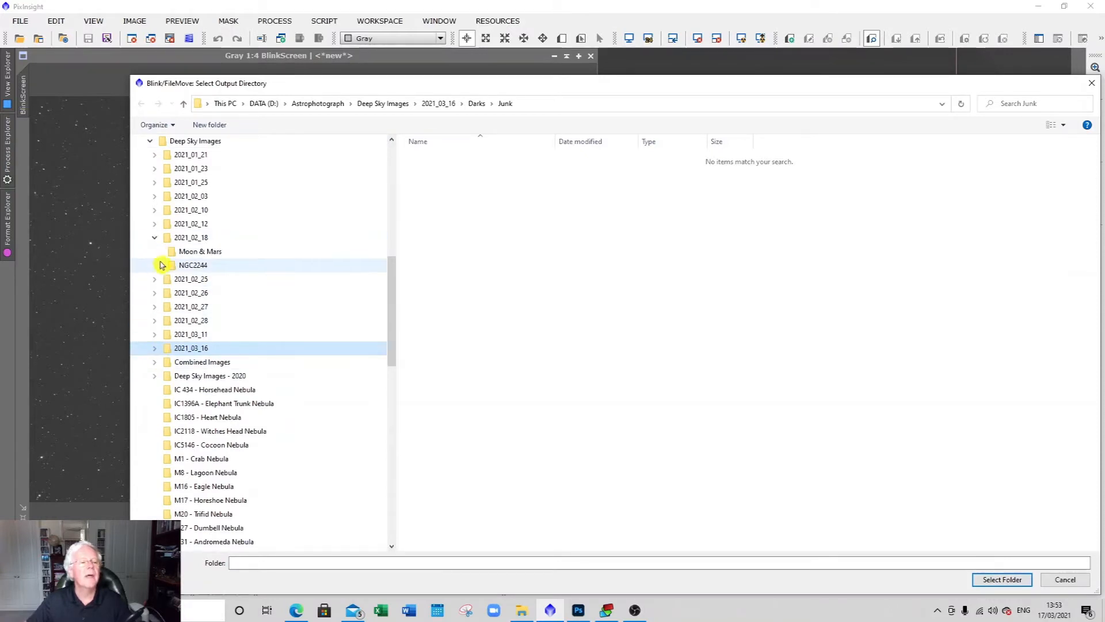
click(159, 266)
click(164, 279)
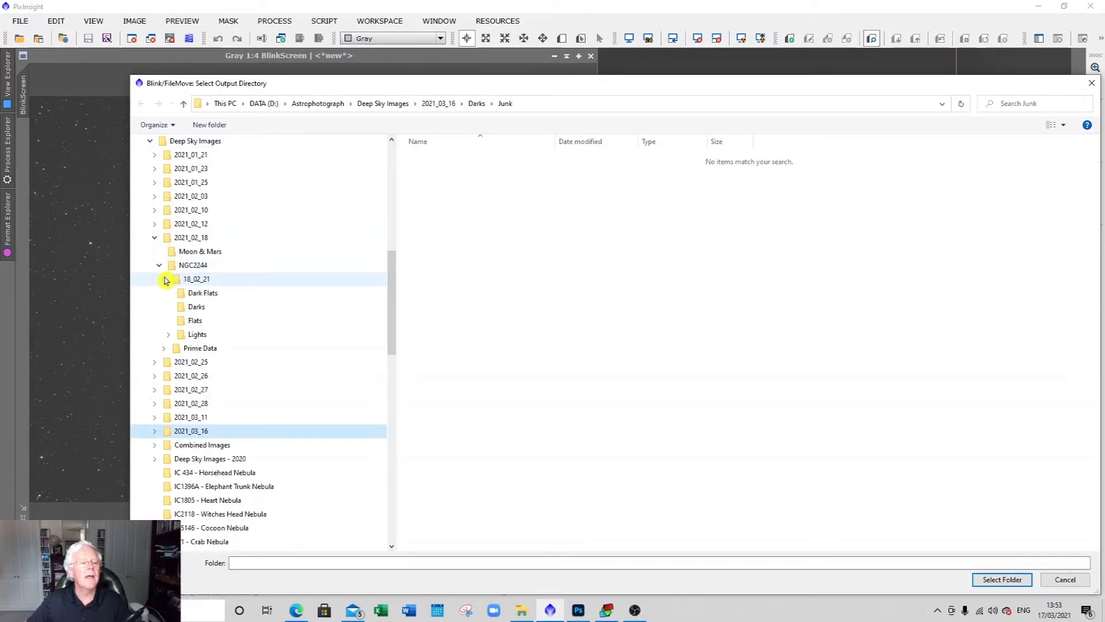
click(168, 335)
click(198, 347)
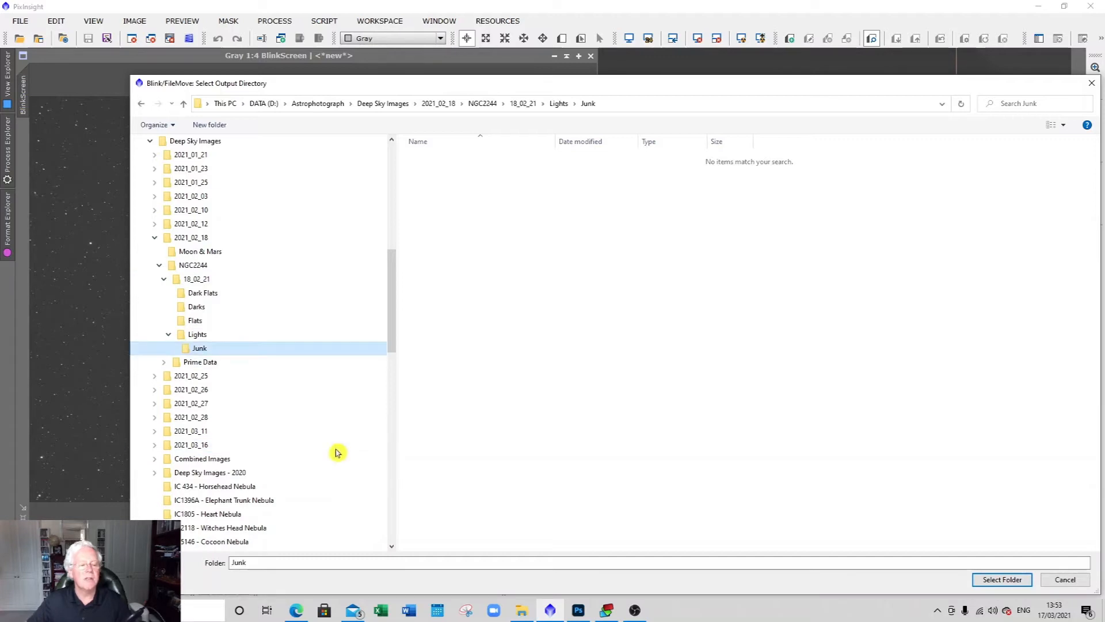
click(1004, 580)
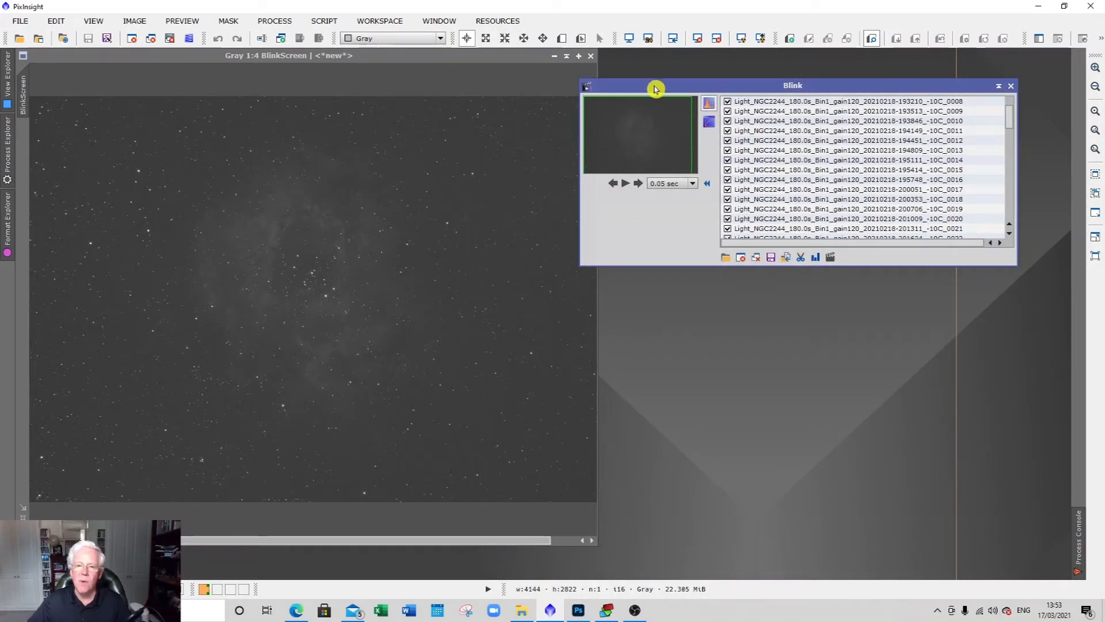
Close all images loaded in Blink and close the Blink process.
drag(659, 89, 701, 89)
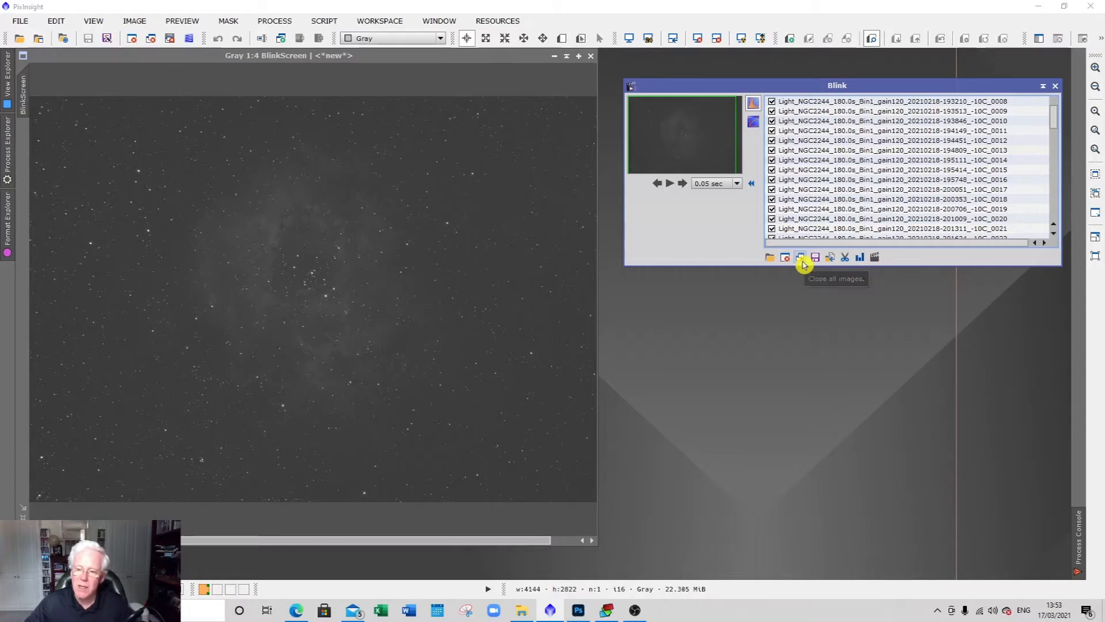
click(802, 261)
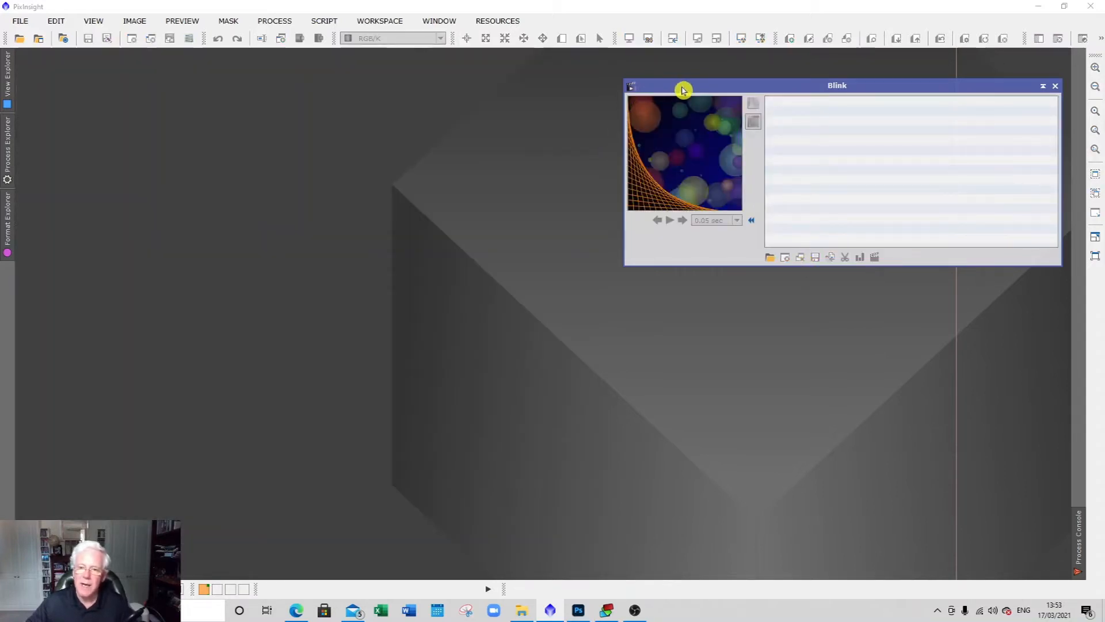
click(1055, 87)
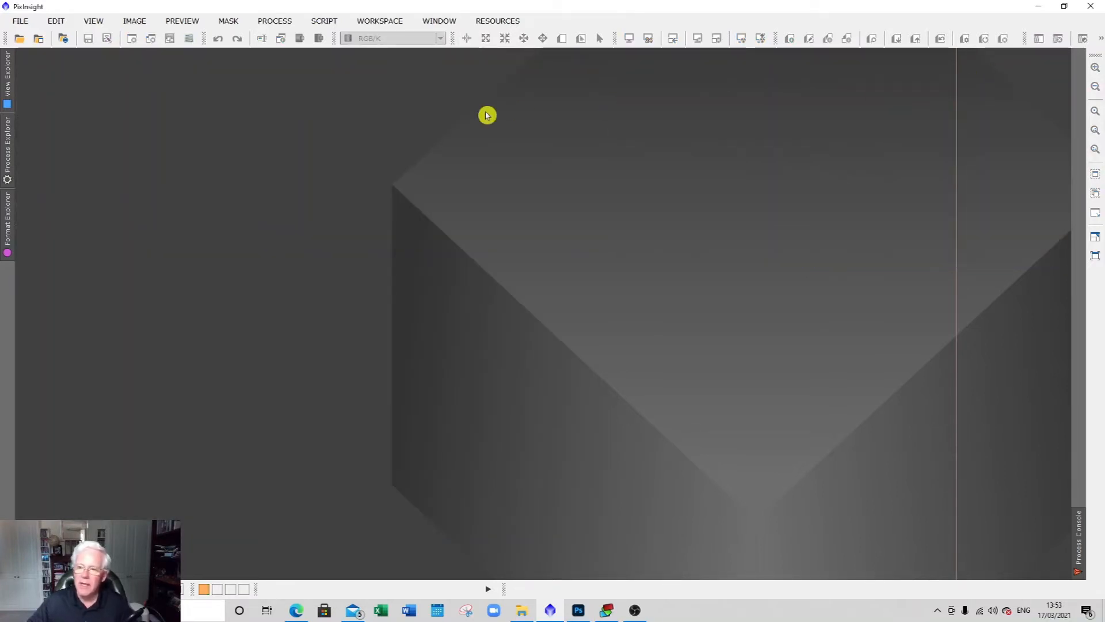
Open the SubframeSelector process and place its settings window clear of the measurements window.
click(287, 25)
mouse_move(346, 14)
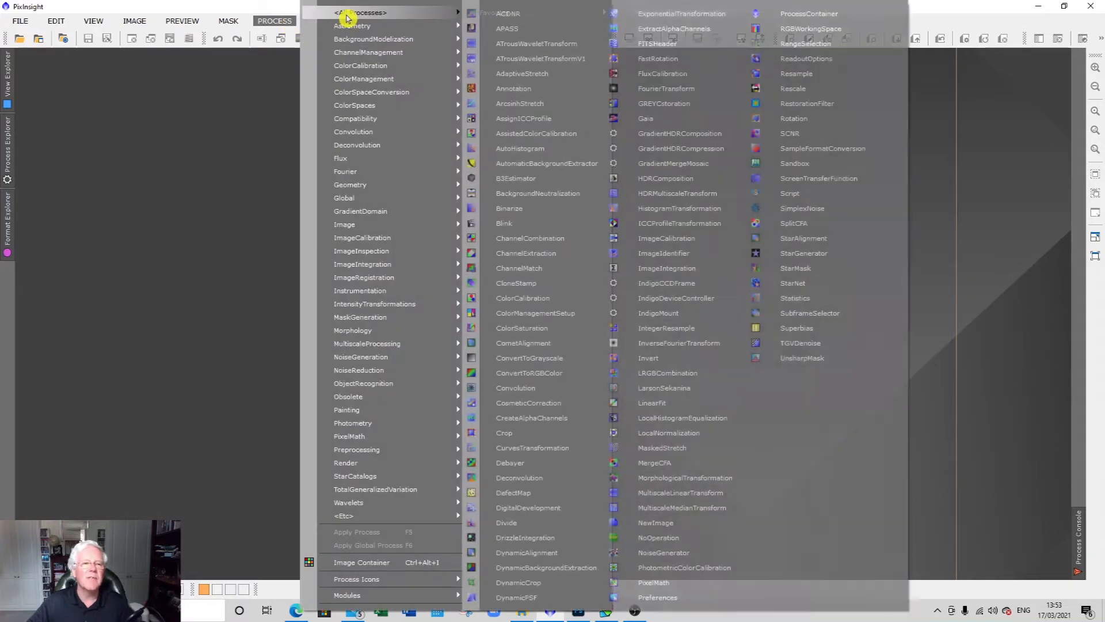
click(806, 313)
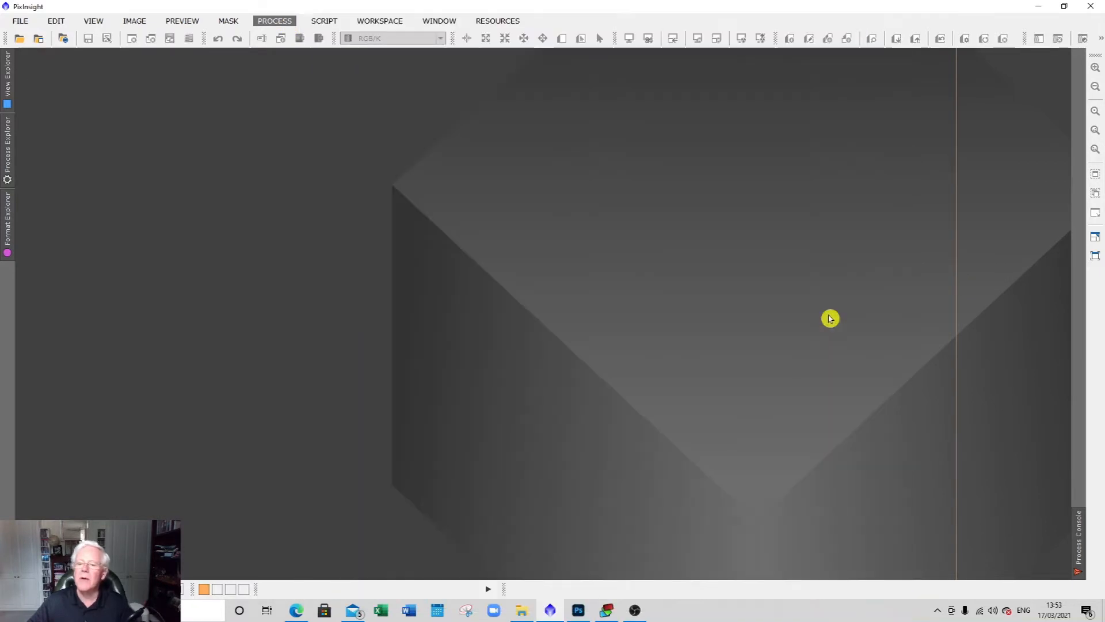
drag(603, 127, 239, 95)
Add all the NGC2244 light frames in the Lights folder as subframes, limiting the file list to FITS files.
click(327, 136)
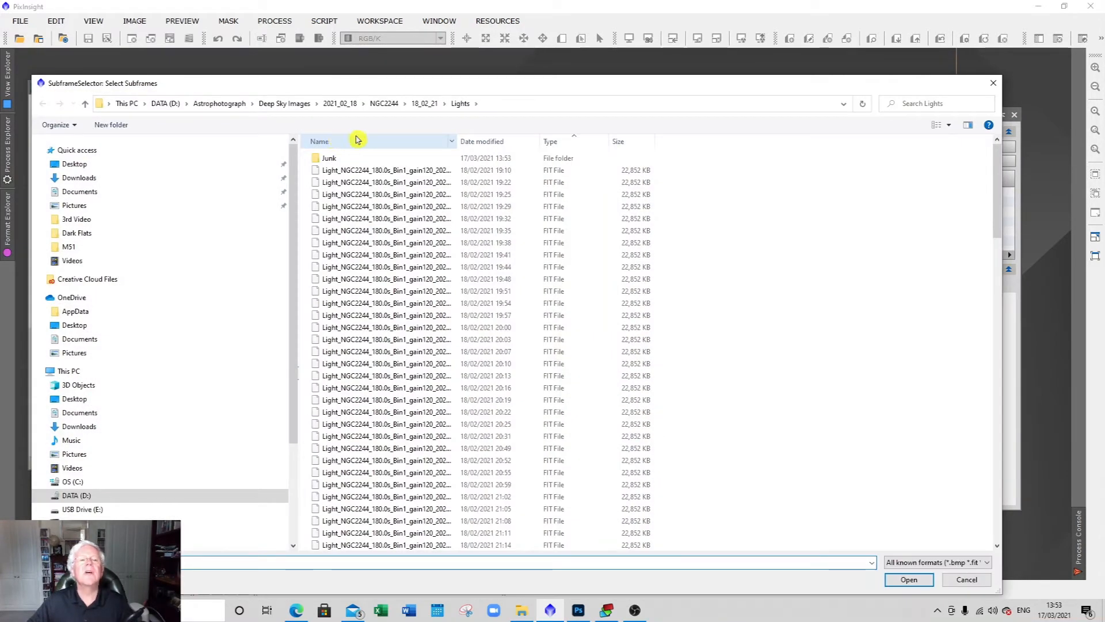
click(365, 170)
drag(999, 228, 974, 547)
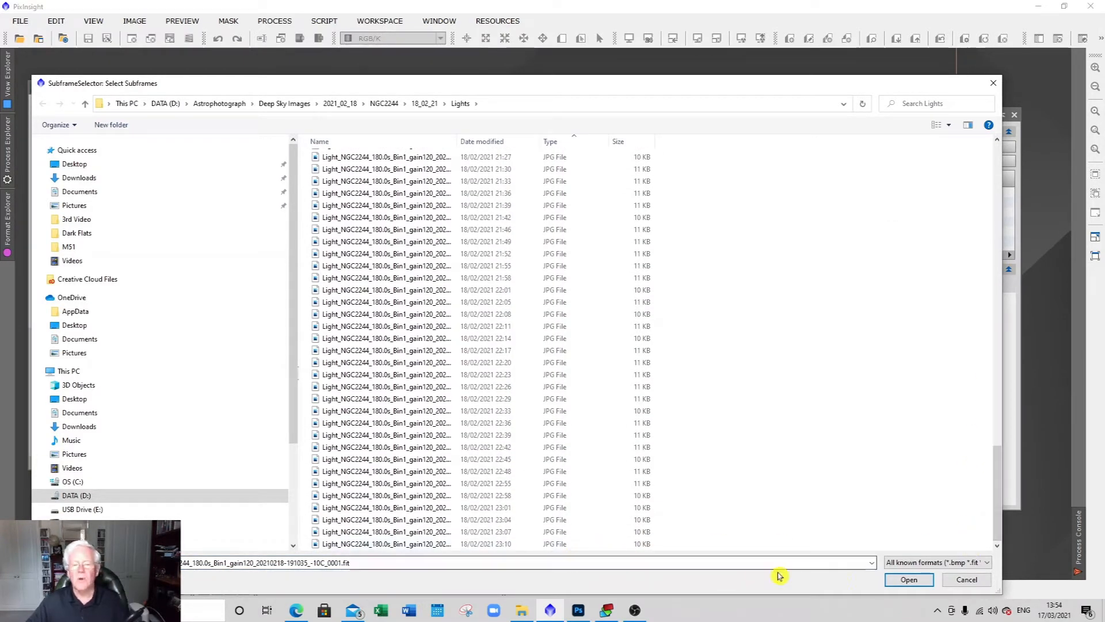
click(893, 564)
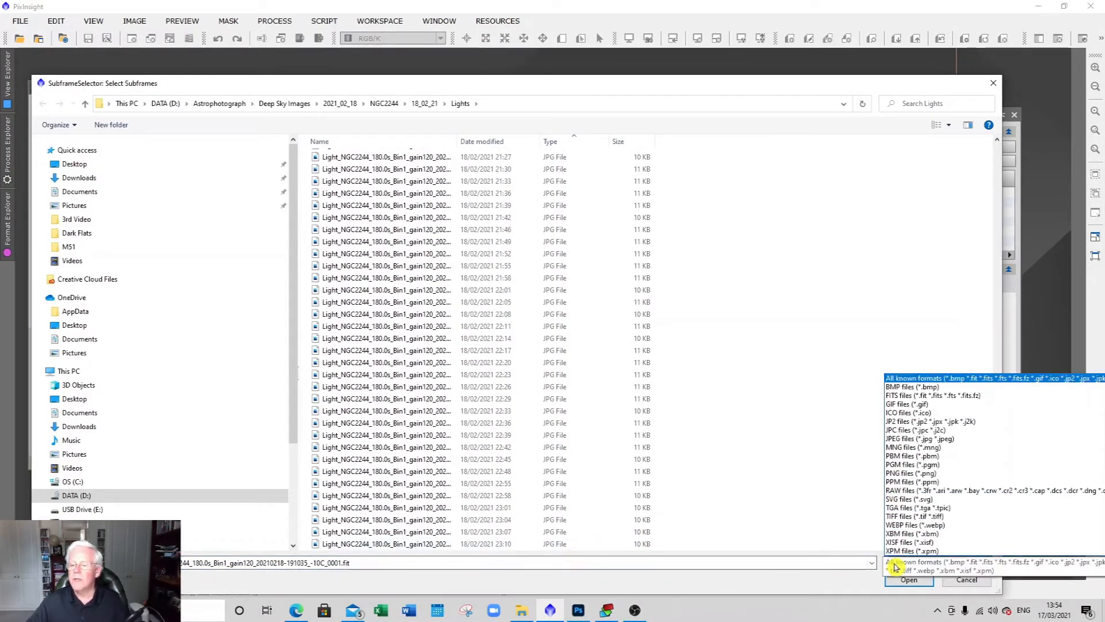
click(927, 387)
click(547, 171)
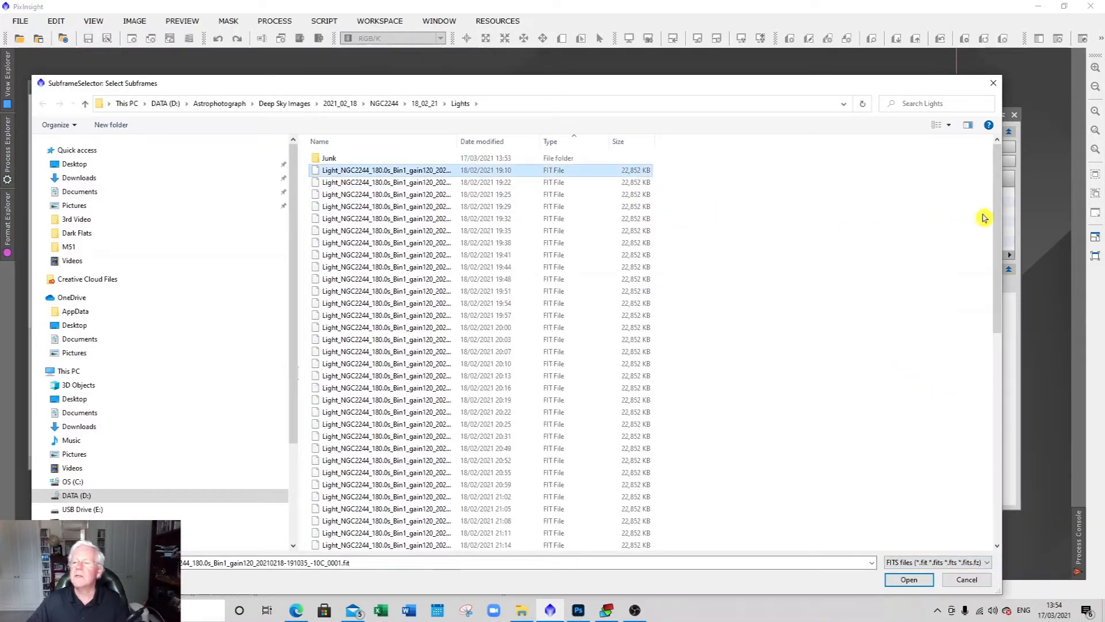
drag(998, 229, 967, 451)
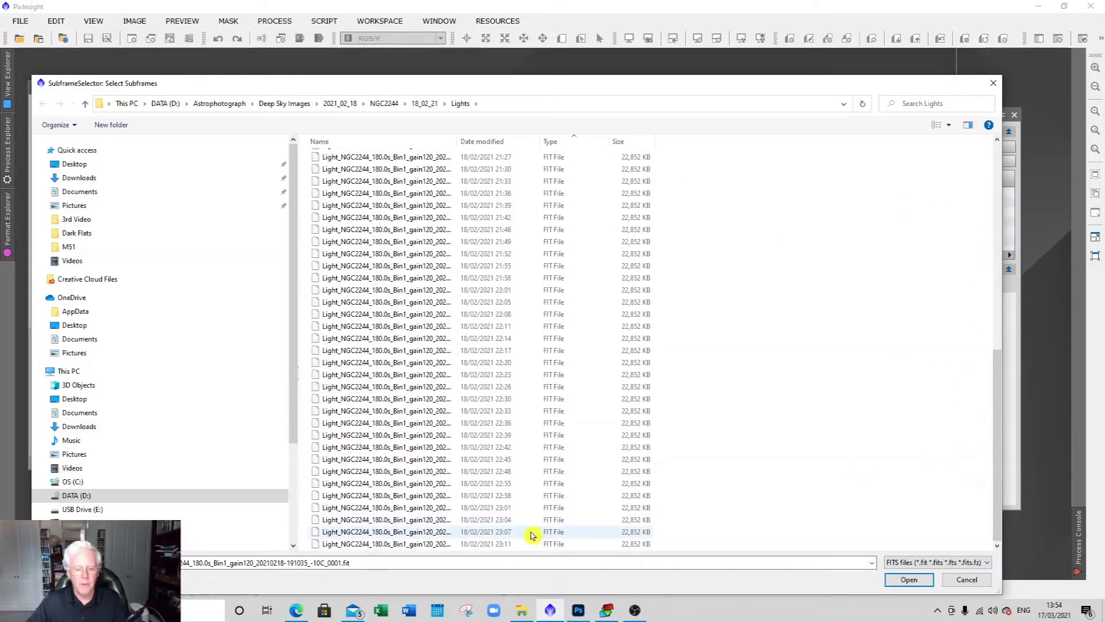
shift+click(522, 547)
click(895, 580)
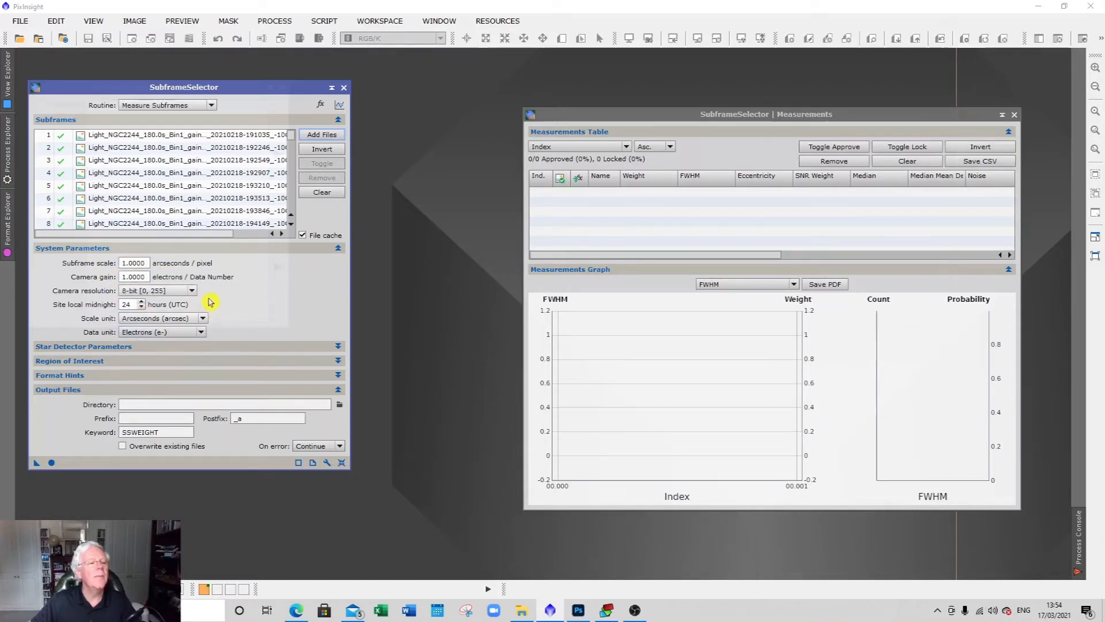
Set the camera resolution to 14-bit and, after checking the astronomy.tools Field of View Calculator in the browser, set the subframe scale to 2.67 arcseconds per pixel.
click(192, 290)
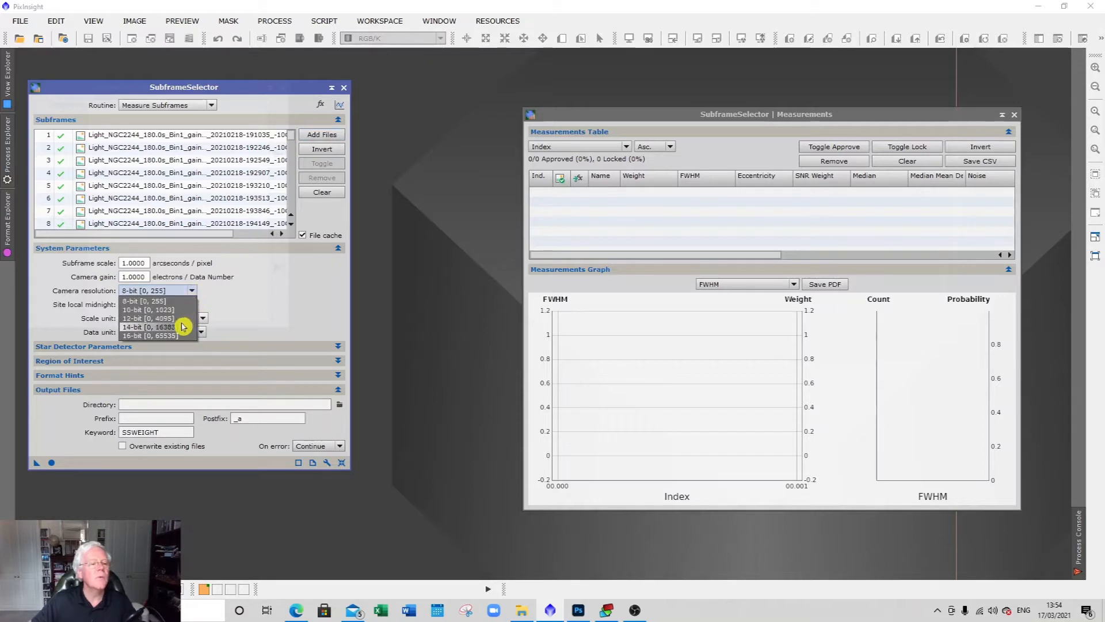
click(182, 328)
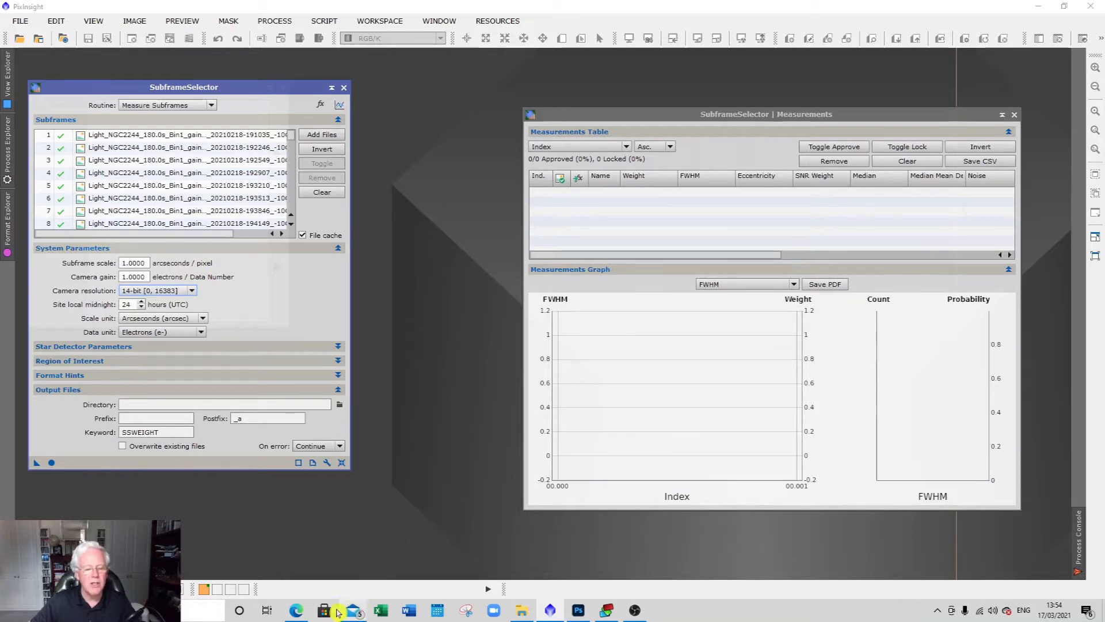
click(296, 610)
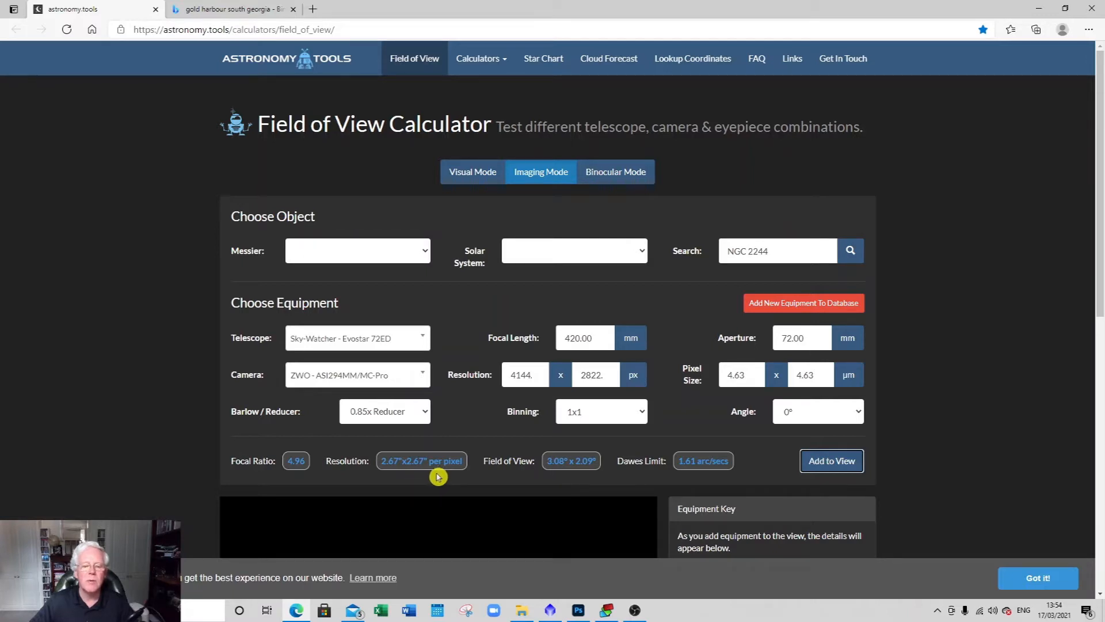
scroll(943, 356, down, 6)
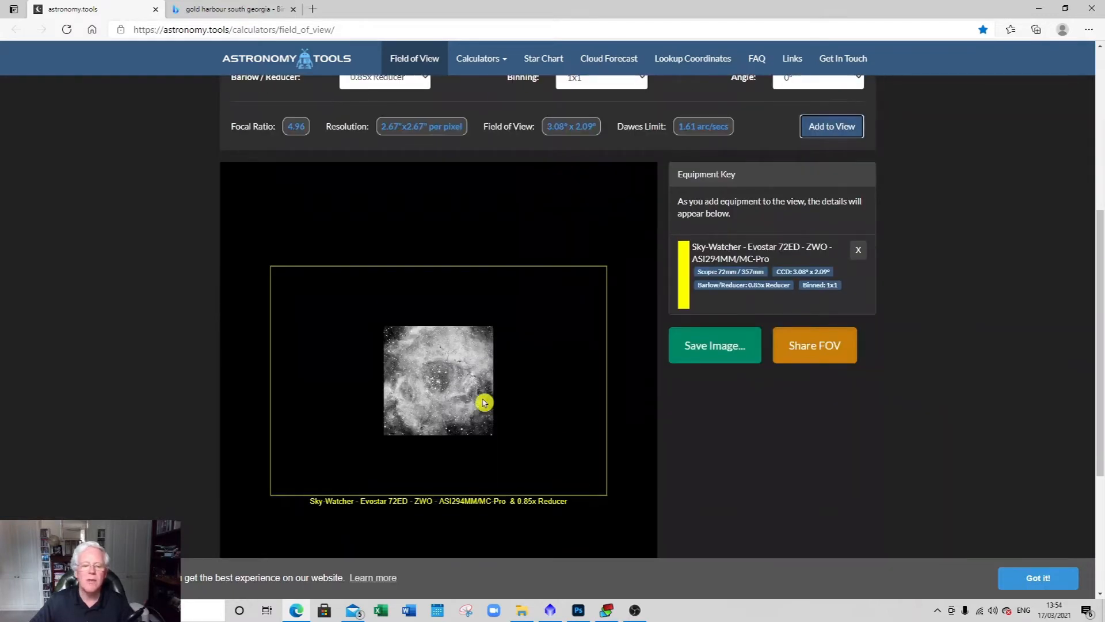
scroll(484, 402, up, 6)
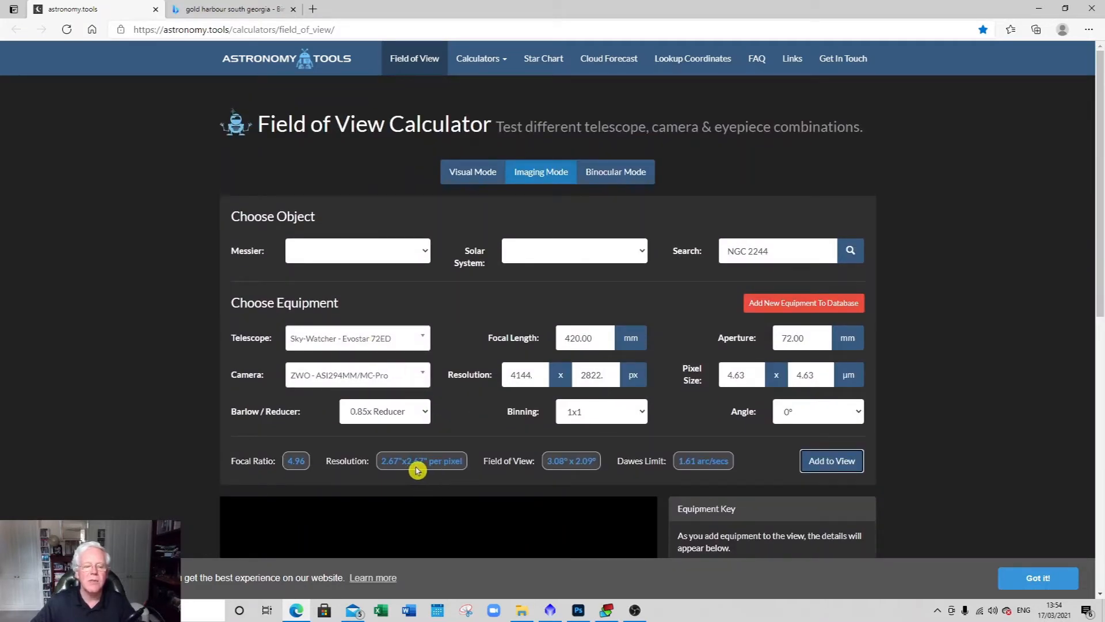
click(551, 610)
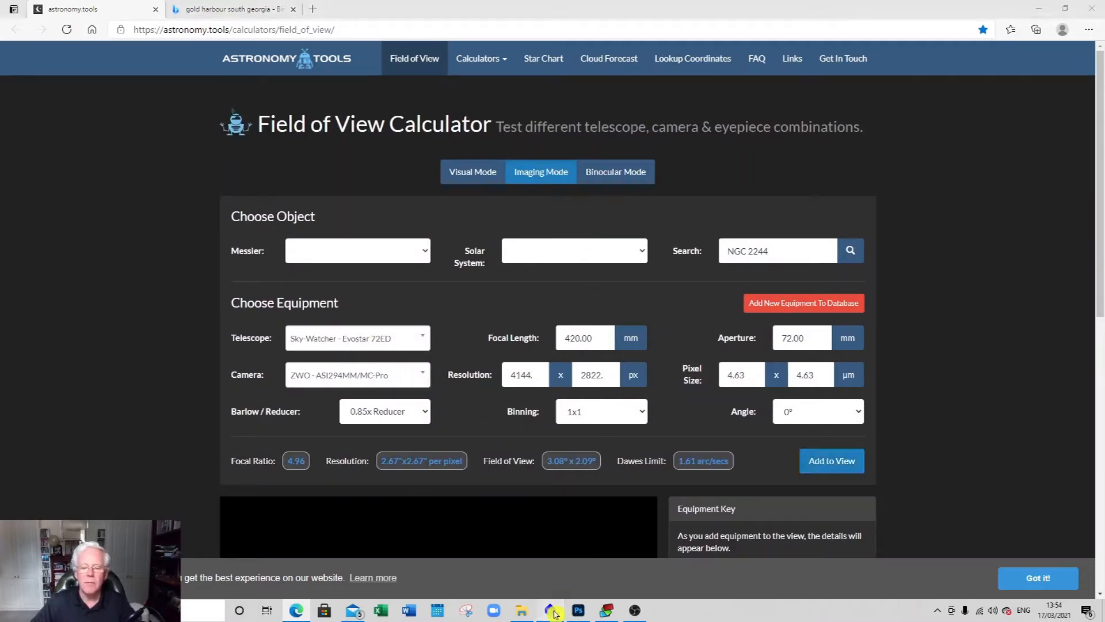
drag(149, 262, 83, 262)
text(2.6700)
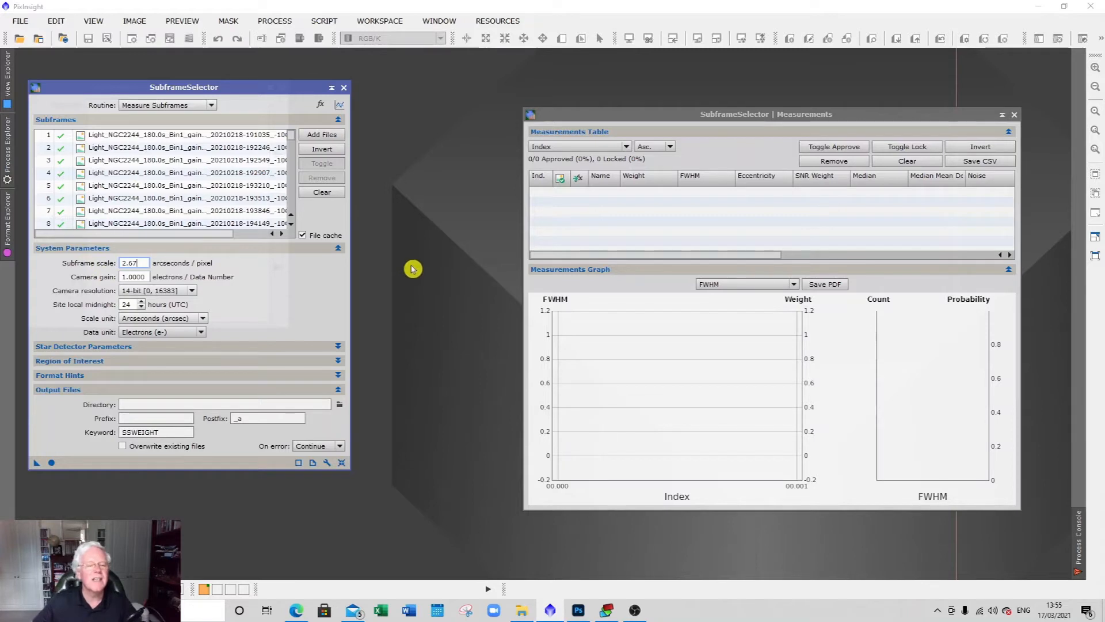
Measure the subframes, sort the measurements table by FWHM in descending order, and examine the FWHM values and graph.
click(52, 464)
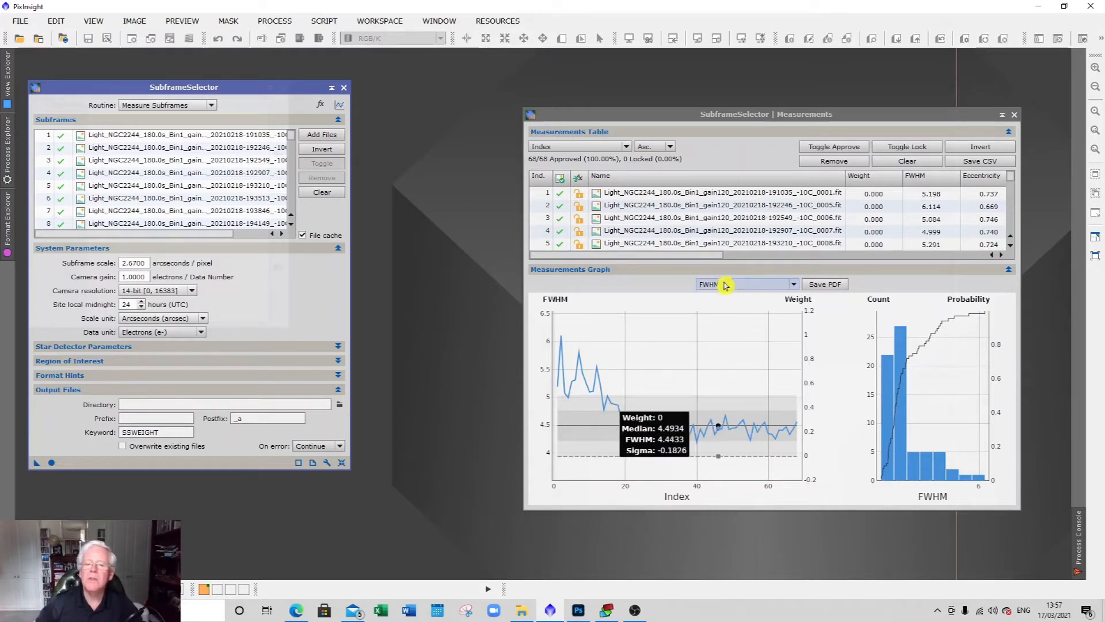
click(627, 148)
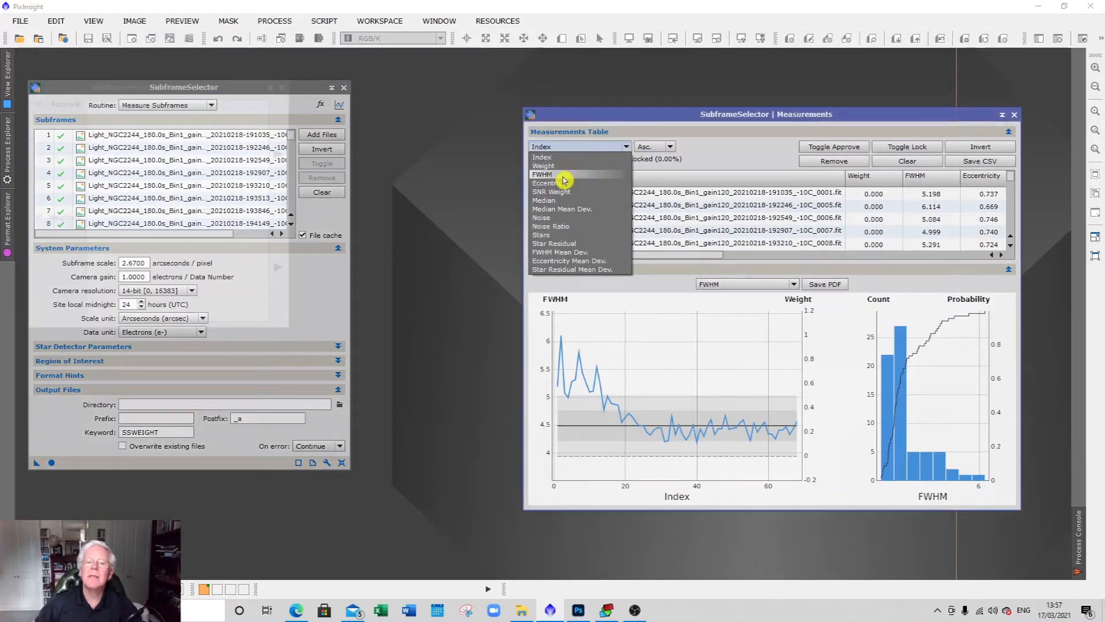
click(564, 178)
click(673, 149)
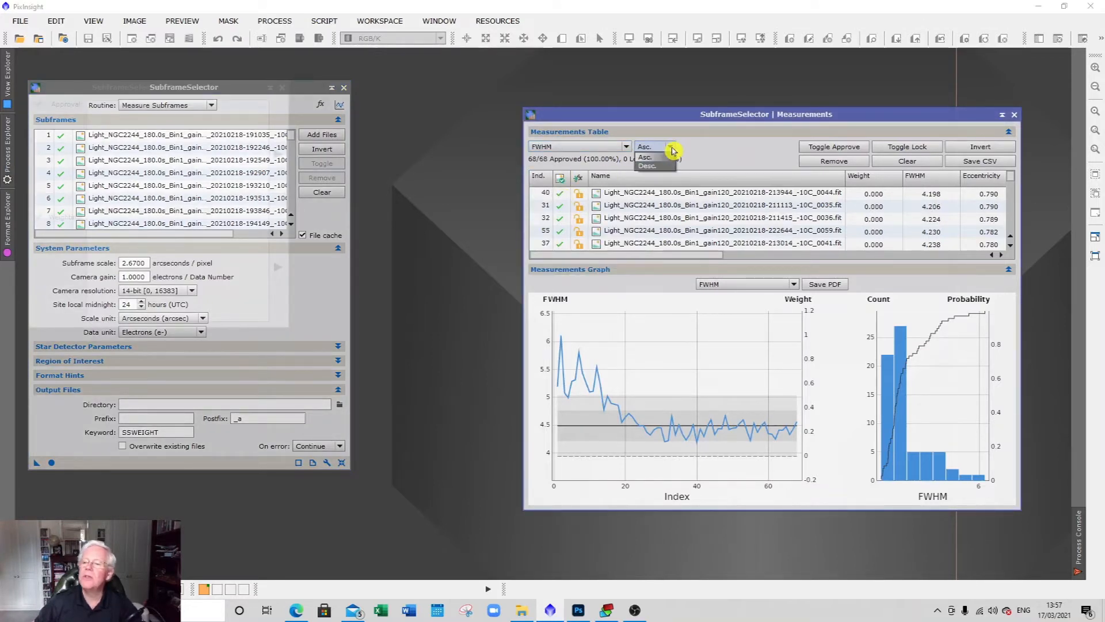
click(660, 167)
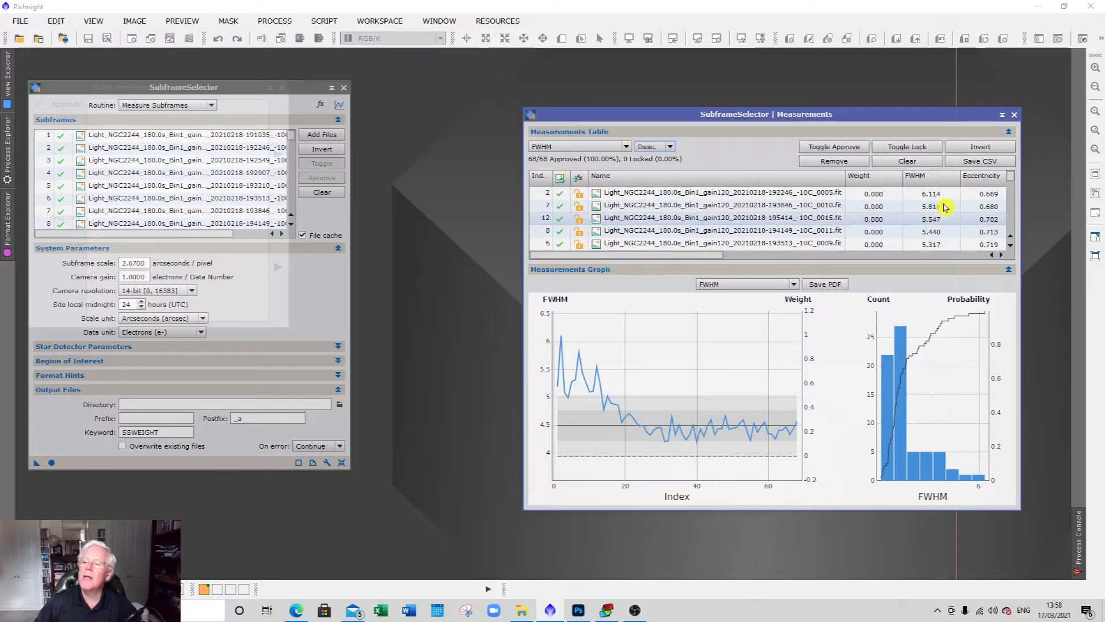
drag(1011, 192, 1012, 238)
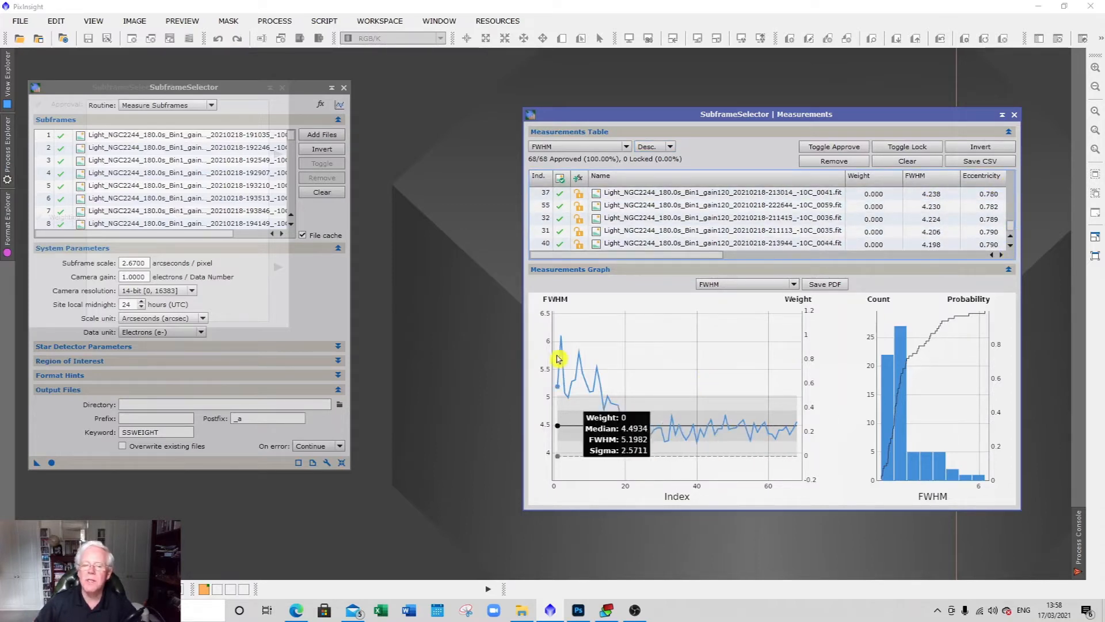
mouse_move(596, 406)
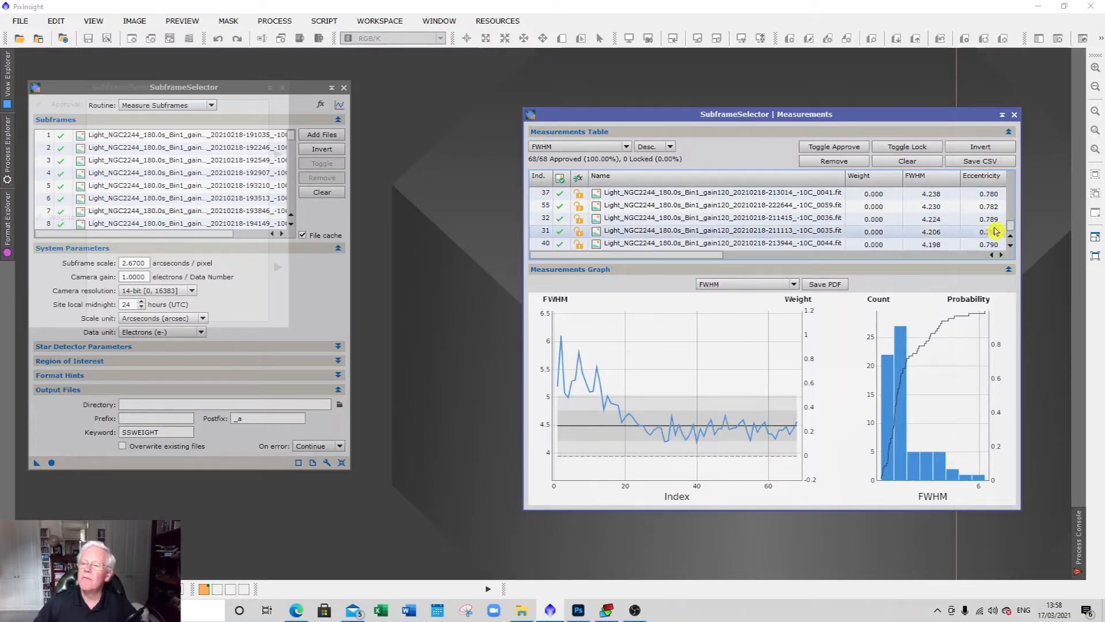
Reject the three frames with the highest FWHM peaks on the measurements graph, indices 2, 7 and 12.
drag(1010, 226, 1010, 257)
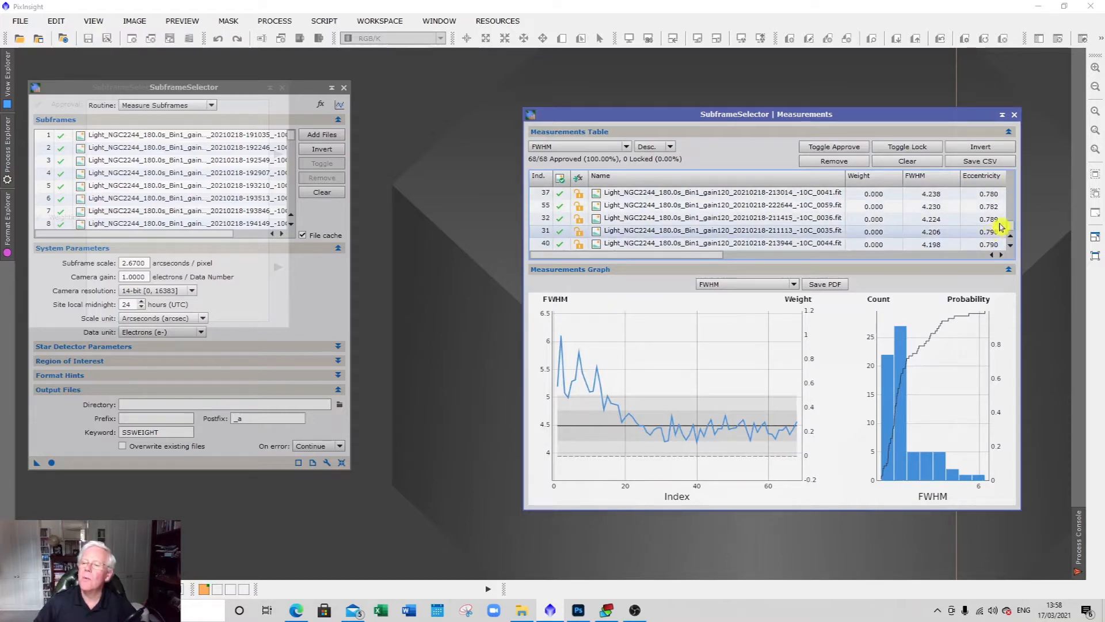
click(563, 339)
click(580, 353)
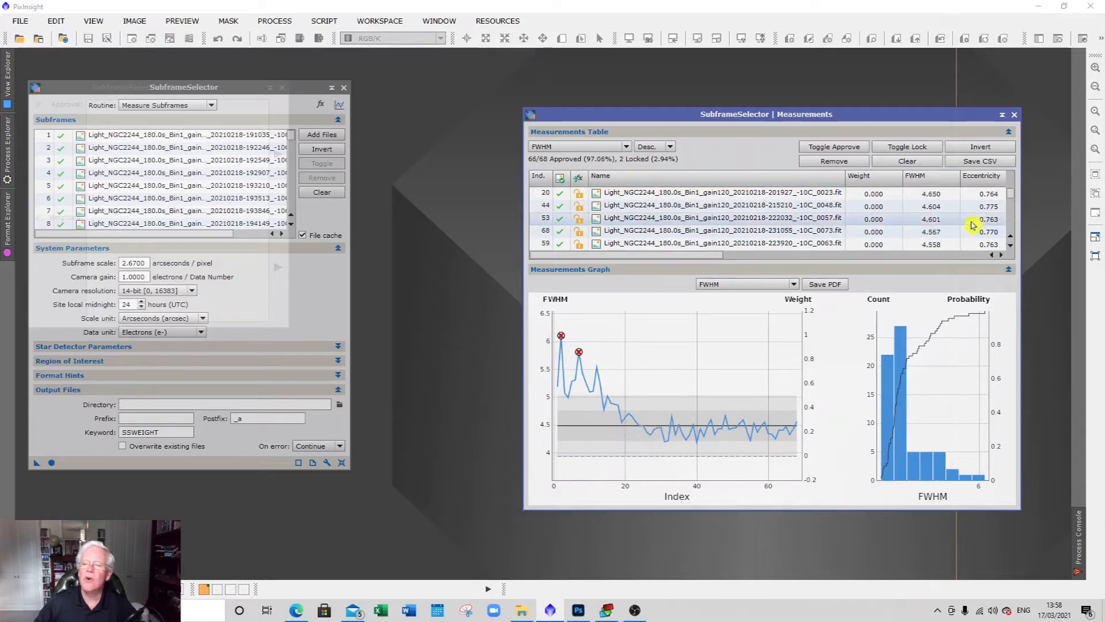
drag(1011, 195, 1011, 169)
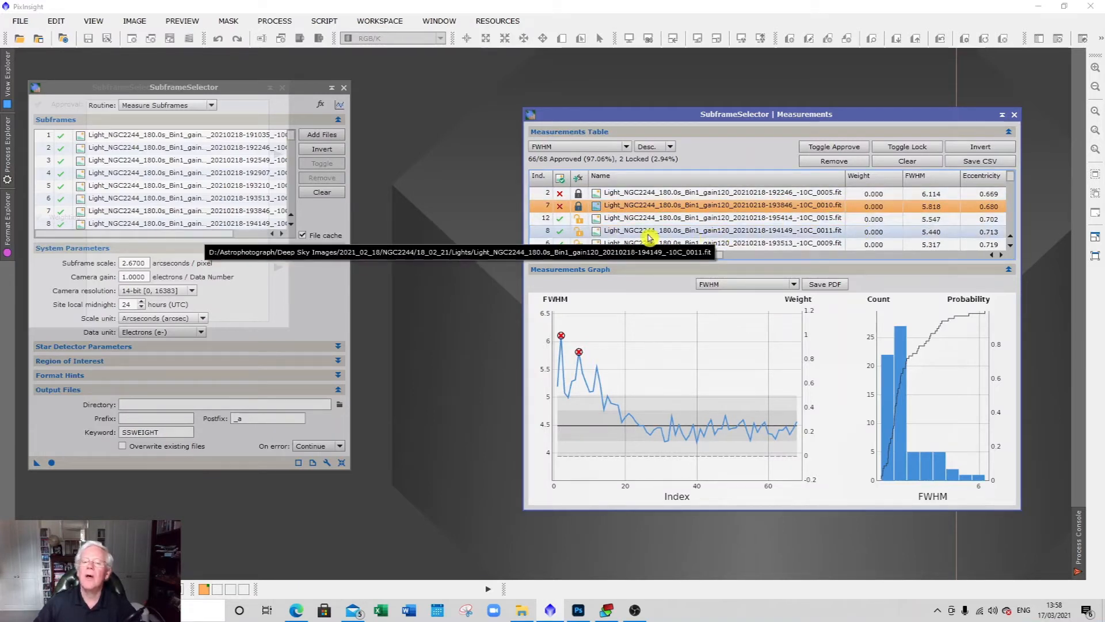
click(562, 220)
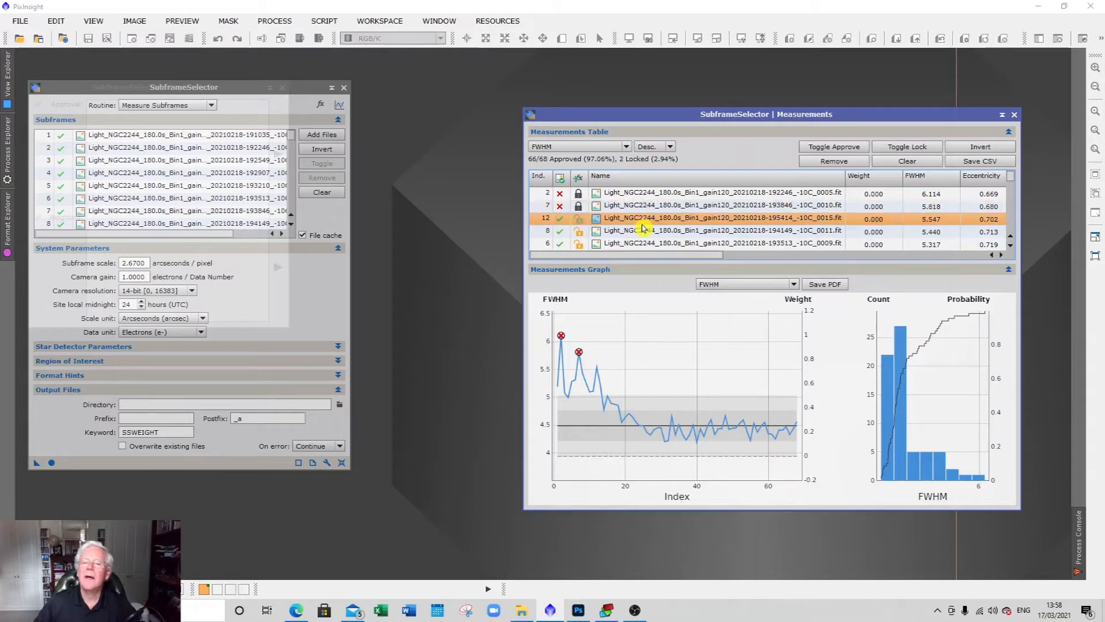
click(596, 367)
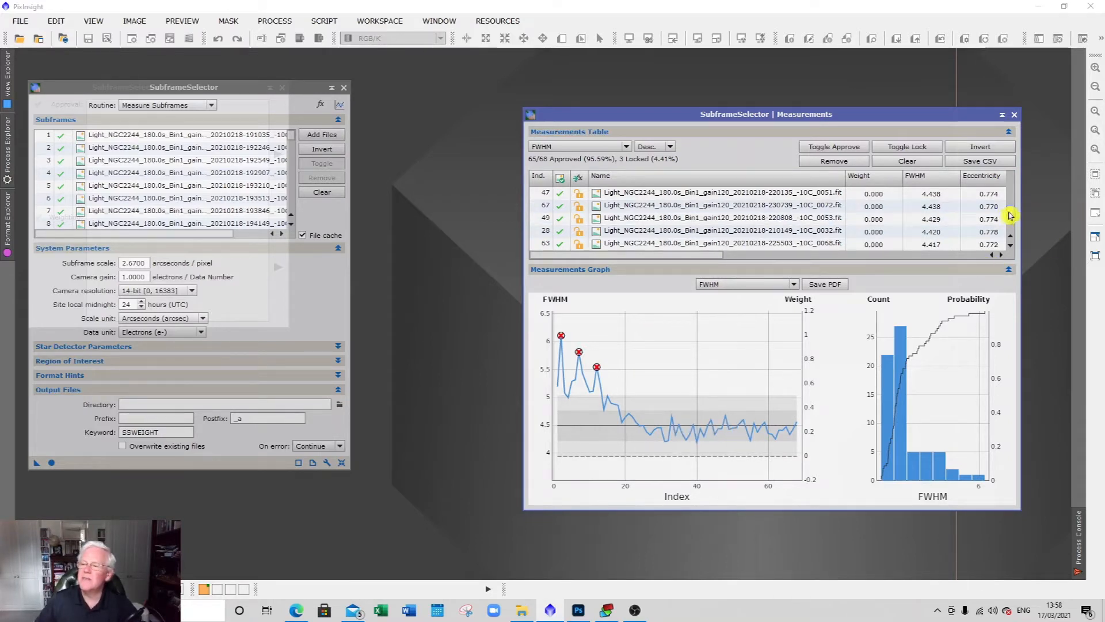
drag(1011, 211, 1009, 174)
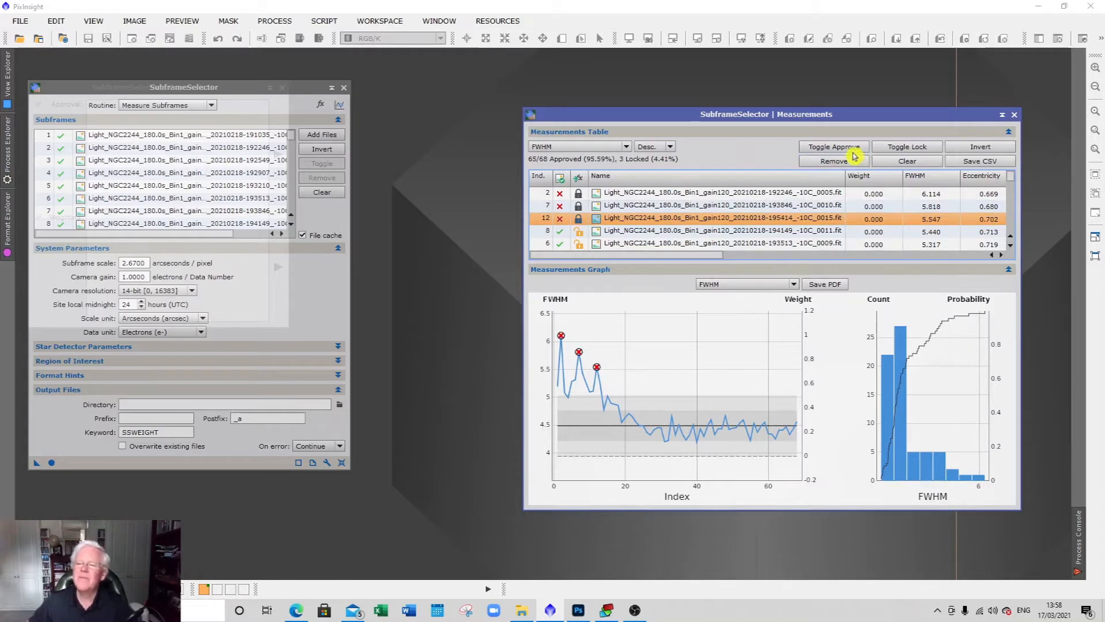
Plot SNR Weight on the measurements graph and sort the table by SNR Weight in ascending order, checking the lowest values.
click(793, 284)
click(770, 320)
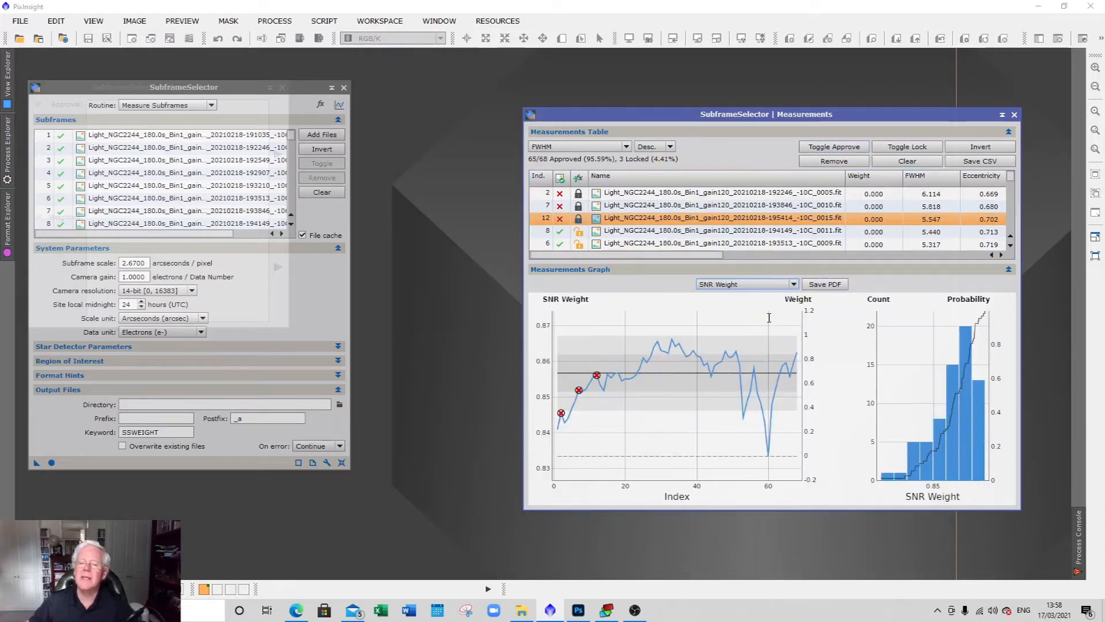
click(626, 148)
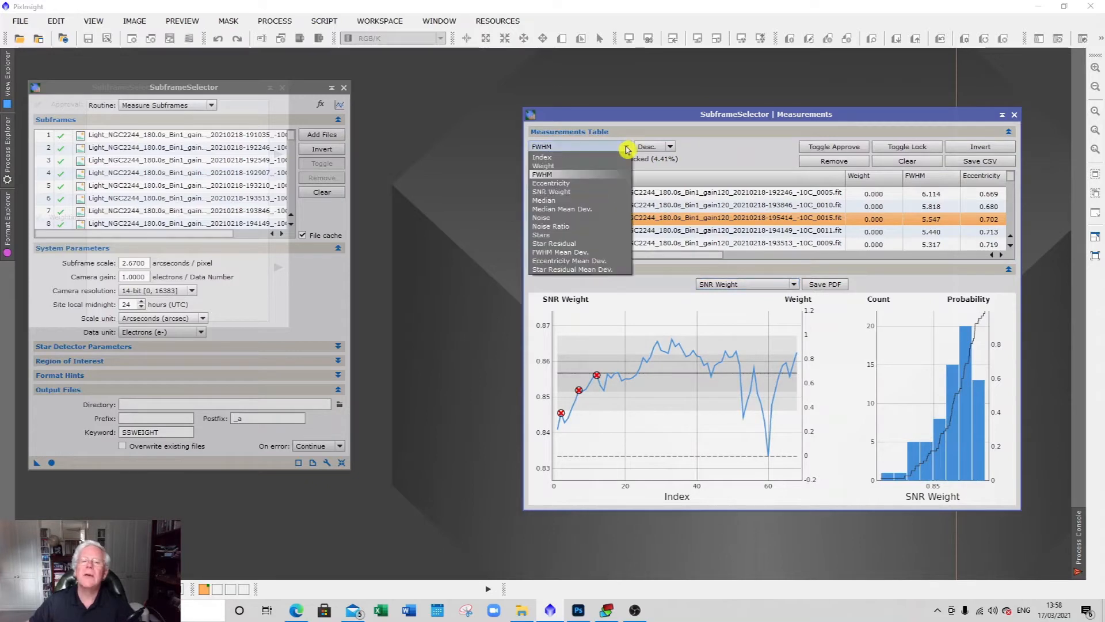
click(615, 191)
click(668, 147)
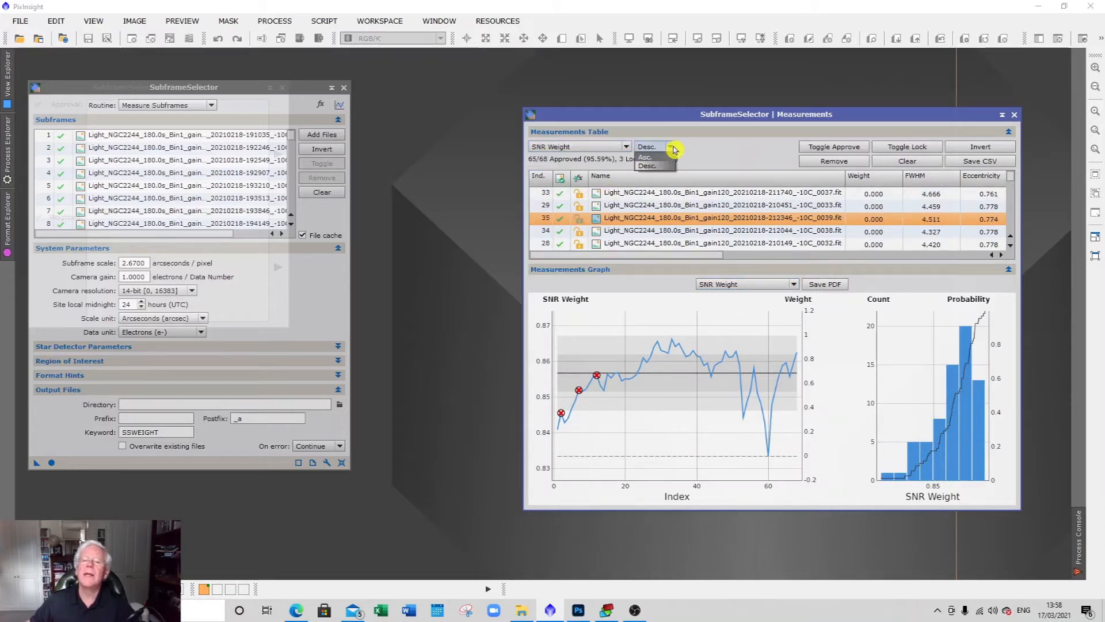
click(648, 165)
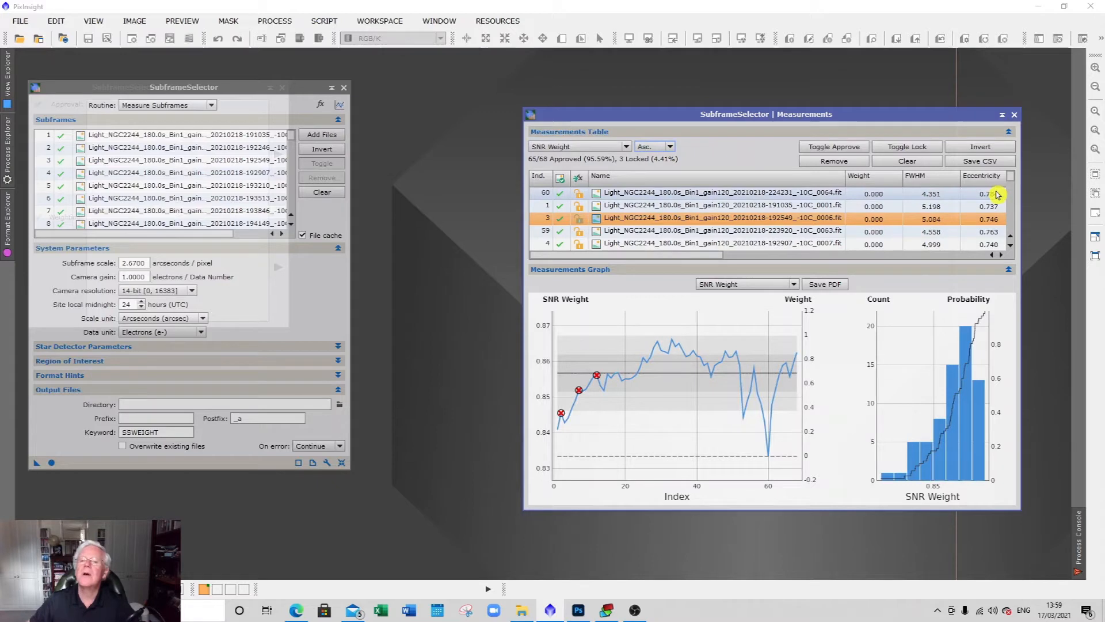
click(1001, 255)
click(1000, 256)
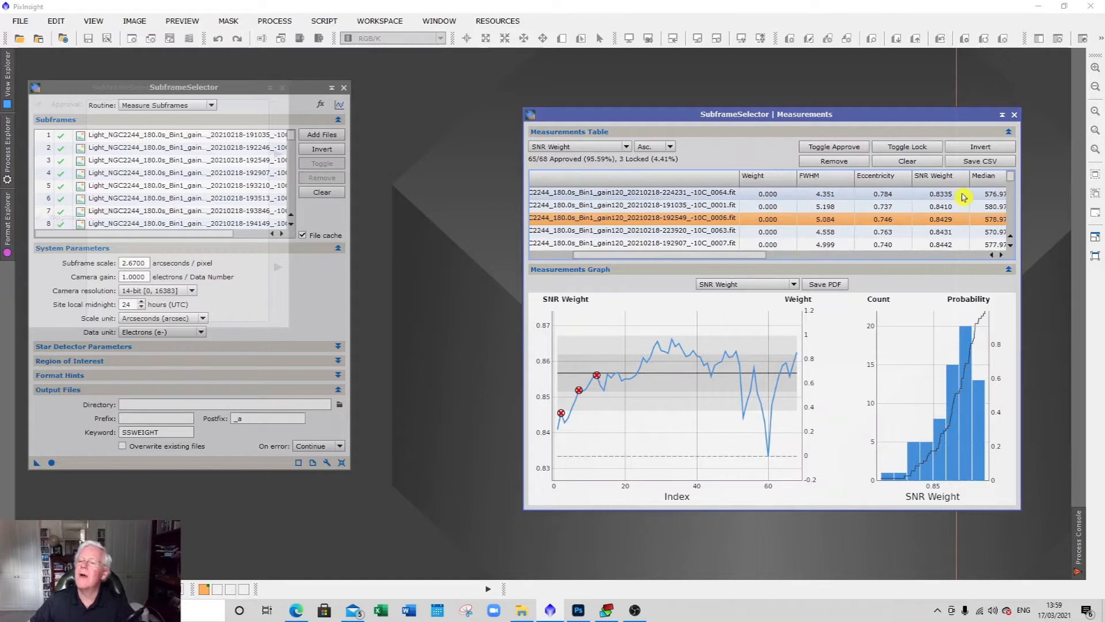
mouse_move(1010, 183)
mouse_down()
mouse_move(1012, 235)
mouse_move(1017, 163)
mouse_up()
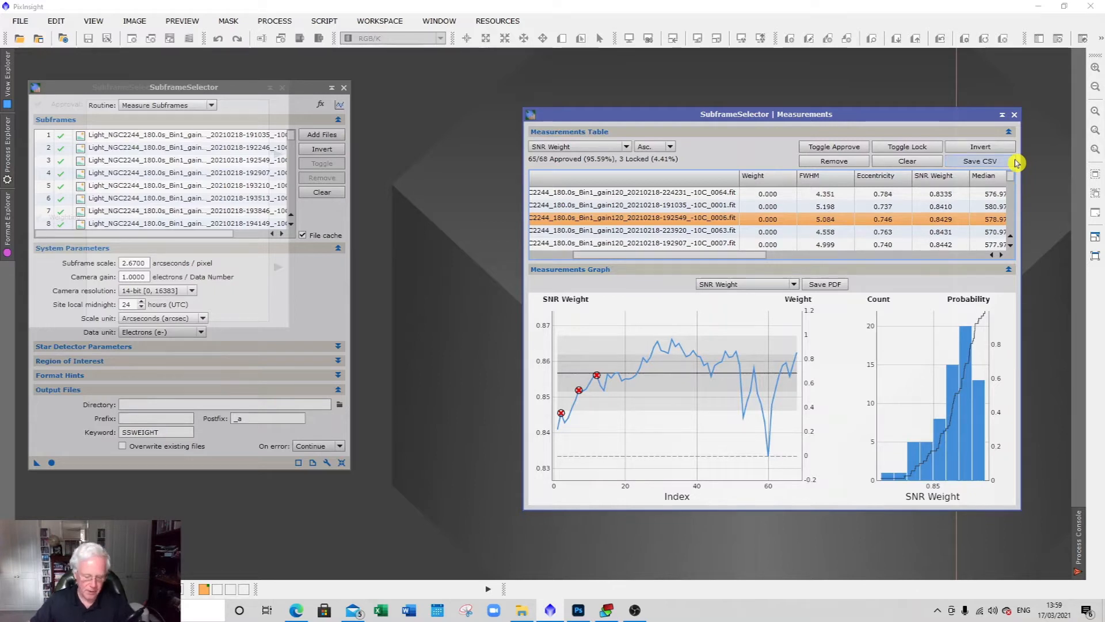
Reject the frames at the SNR Weight graph's low points, indices 60, 1 and 53, and check the lowest SNR Weight values in the table.
mouse_move(757, 469)
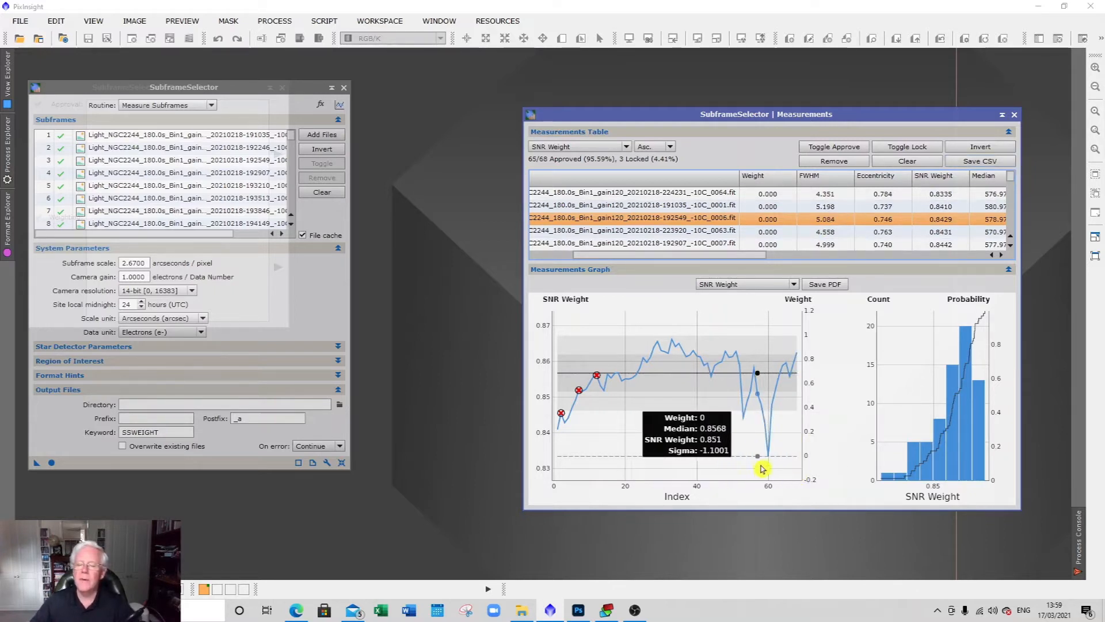
click(769, 458)
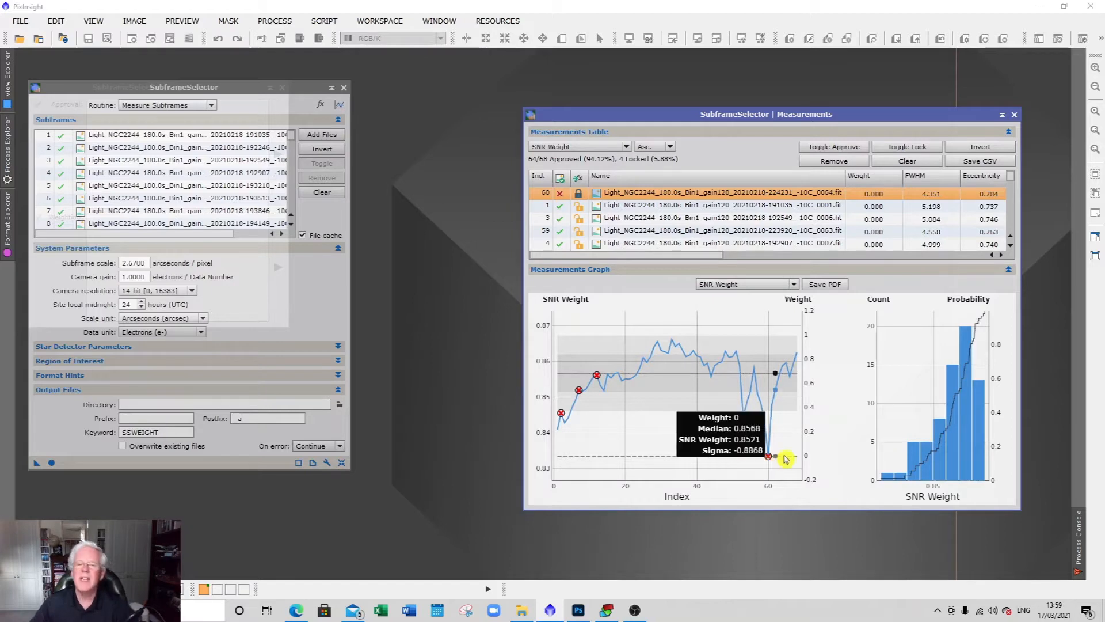
click(558, 433)
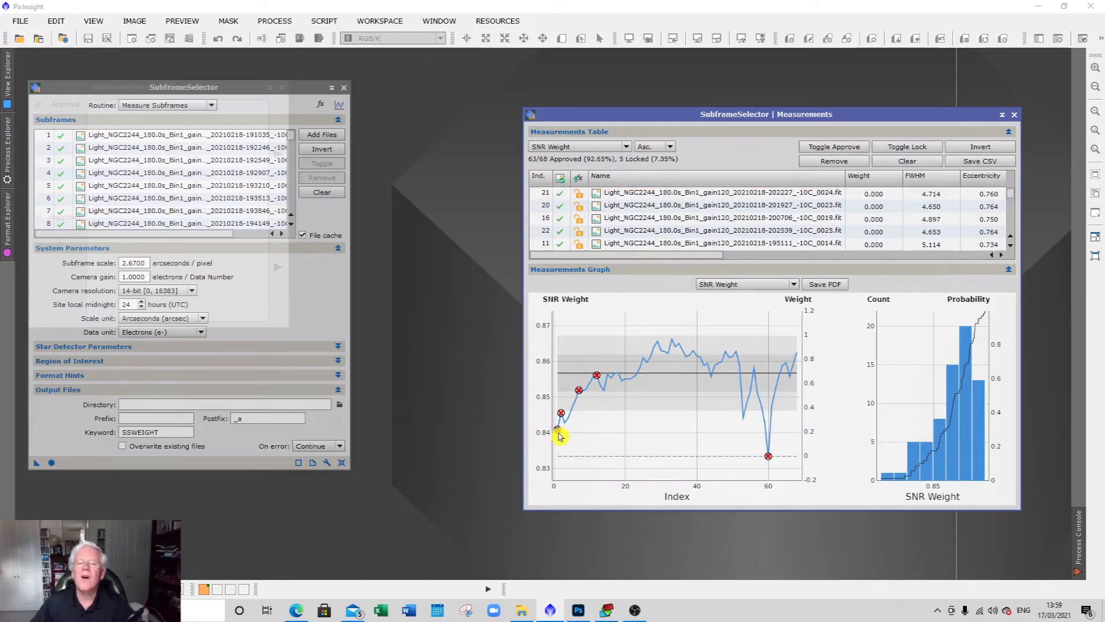
drag(1011, 199, 1015, 168)
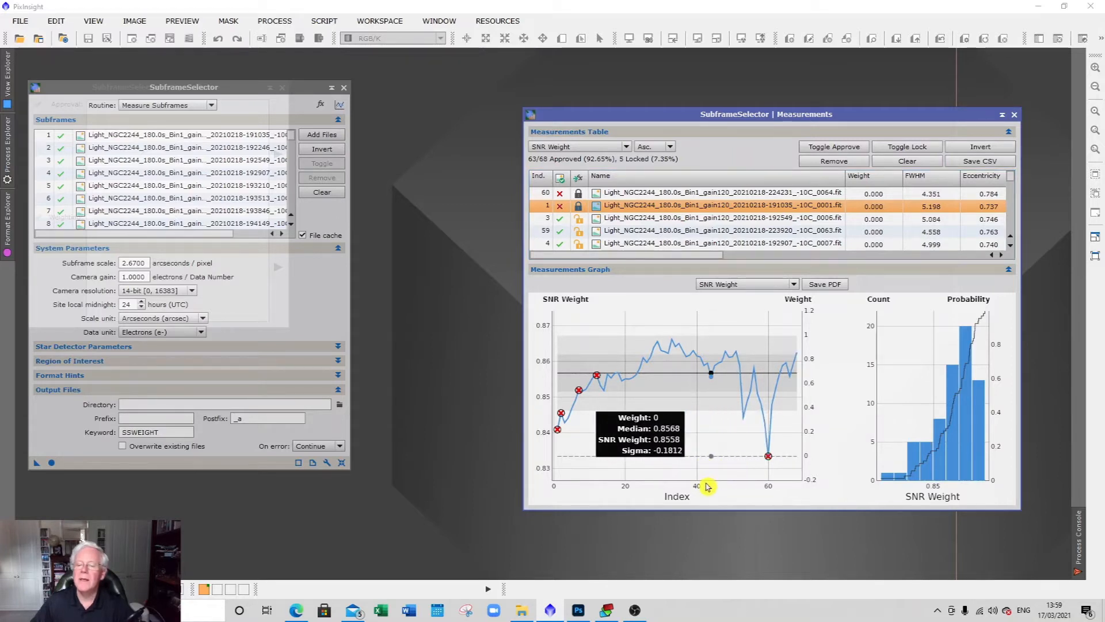
click(741, 425)
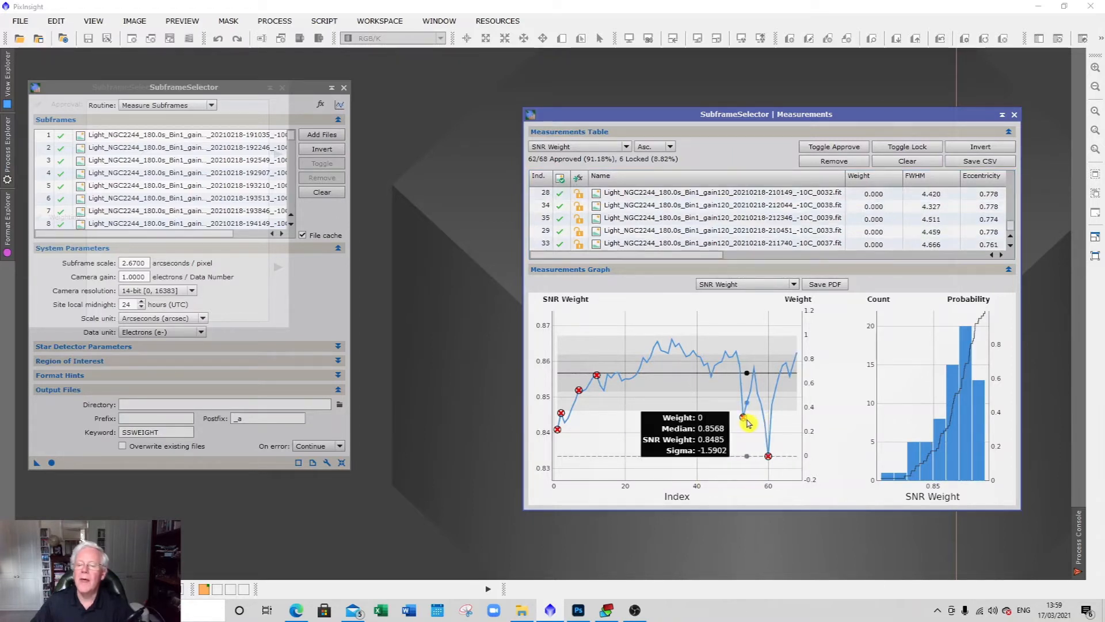
drag(1012, 224, 1014, 170)
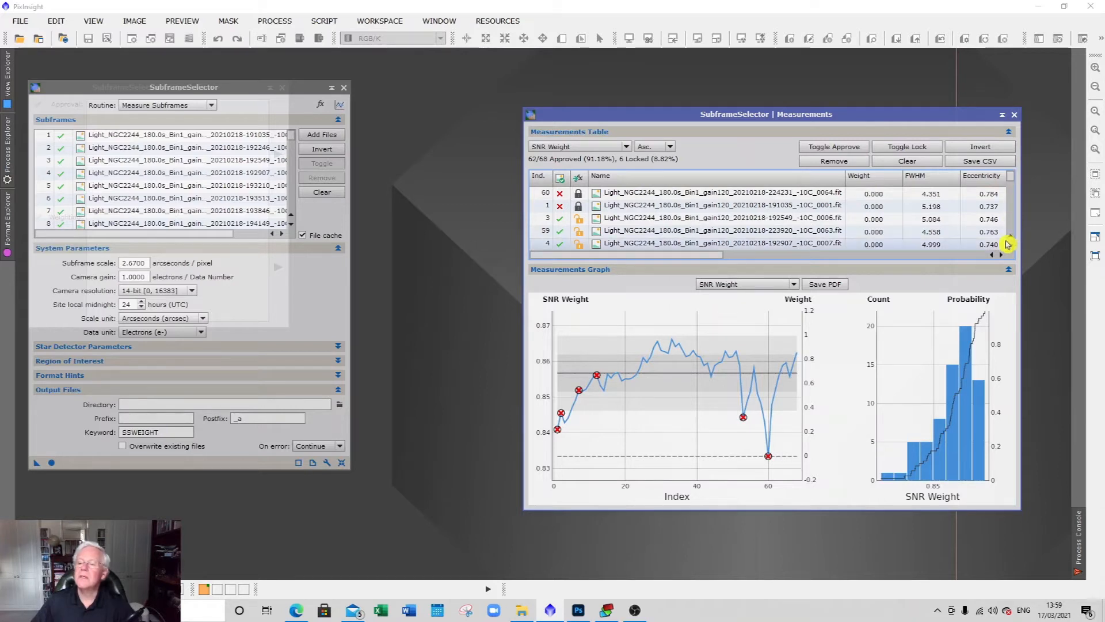
mouse_move(742, 421)
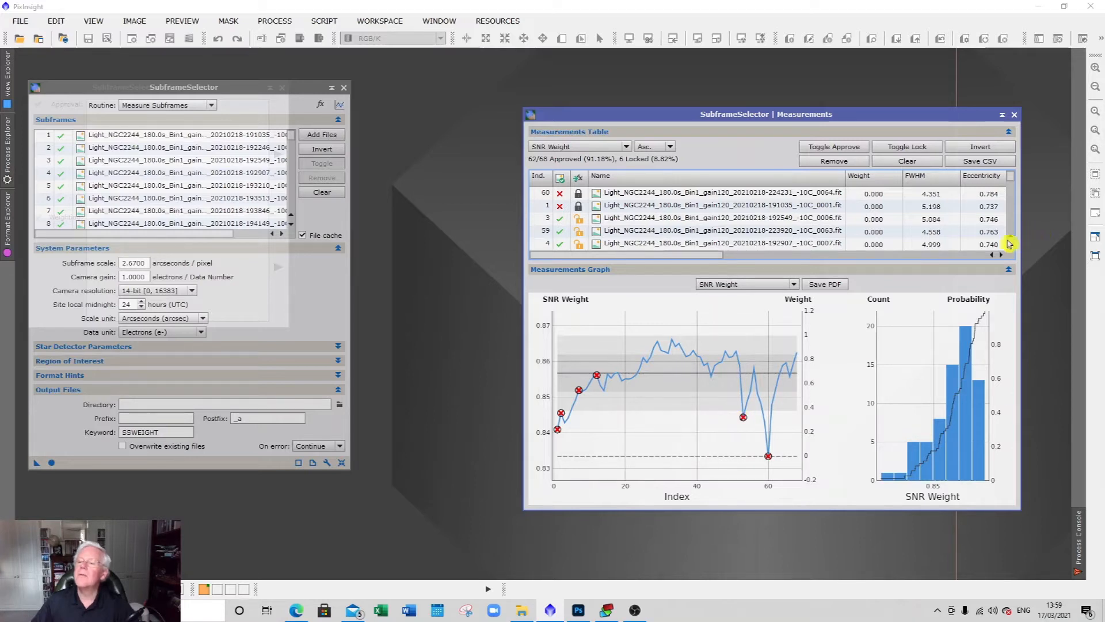
click(1001, 255)
click(1001, 255)
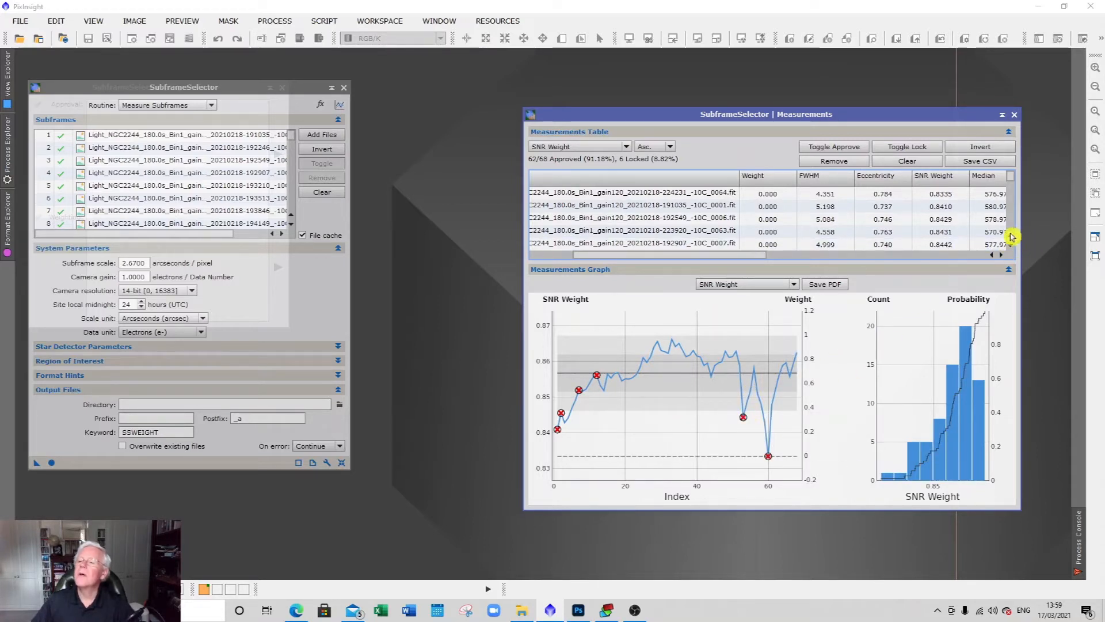
click(1010, 244)
click(1010, 245)
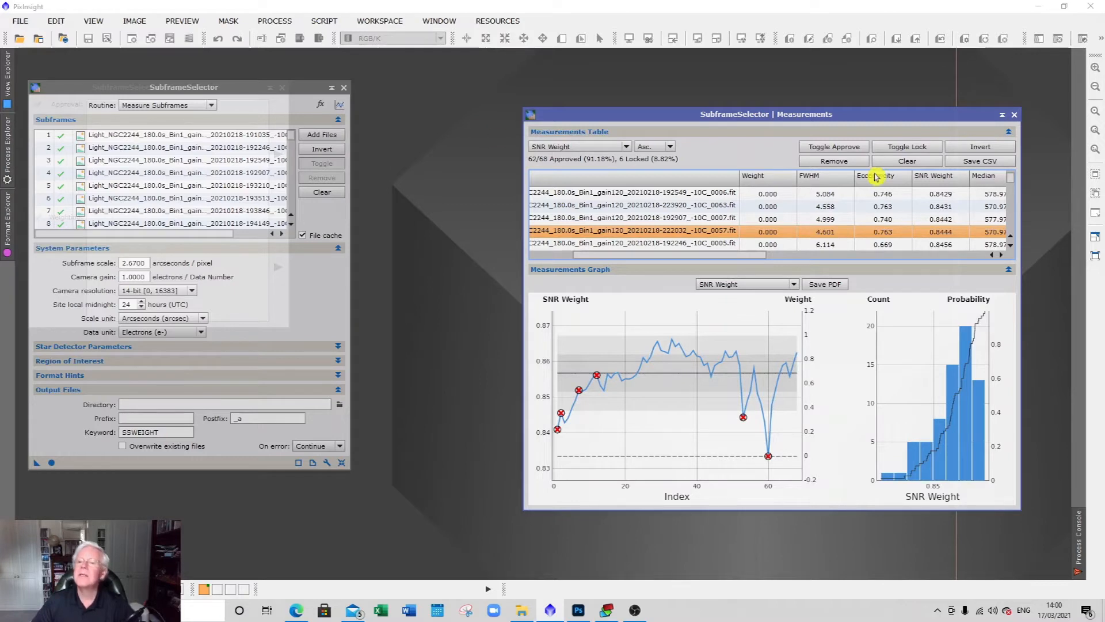
Clear the measurements and the subframe list, and close the SubframeSelector process.
click(907, 161)
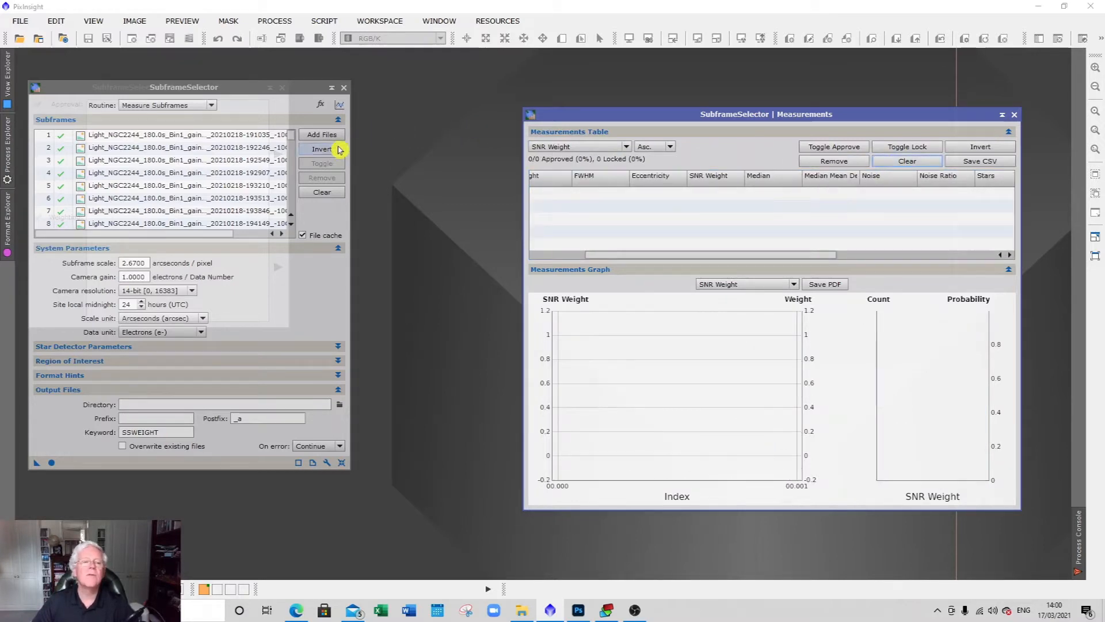
click(321, 192)
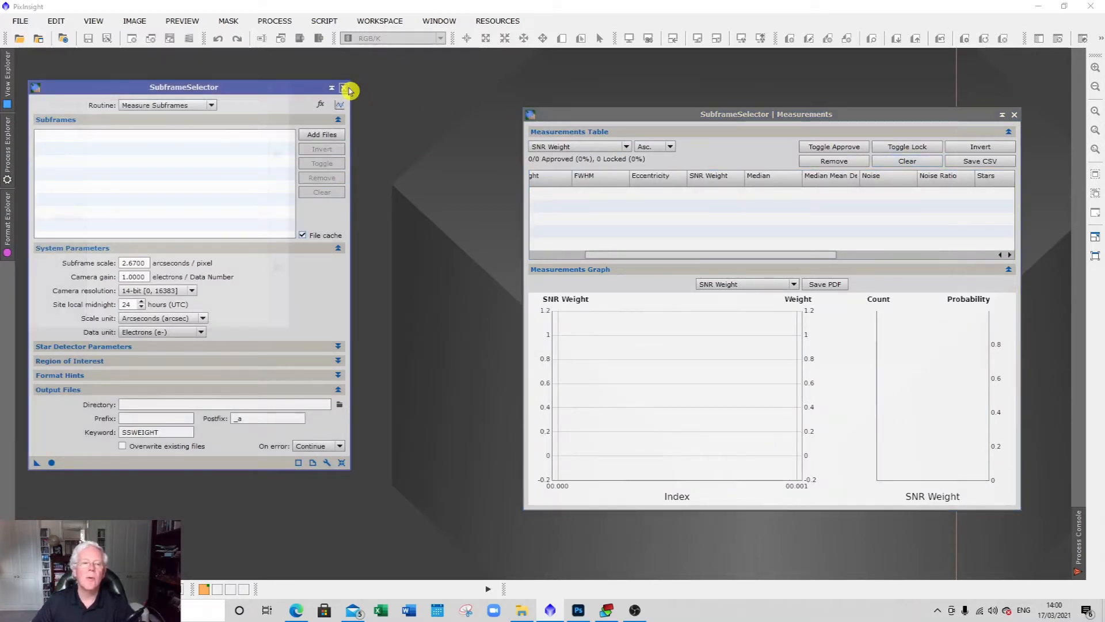
click(344, 87)
Switch to DeepSkyStacker and start opening light frames, browsing to the Lights folder under Deep Sky Images, 2021_02_18, NGC2244, 18_02_21.
click(608, 609)
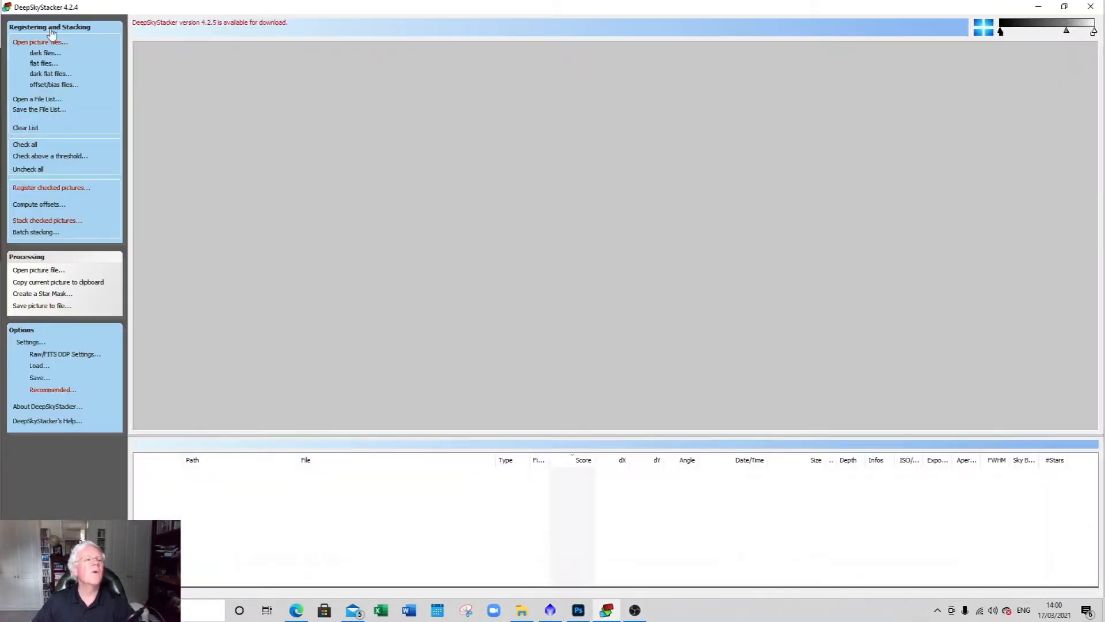
click(45, 45)
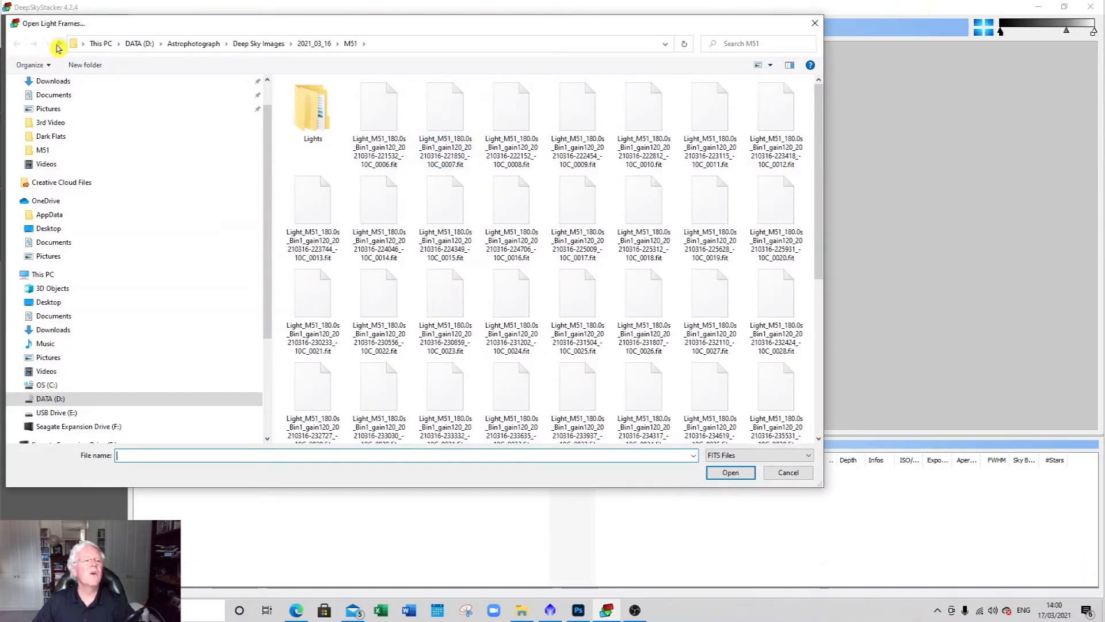
click(17, 399)
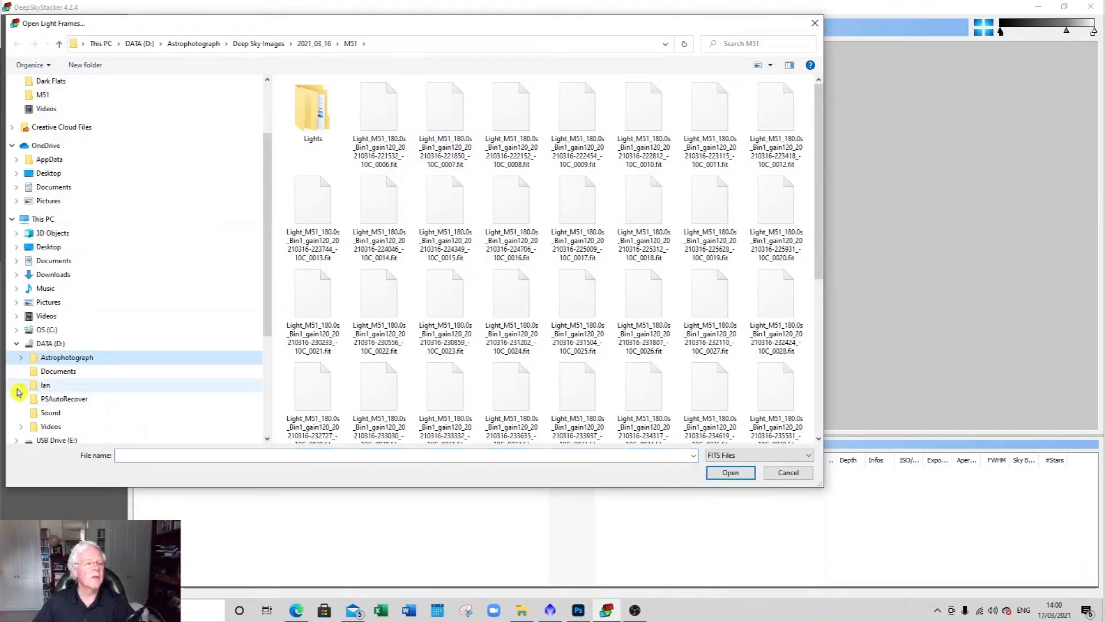
click(21, 357)
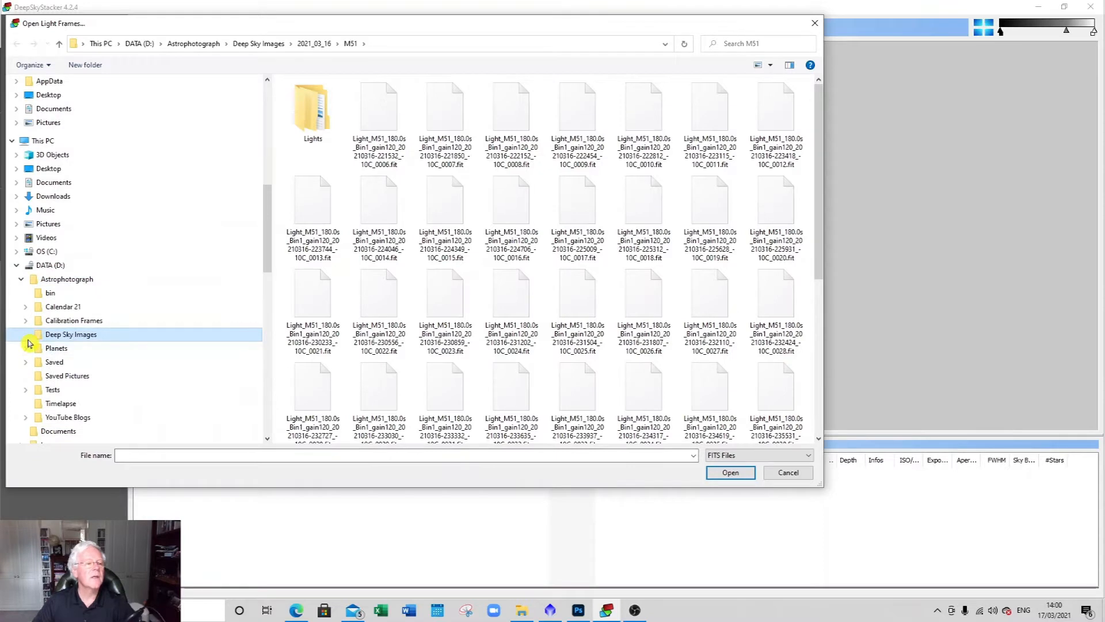
click(26, 346)
click(31, 178)
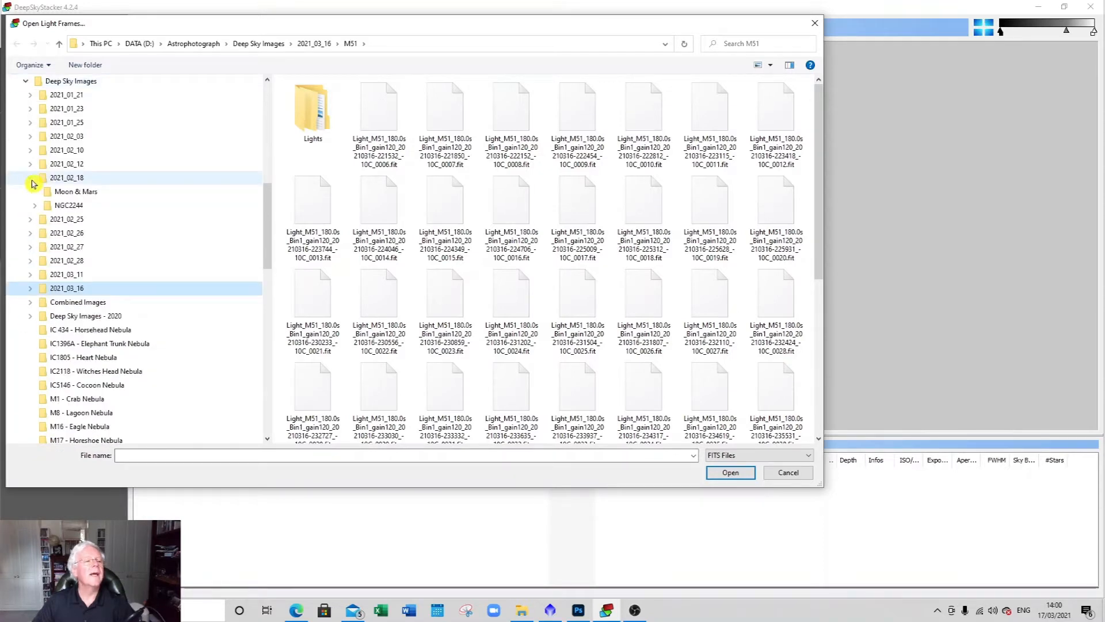
click(36, 206)
click(40, 220)
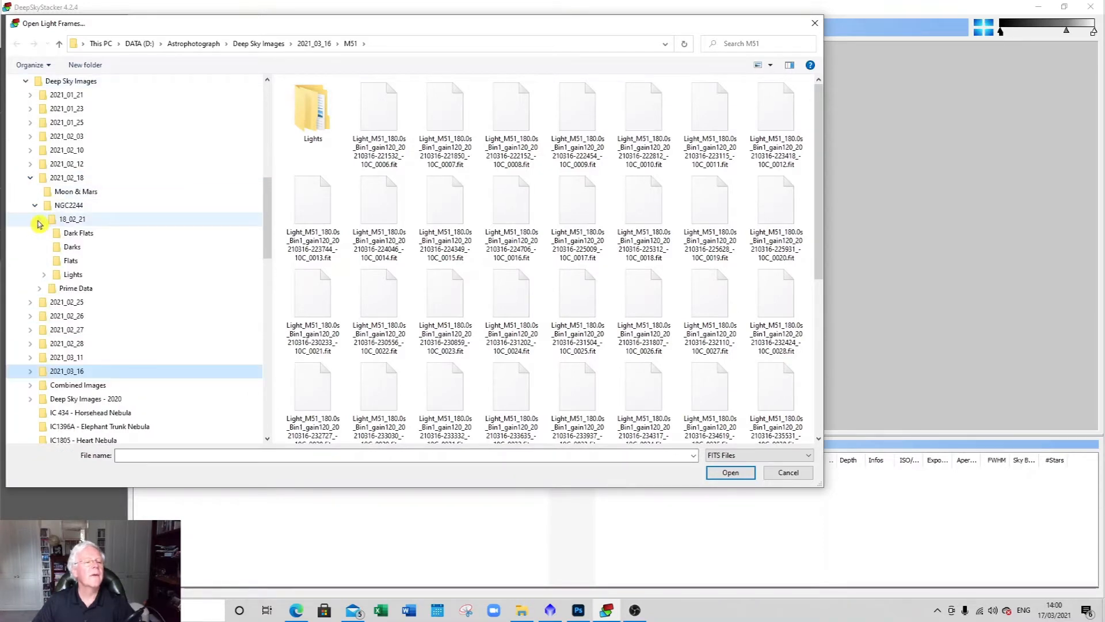
click(56, 274)
Load all the NGC2244 FITS files in the Lights folder as light frames.
click(320, 111)
drag(818, 141, 794, 369)
shift+click(446, 437)
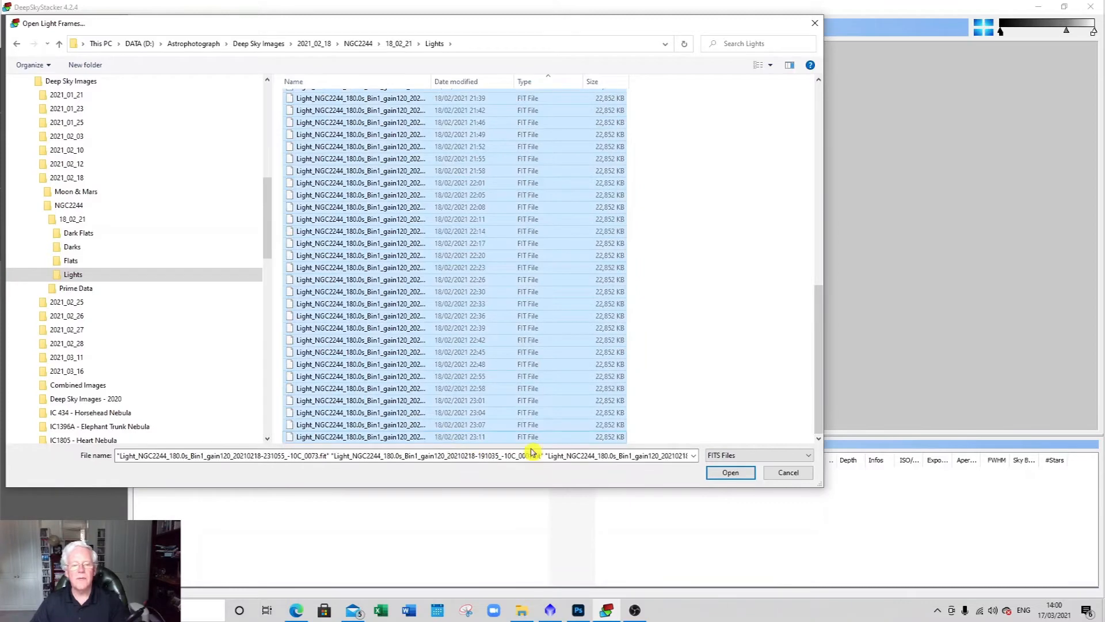
click(730, 472)
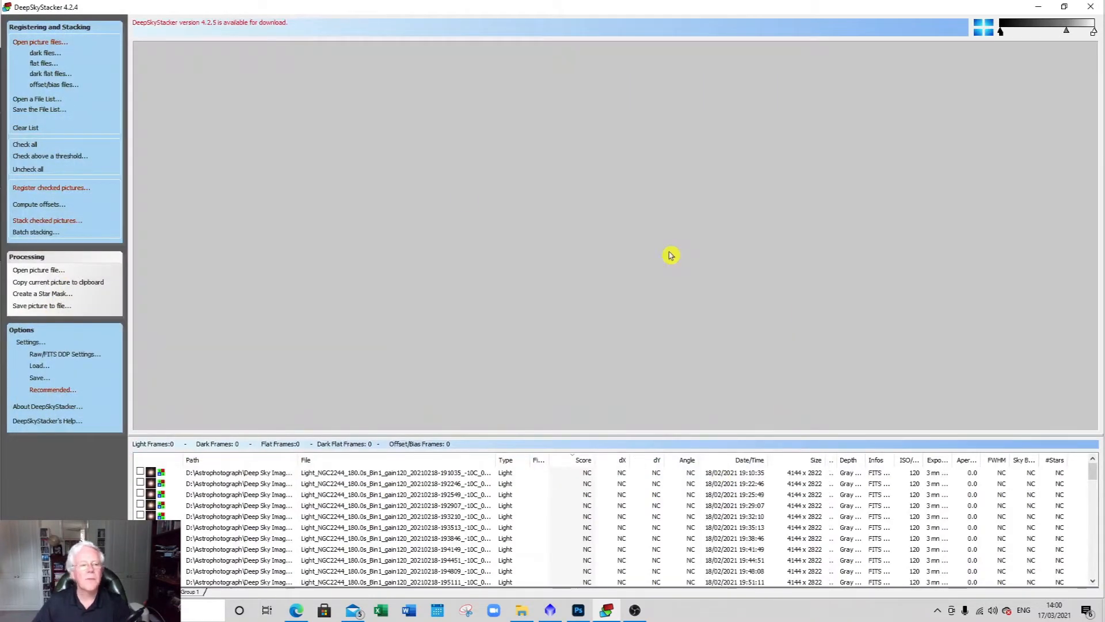
Check all the light frames and start registering them, with stacking after registration turned off.
click(36, 148)
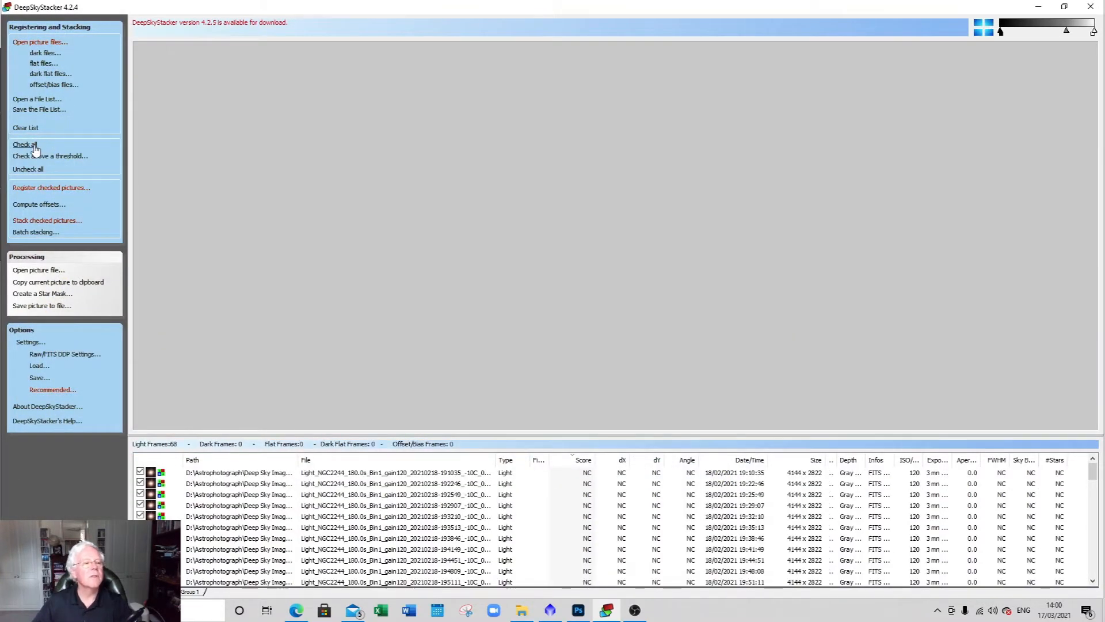
click(69, 191)
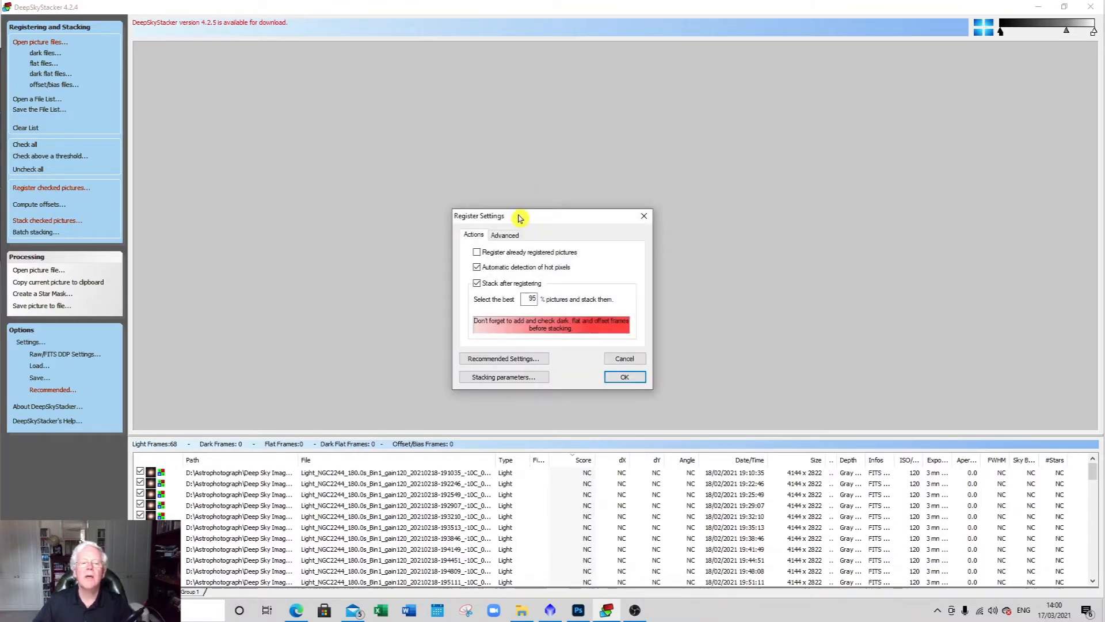
click(476, 284)
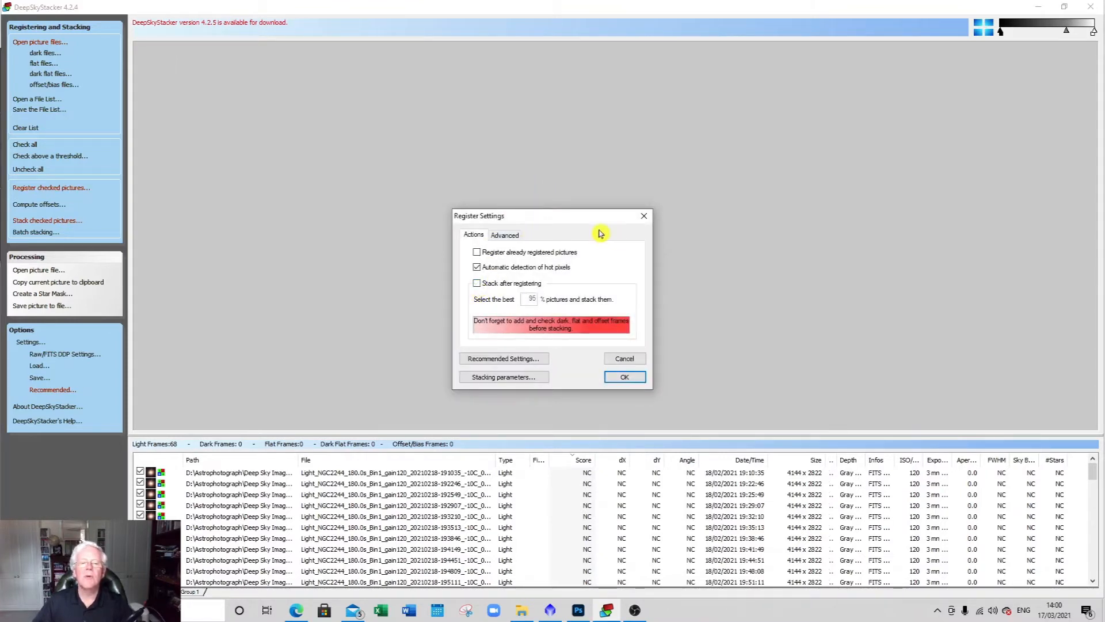
Compute the detected stars at the 2% and 10% star detection thresholds, and register the checked frames with the threshold at 10%.
click(507, 237)
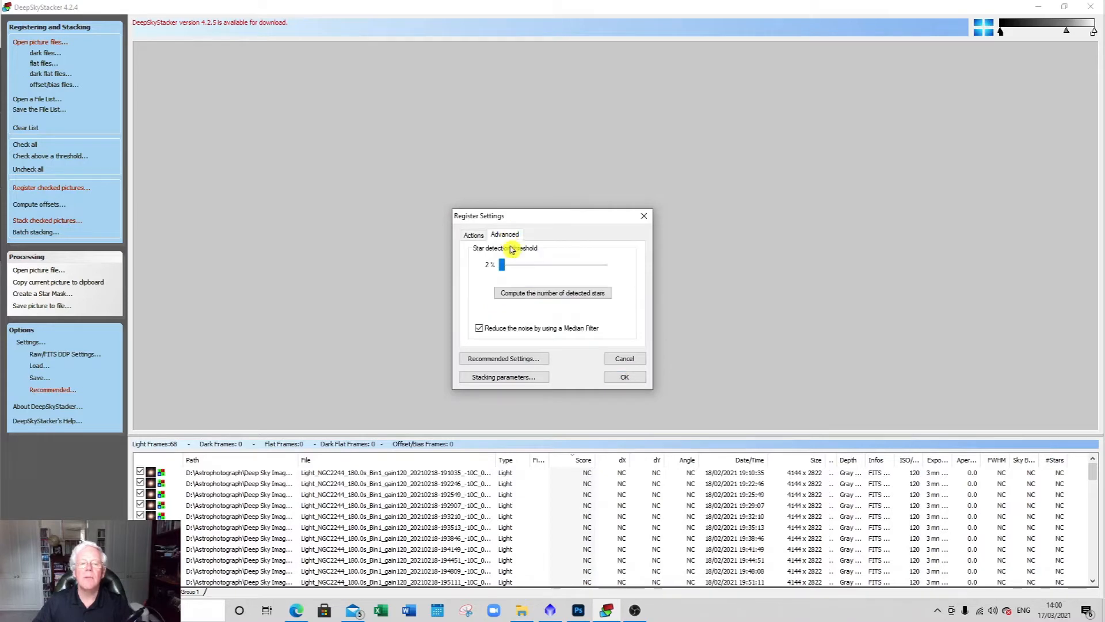
click(524, 295)
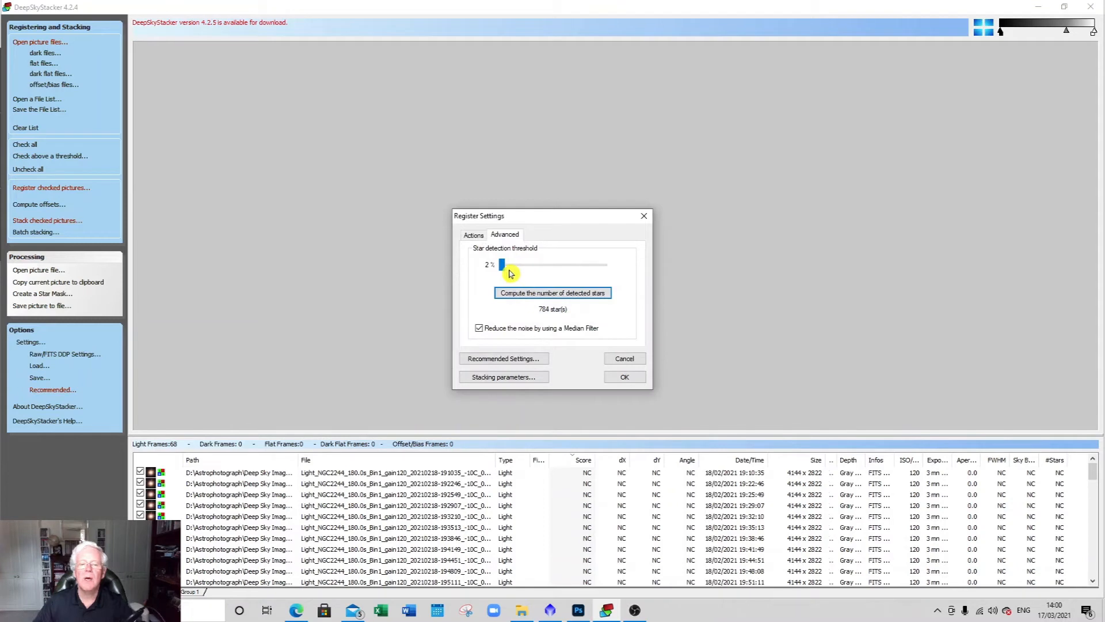
click(503, 266)
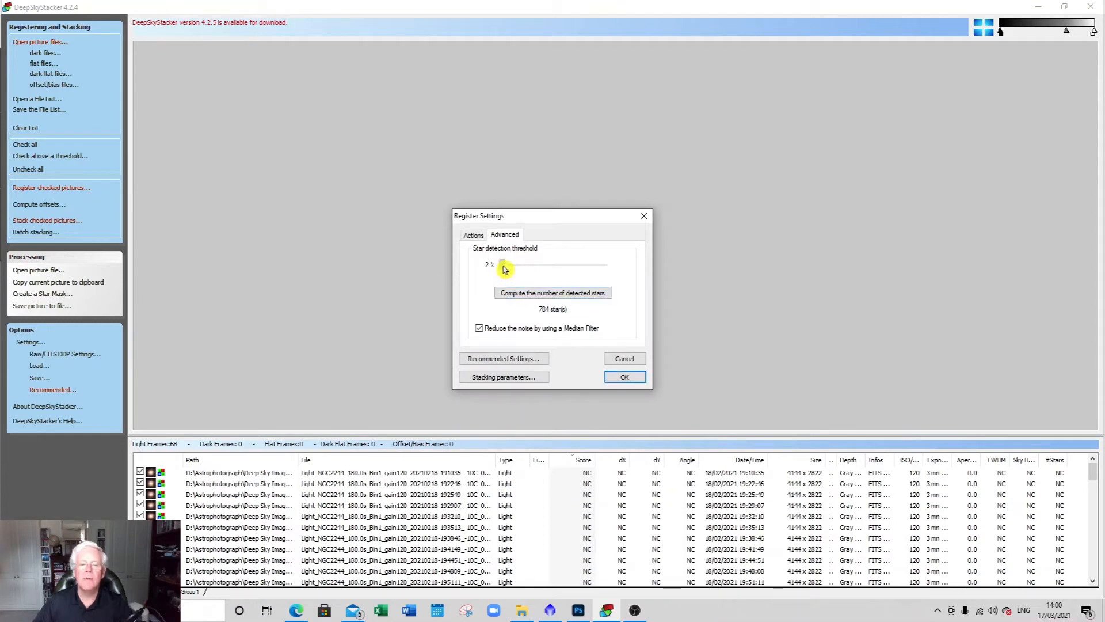
drag(512, 266, 512, 266)
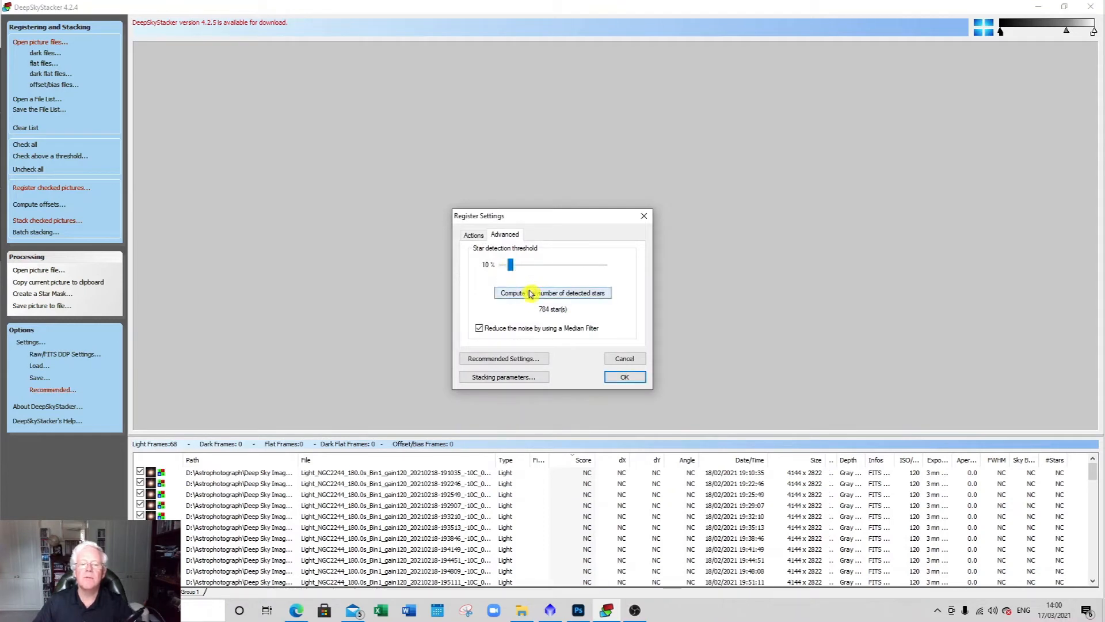
click(530, 294)
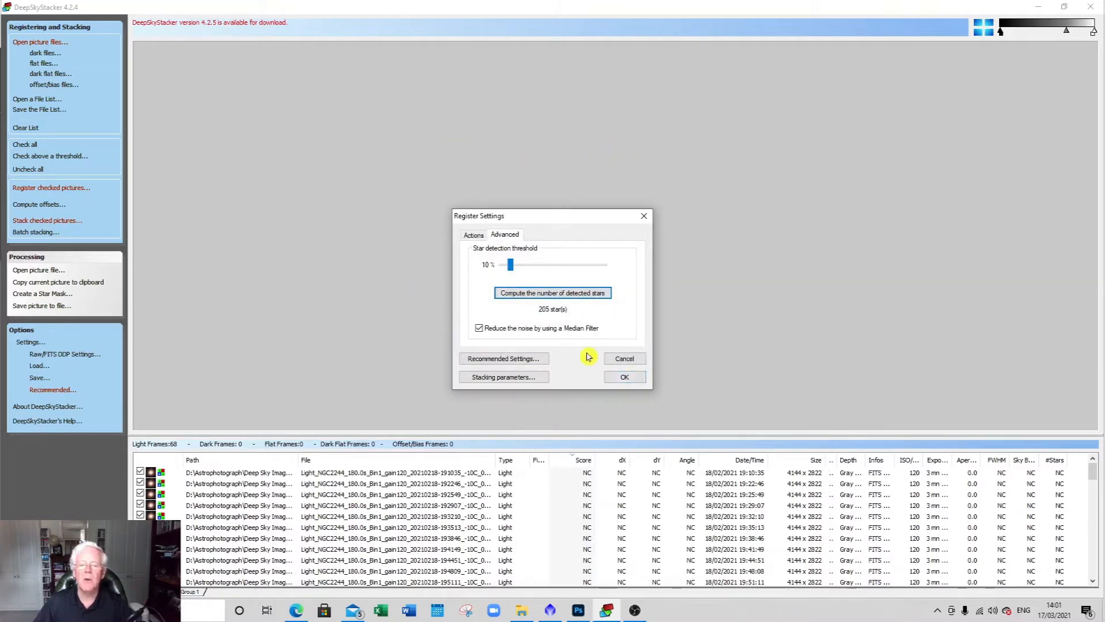
click(621, 378)
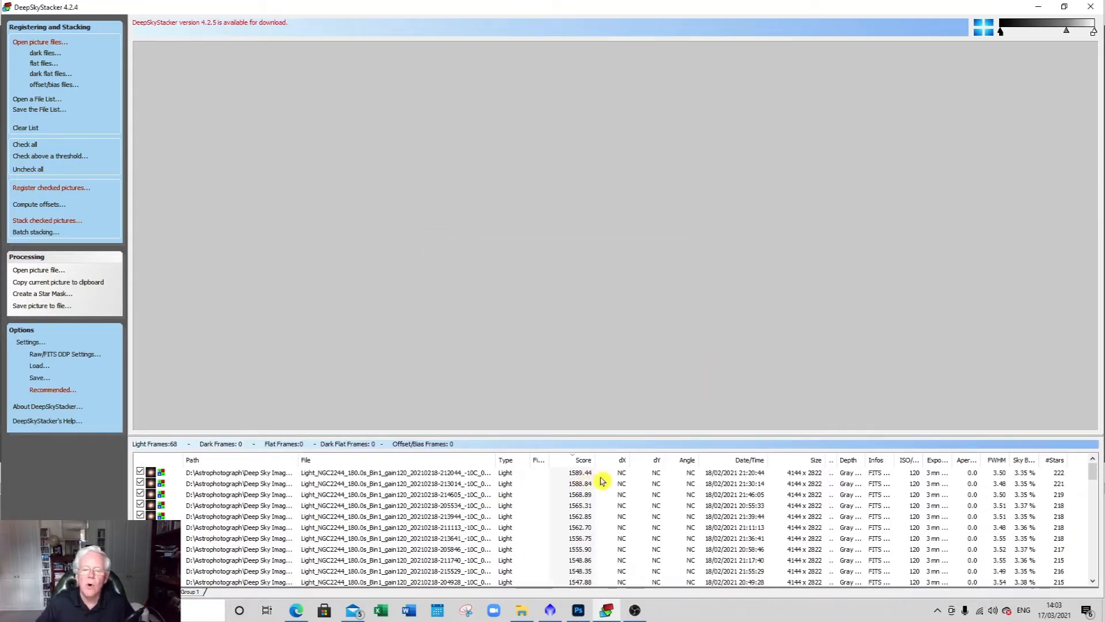
Check the lowest-scoring frames at the end of the list and widen the File column to show their full file names.
scroll(602, 480, down, 12)
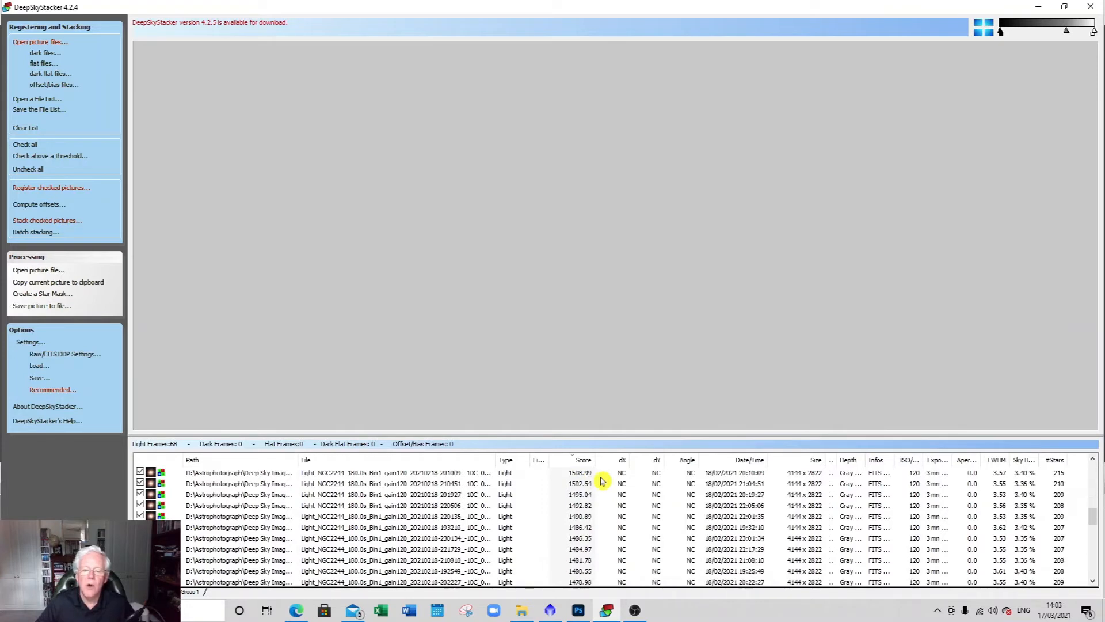
scroll(601, 480, down, 5)
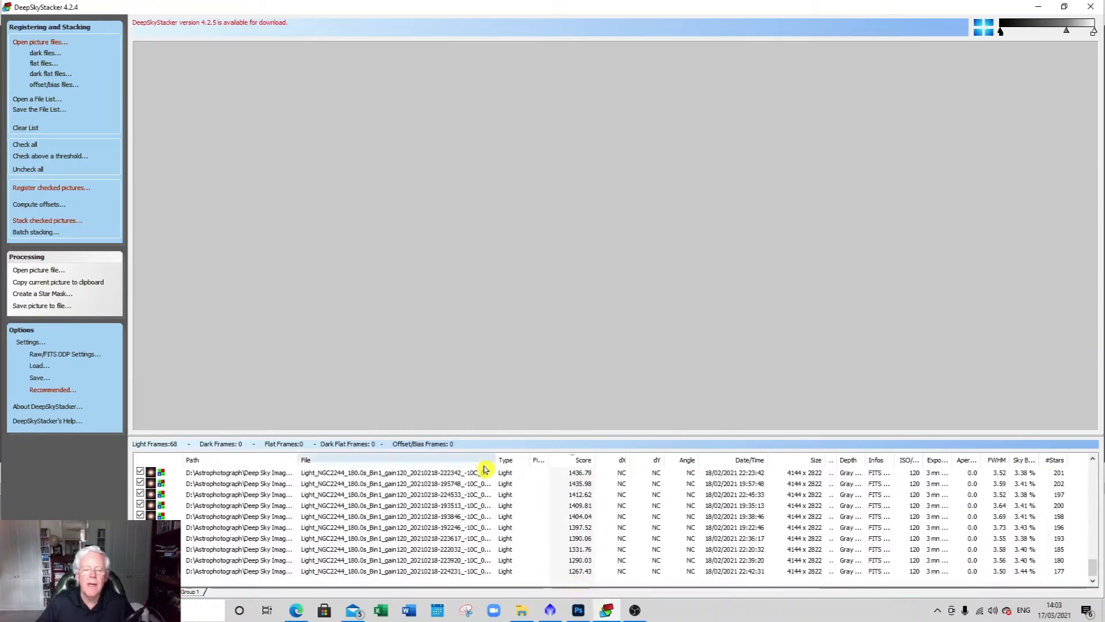
drag(494, 460, 537, 459)
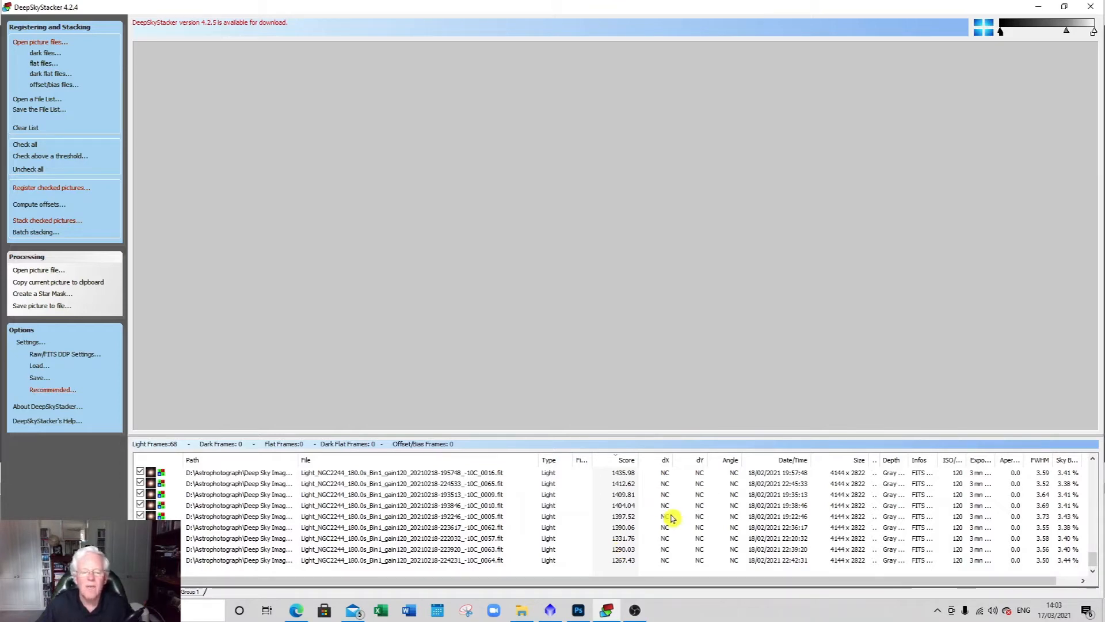
Set the highest-scoring light frame, the one numbered 0038, as the reference frame.
scroll(679, 524, up, 1)
scroll(679, 524, up, 12)
scroll(681, 525, up, 4)
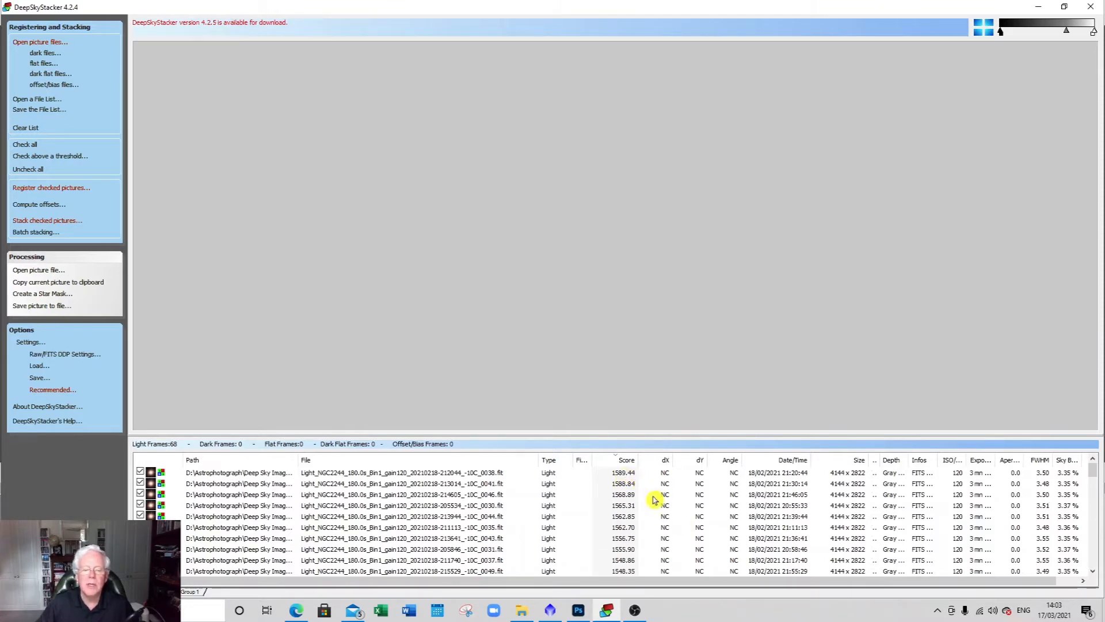
scroll(660, 502, down, 1)
scroll(630, 481, up, 1)
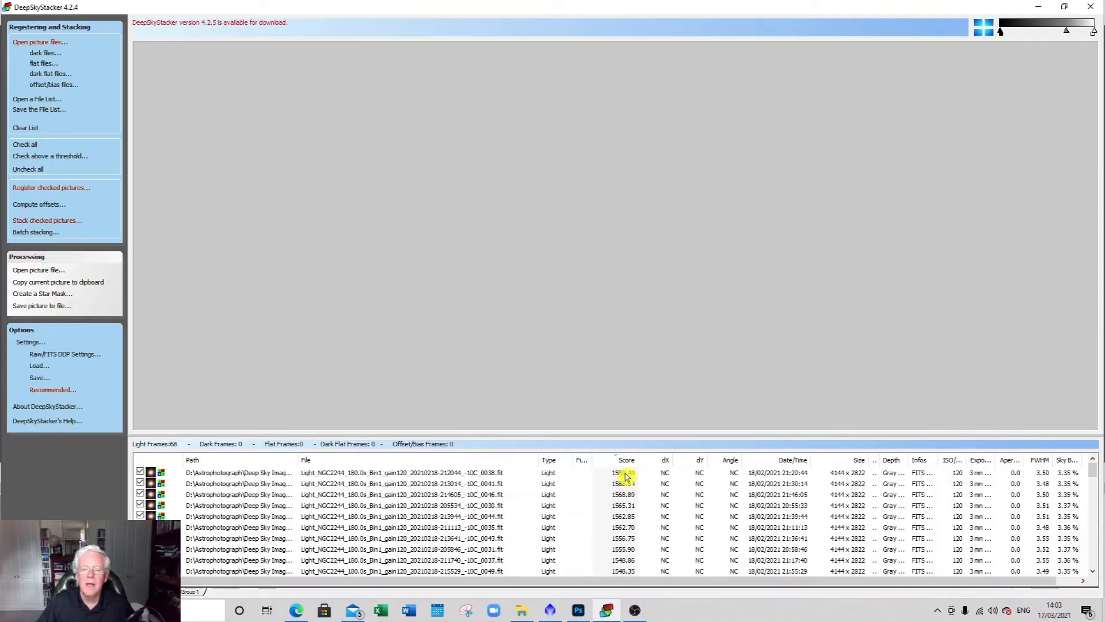
right_click(487, 476)
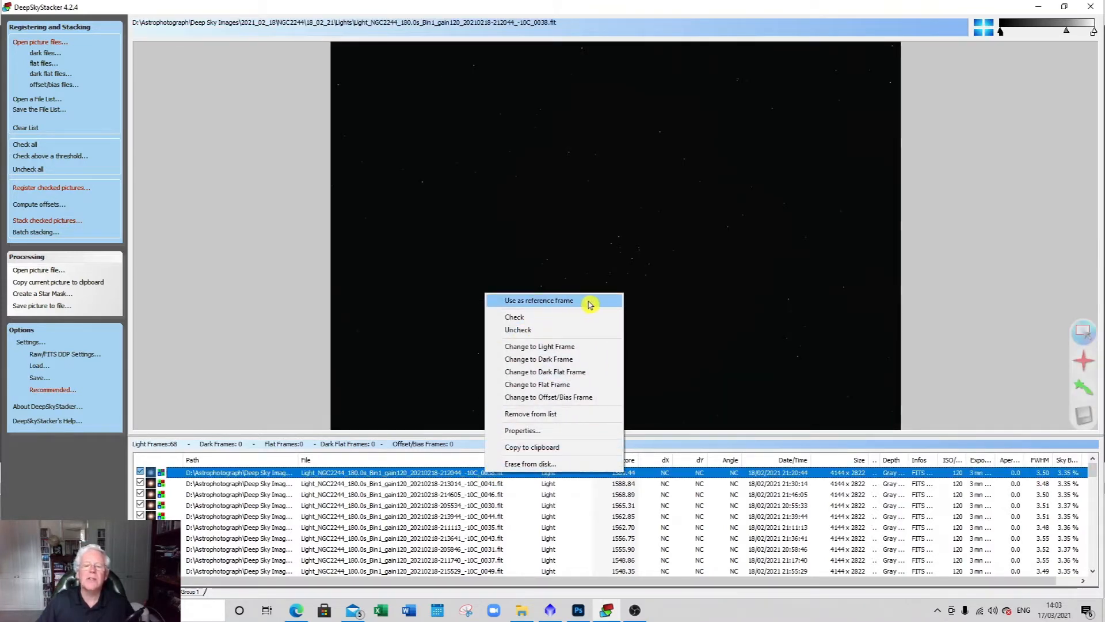
click(589, 302)
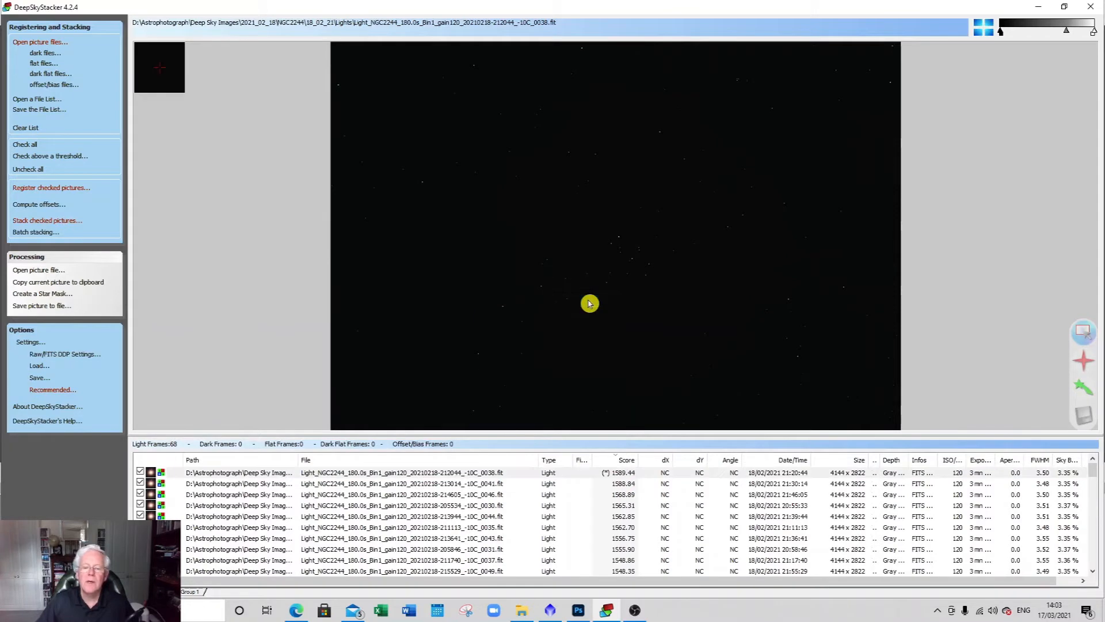
Remove the three lowest-scoring light frames, numbered 0057, 0063 and 0064, from the list.
scroll(624, 491, down, 5)
scroll(624, 492, down, 12)
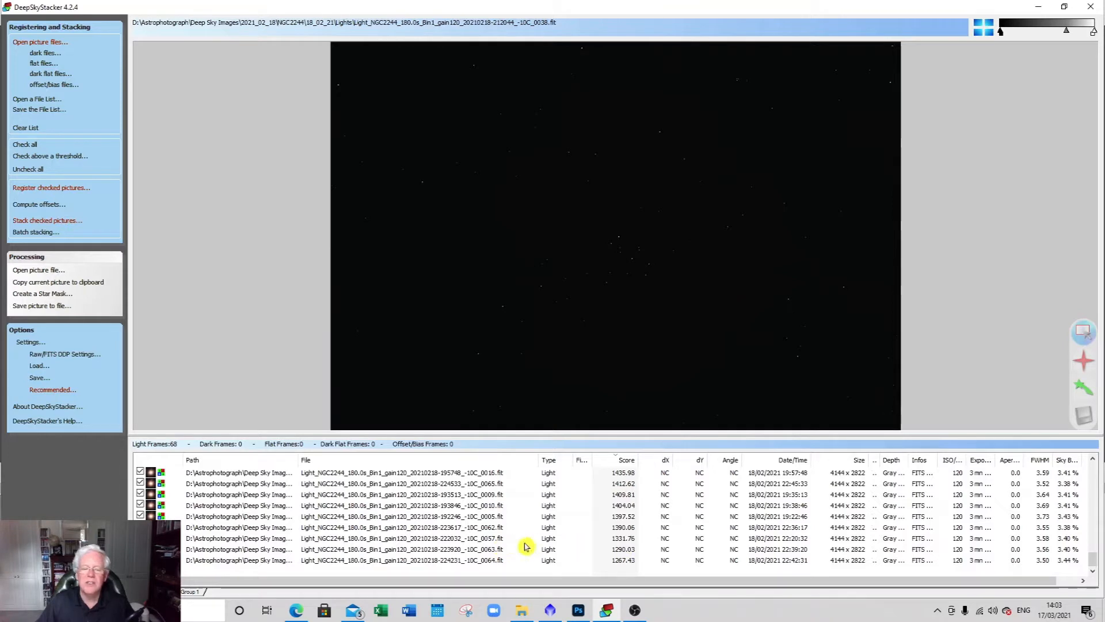
right_click(504, 542)
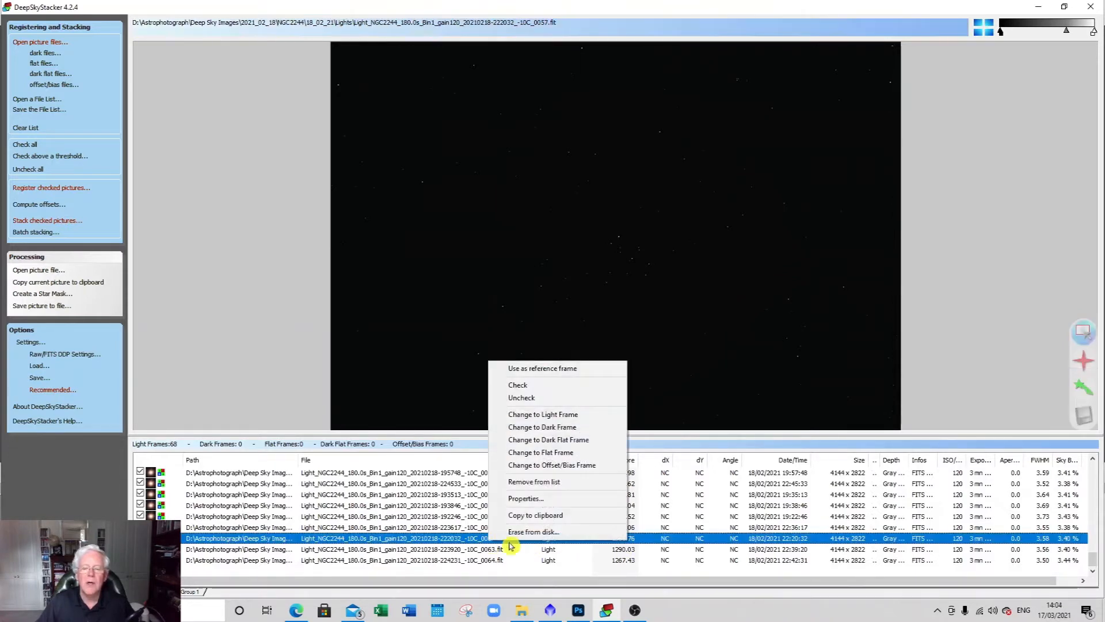
click(535, 482)
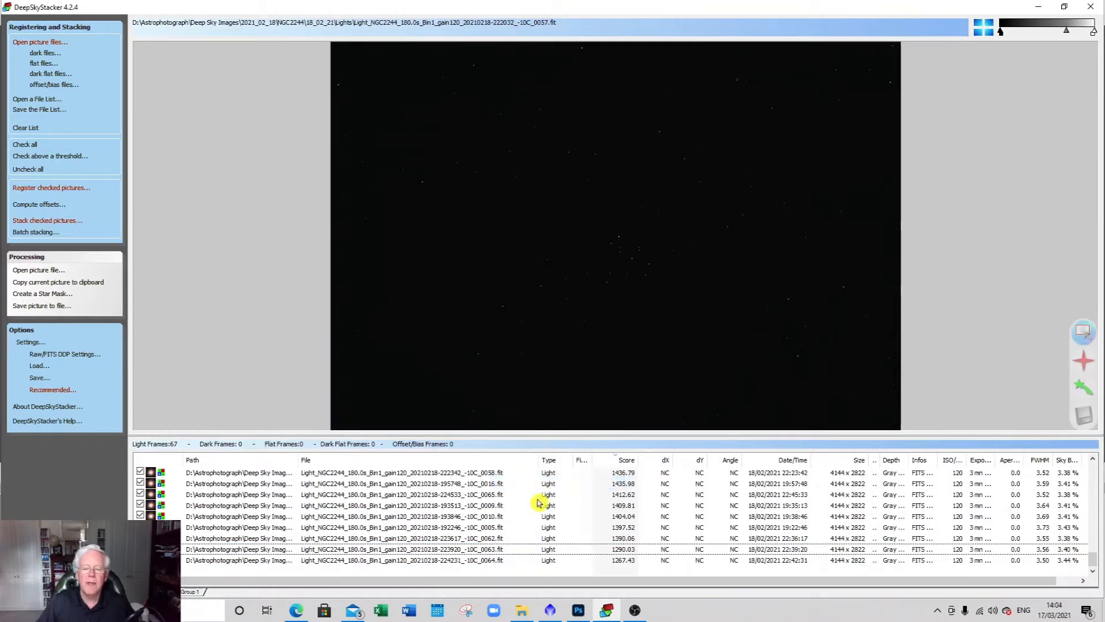
right_click(504, 551)
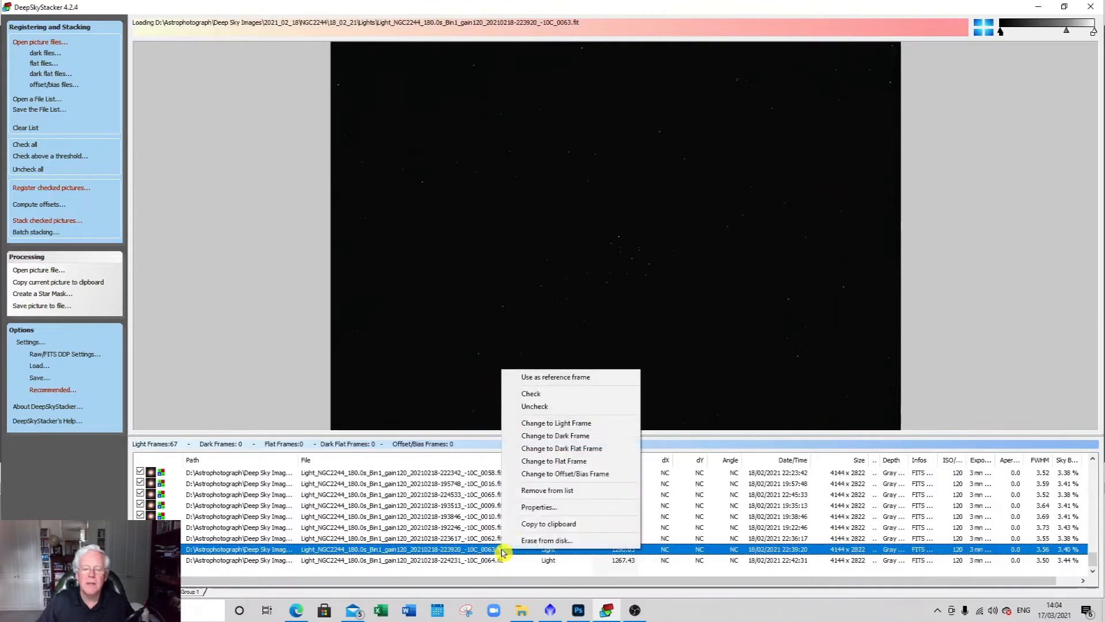
click(536, 492)
right_click(502, 558)
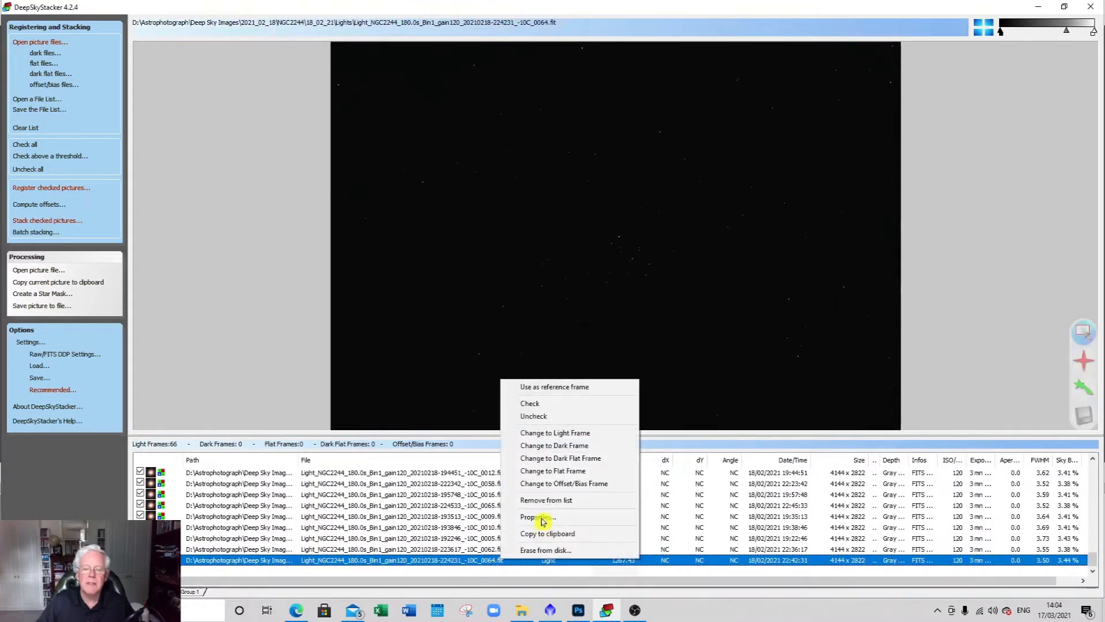
click(547, 501)
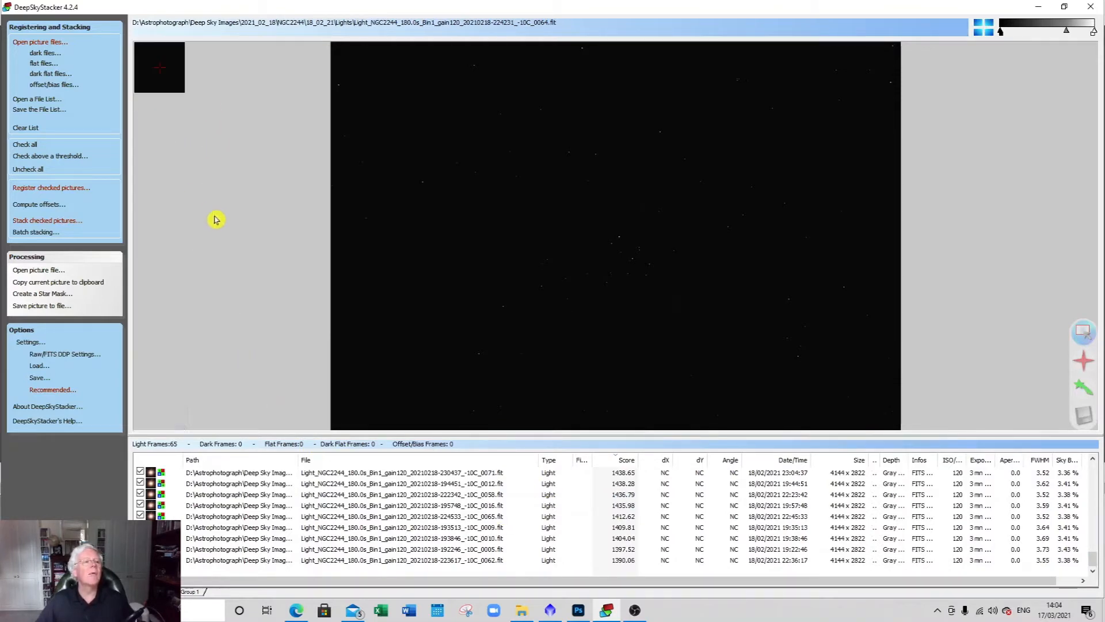
Start opening flat frames and browse to the Flats folder under Deep Sky Images, 2021_02_18, NGC2244, 18_02_21.
click(43, 63)
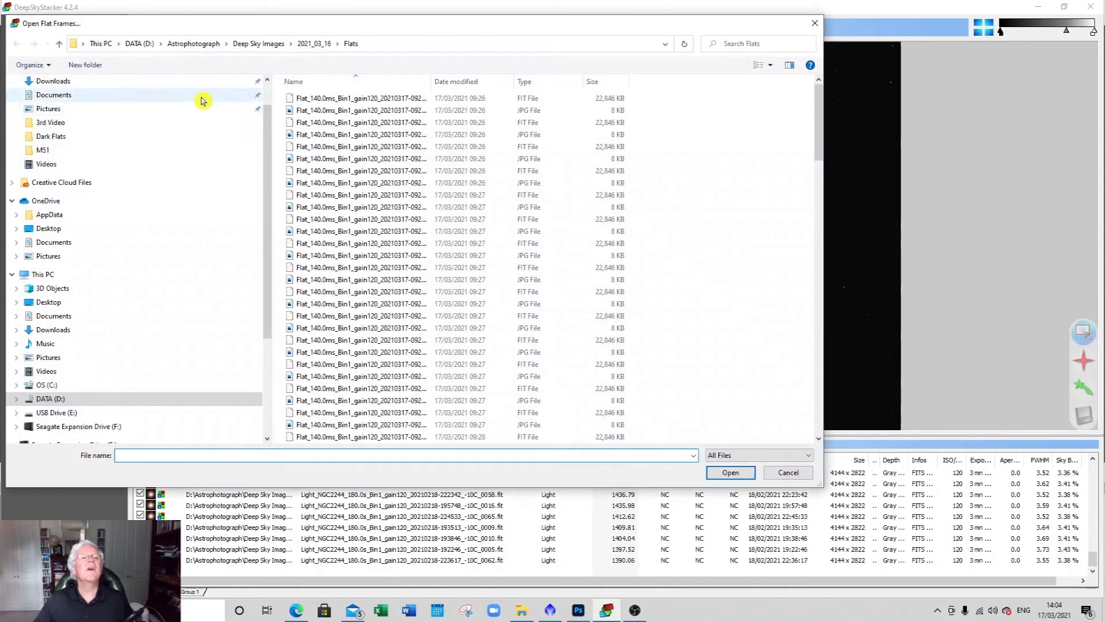
click(59, 44)
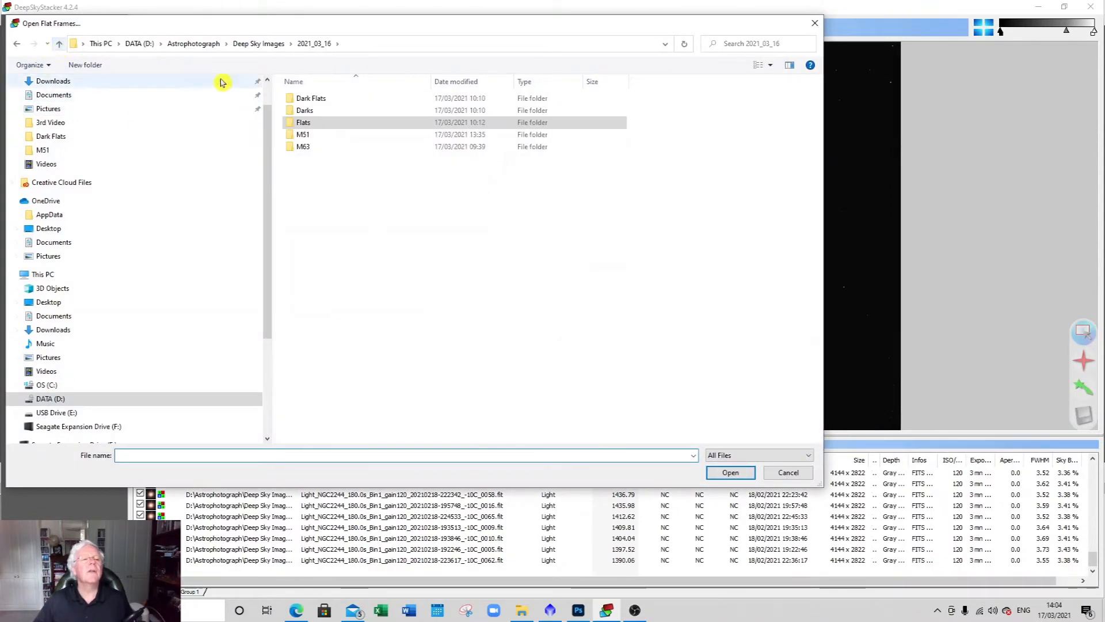
click(60, 45)
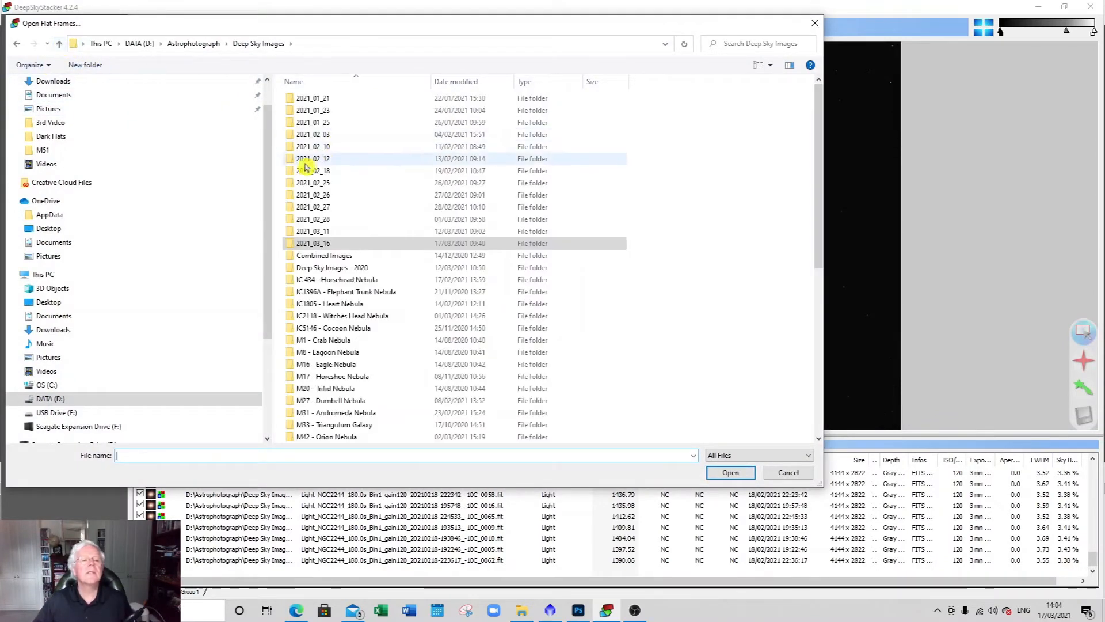
double_click(288, 172)
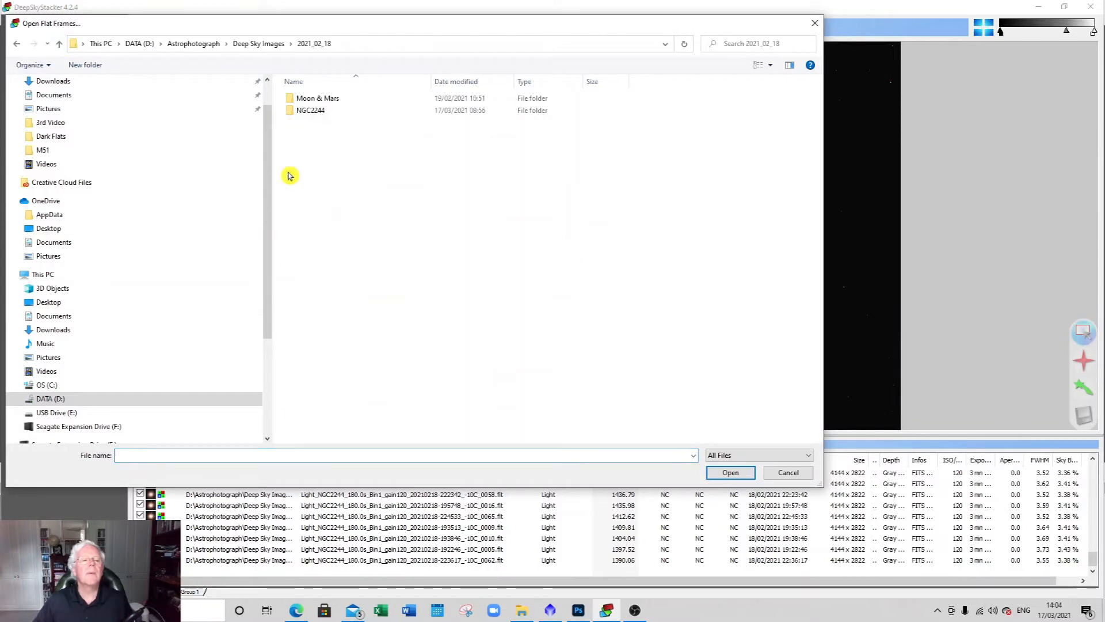
double_click(291, 111)
double_click(292, 99)
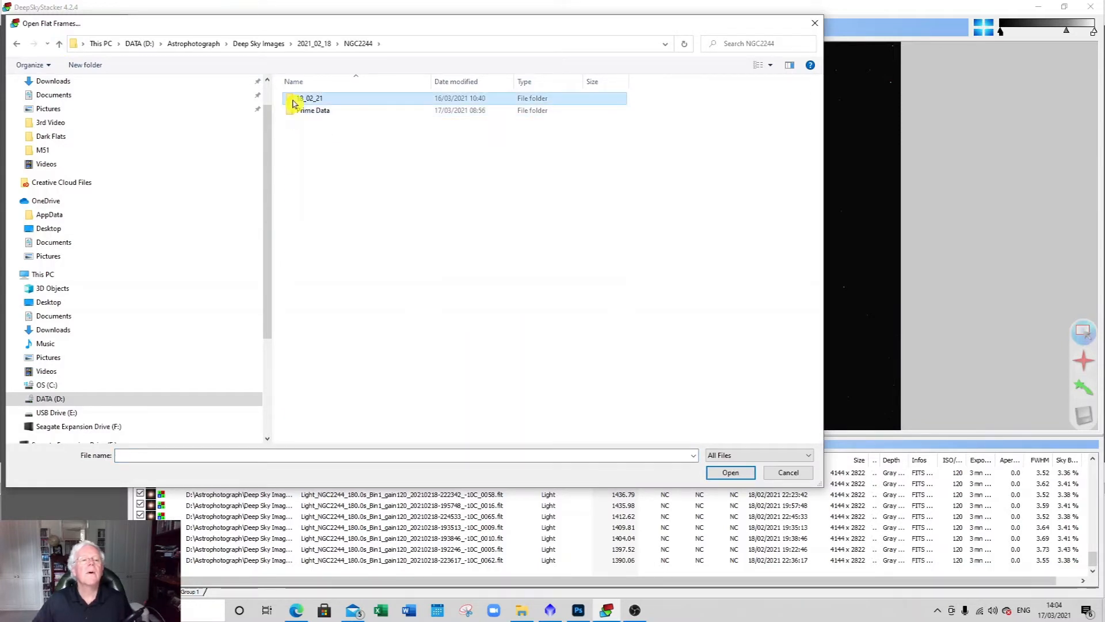
double_click(294, 124)
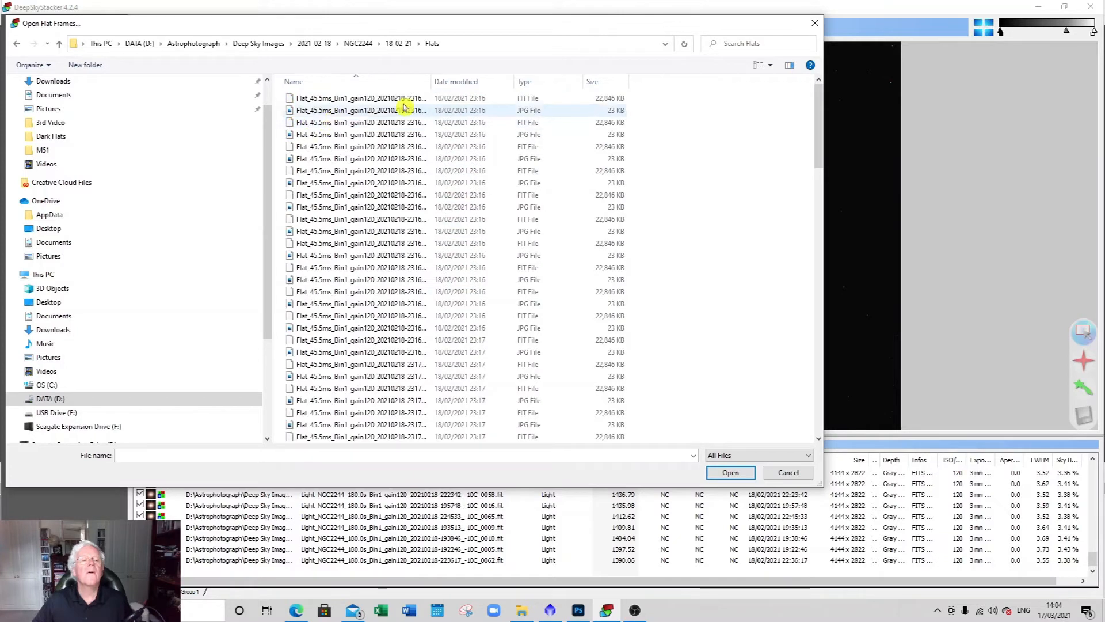
Show only FITS files and load all the flats in the folder as flat frames.
click(748, 454)
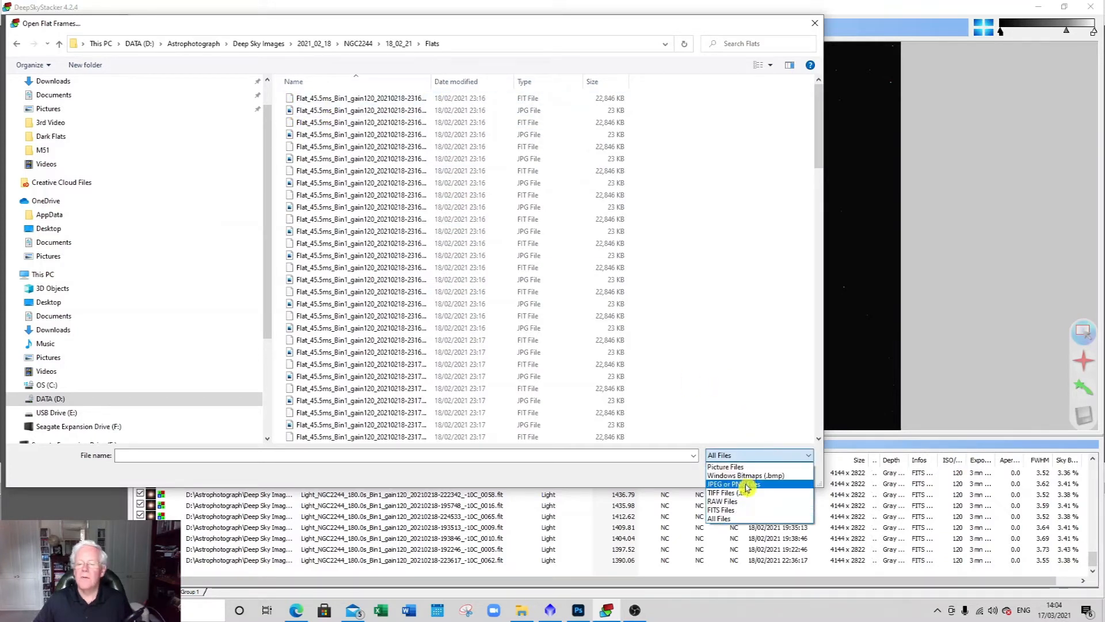
click(744, 510)
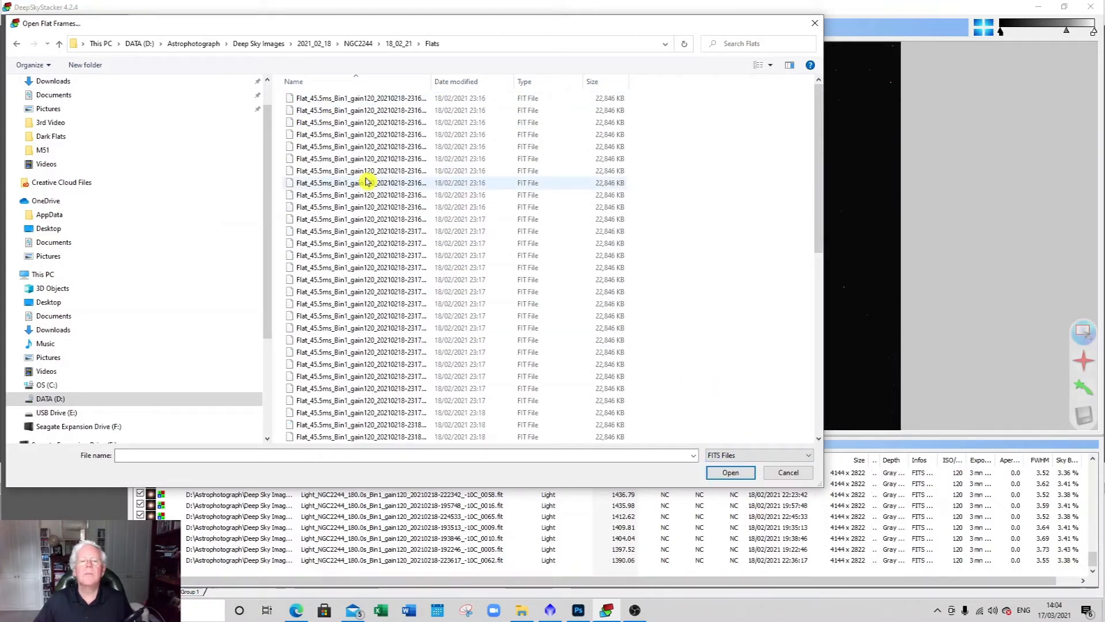
click(336, 100)
drag(818, 166, 802, 333)
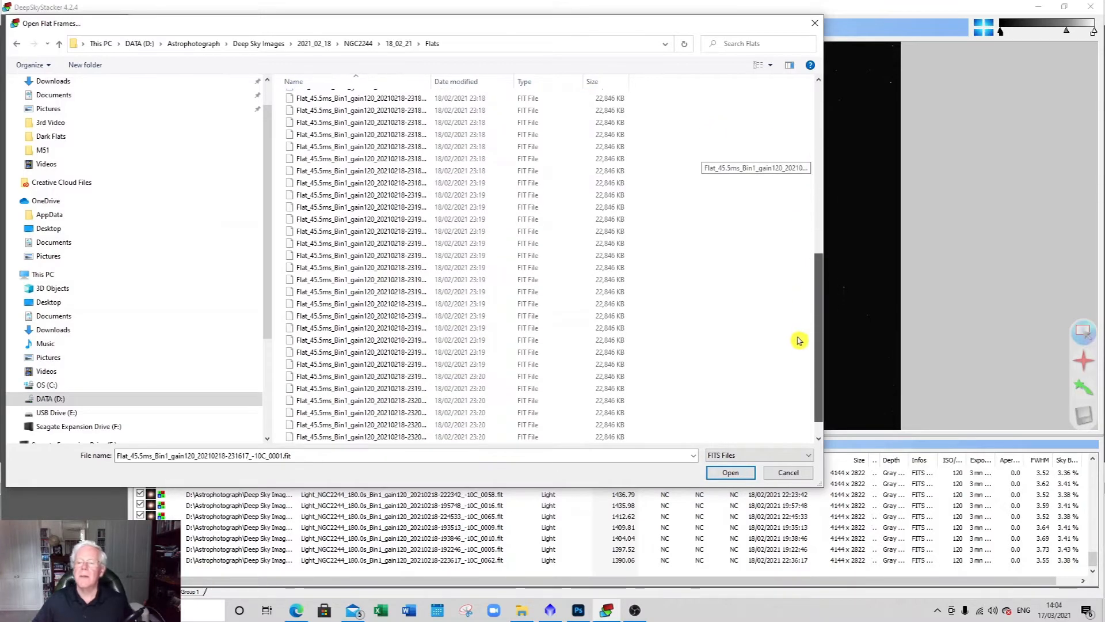
shift+click(506, 438)
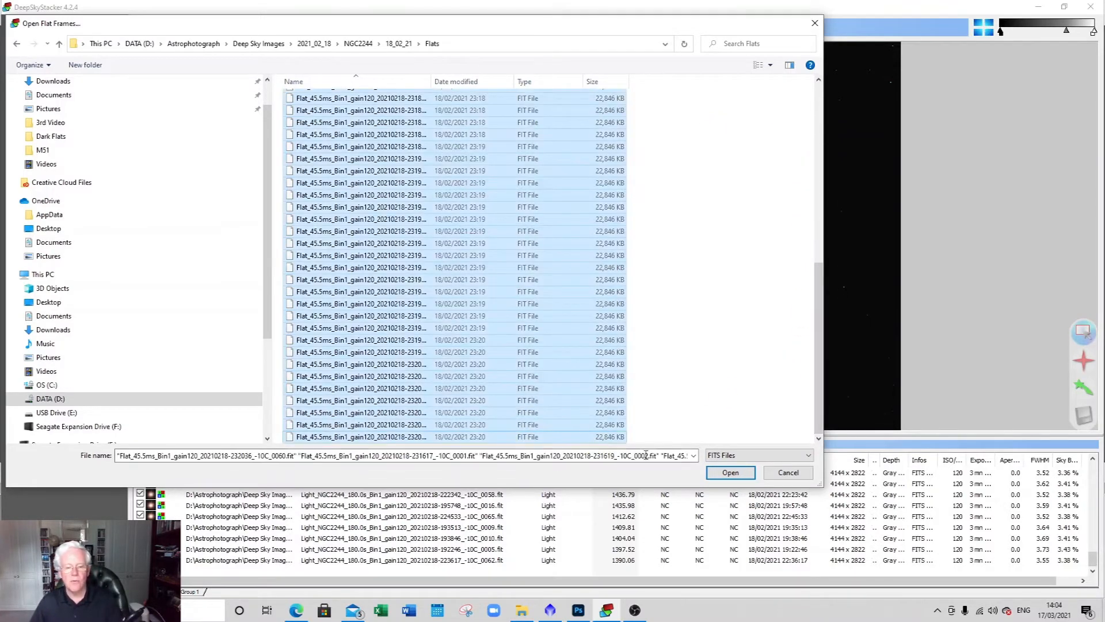
click(731, 472)
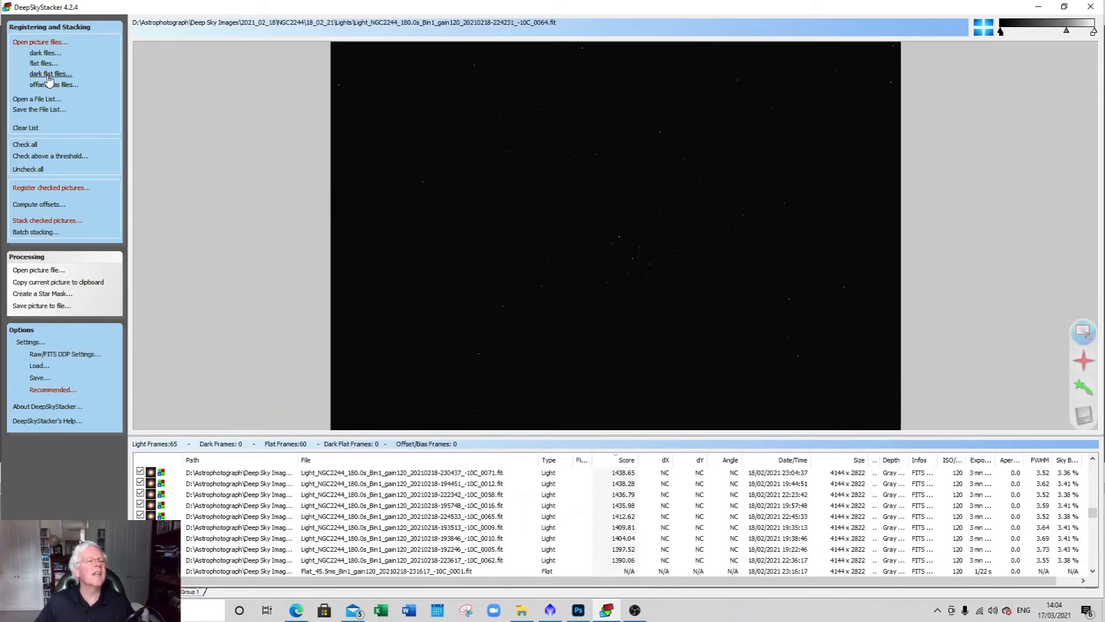
Start opening dark flat frames and browse to the Dark Flats folder under Deep Sky Images, 2021_02_18, NGC2244, 18_02_21.
click(45, 74)
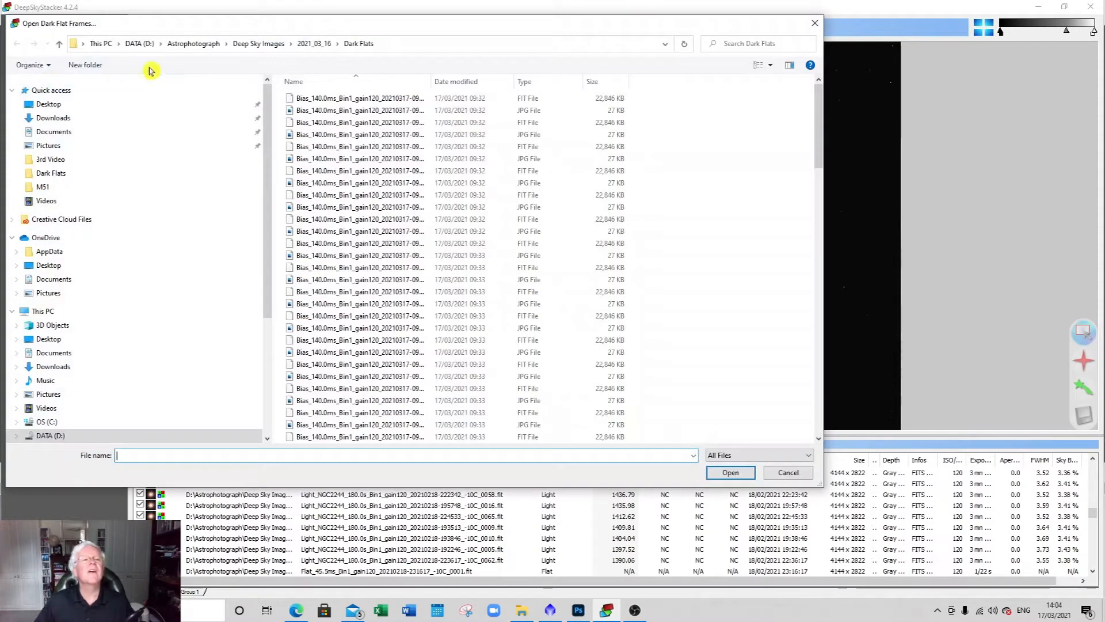
click(62, 45)
click(62, 44)
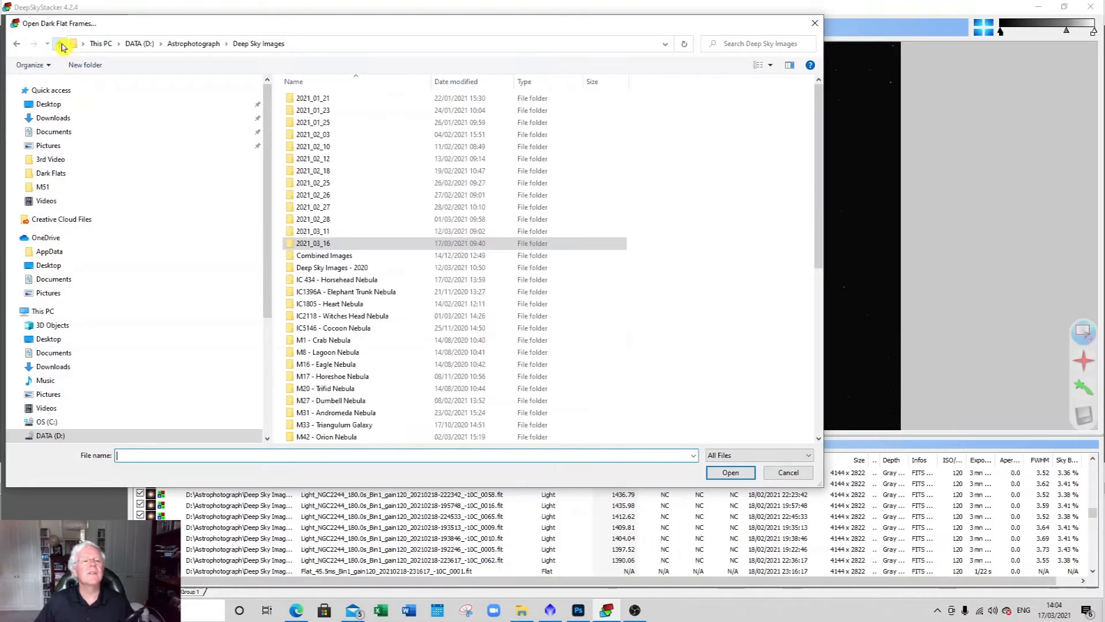
double_click(318, 171)
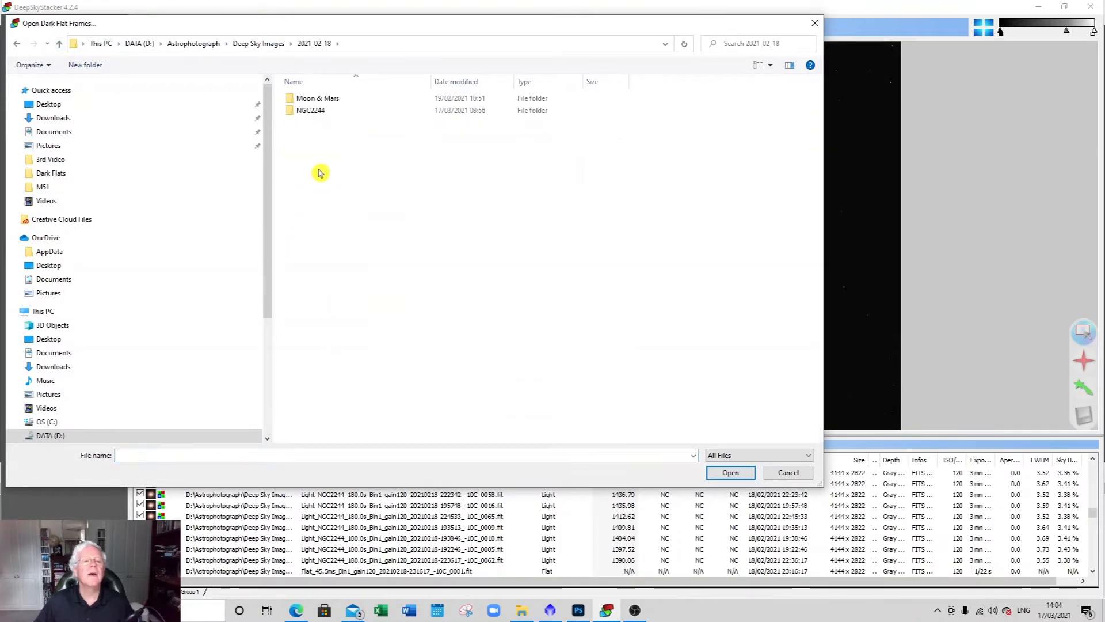
double_click(291, 113)
double_click(290, 100)
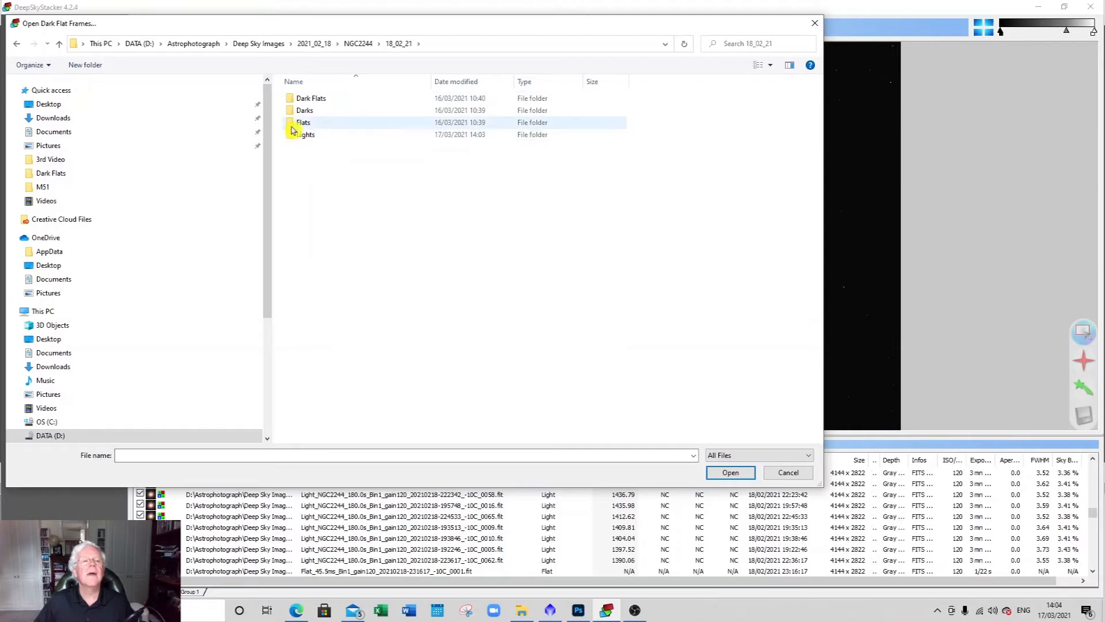
double_click(294, 100)
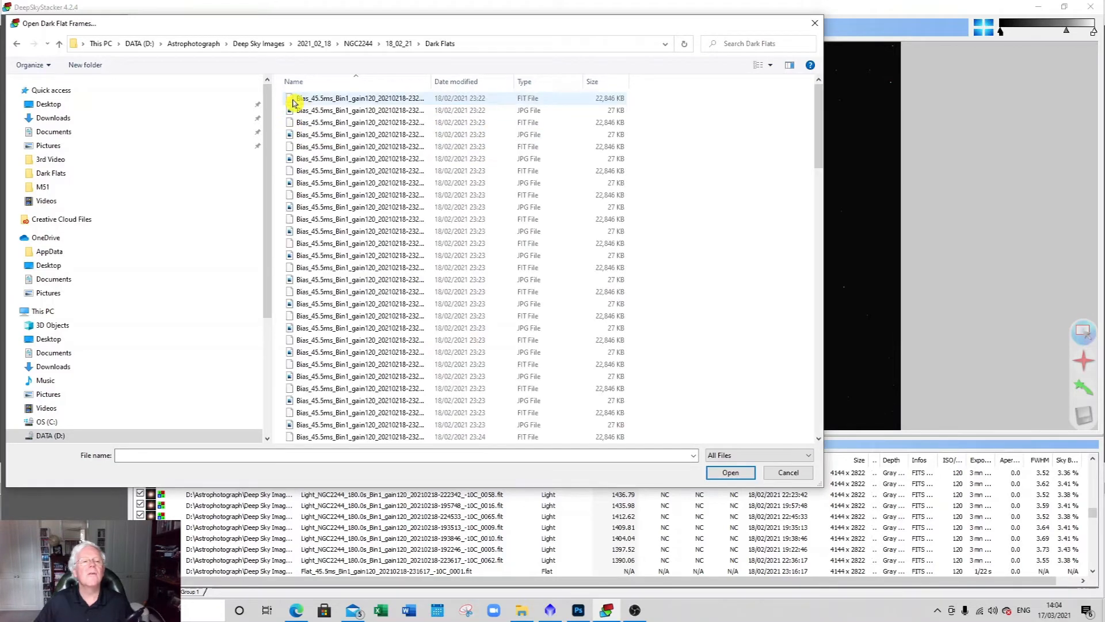
Show only FITS files and load all the files in the Dark Flats folder as dark flat frames.
click(784, 454)
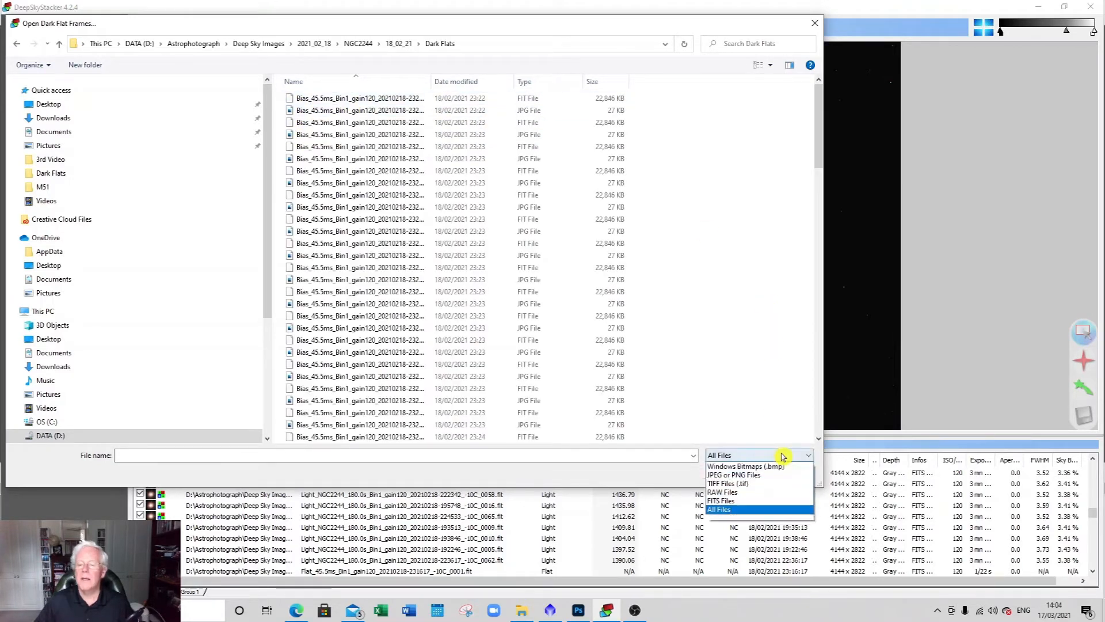
click(742, 504)
click(358, 101)
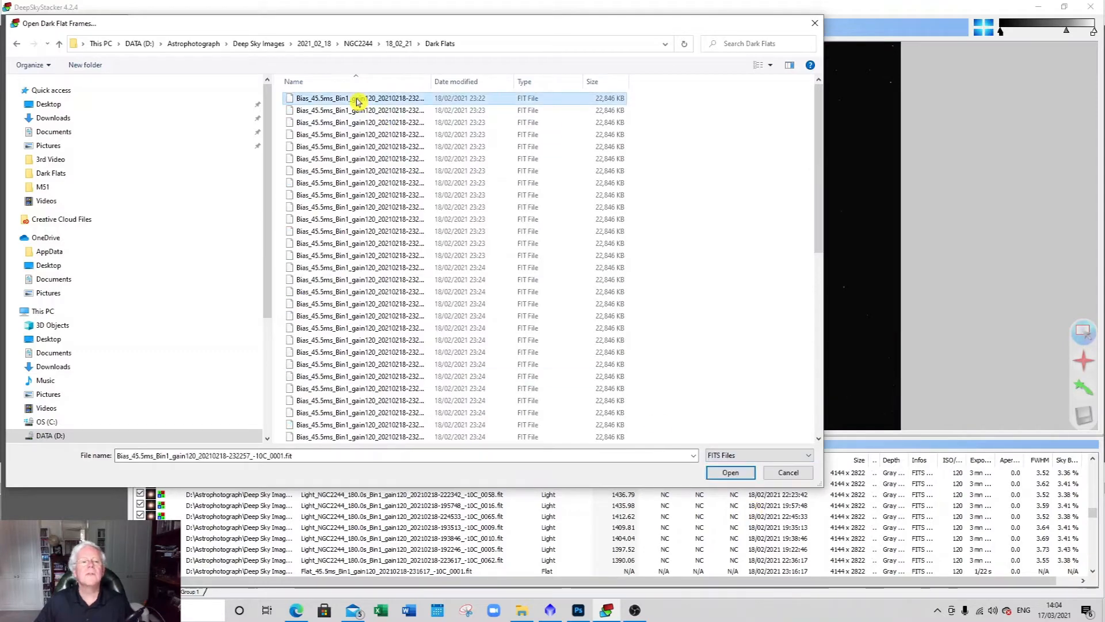
drag(817, 145, 807, 412)
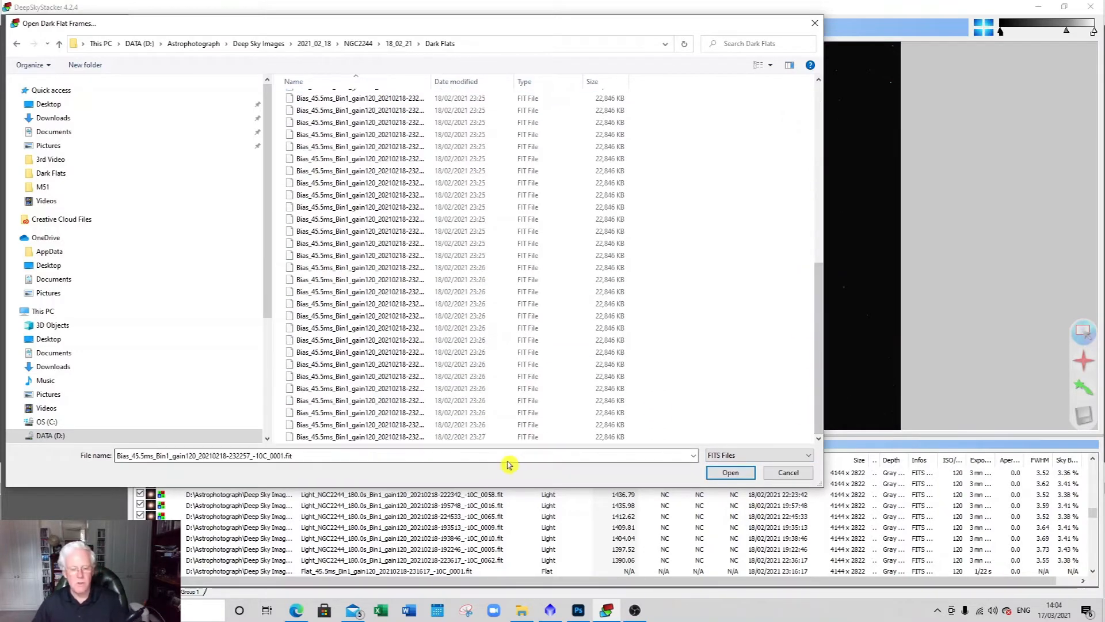
shift+click(506, 436)
click(730, 472)
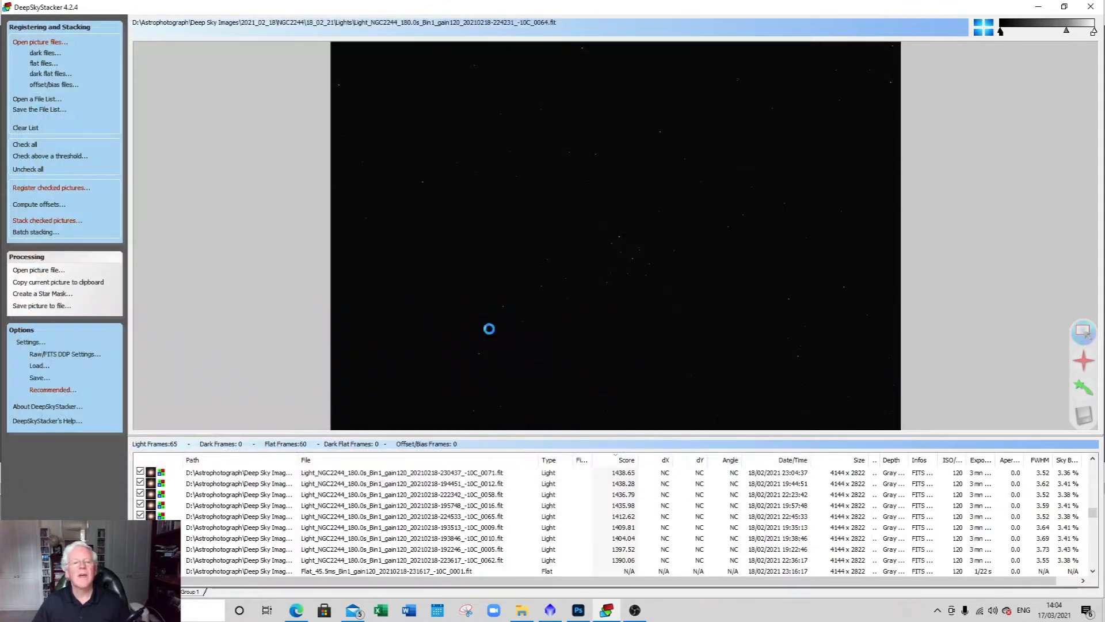
Start opening dark frames and browse to the Darks folder under Deep Sky Images, 2021_02_18, NGC2244, 18_02_21.
click(50, 54)
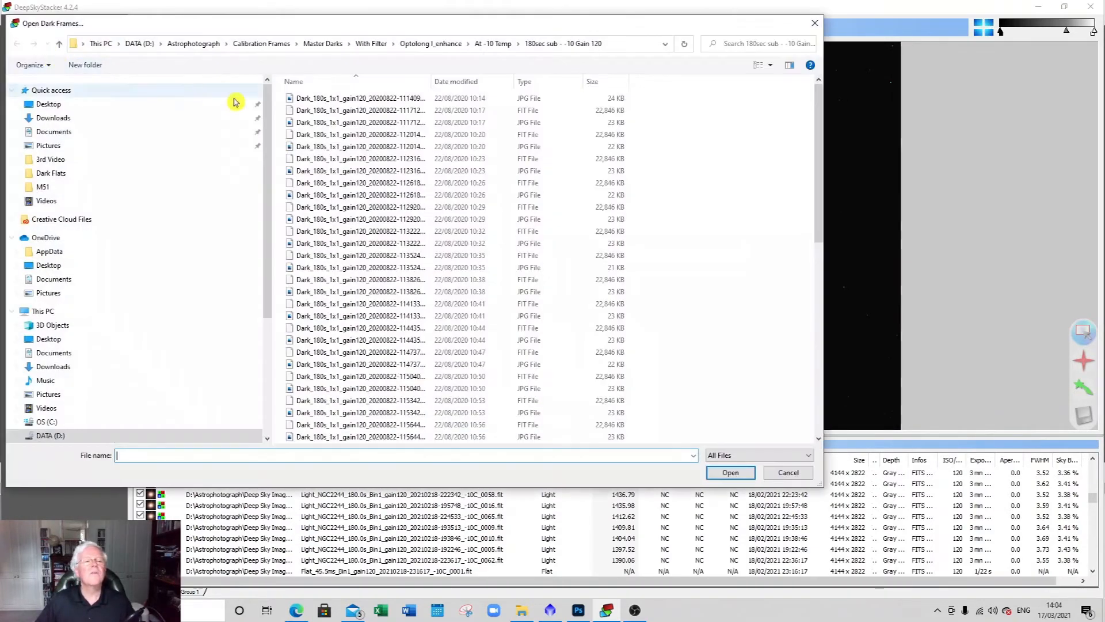
click(59, 48)
click(58, 48)
click(59, 48)
click(59, 47)
click(59, 48)
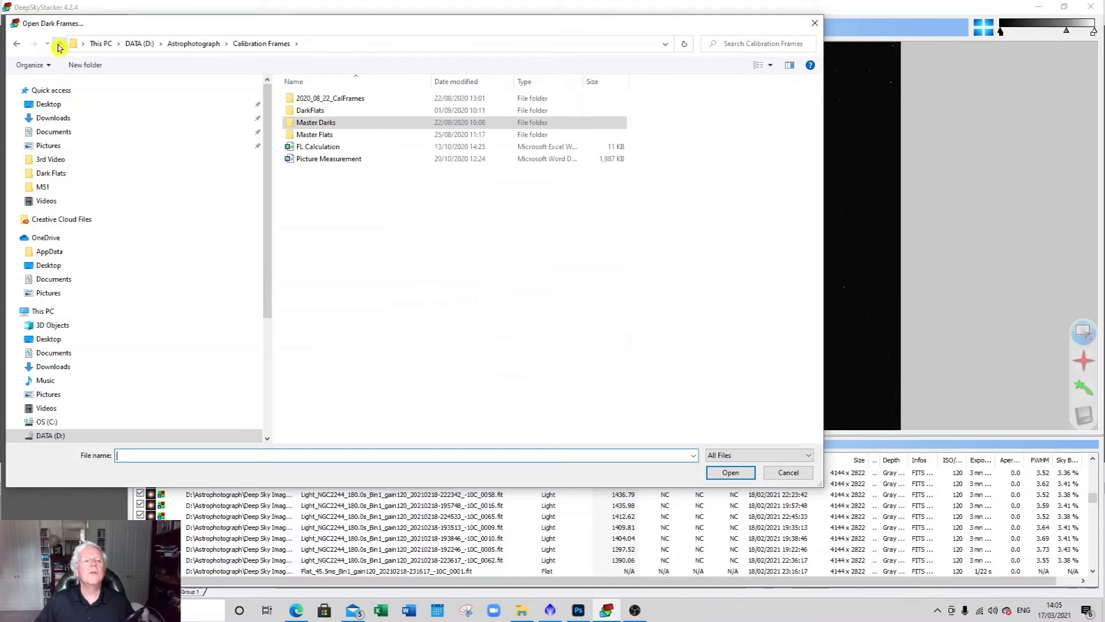
click(60, 48)
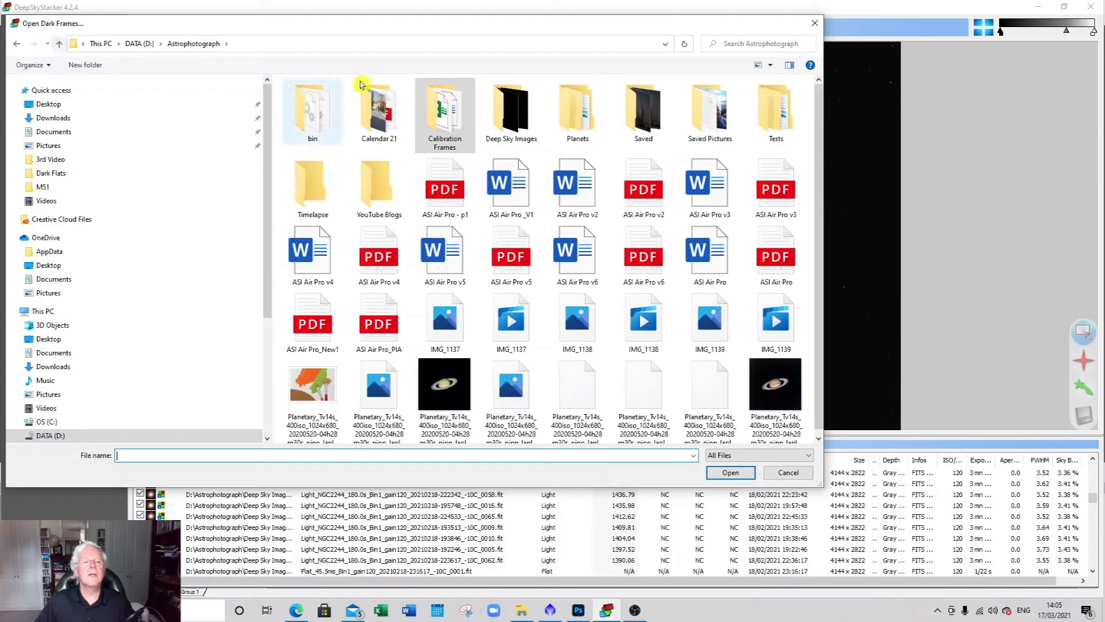
click(506, 113)
double_click(506, 113)
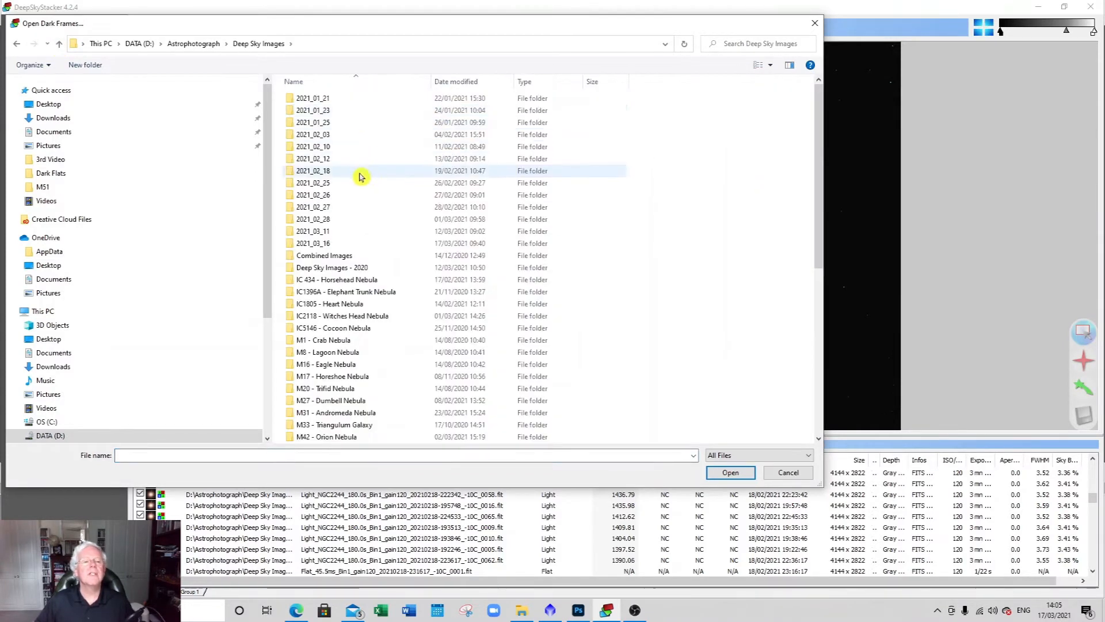
double_click(295, 171)
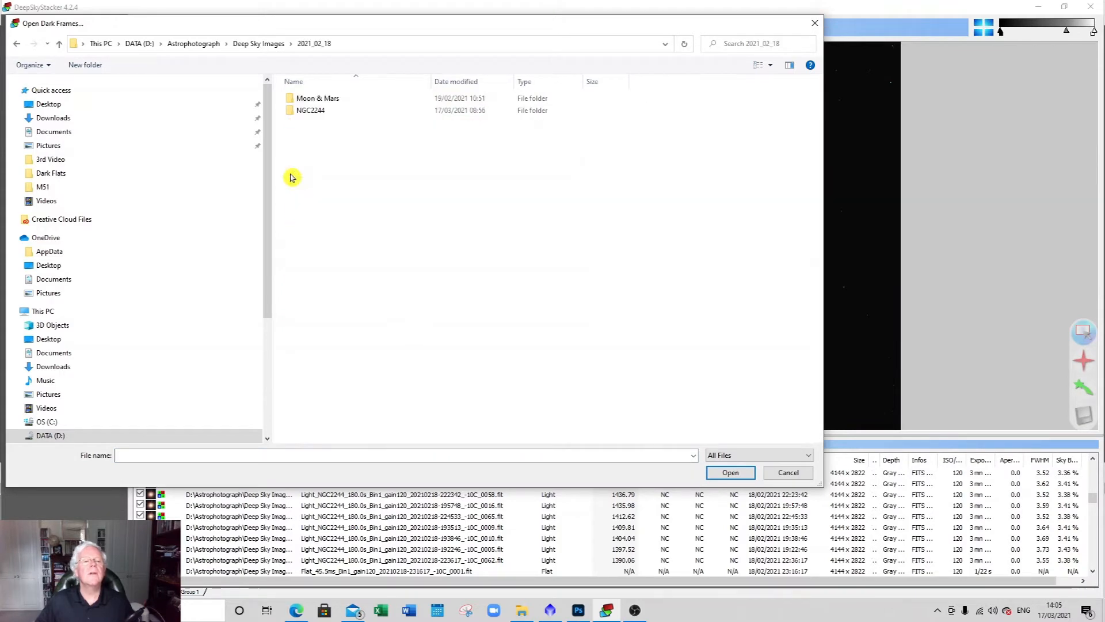
click(295, 113)
double_click(294, 112)
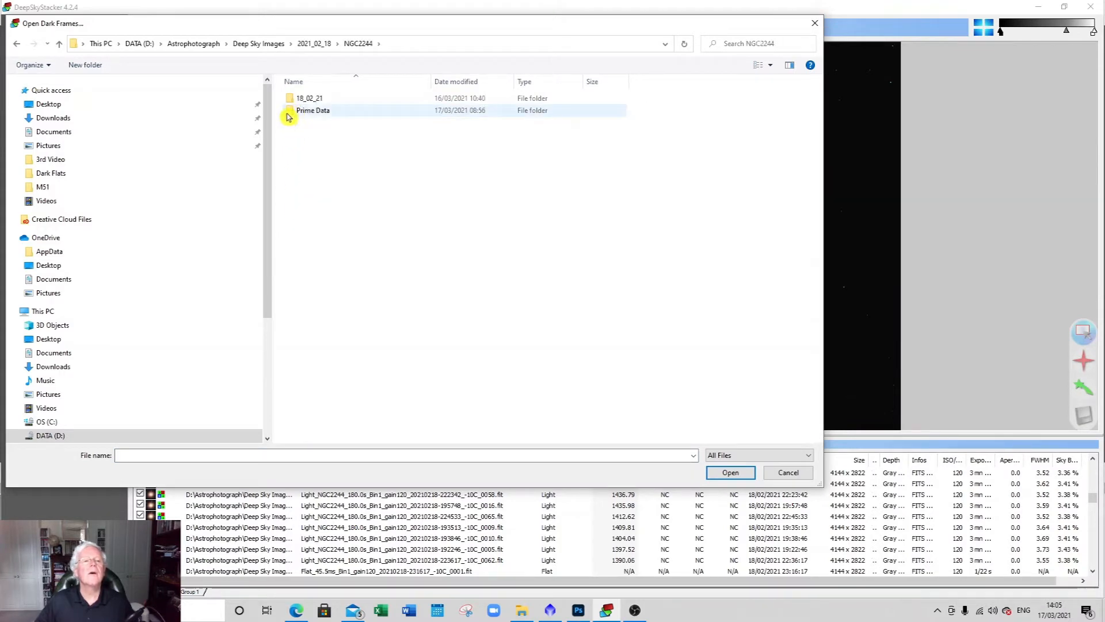
double_click(290, 101)
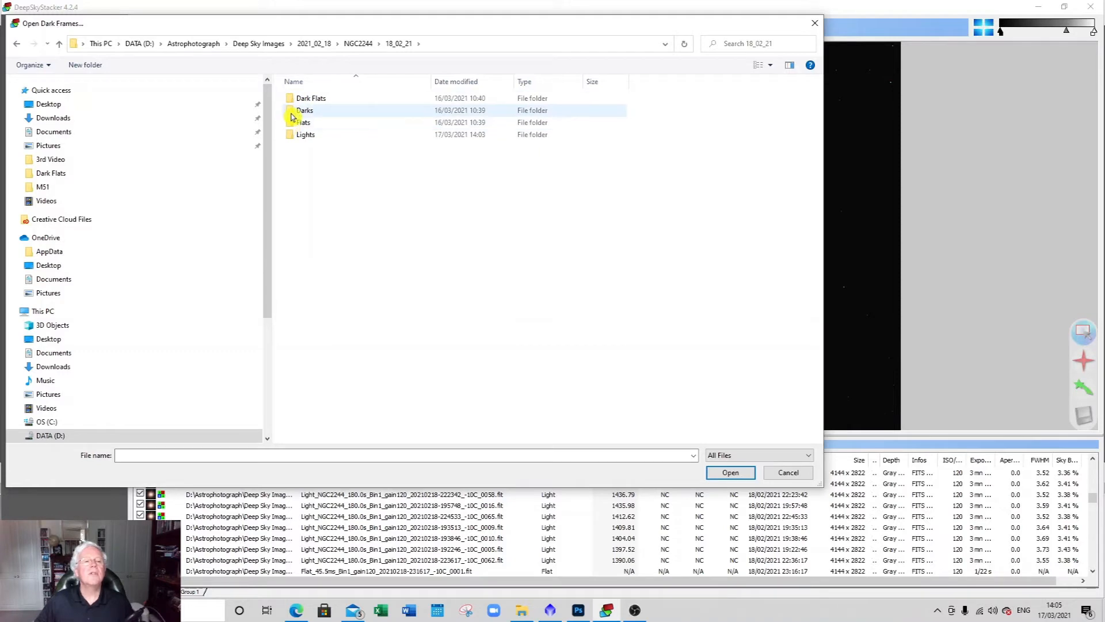
double_click(295, 110)
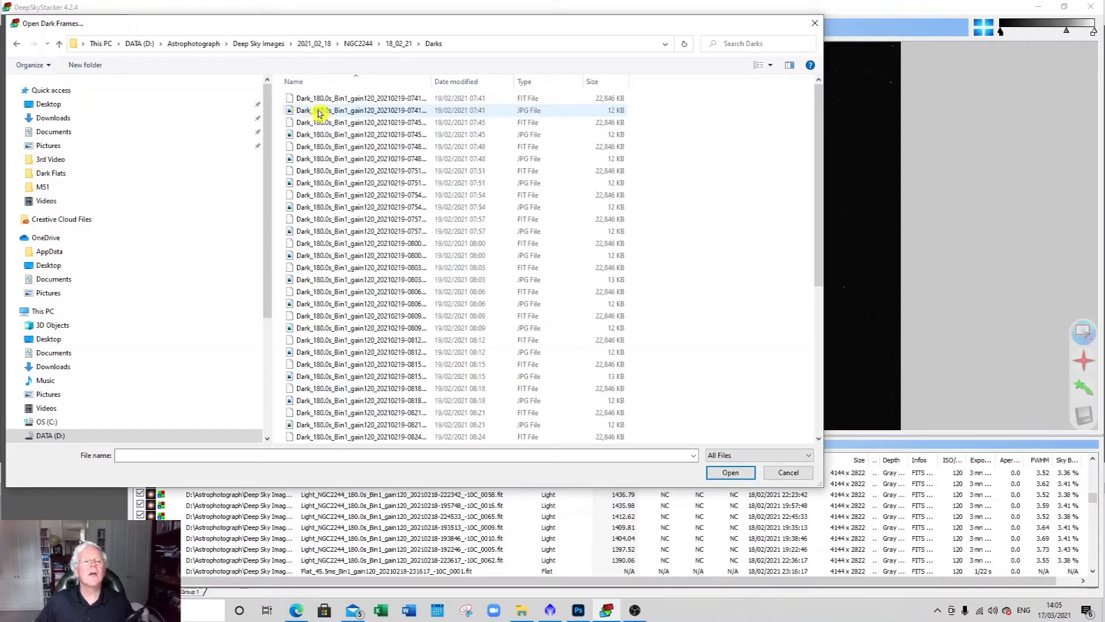
Show only FITS files and load all the files in the Darks folder as dark frames.
click(742, 455)
click(742, 509)
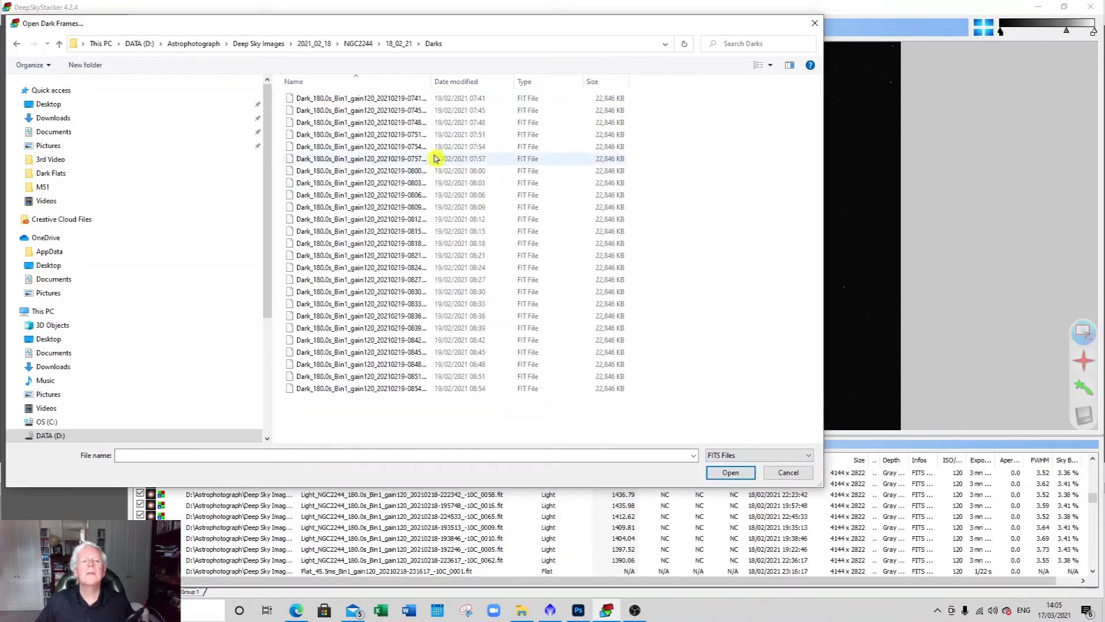
click(382, 101)
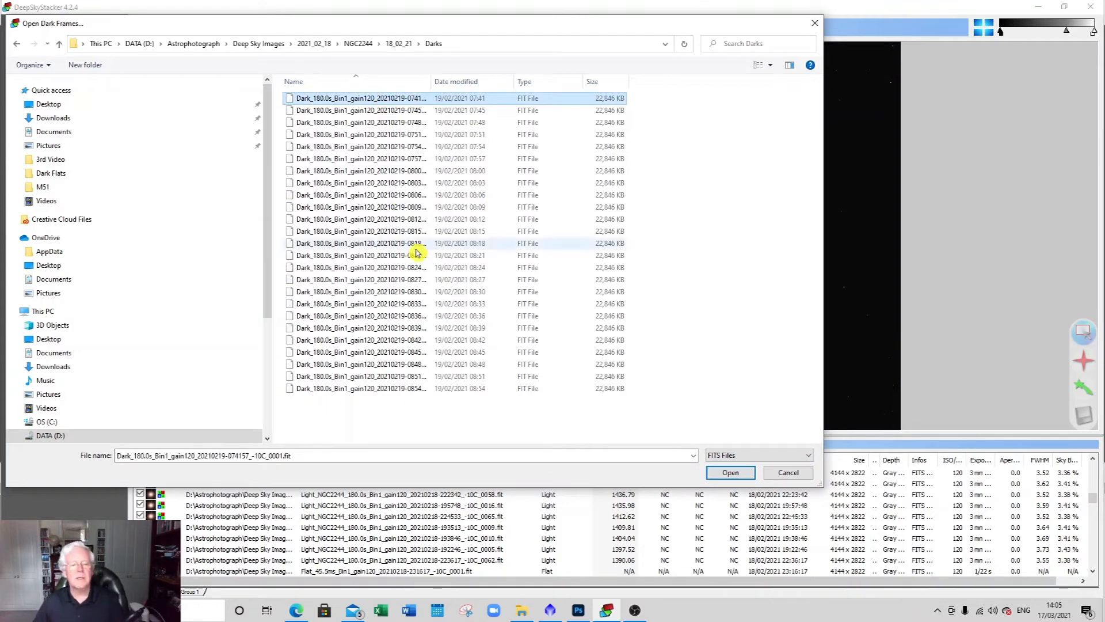
shift+click(432, 388)
click(729, 472)
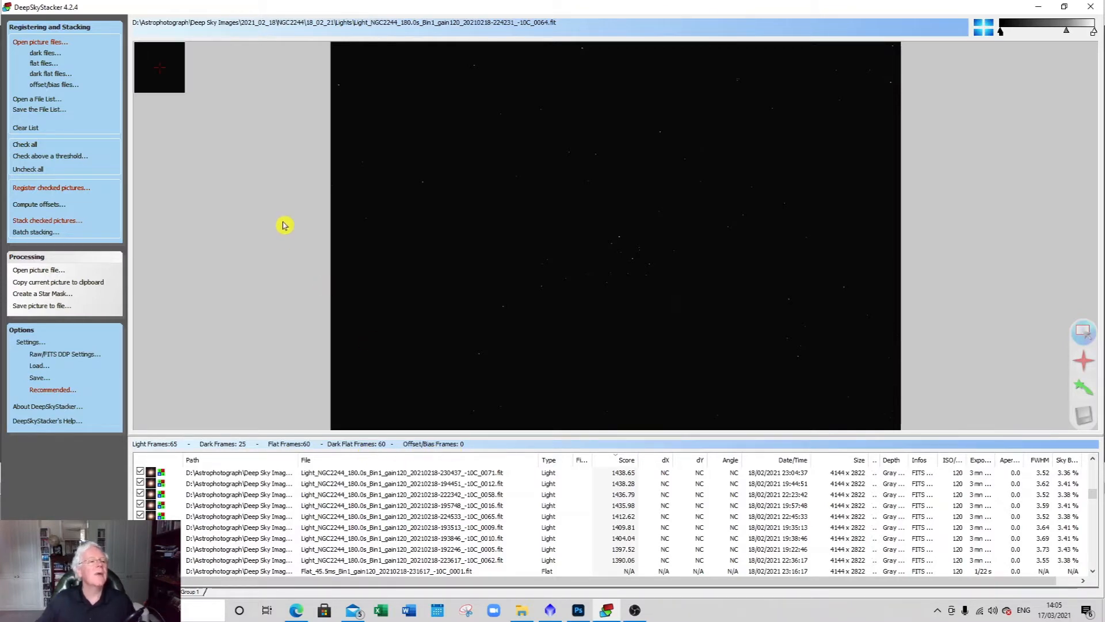
Set registration to stack after registering without re-registering already registered pictures, and compute the number of detected stars.
click(68, 189)
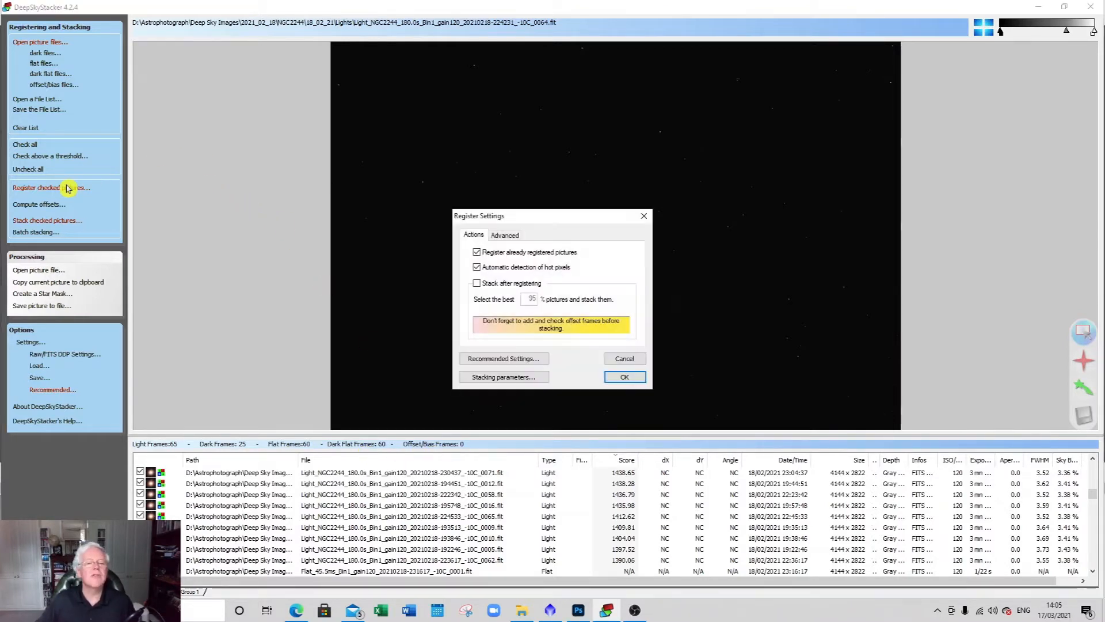
click(477, 283)
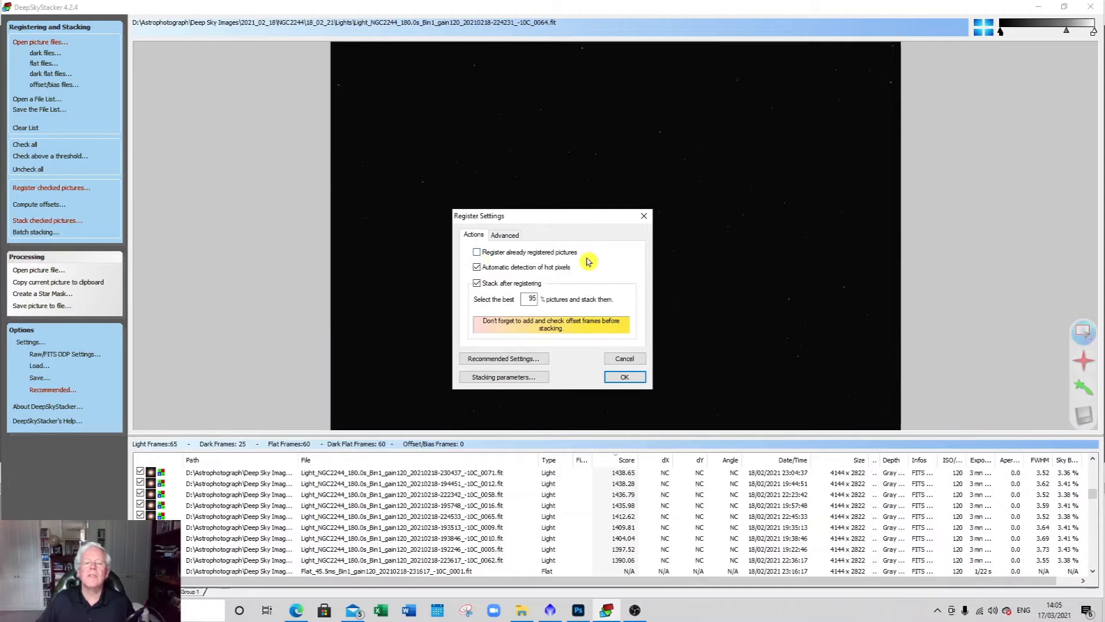
click(512, 237)
click(557, 294)
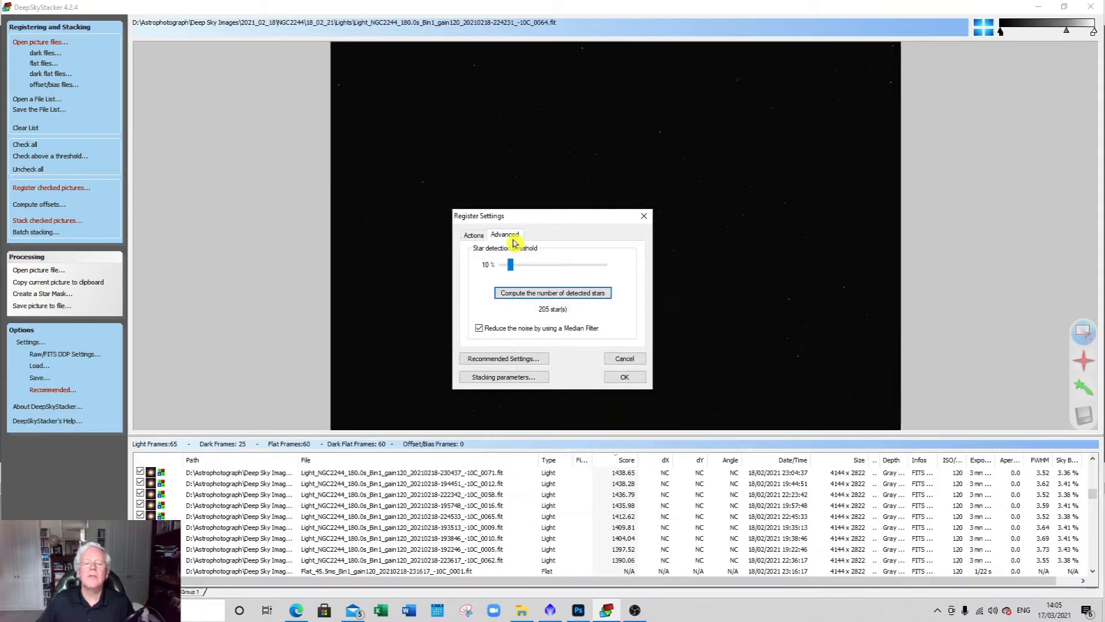
click(474, 236)
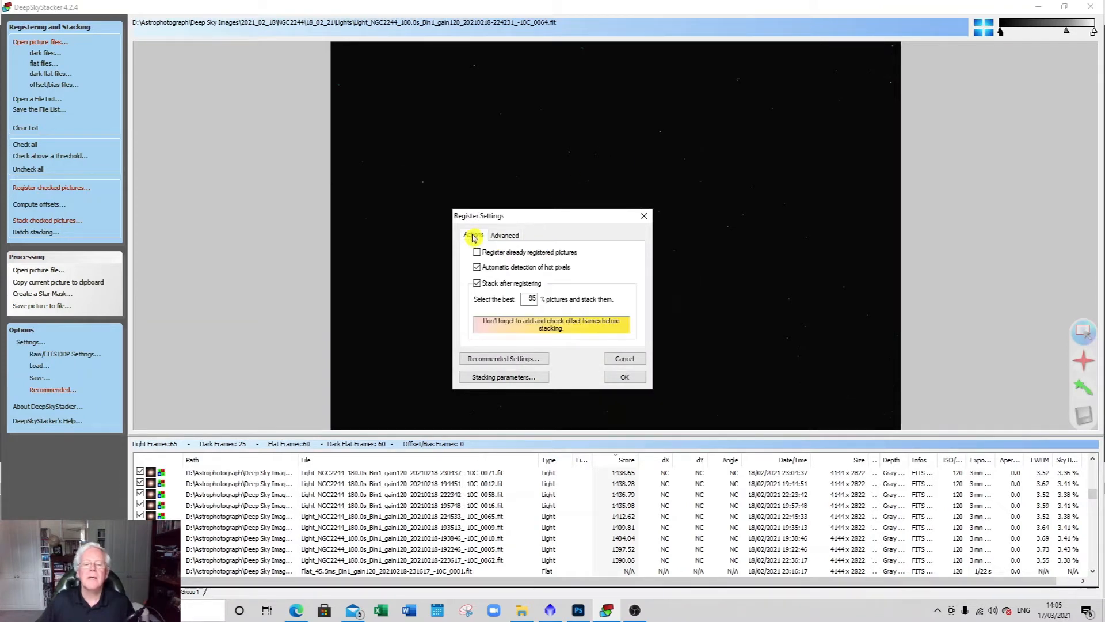
Review the stacking parameters for result, light, dark, flat, alignment, intermediate files, cosmetic and output.
click(510, 379)
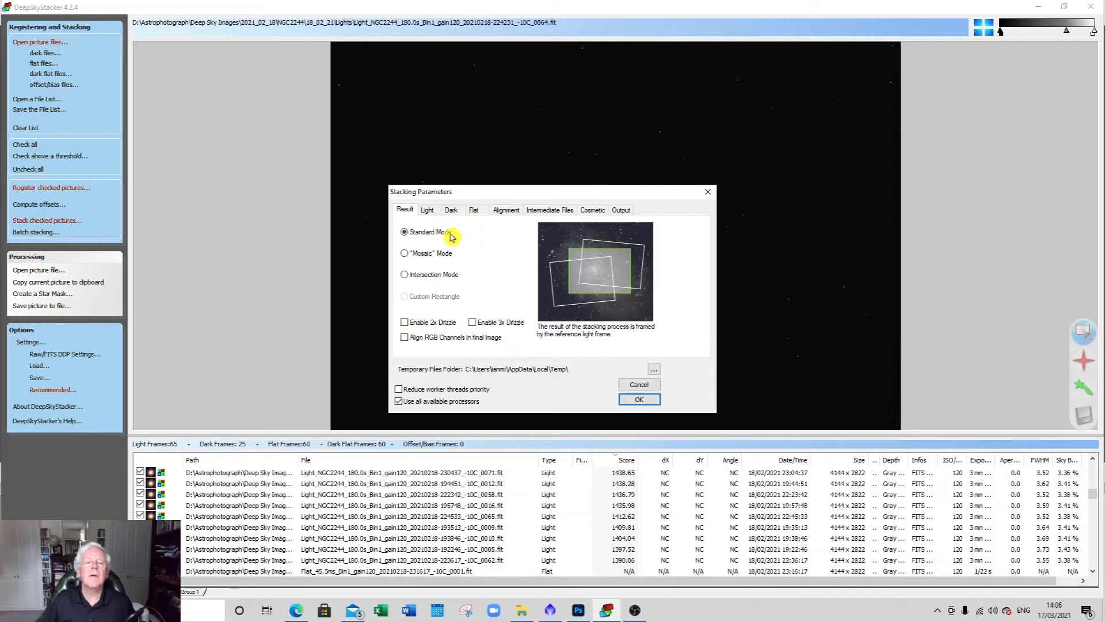
click(432, 211)
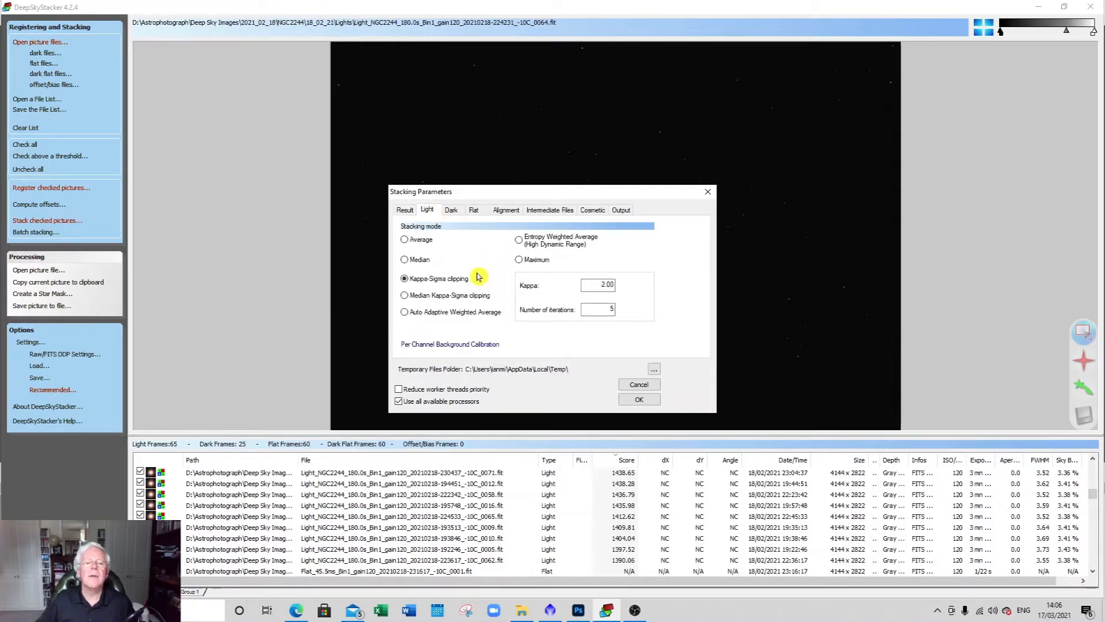
click(454, 211)
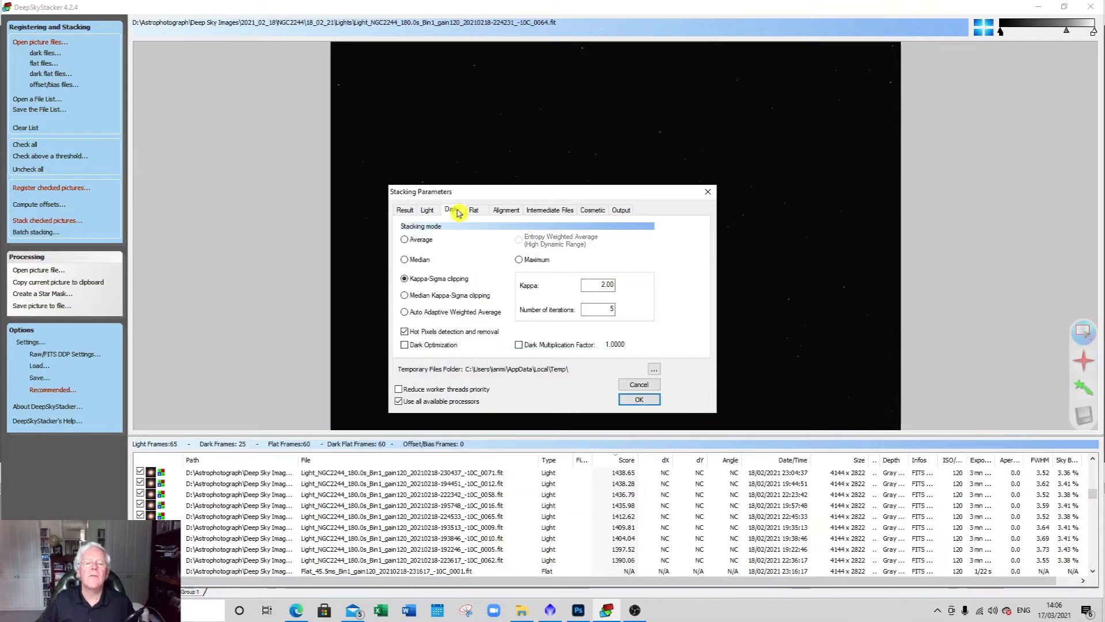
click(478, 211)
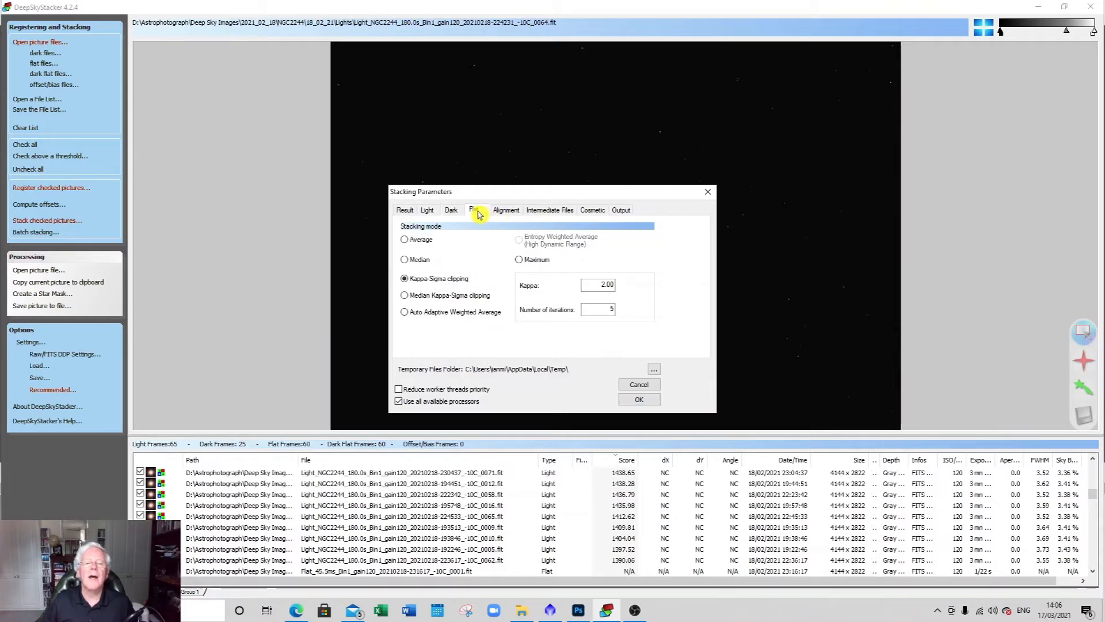
click(508, 212)
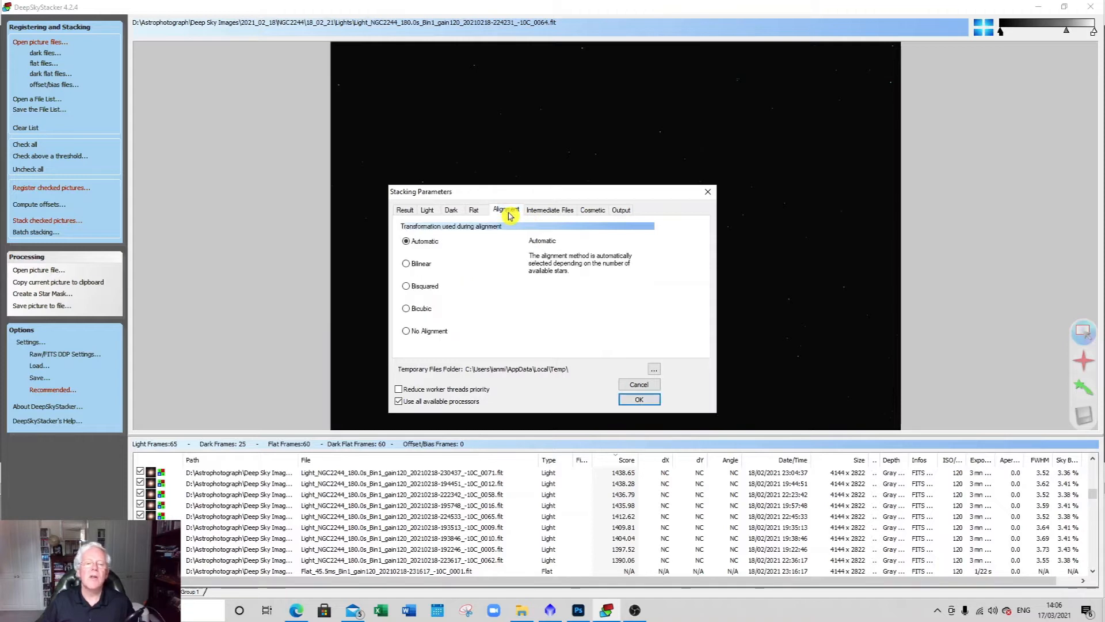
click(553, 213)
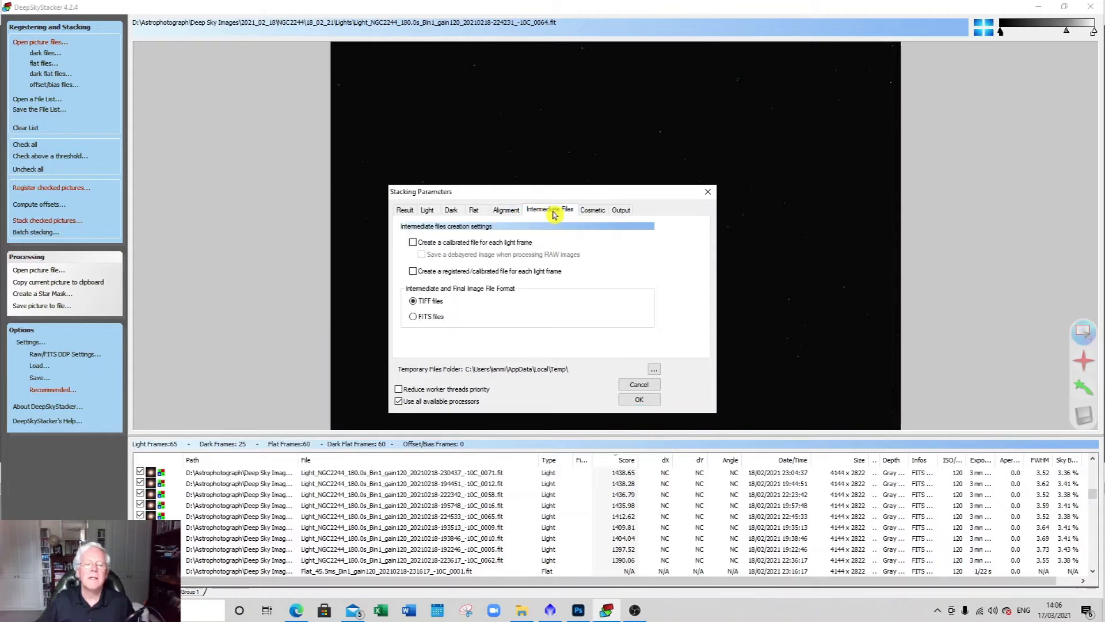
click(594, 211)
click(626, 213)
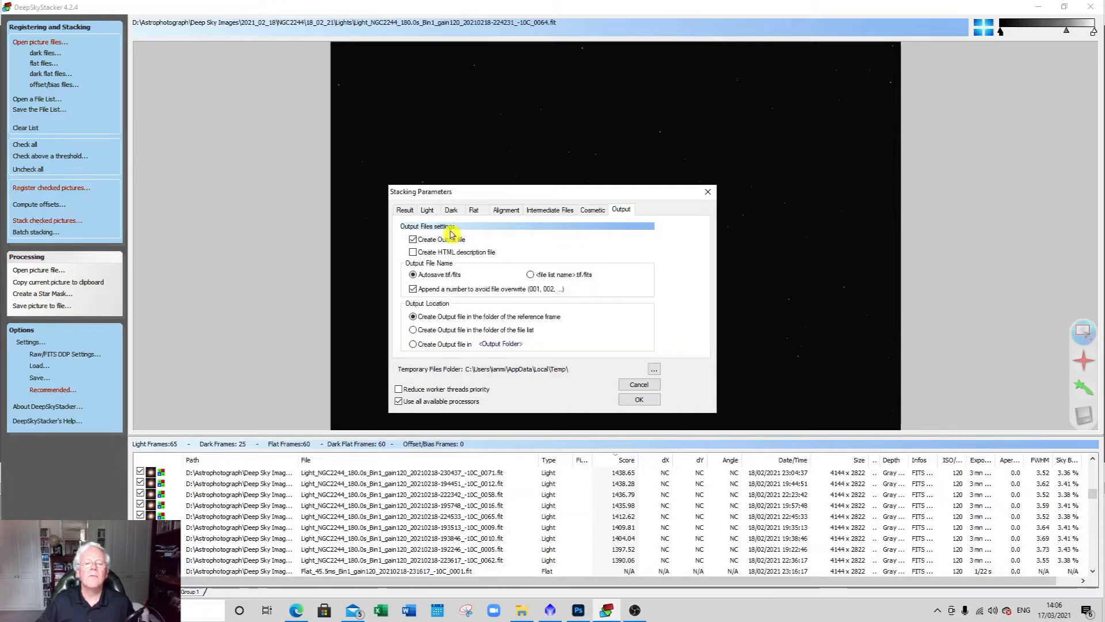
Enable 2x Drizzle for the stacking result and accept the stacking parameters.
click(408, 214)
click(405, 323)
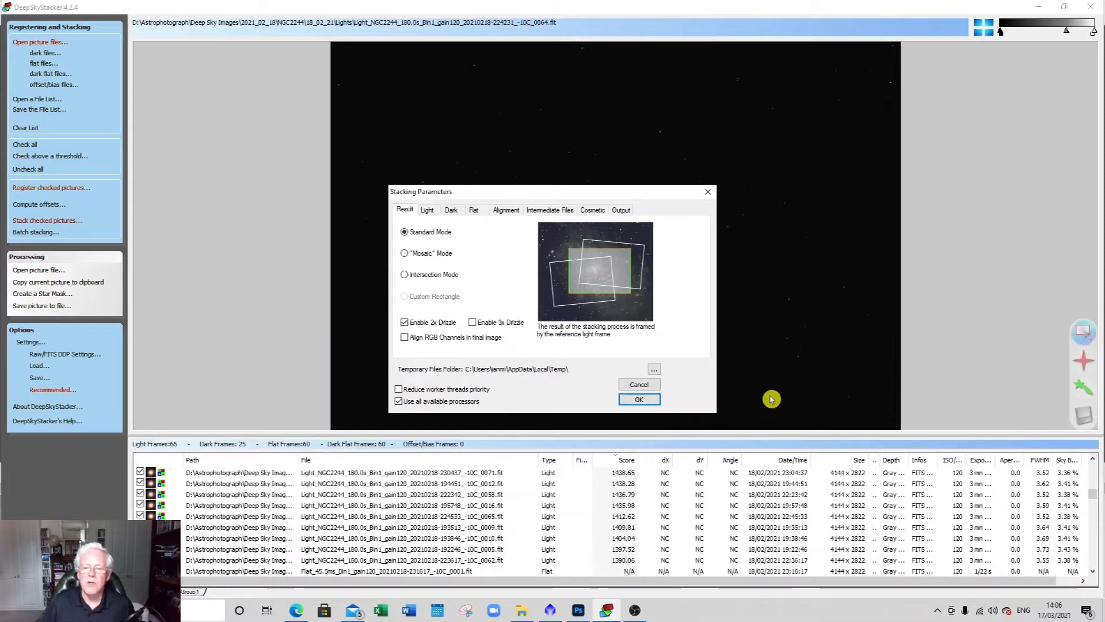
click(641, 401)
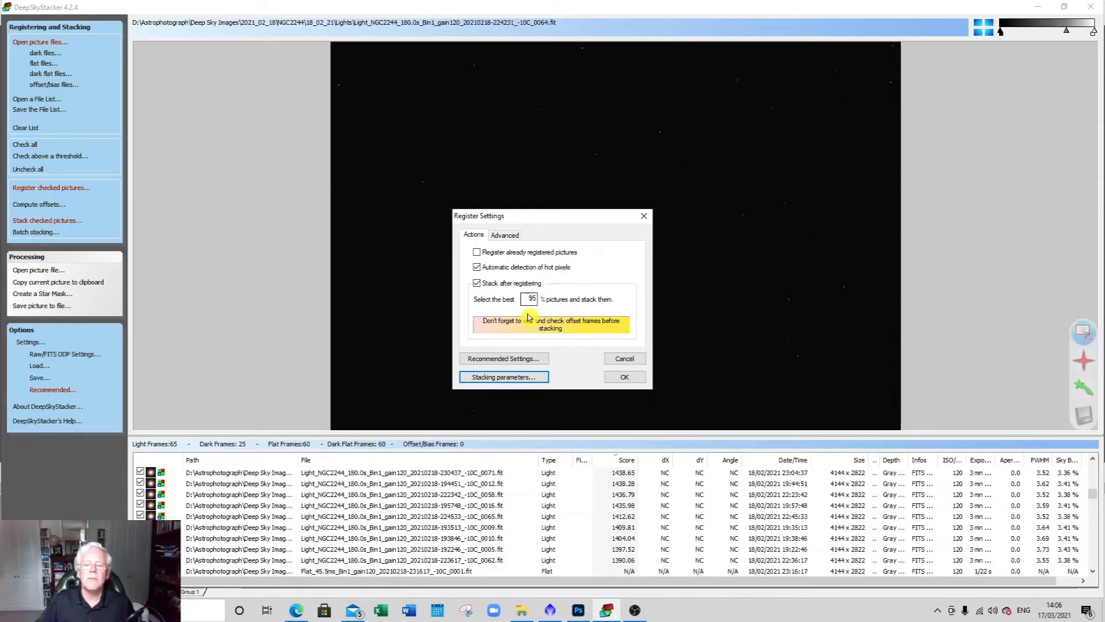
Accept the register settings and review the stacking steps summary down to the estimated total exposure time.
click(622, 377)
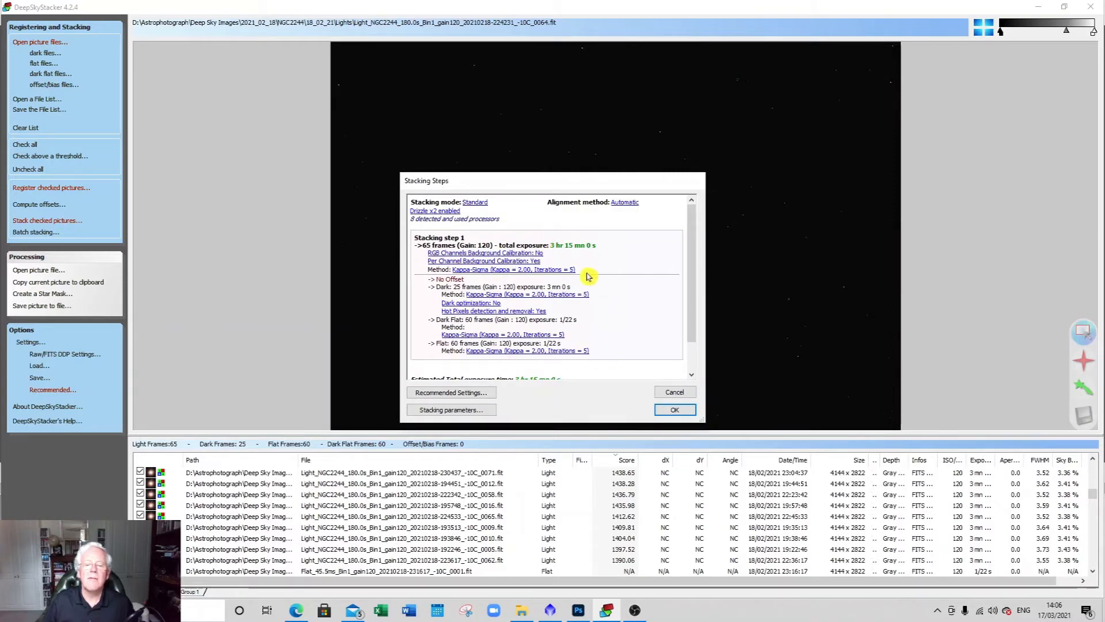
scroll(693, 345, down, 1)
drag(693, 350, 693, 354)
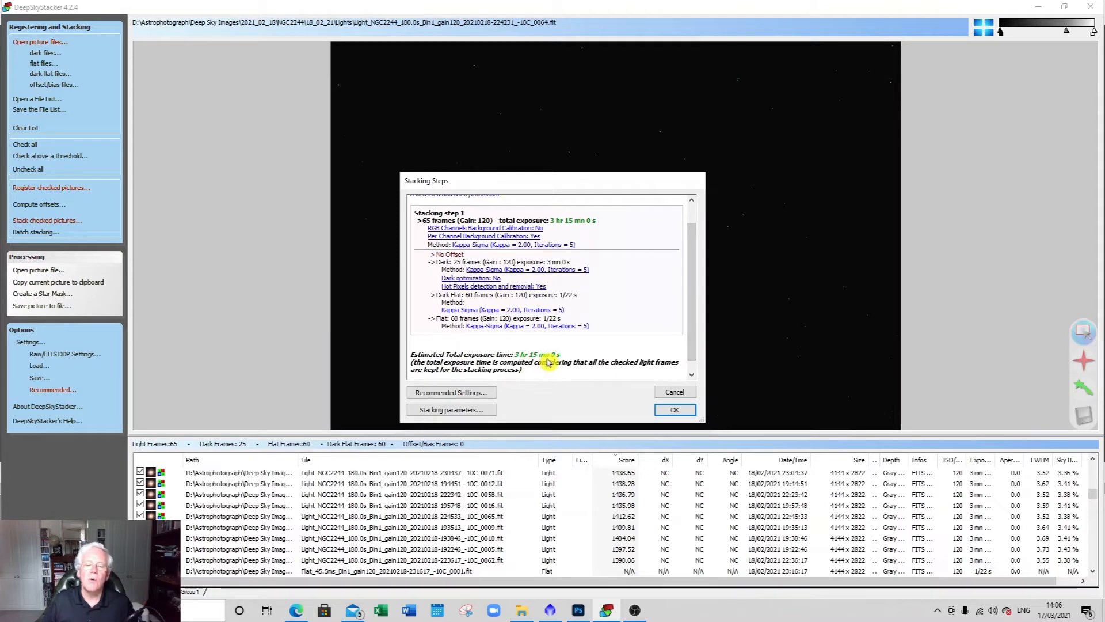
Review the stacking steps summary from its beginning and start stacking the checked frames.
drag(693, 328, 690, 291)
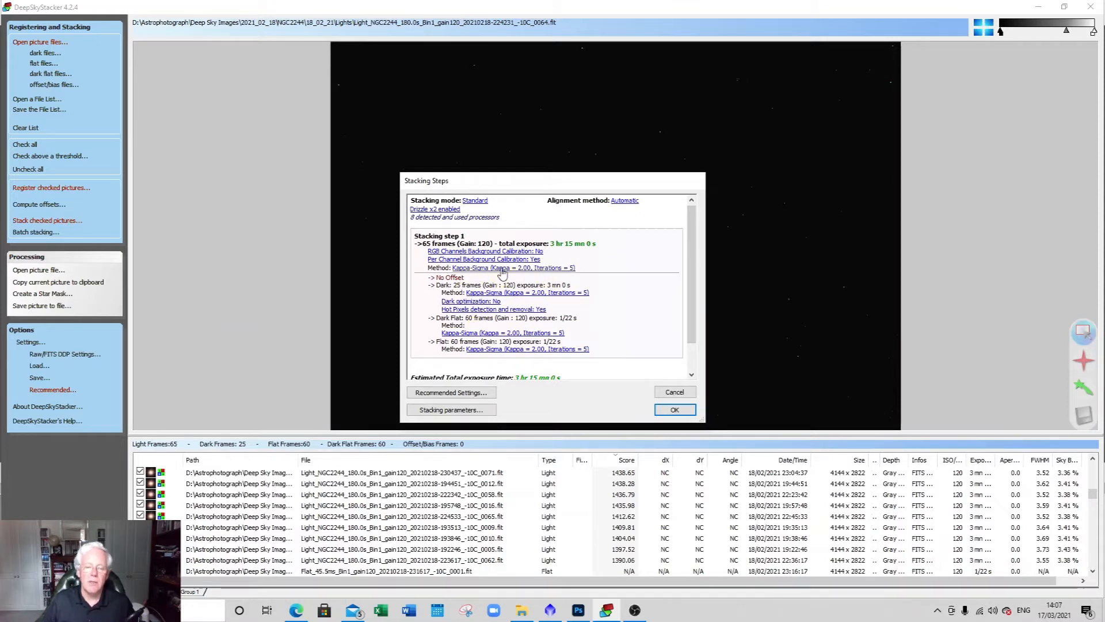
click(676, 411)
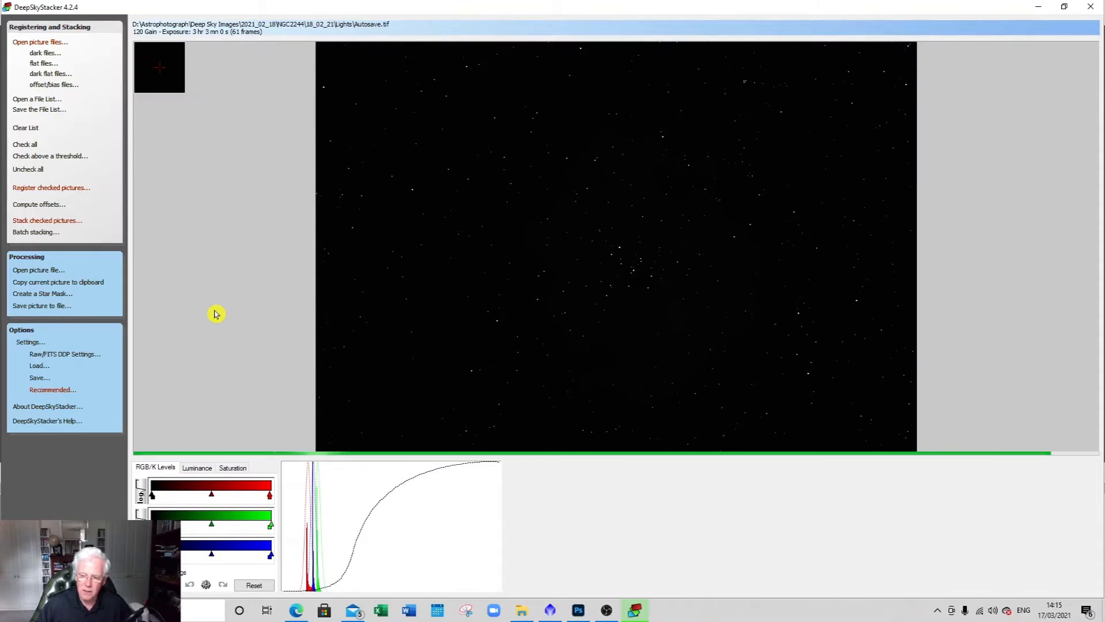
Start saving the stacked picture to a file and browse to the NGC2244 - Rosetta Nebula folder in Deep Sky Images.
click(49, 307)
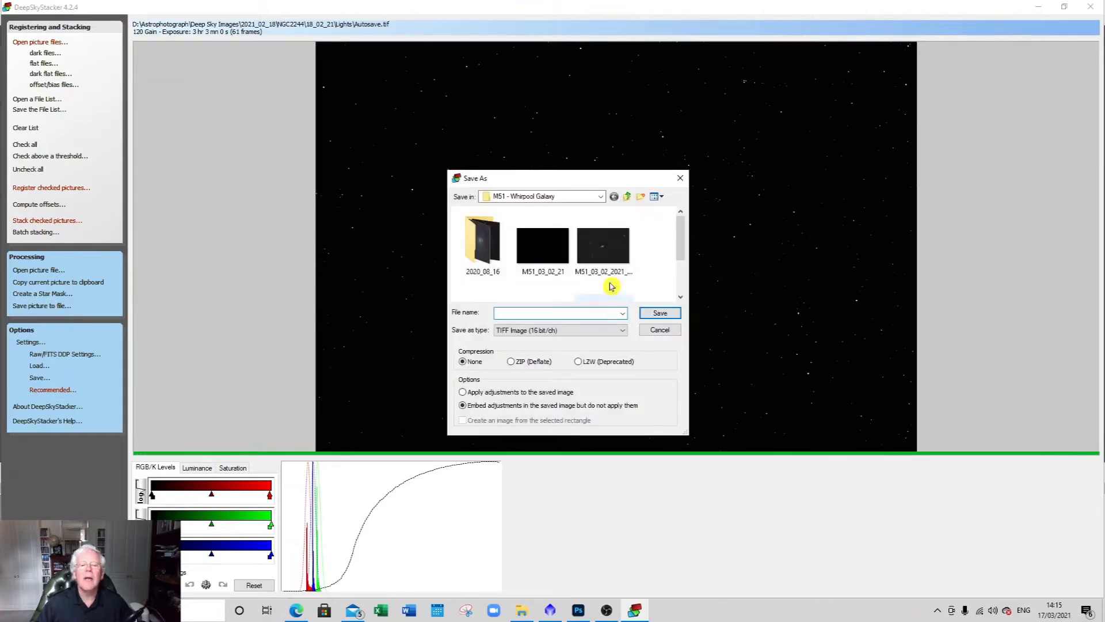
click(627, 199)
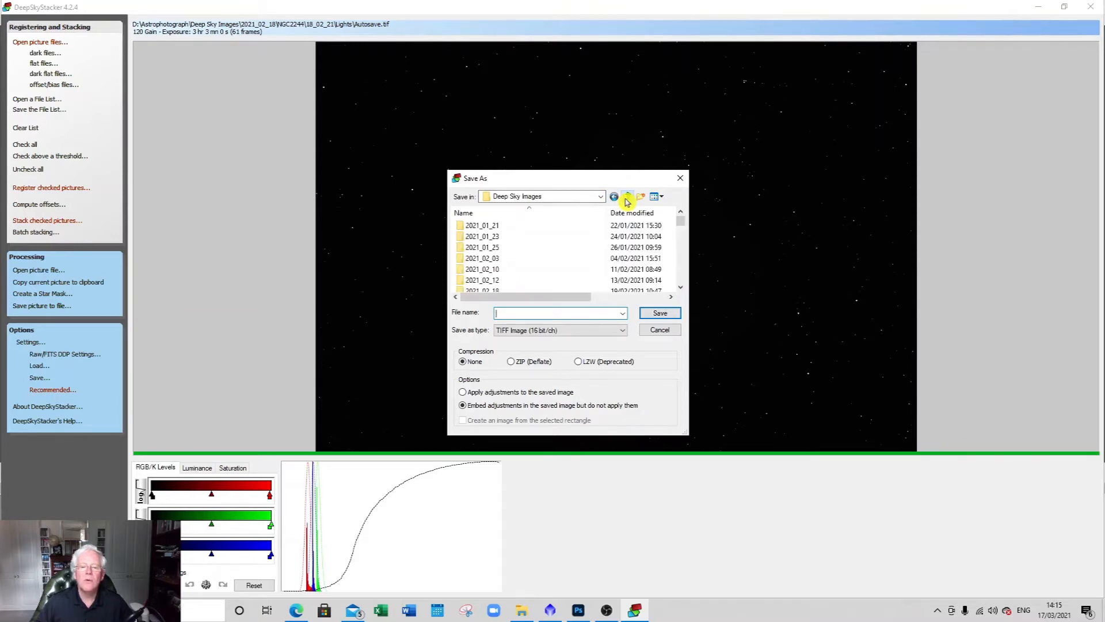
scroll(547, 223, down, 4)
scroll(546, 223, down, 5)
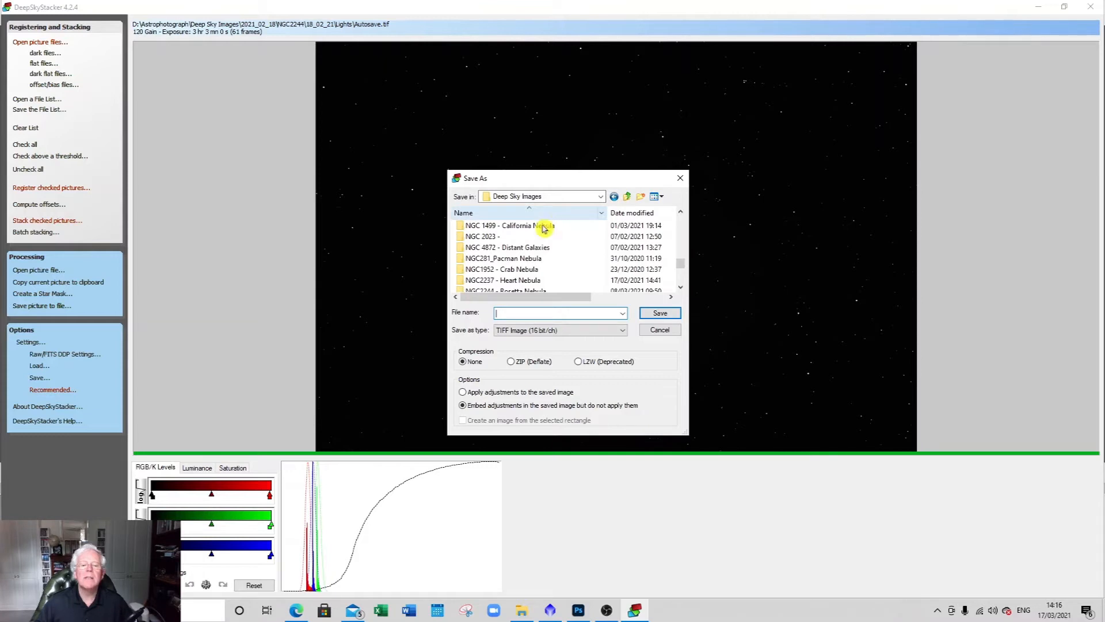
scroll(547, 223, down, 1)
click(523, 259)
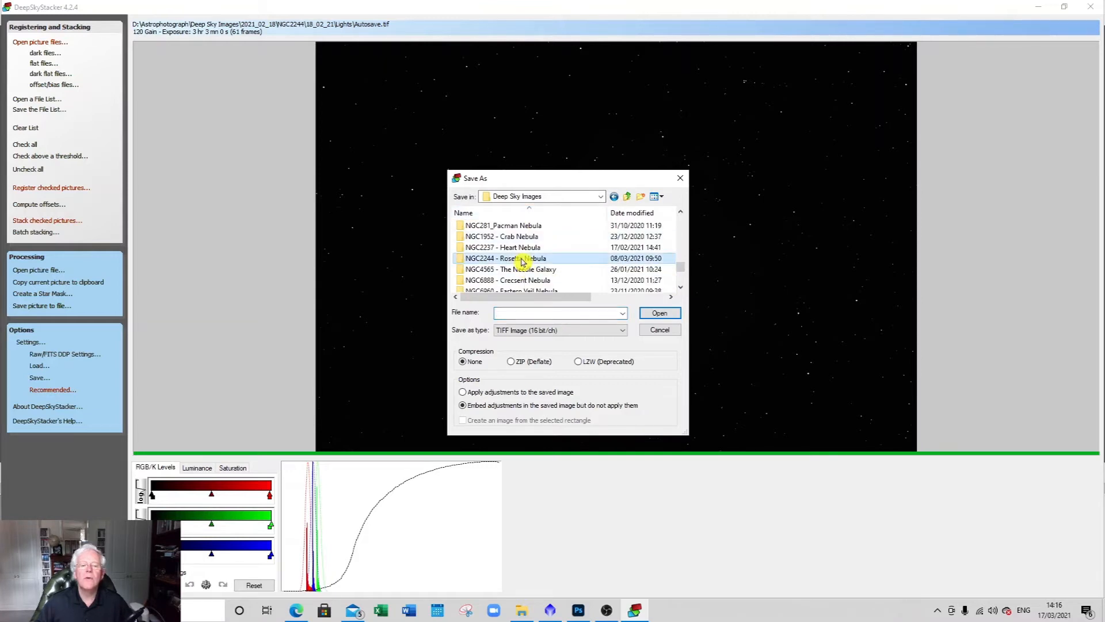
double_click(523, 259)
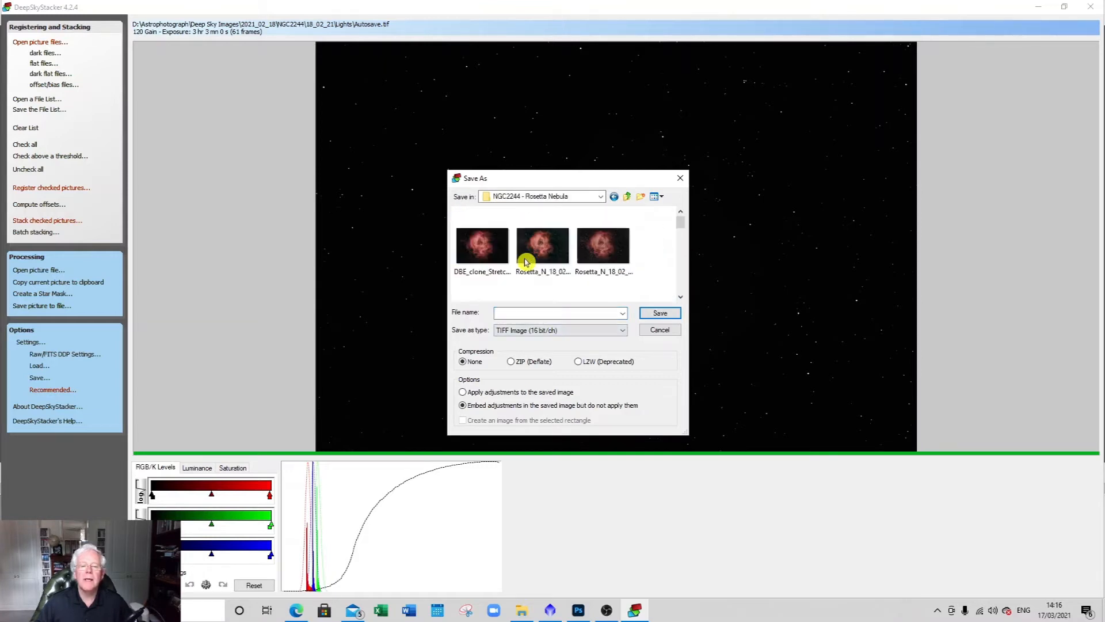
Save the stacked picture as the 16-bit TIFF RN_18_02_21_d, with adjustments embedded but not applied.
click(512, 314)
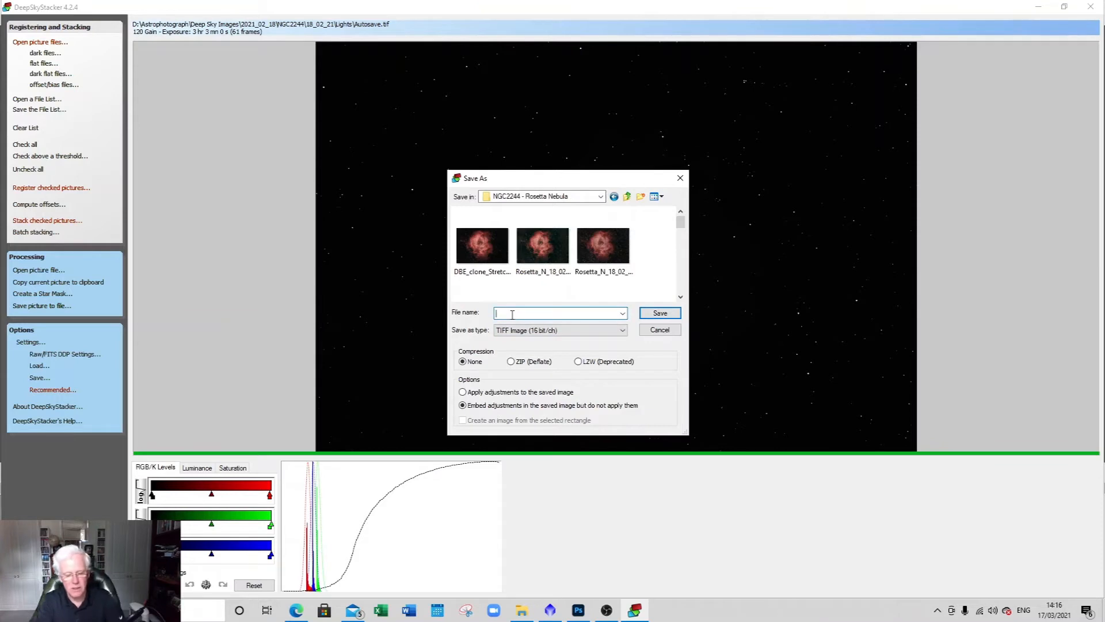
text(m)
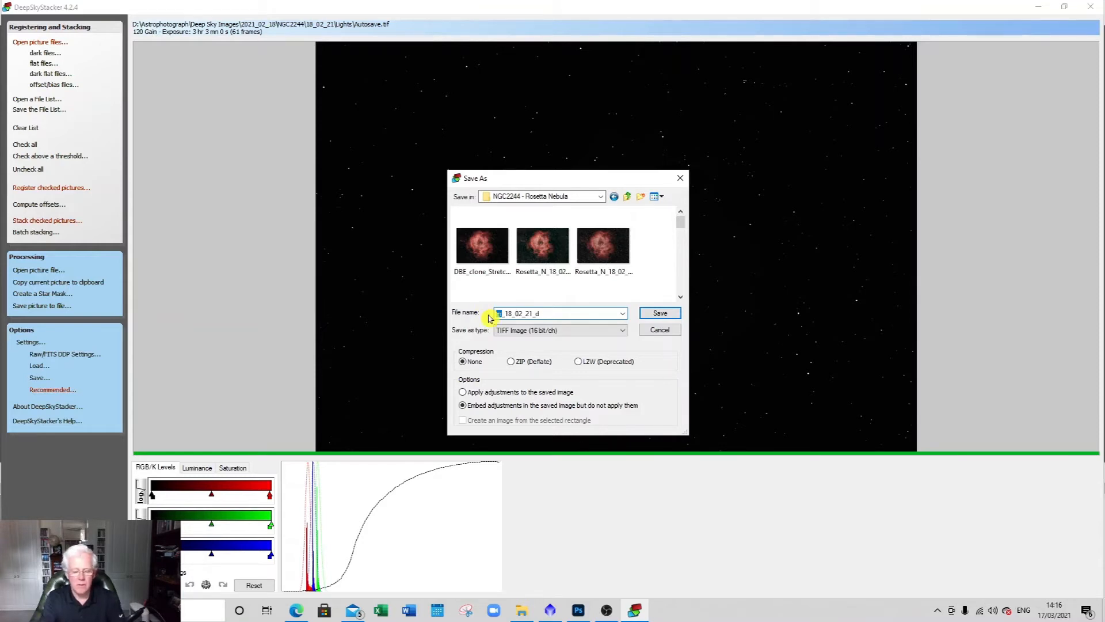
text(m)
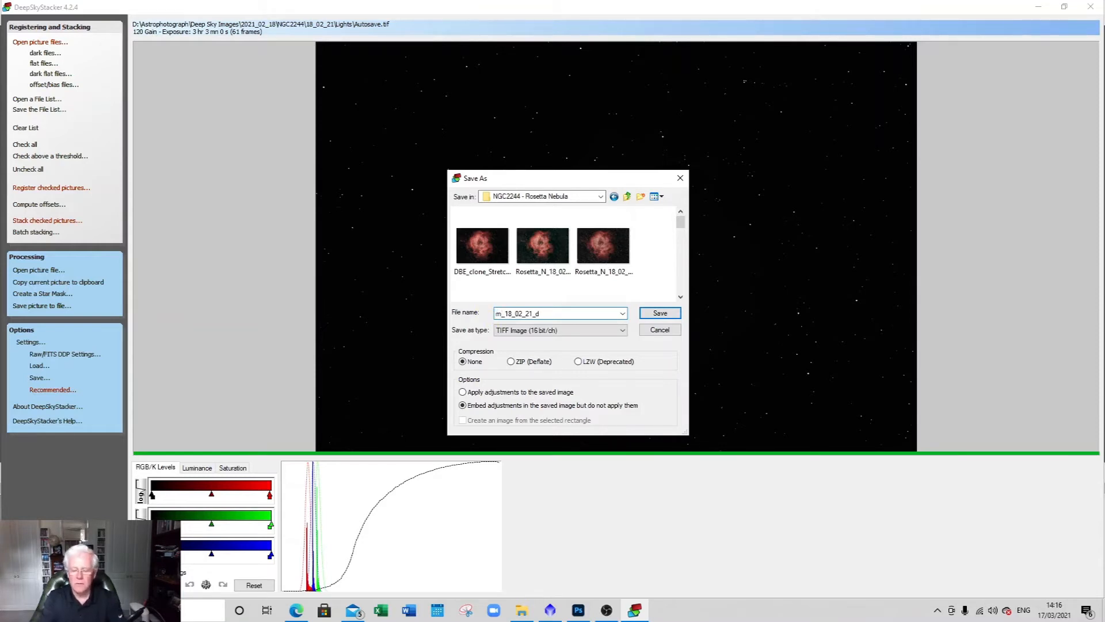
key(BackSpace)
text(RN)
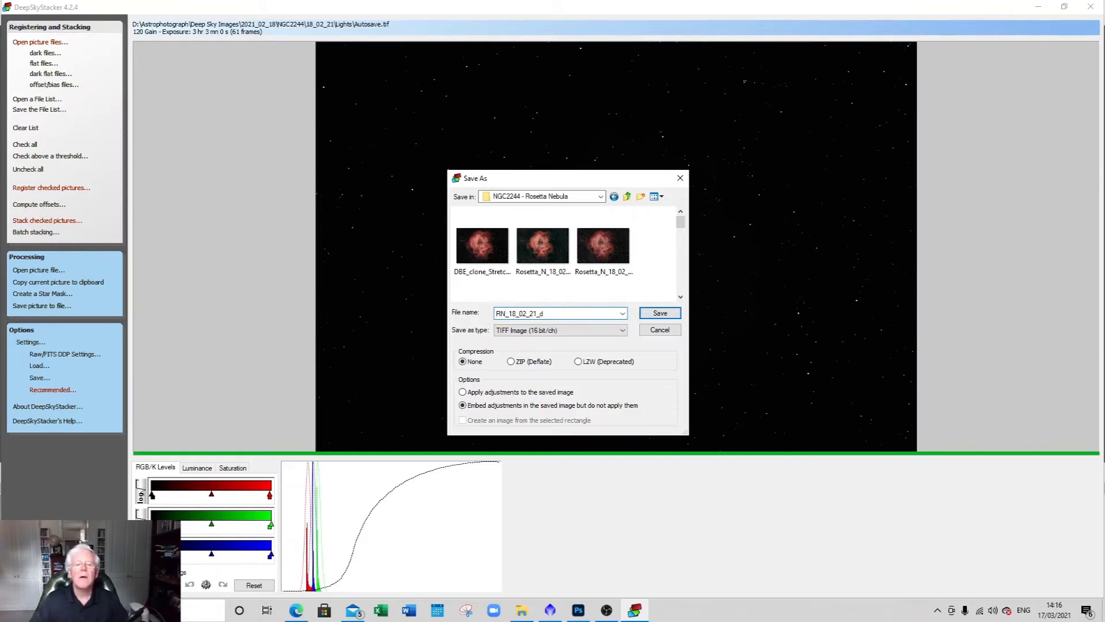
click(658, 315)
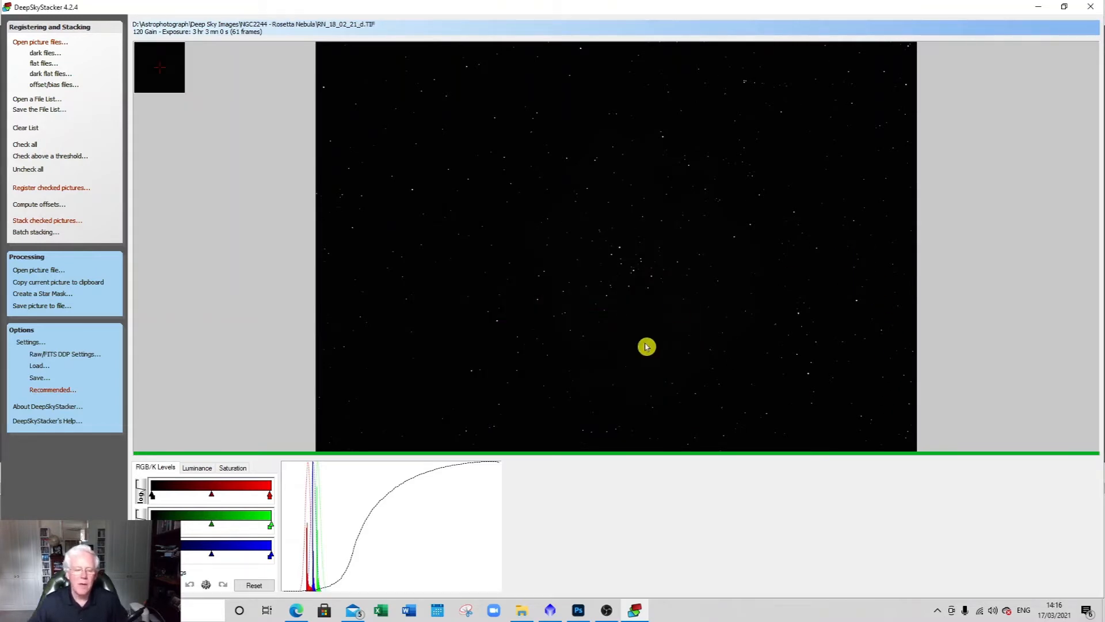
Switch to File Explorer and include TIF files in the Lights folder's file type filter.
click(523, 613)
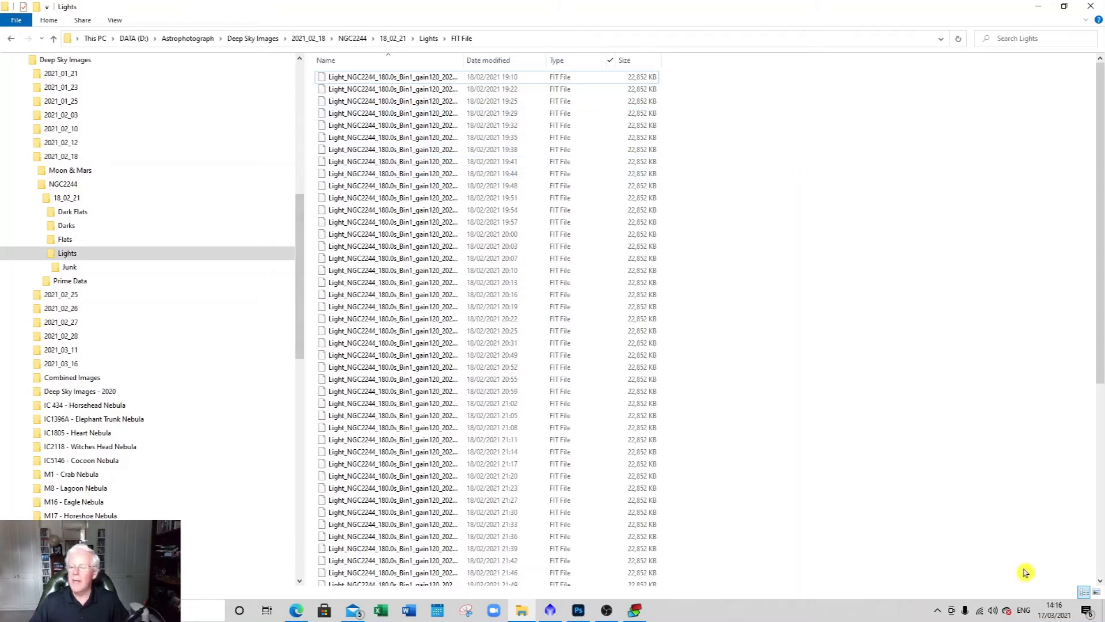
scroll(493, 374, down, 4)
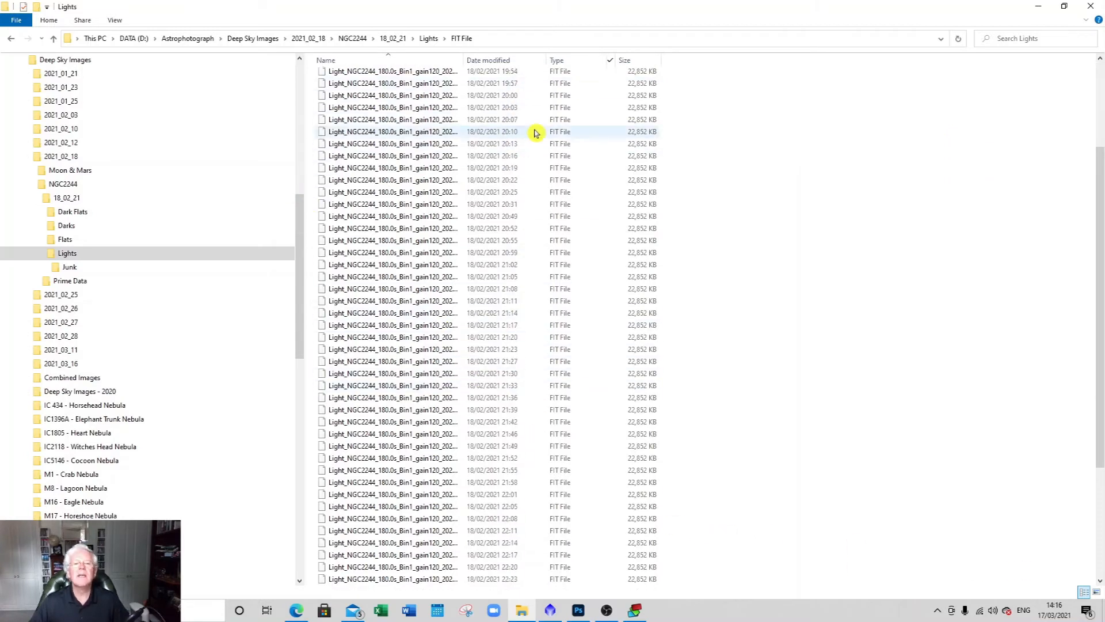
scroll(536, 132, up, 4)
click(609, 61)
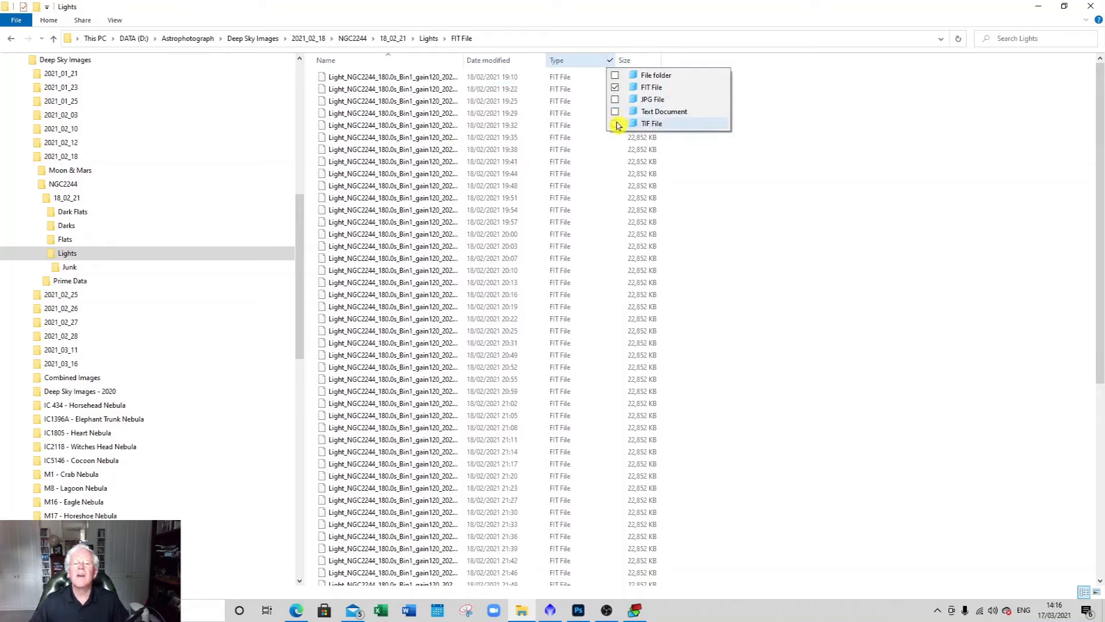
click(616, 124)
click(355, 82)
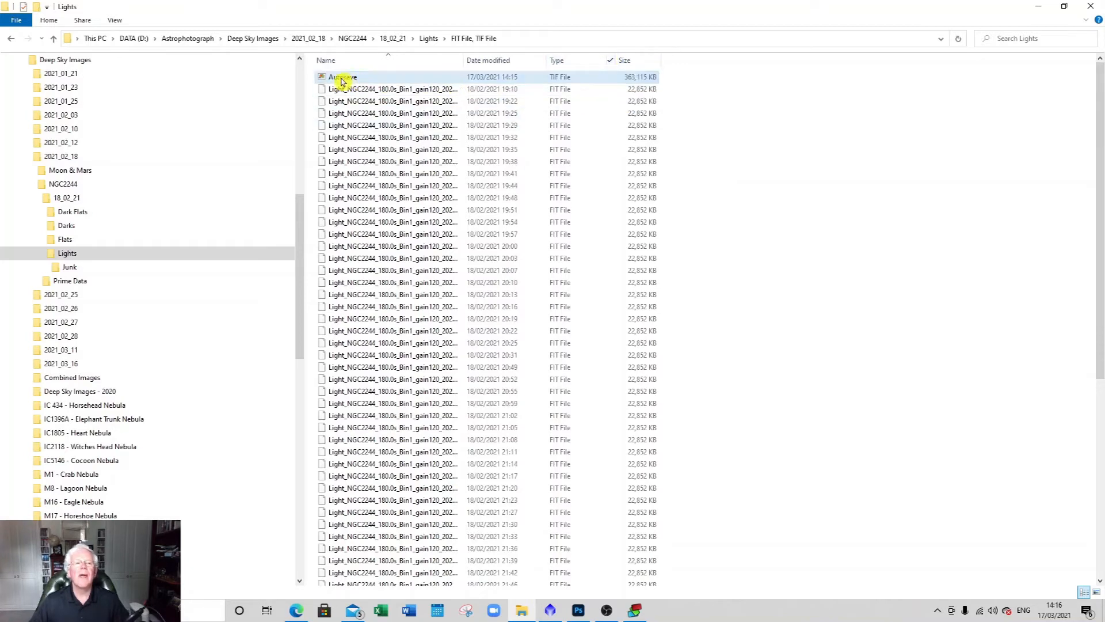
Rename the Autosave TIF file in the Lights folder to Rosette_Nebula_18_02_2021.
click(343, 81)
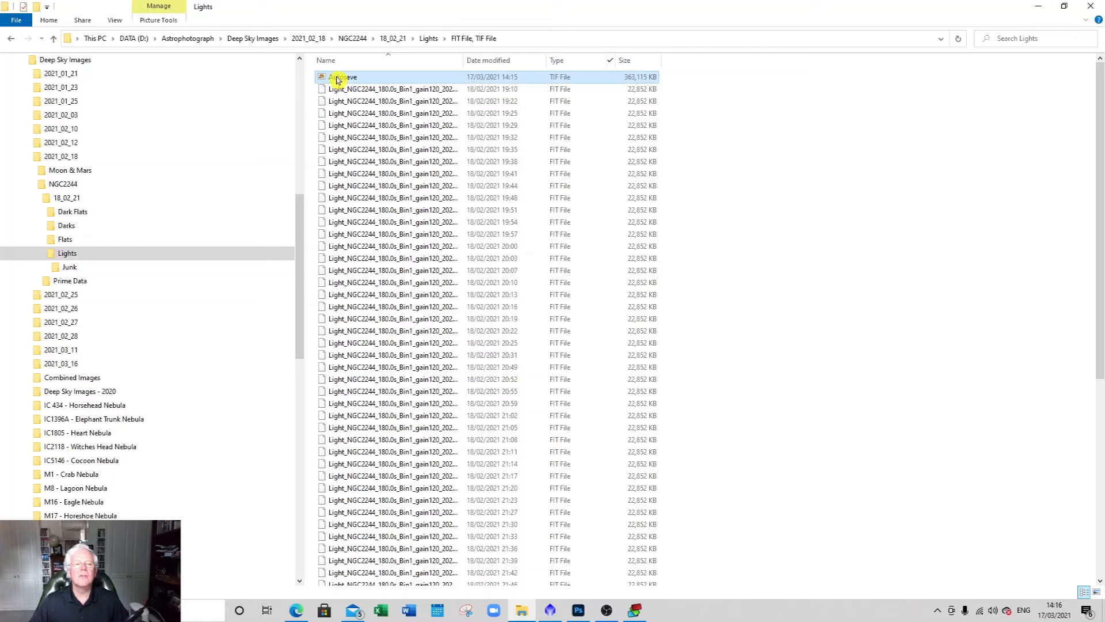
click(337, 79)
text(Rosette_Nebula_18_02_2021)
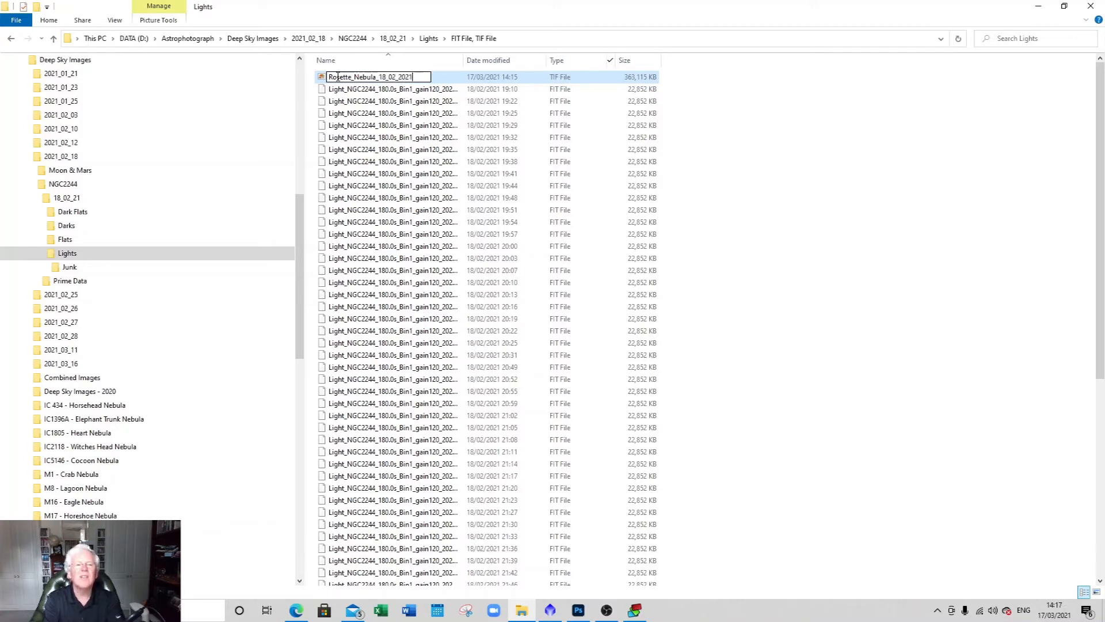
click(364, 186)
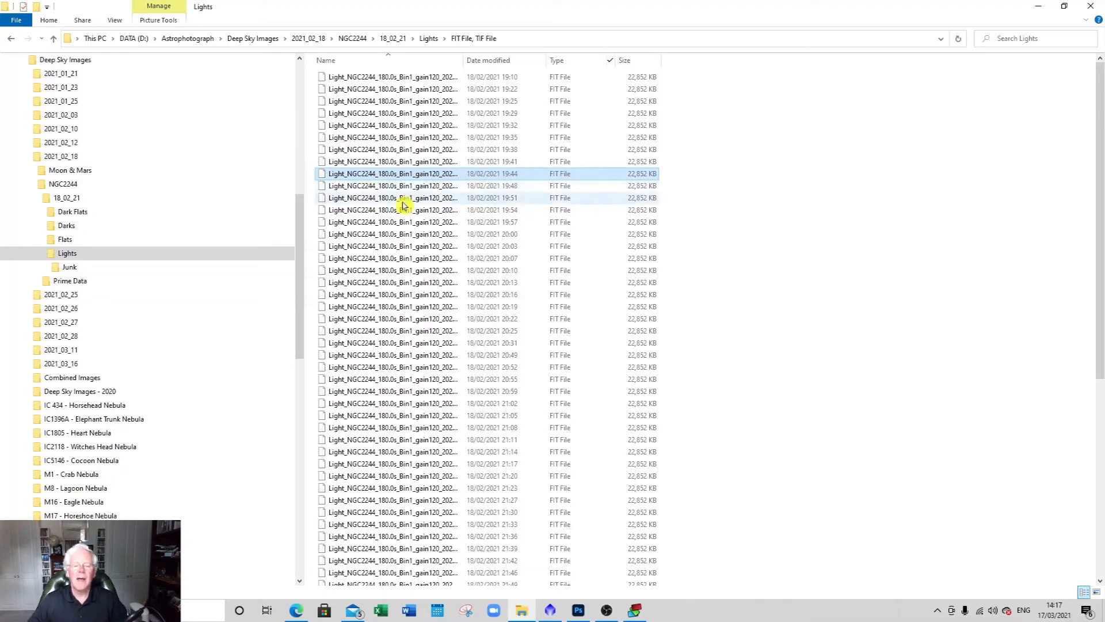
Switch to PixInsight and browse for an image in 2021_02_18, NGC2244, 18_02_21, Lights.
click(1041, 11)
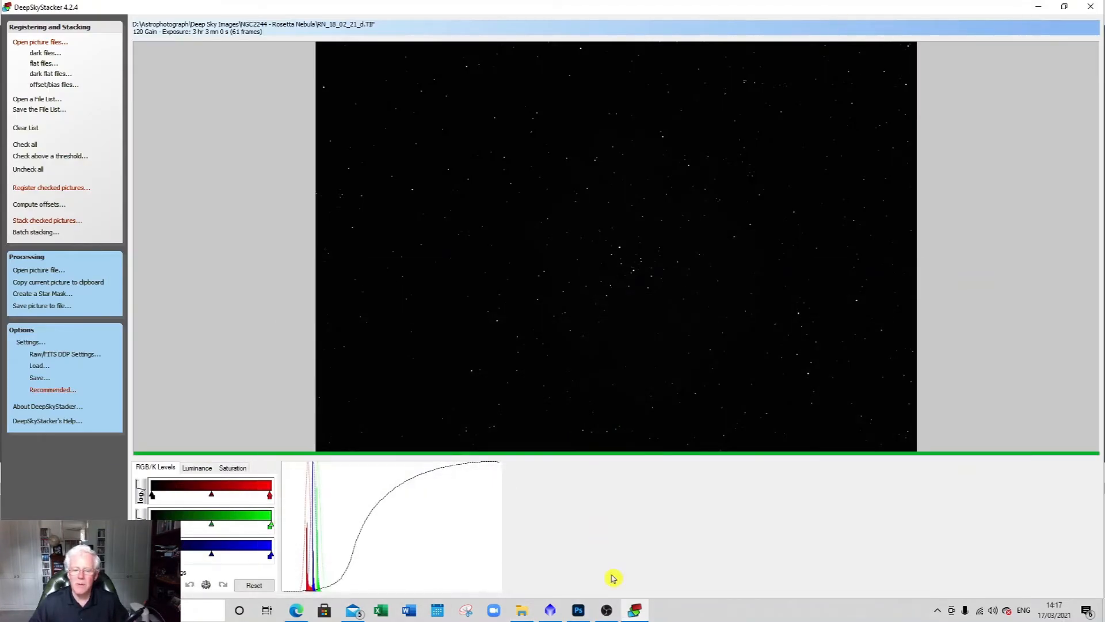
click(549, 614)
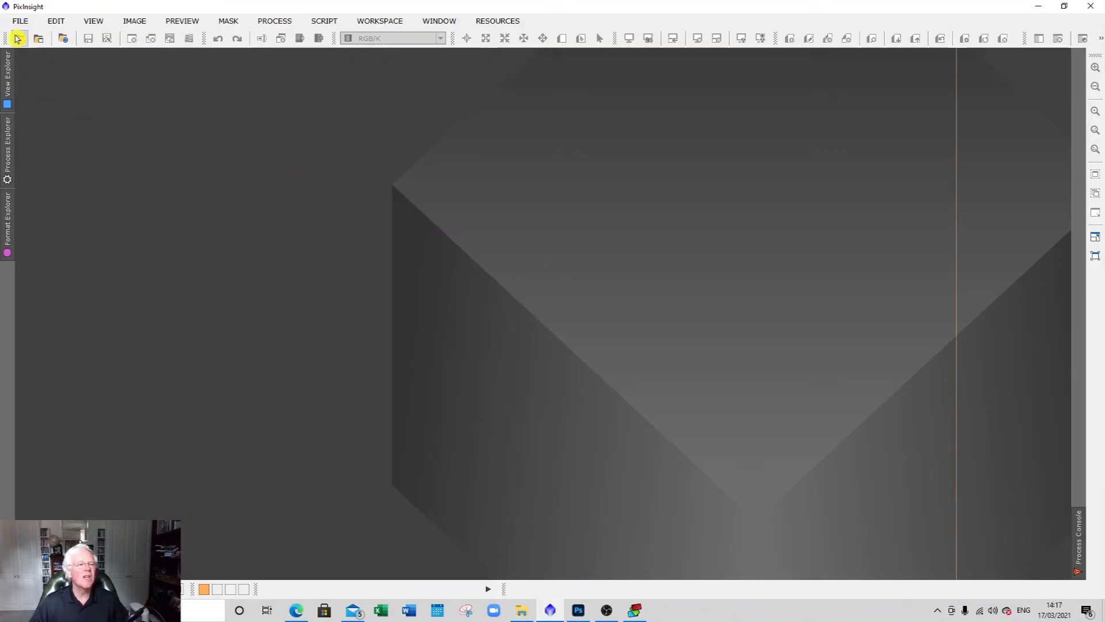
click(19, 38)
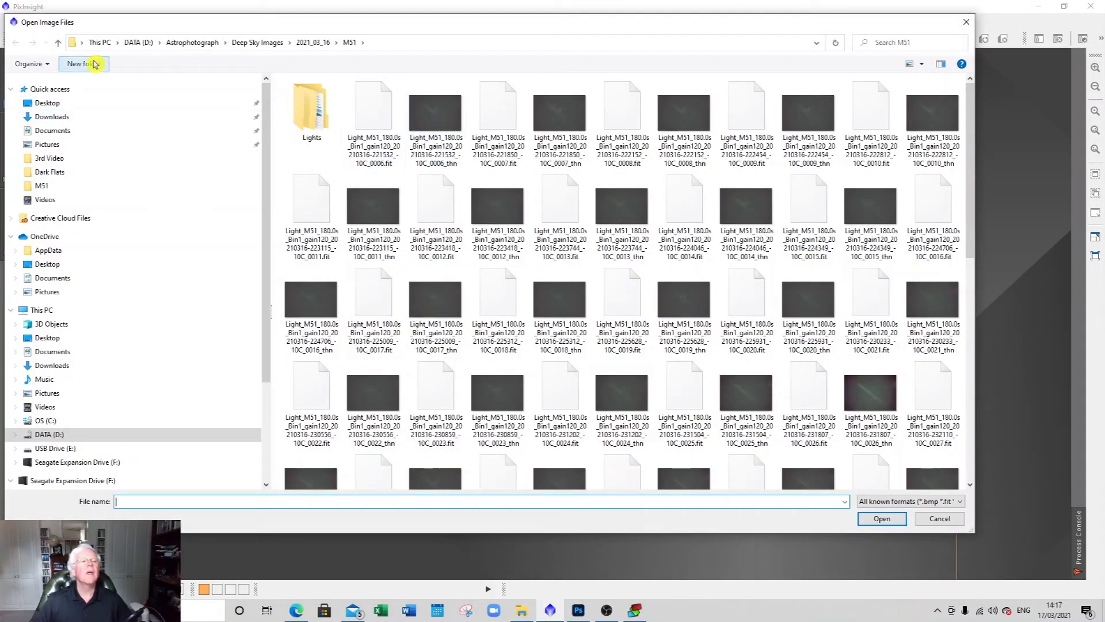
click(58, 44)
click(58, 44)
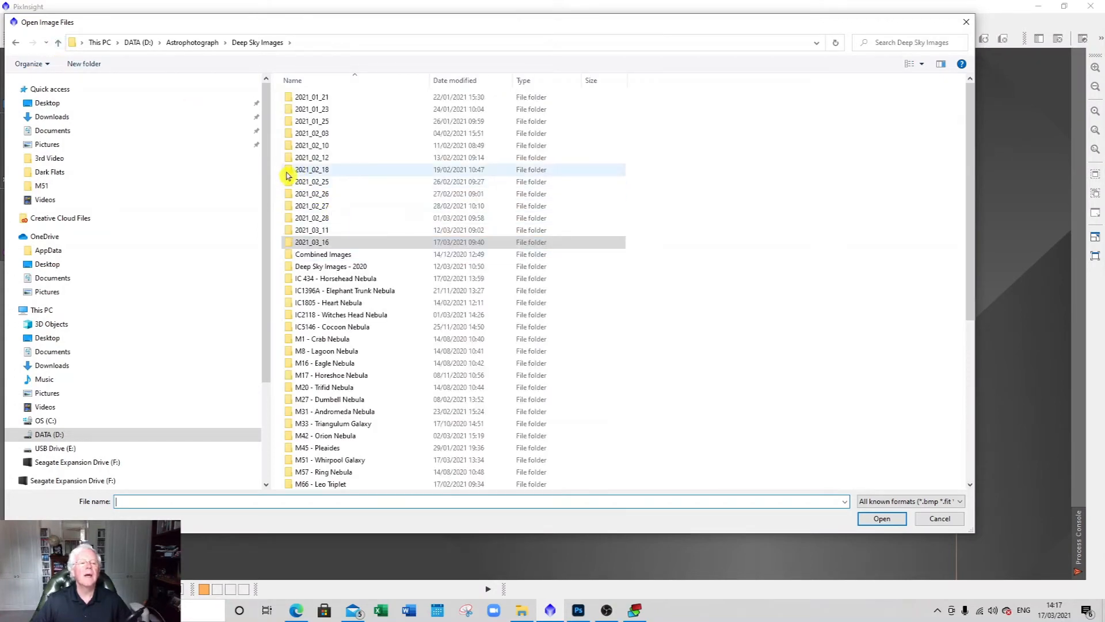
double_click(288, 173)
double_click(290, 109)
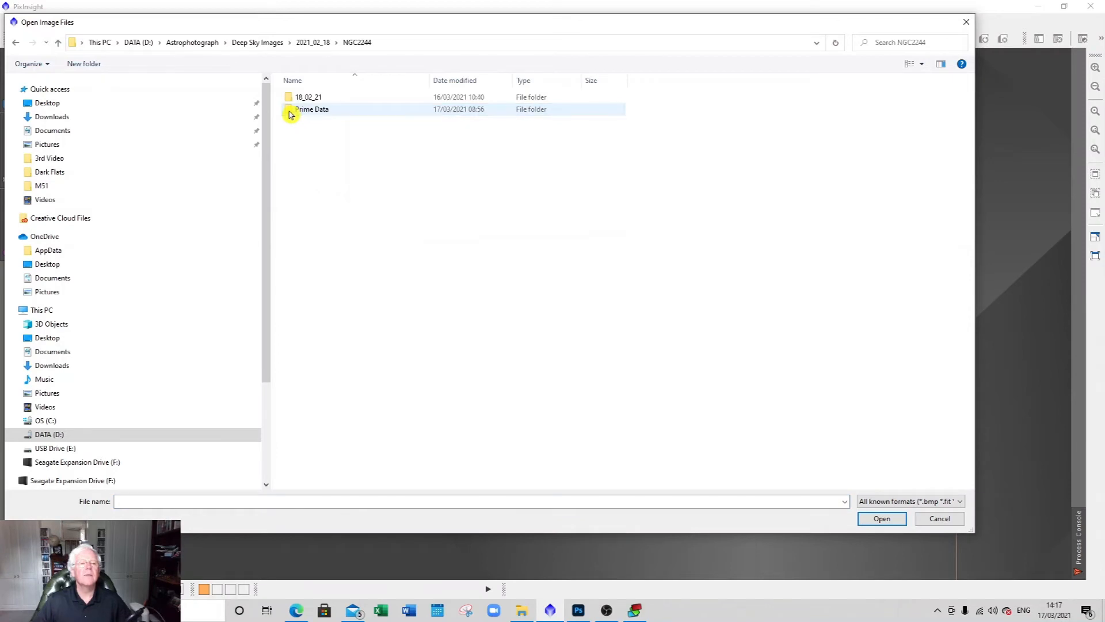
double_click(289, 99)
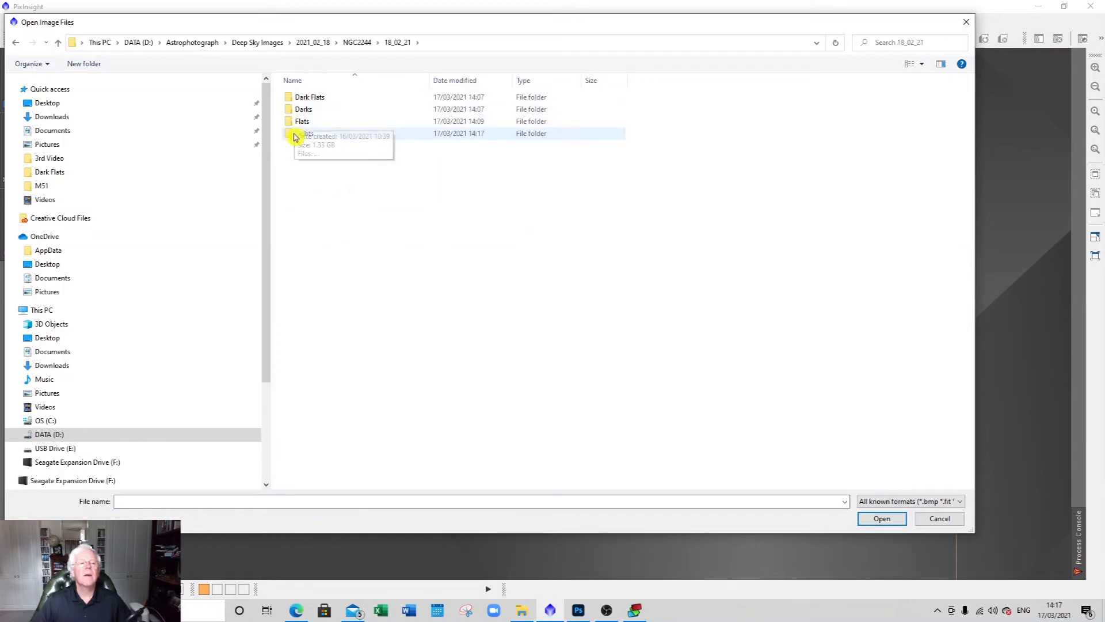
double_click(295, 137)
Open the image Rosette_Nebula_18_02_2021.tif from the Lights folder.
scroll(480, 164, down, 10)
scroll(480, 164, down, 6)
click(351, 484)
click(887, 520)
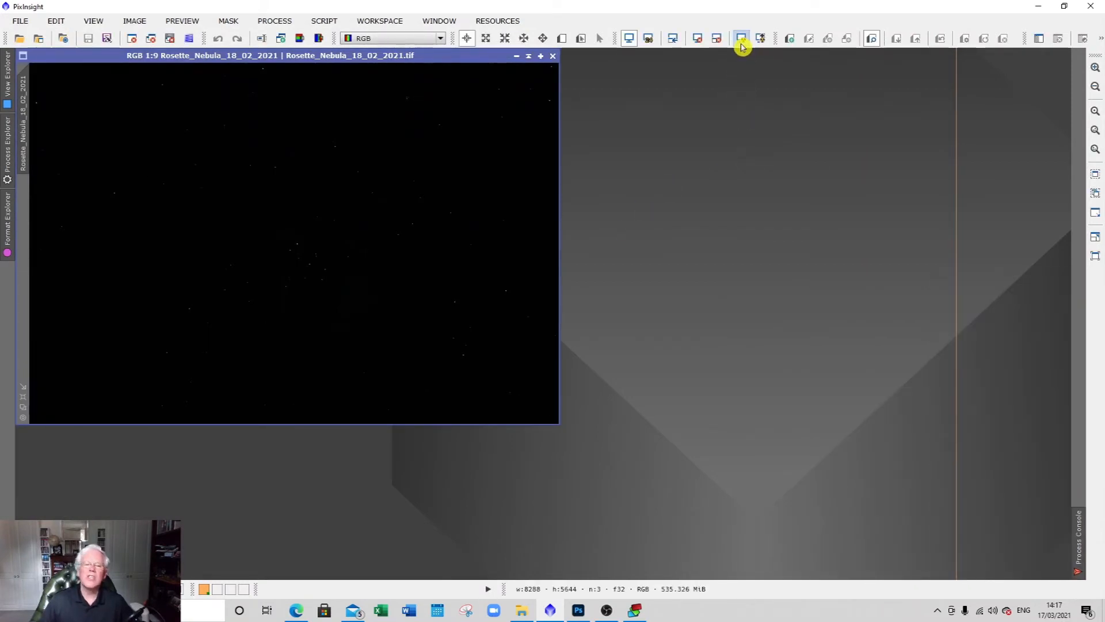
Apply an automatic screen stretch to the Rosette Nebula image and enlarge its window.
click(741, 41)
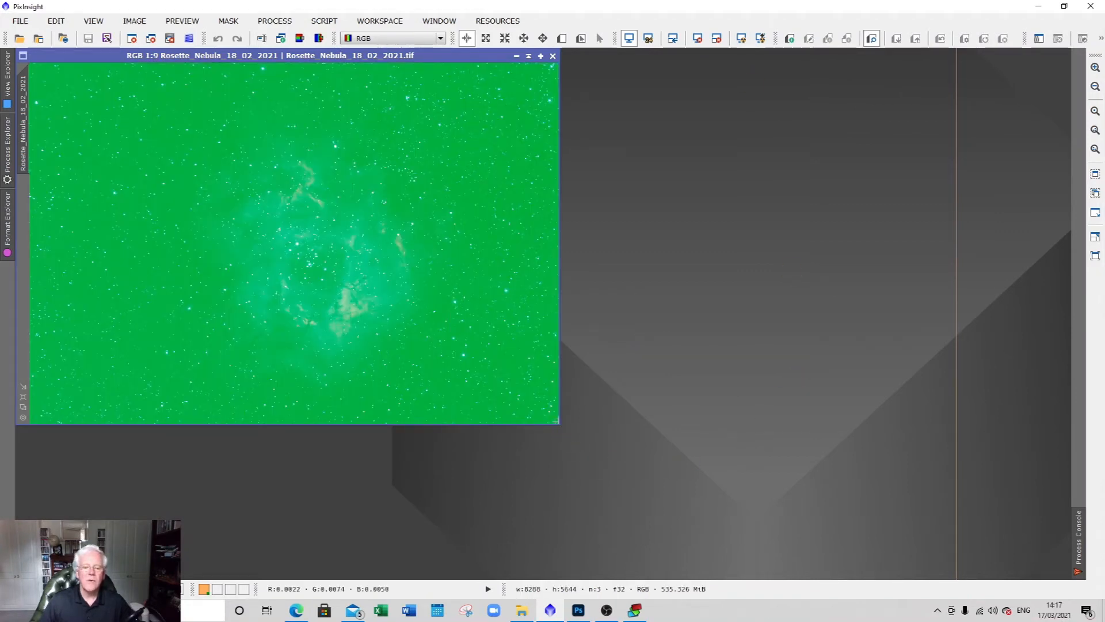
drag(562, 428, 632, 520)
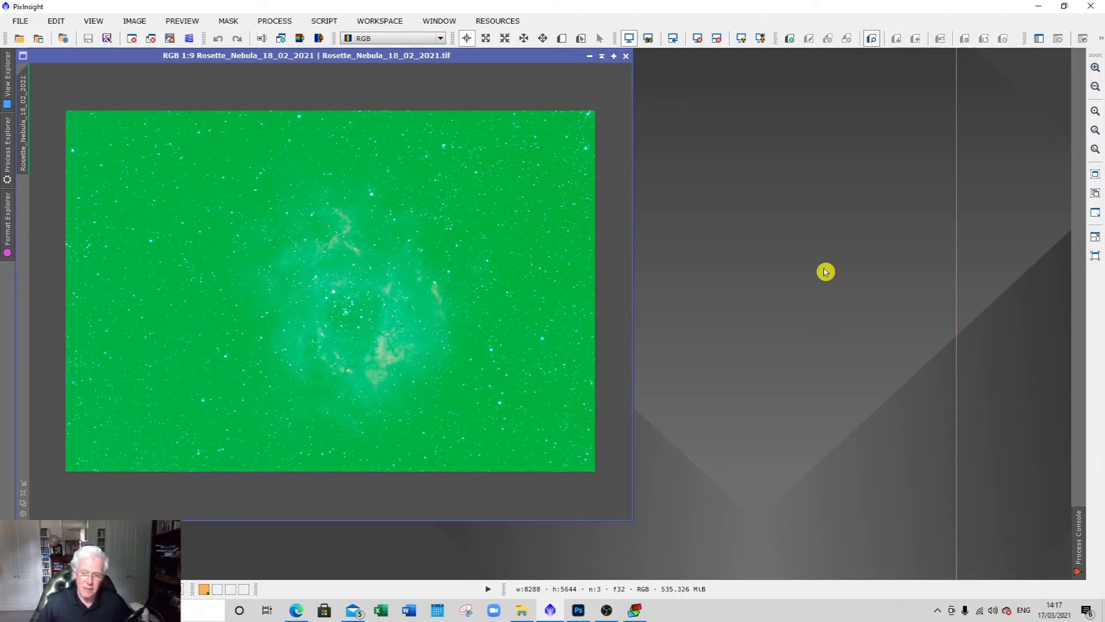
Load the process icon set PIProcessesv1f into the workspace.
right_click(825, 272)
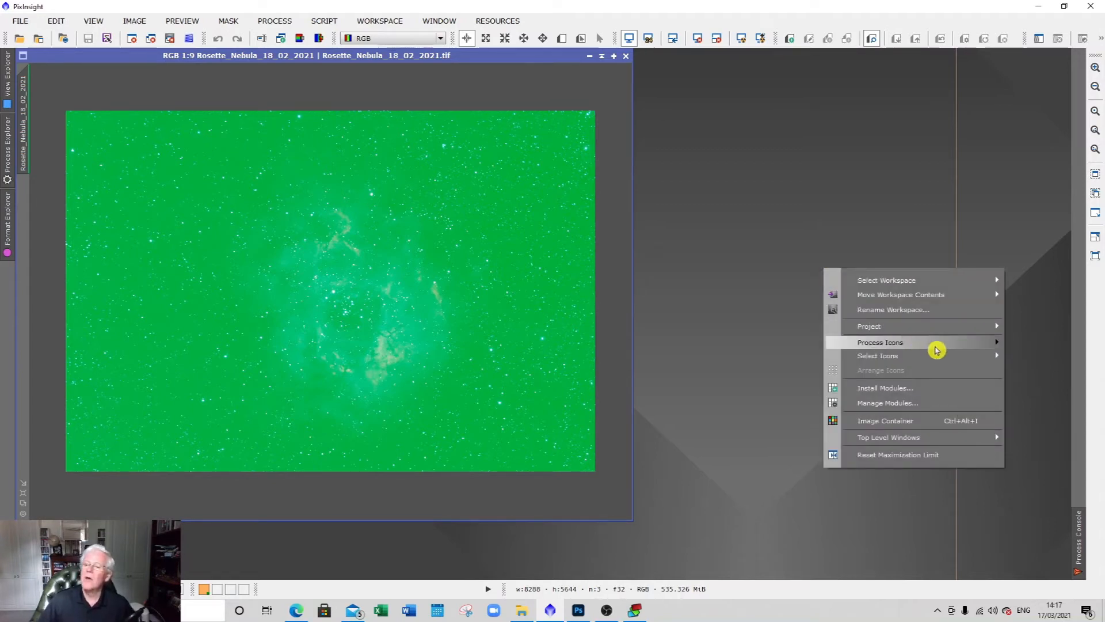
mouse_move(928, 350)
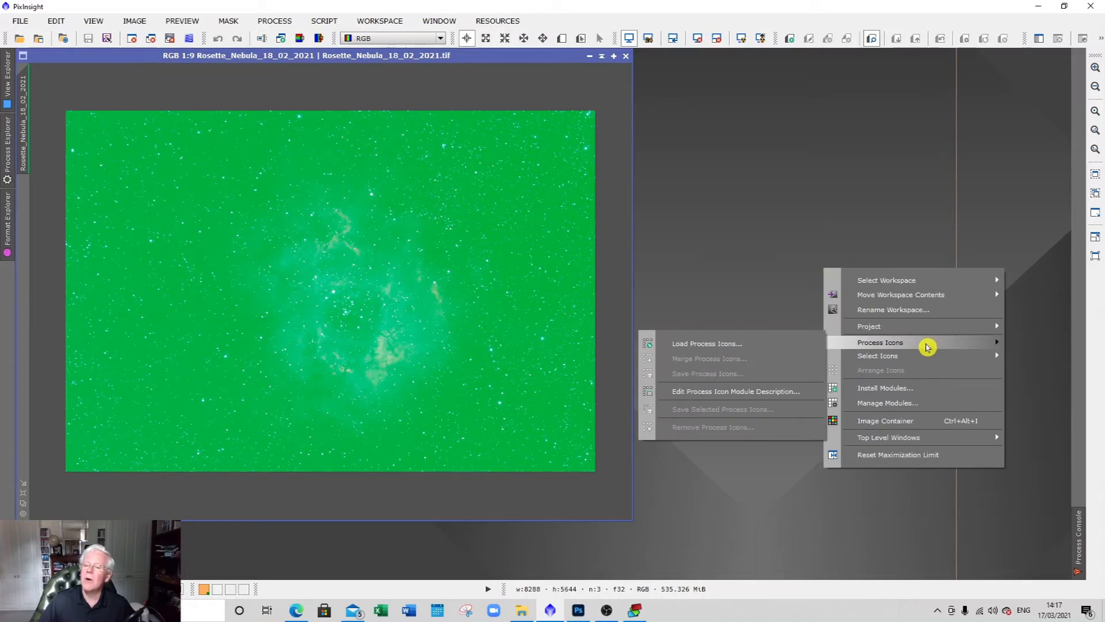
click(728, 345)
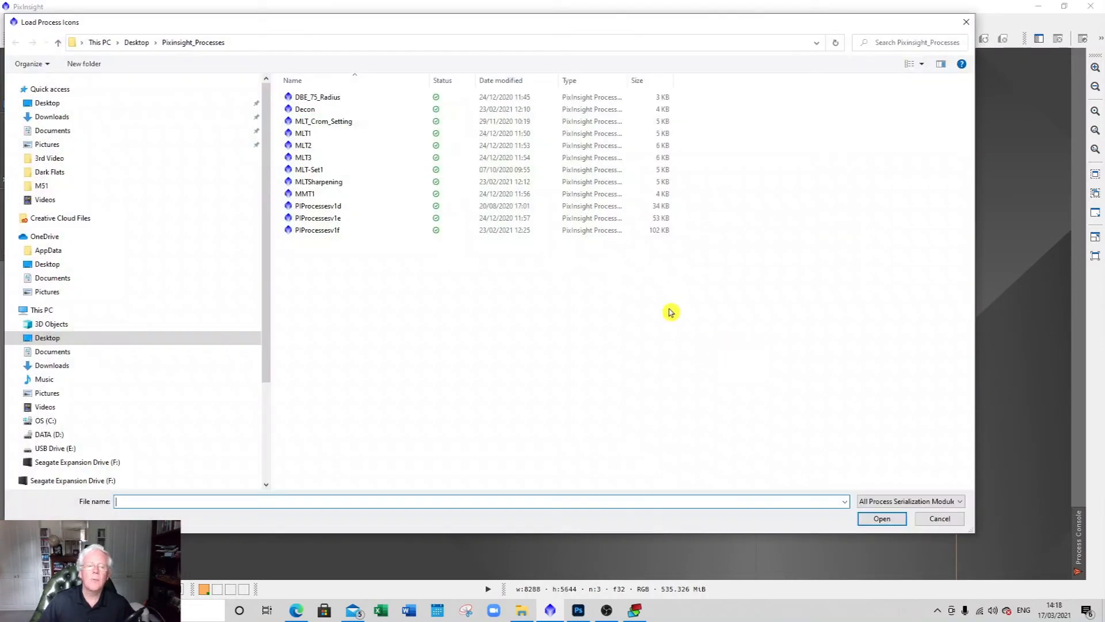
click(311, 231)
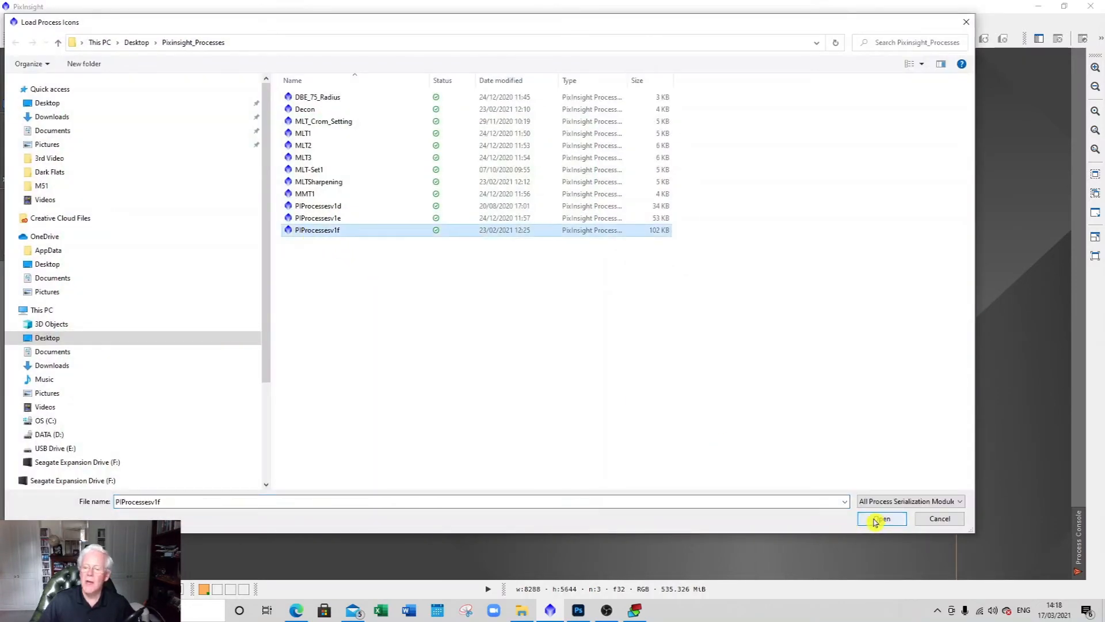
click(876, 520)
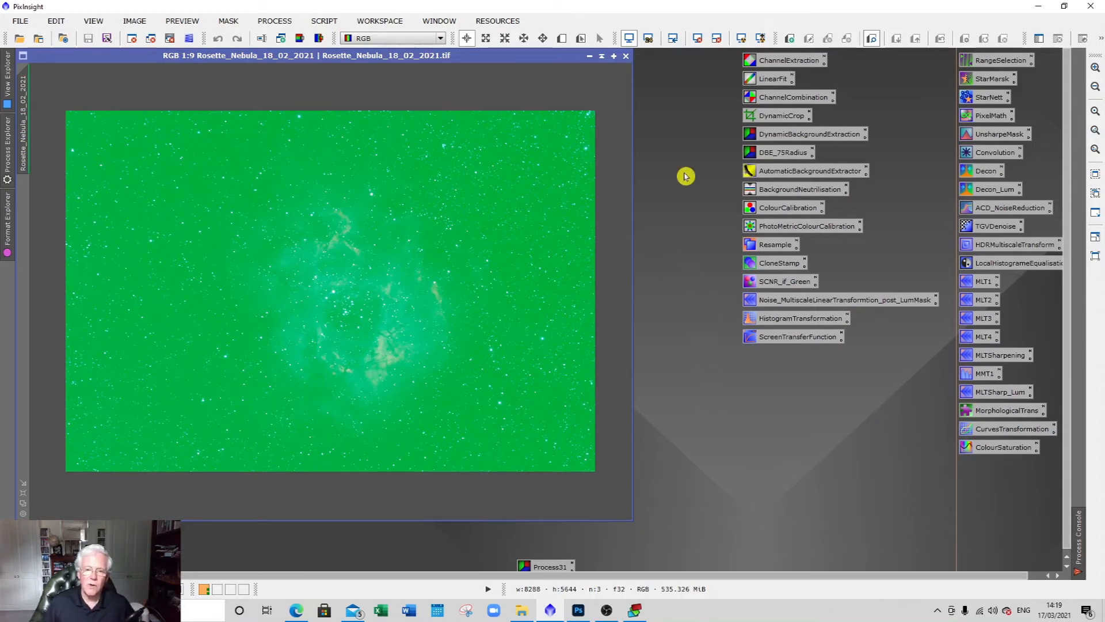
Examine the stars and the upper corners of the stretched Rosette Nebula image at higher magnification.
scroll(562, 237, up, 7)
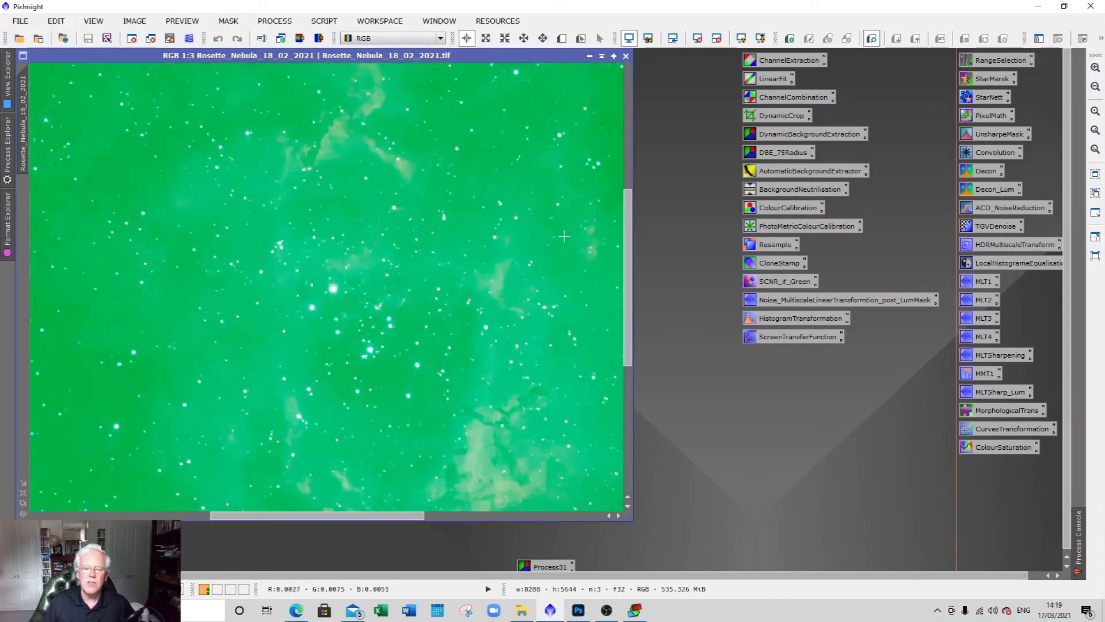
drag(368, 516, 638, 516)
drag(631, 254, 624, 93)
drag(520, 516, 42, 515)
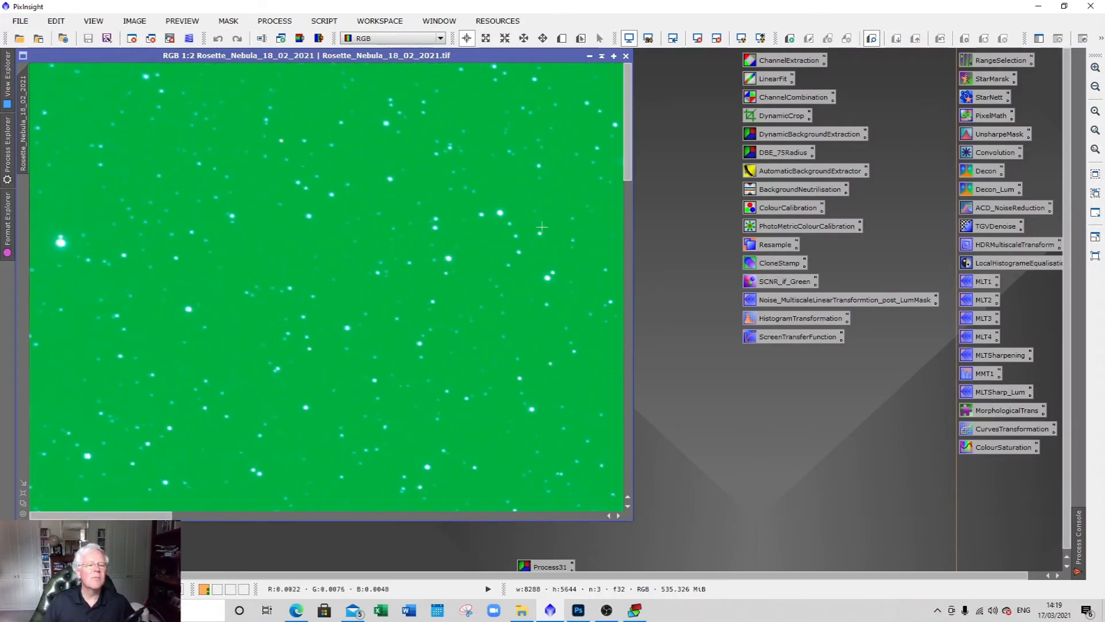
Examine the stars along the lower edge of the Rosette Nebula image at higher magnification.
drag(629, 166, 617, 530)
drag(143, 516, 300, 517)
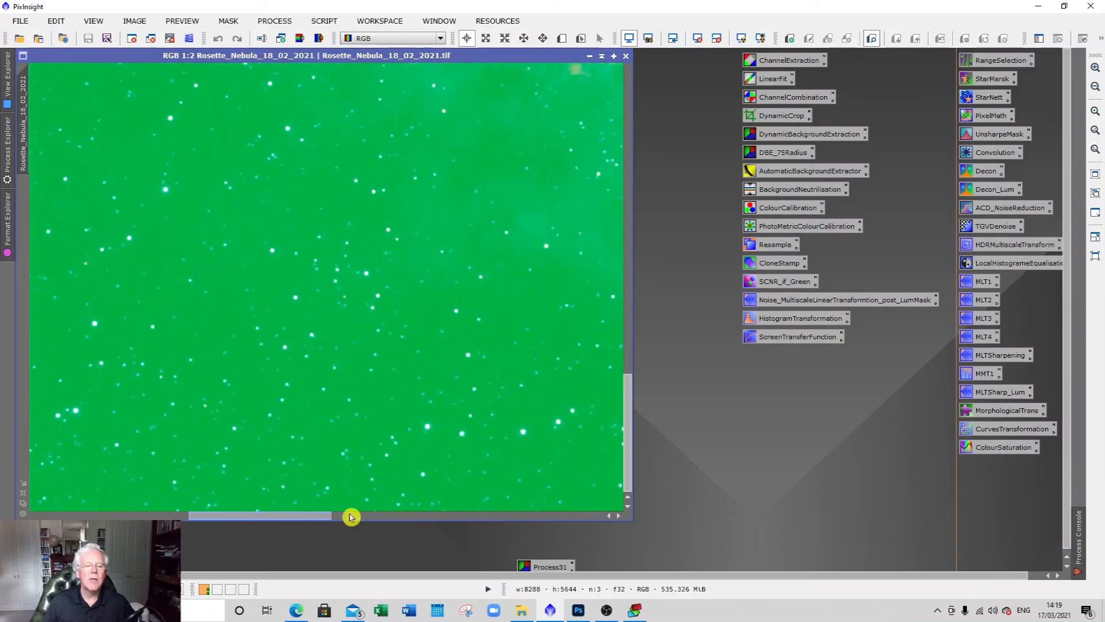
scroll(397, 391, up, 3)
scroll(407, 383, up, 4)
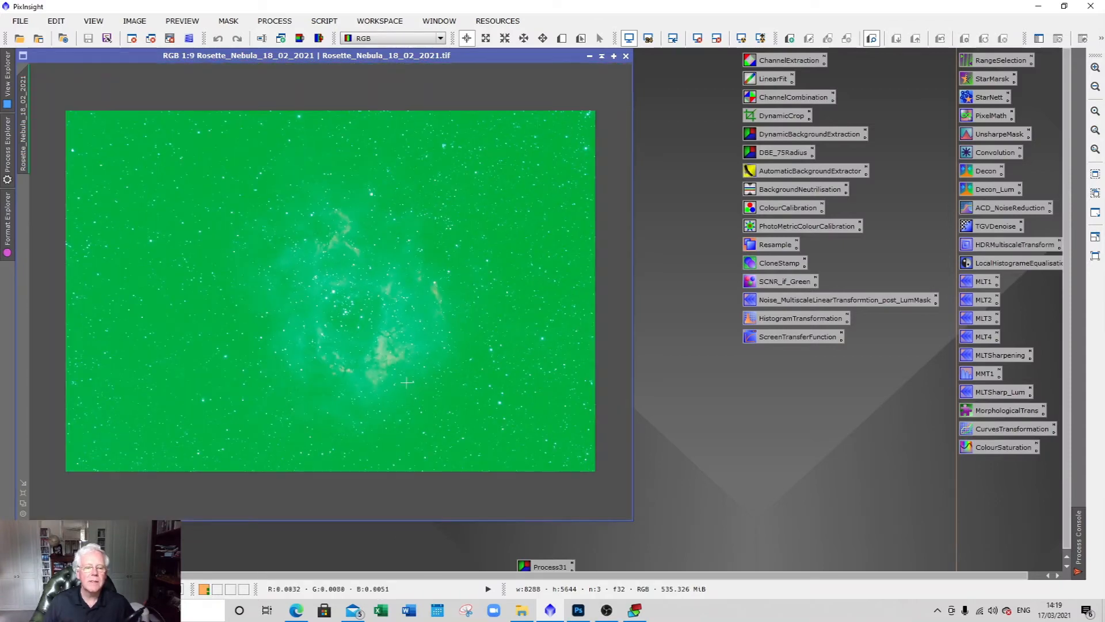
Trim all four edges of the image with DynamicCrop to 8216 x 5572 pixels and apply the crop.
click(783, 116)
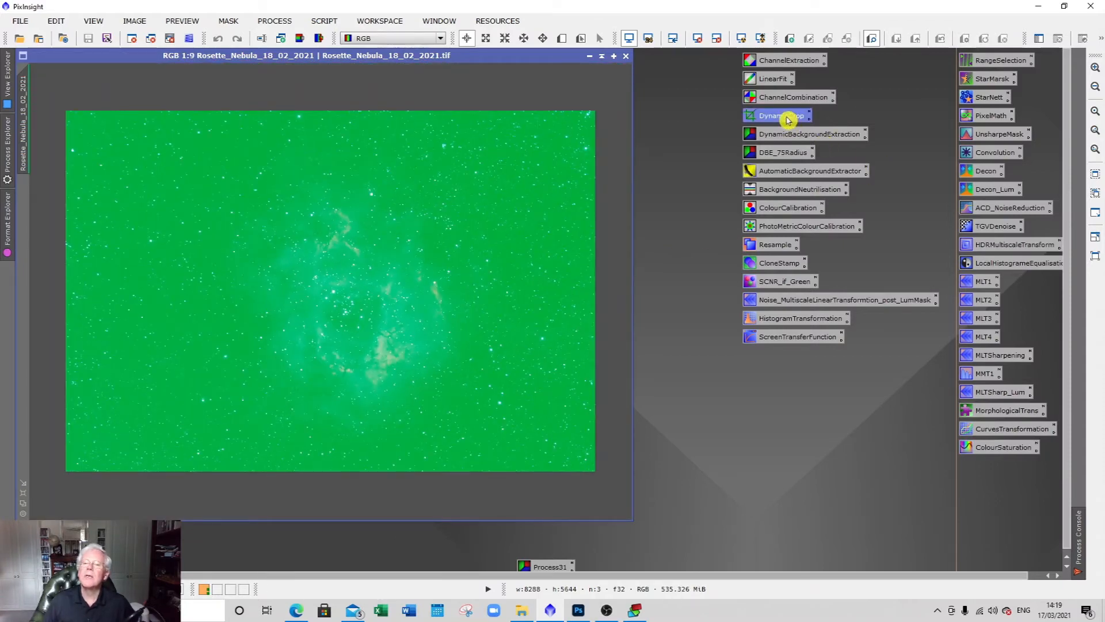
double_click(764, 120)
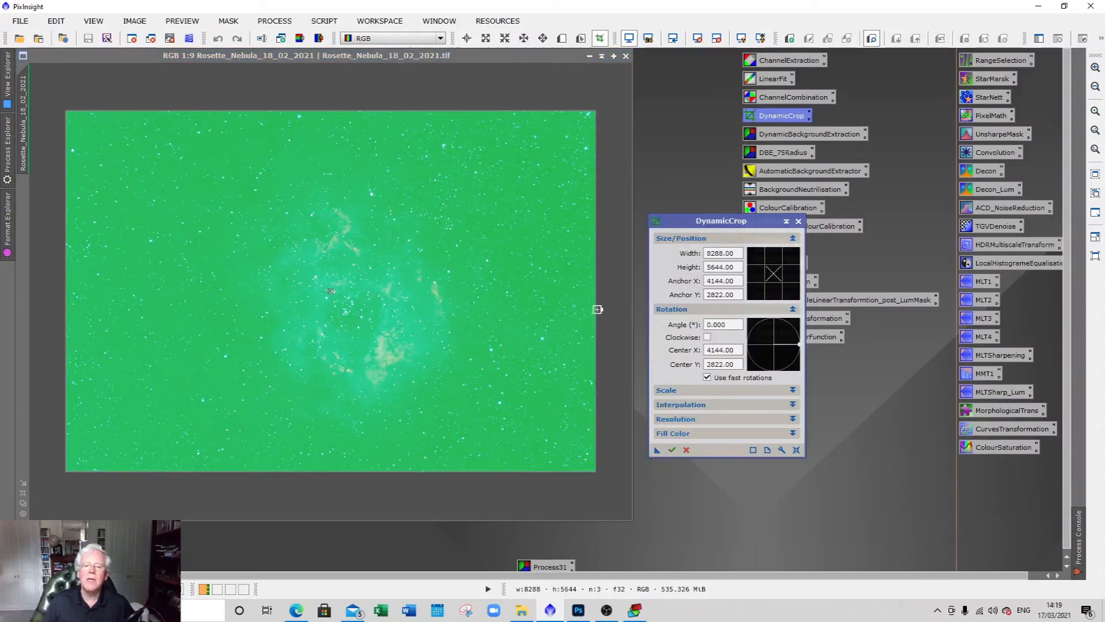
drag(597, 288, 594, 287)
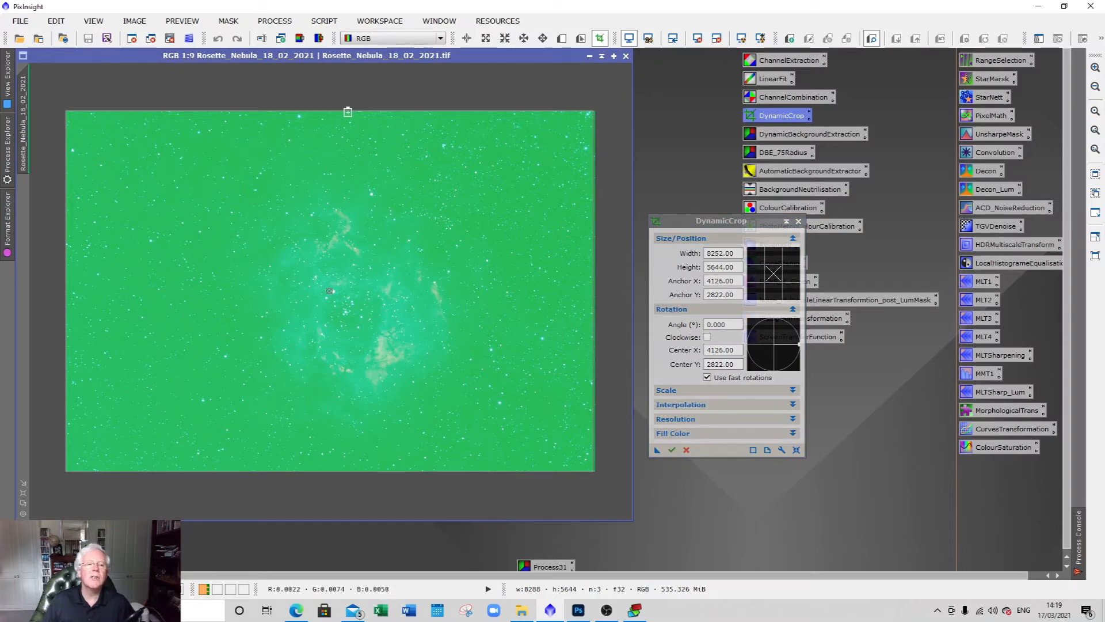
drag(347, 111, 347, 113)
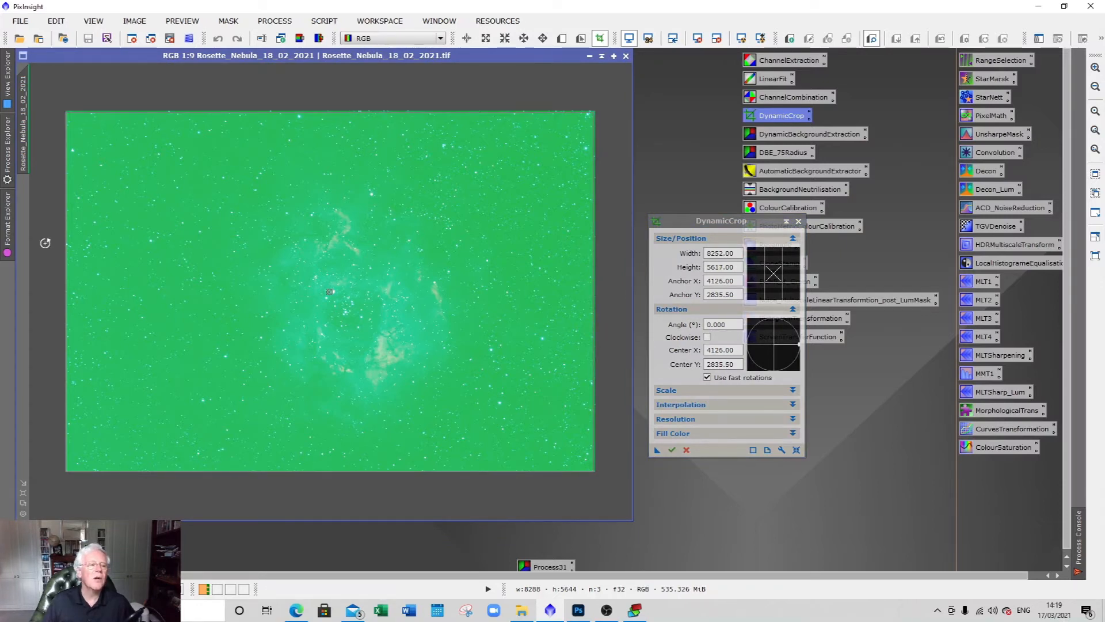
drag(65, 251, 67, 251)
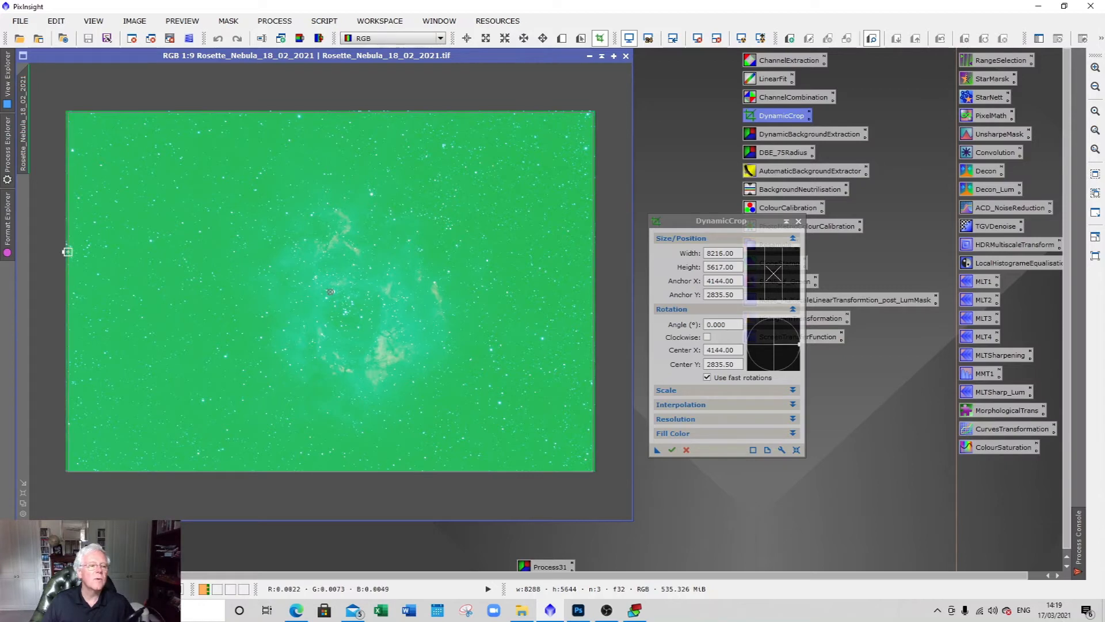
drag(300, 473, 298, 471)
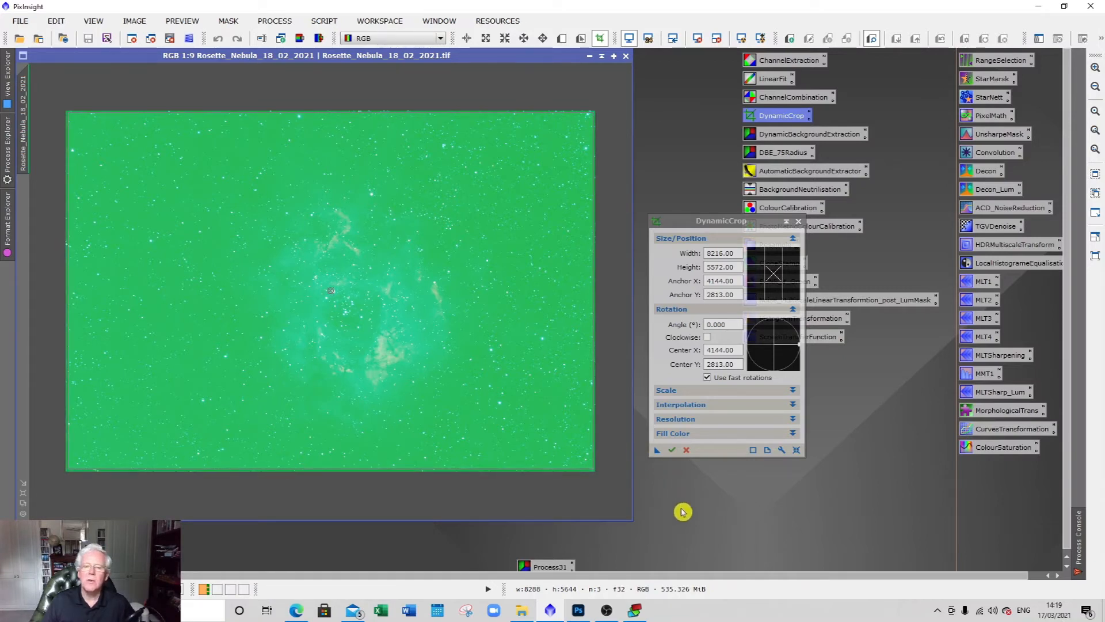
click(673, 450)
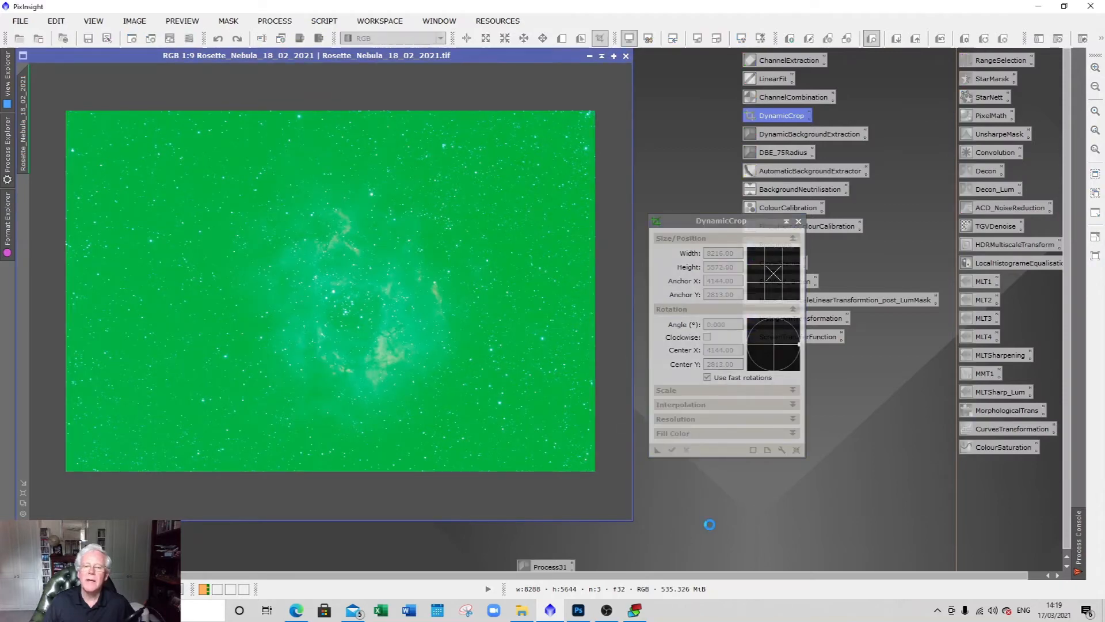
click(798, 223)
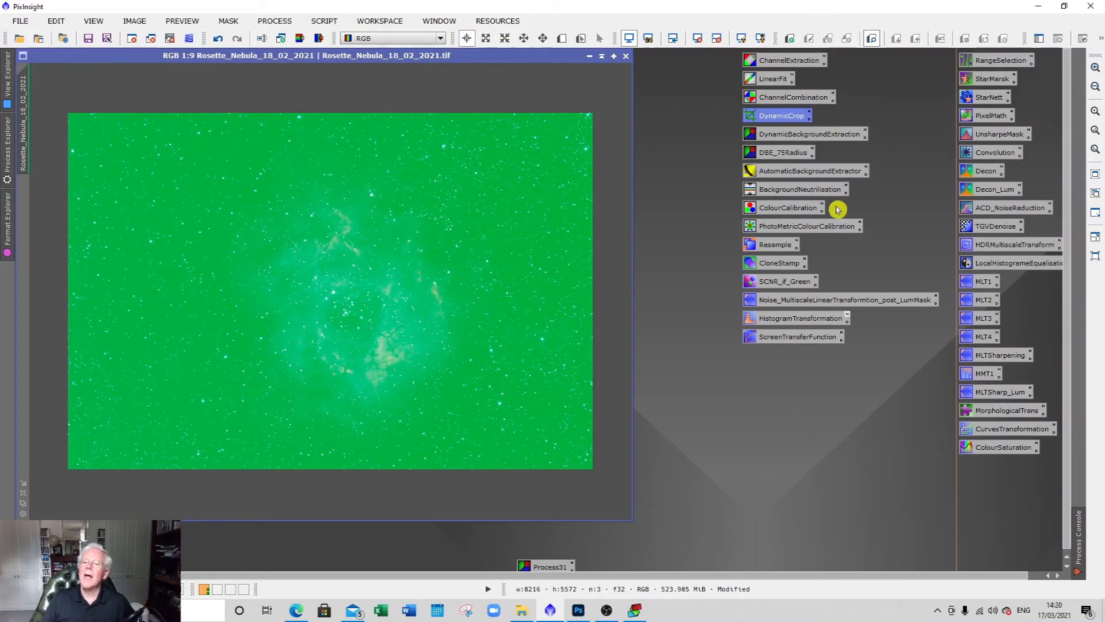
Load the DBE_75Radius preset for DynamicBackgroundExtraction and set its target image correction to Division.
double_click(771, 153)
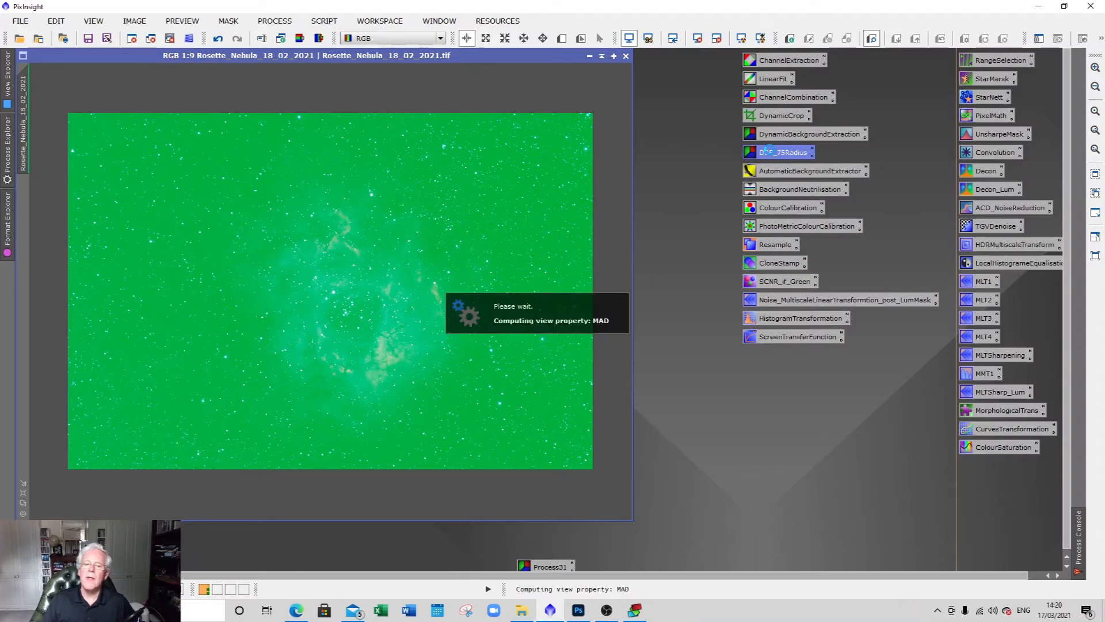
drag(768, 71, 769, 151)
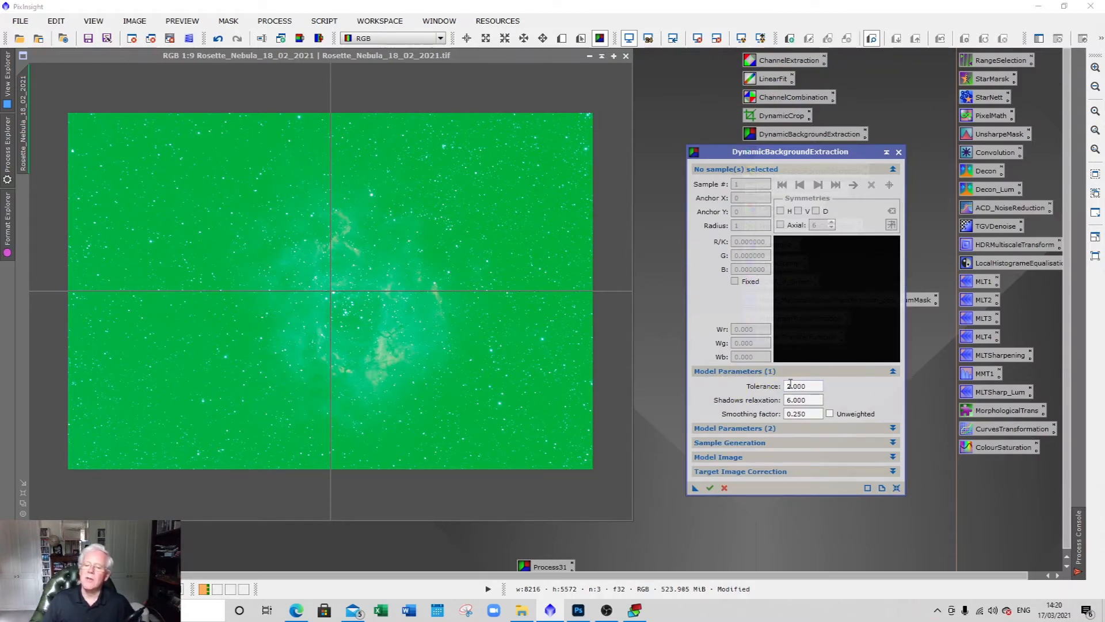
mouse_move(812, 384)
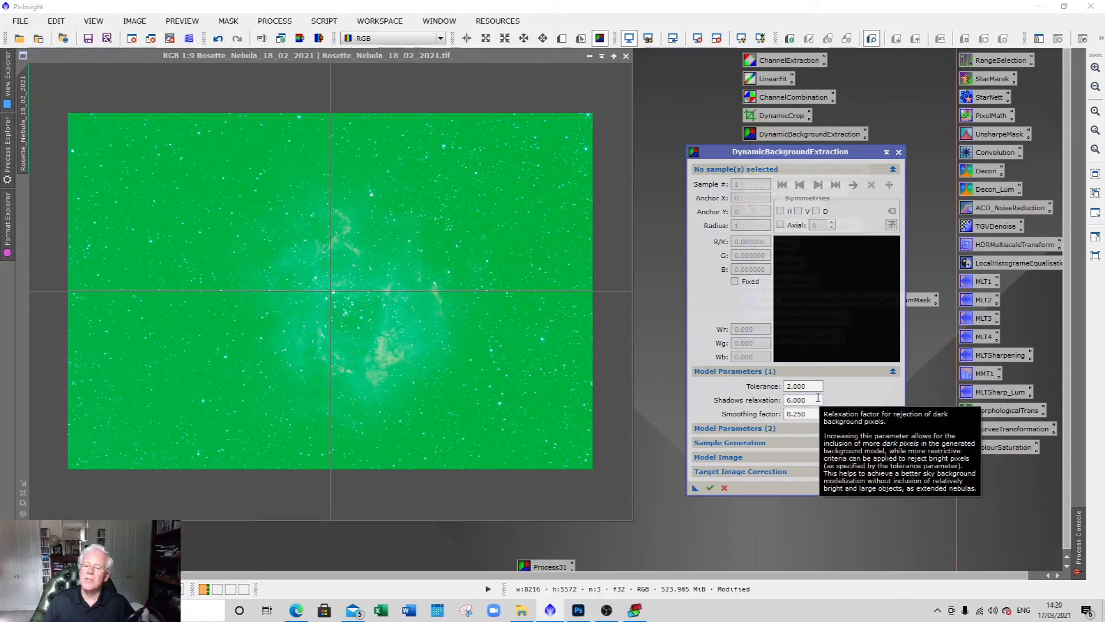
mouse_move(766, 412)
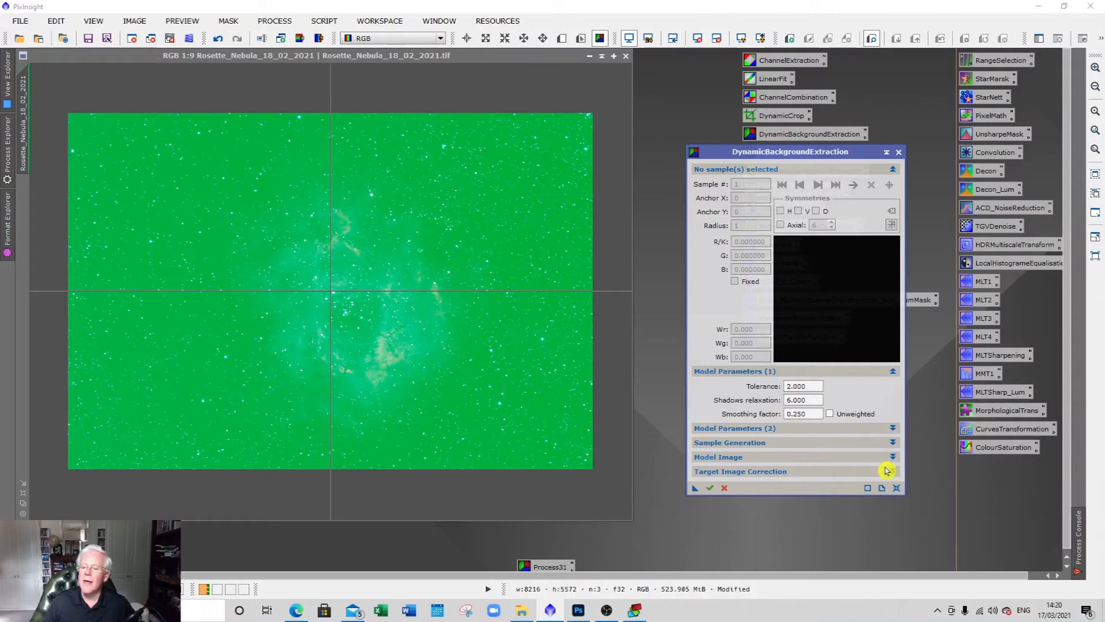
click(890, 472)
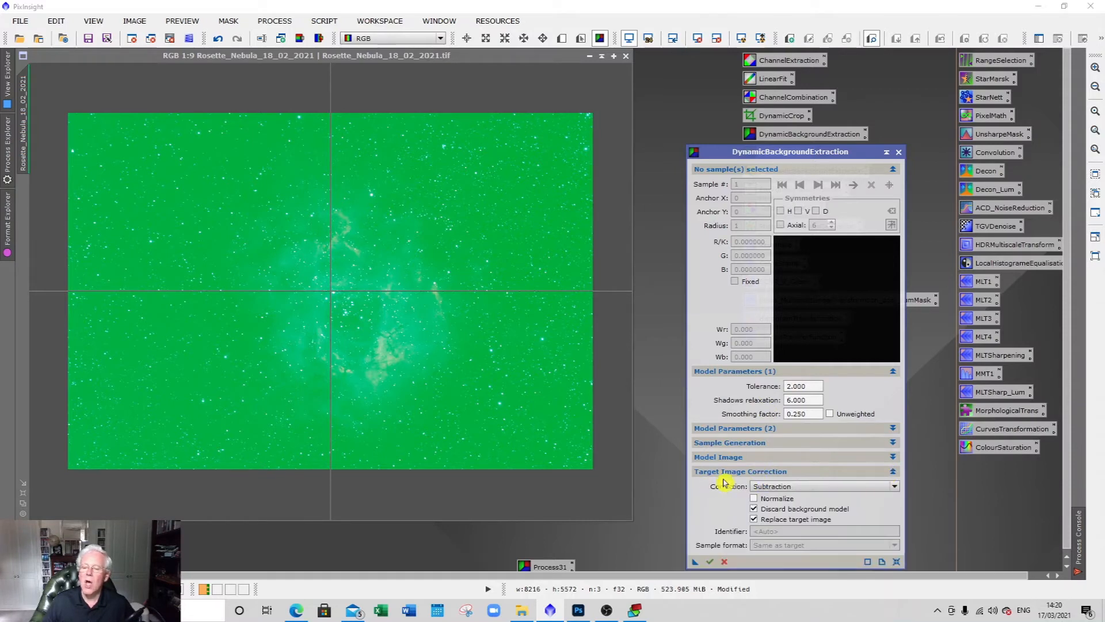
click(878, 489)
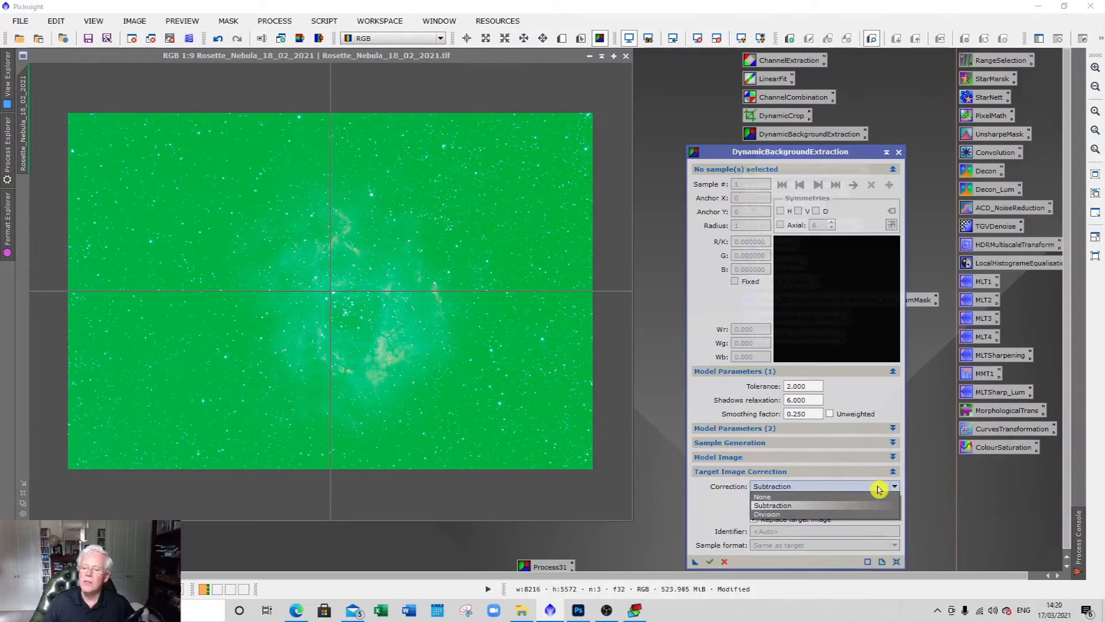
click(876, 512)
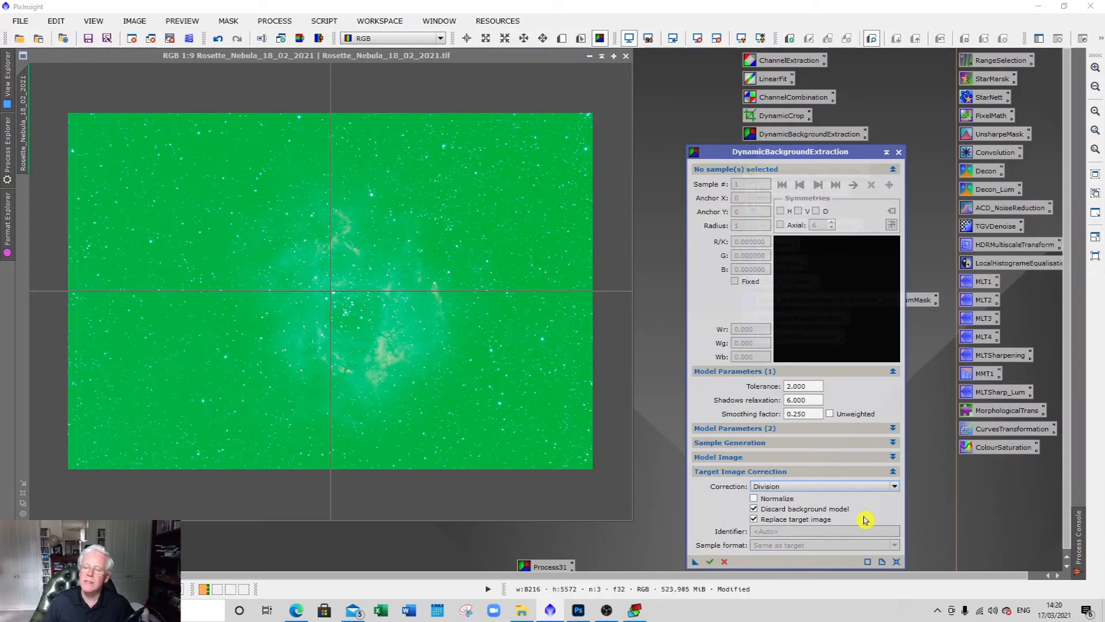
Set the default sample radius to 25 and generate the background samples with 15 per row.
click(892, 443)
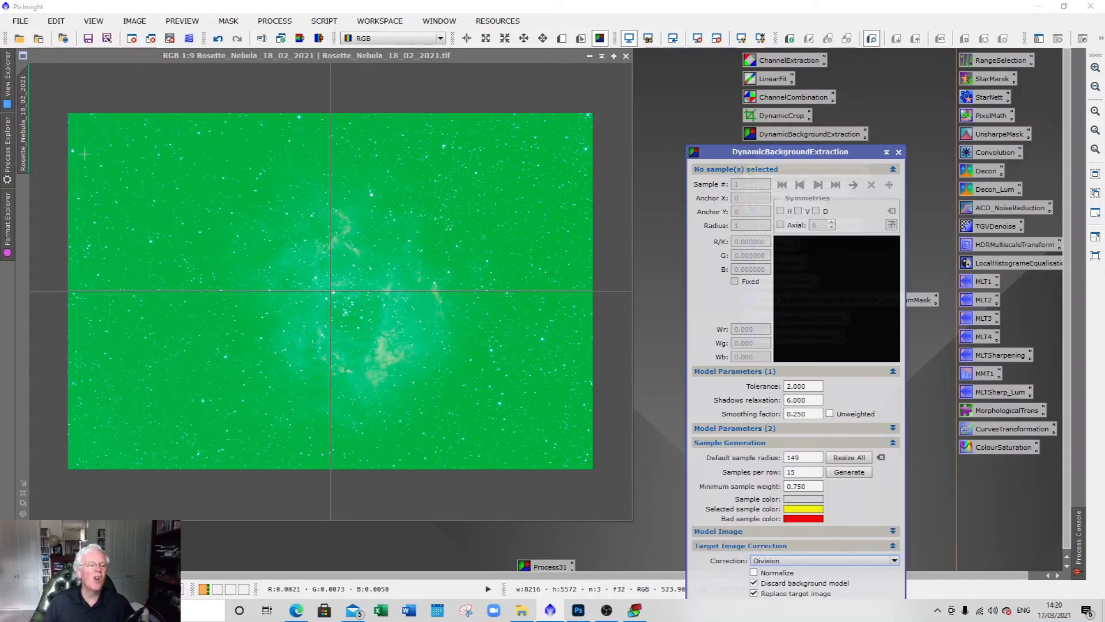
drag(806, 457, 781, 460)
text(3)
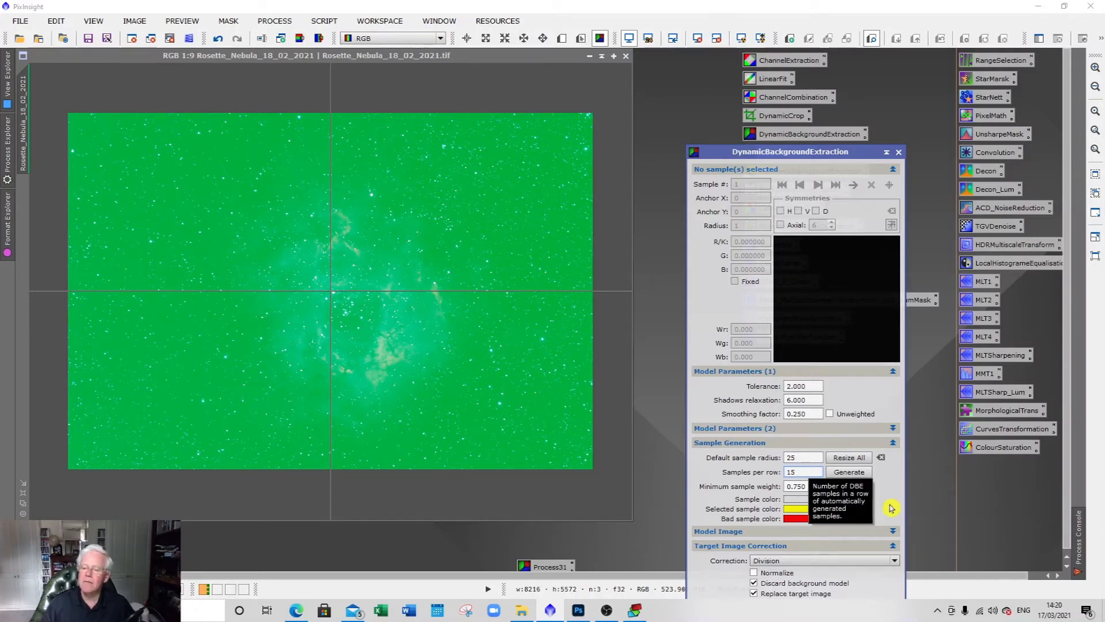
click(850, 472)
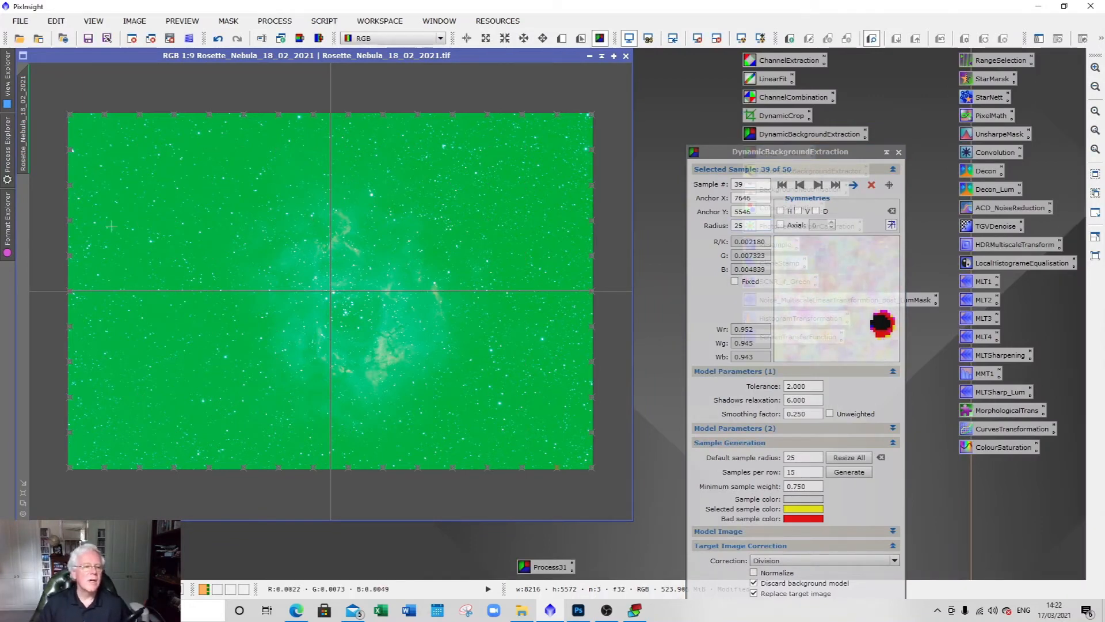
Move background samples 2 and 3 on the image's left edge slightly upward onto star-free background.
scroll(133, 262, up, 6)
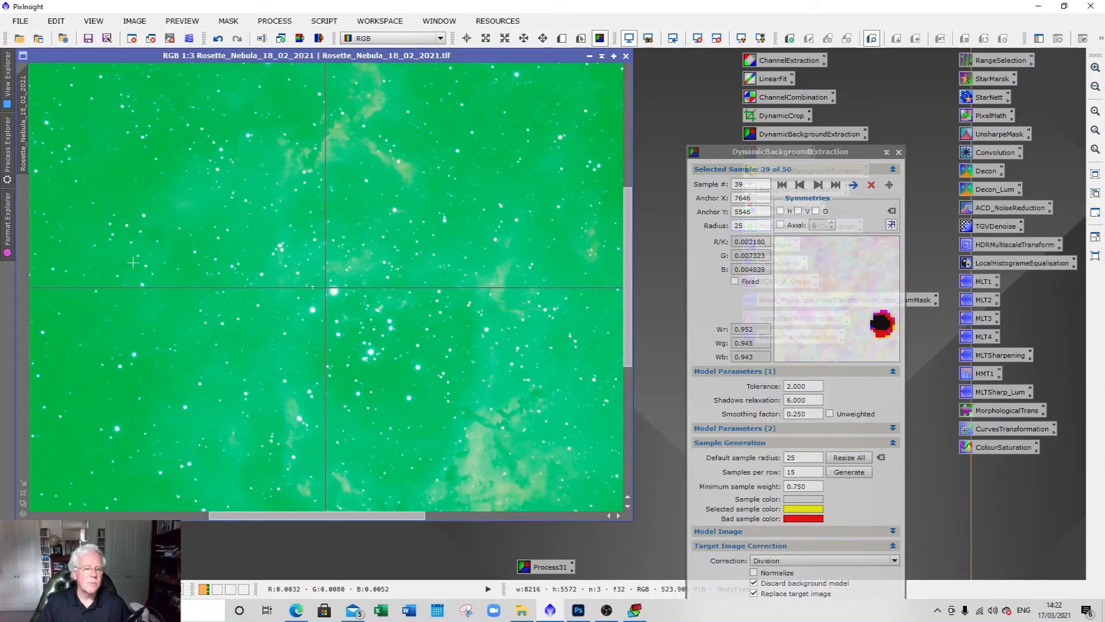
drag(261, 515, 31, 508)
drag(631, 234, 624, 81)
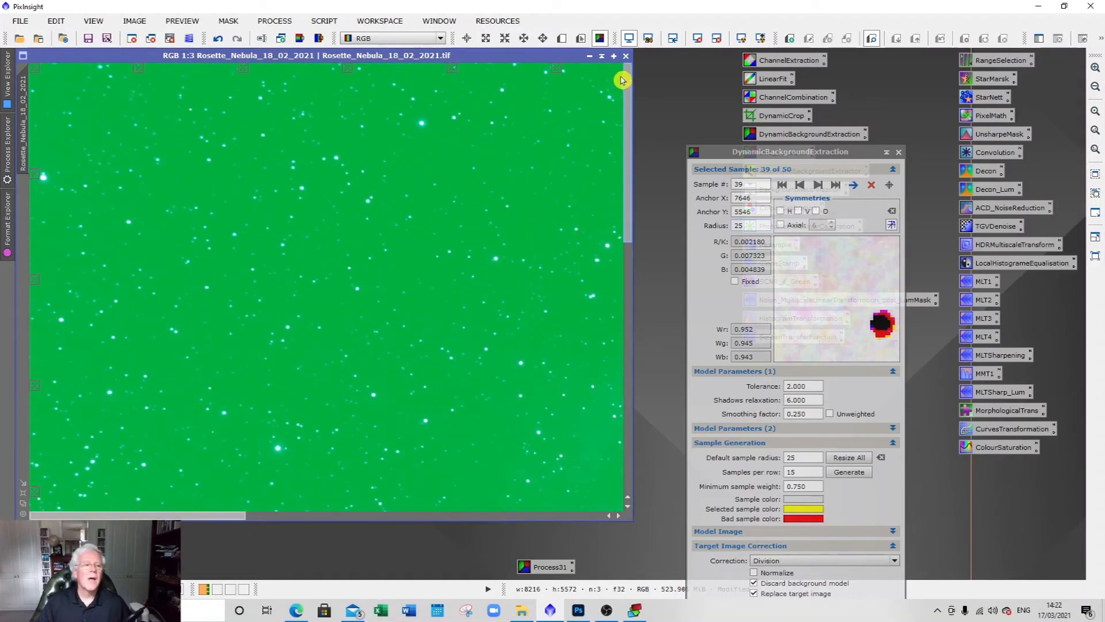
scroll(329, 190, up, 4)
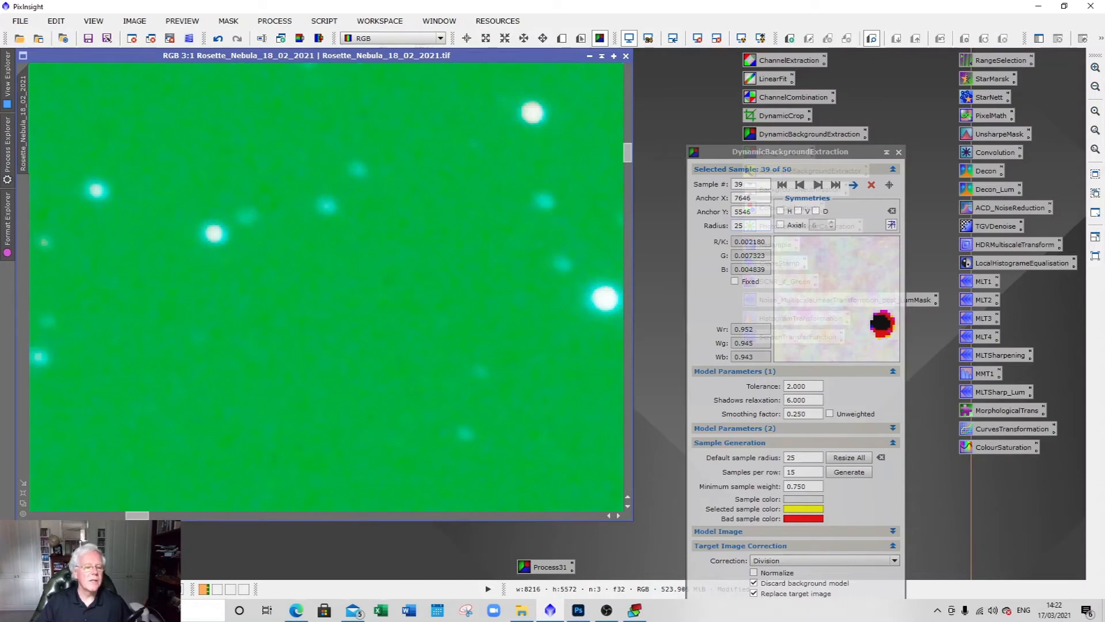
drag(129, 516, 36, 516)
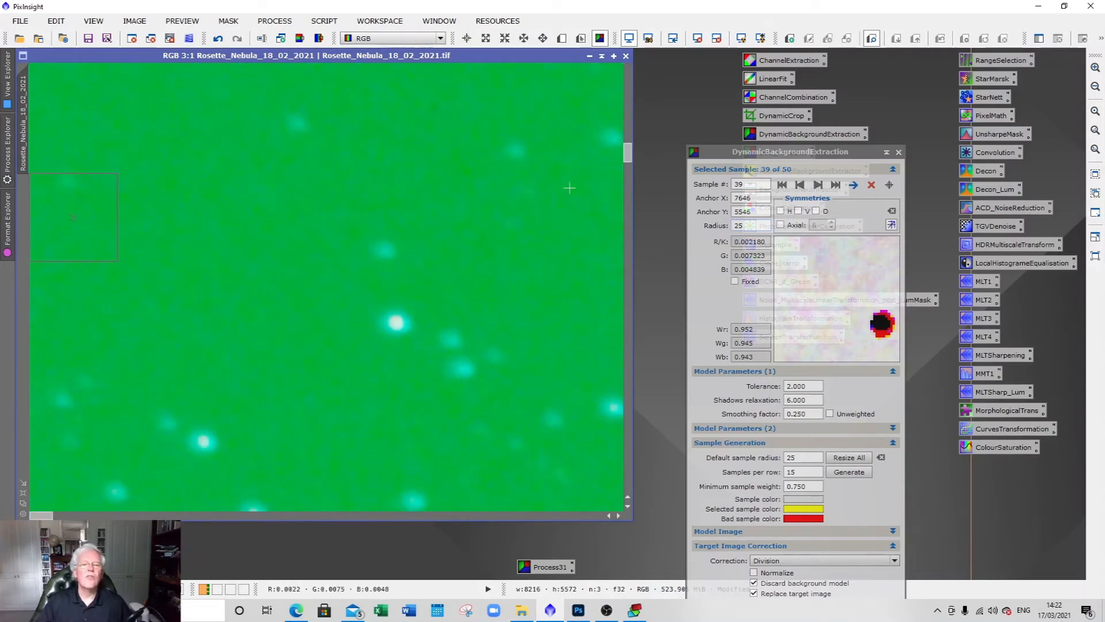
drag(631, 158, 624, 110)
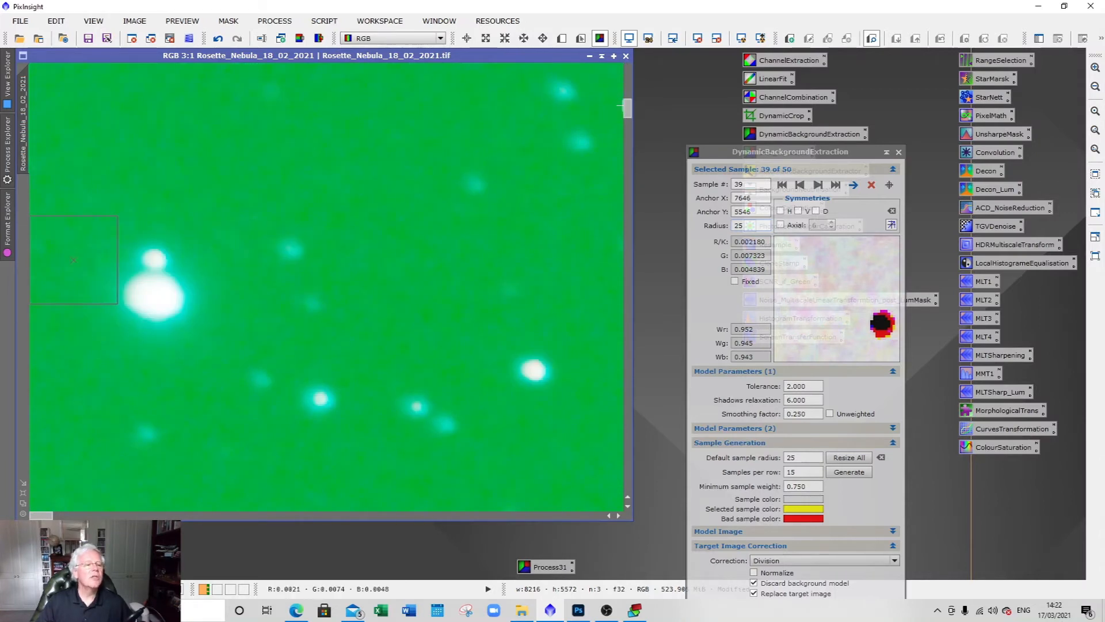
click(59, 195)
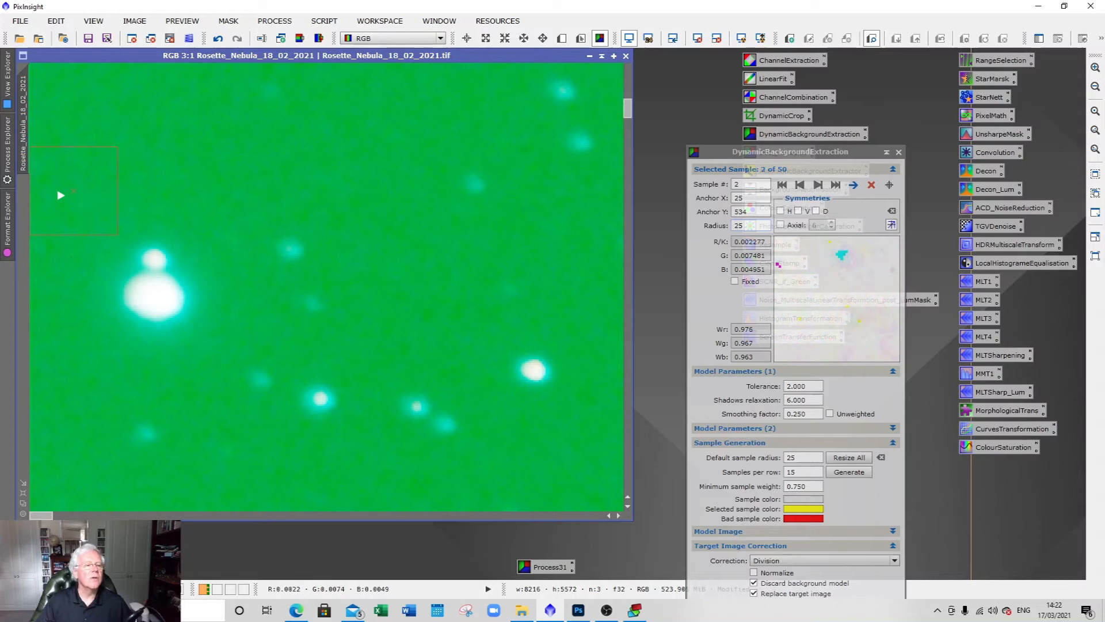
click(627, 119)
drag(626, 122, 624, 161)
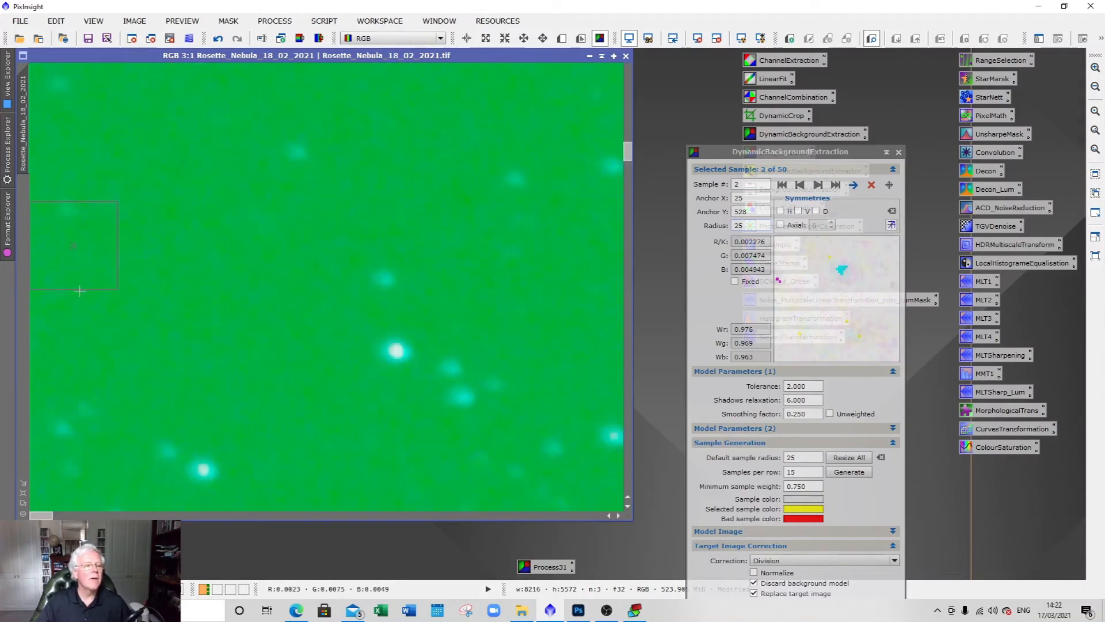
click(87, 157)
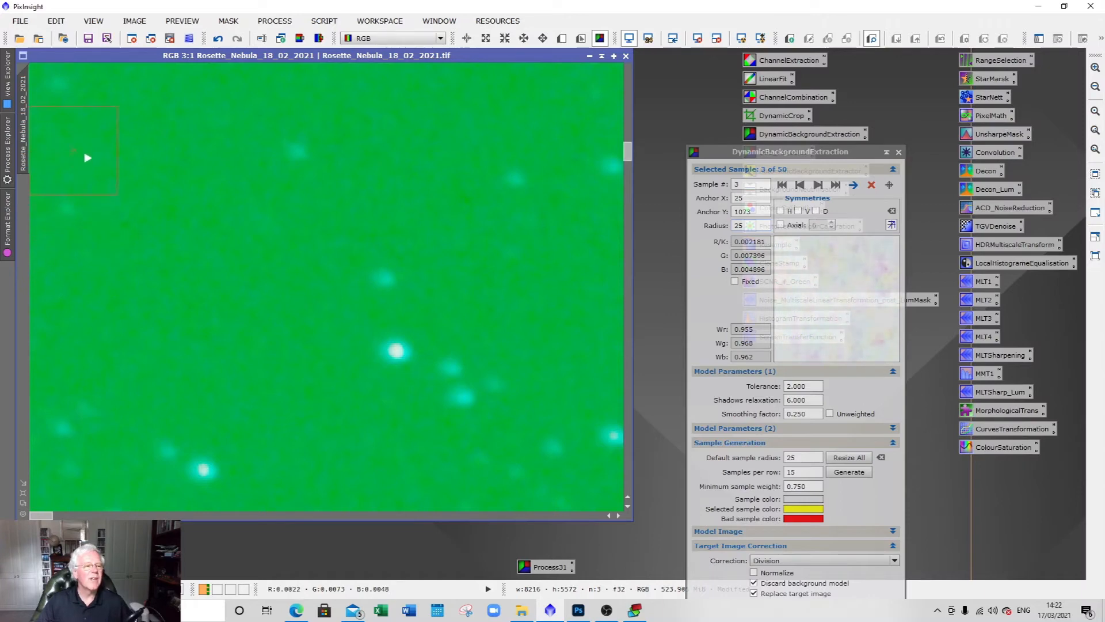
Reposition background sample 5 on the image's left edge, then delete that sample.
drag(628, 150, 626, 233)
drag(86, 321, 57, 261)
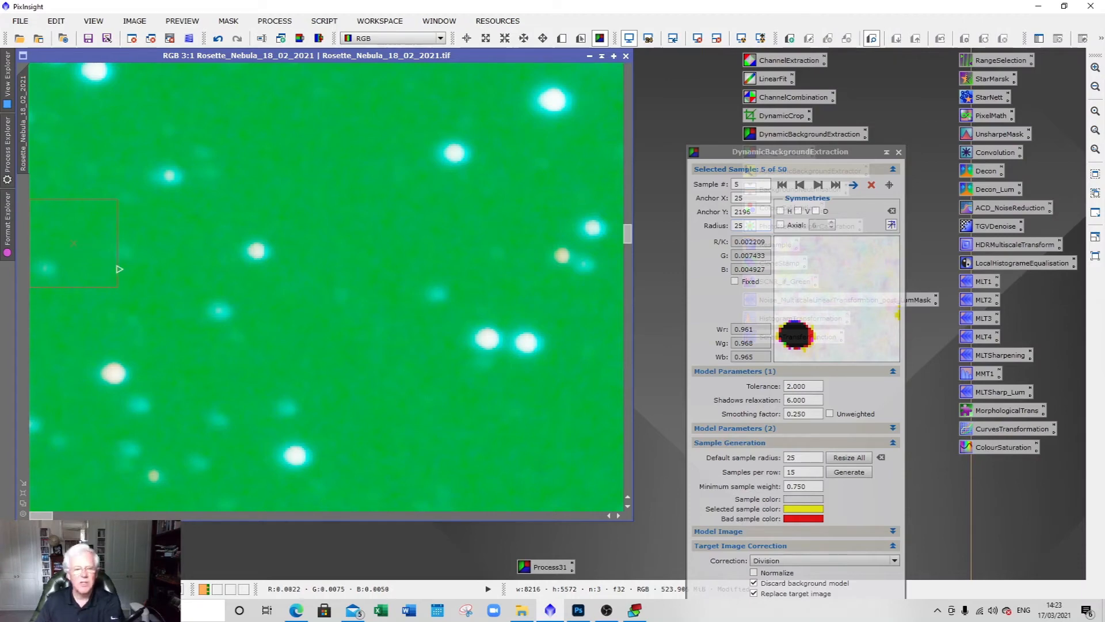
key(Delete)
Shift the next two background samples further down the image's left edge upward onto clear sky.
drag(628, 235, 622, 283)
drag(90, 253, 88, 206)
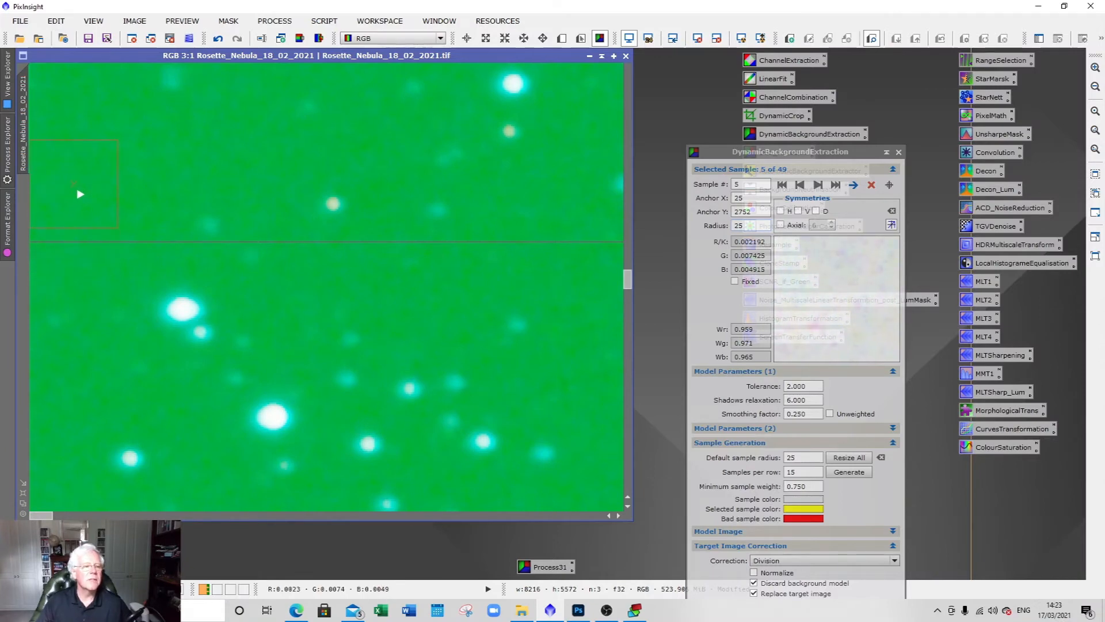
drag(629, 279, 621, 326)
drag(88, 251, 79, 160)
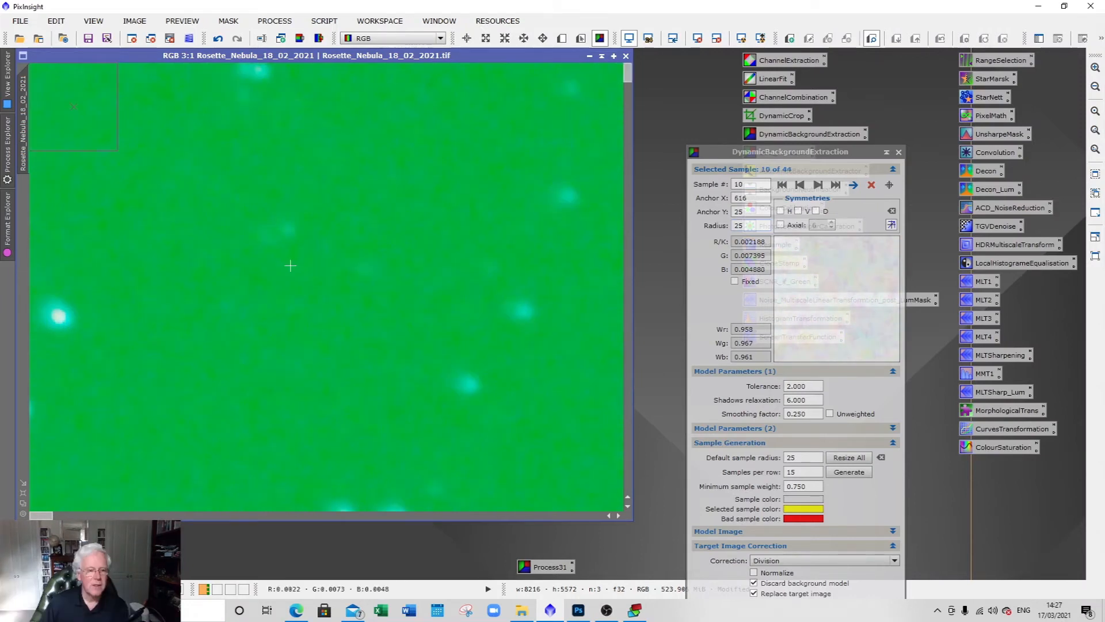
Save the DynamicBackgroundExtraction settings and their samples as a new process icon on the workspace.
scroll(290, 265, down, 8)
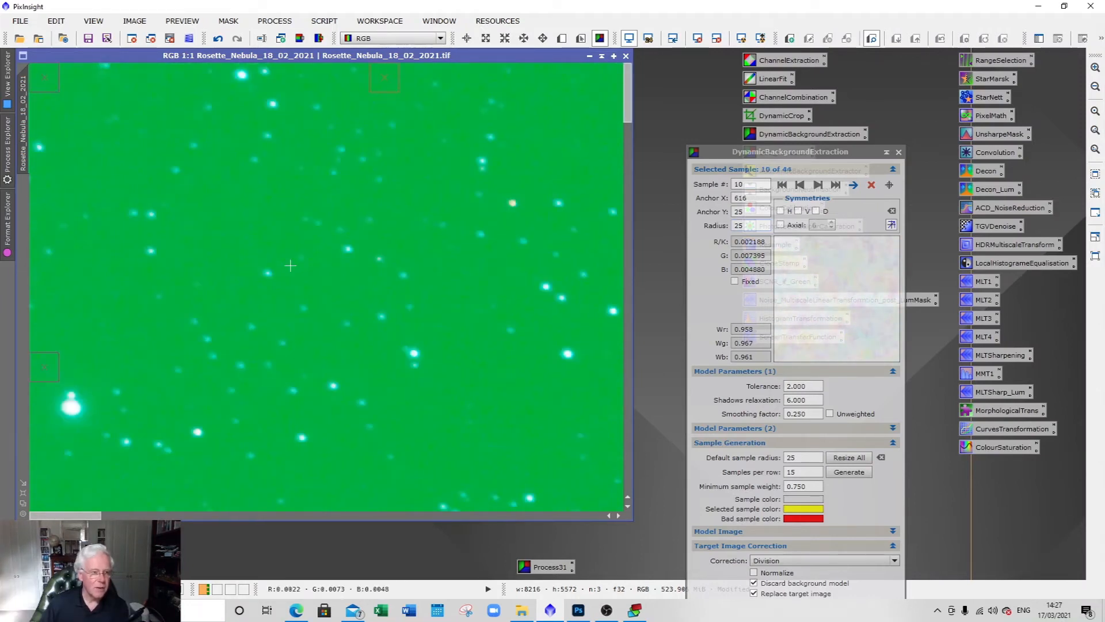
scroll(289, 265, down, 1)
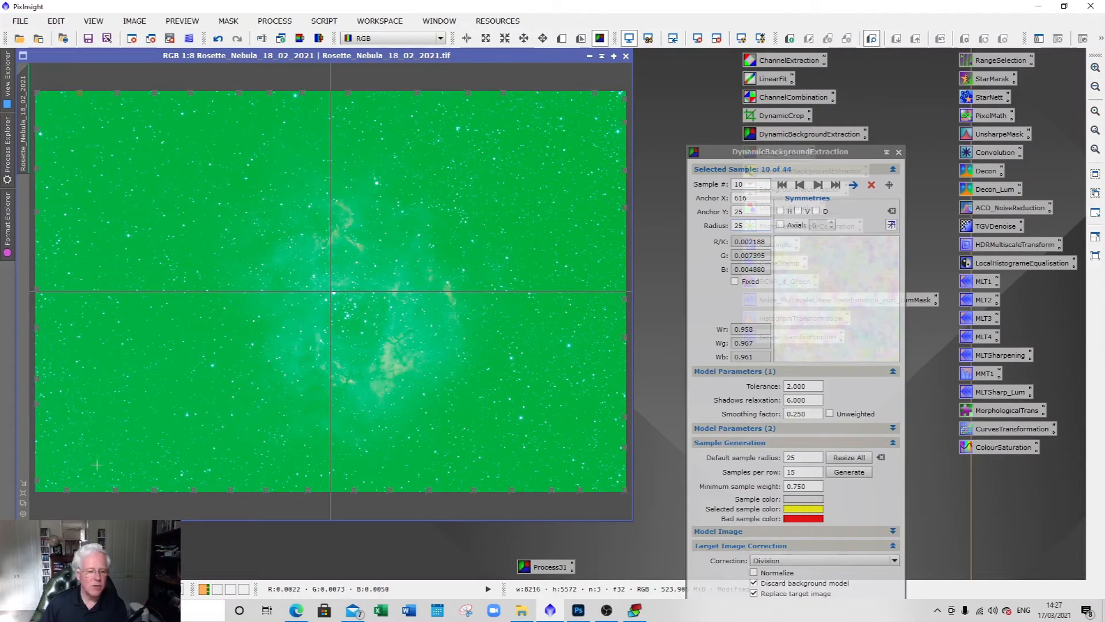
drag(724, 153, 734, 98)
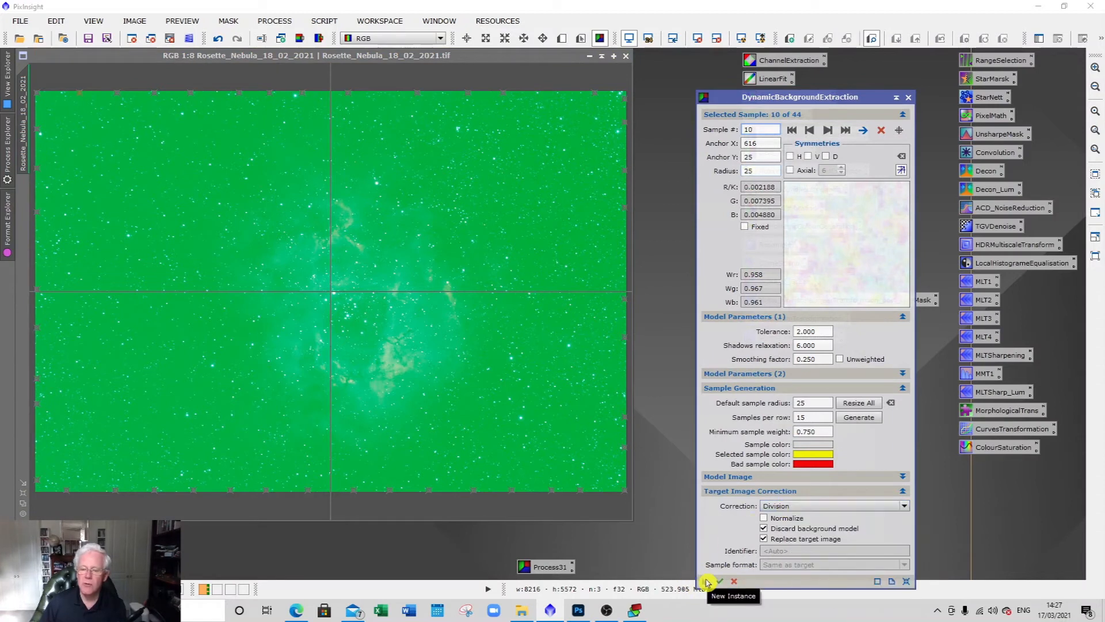
drag(707, 583, 665, 552)
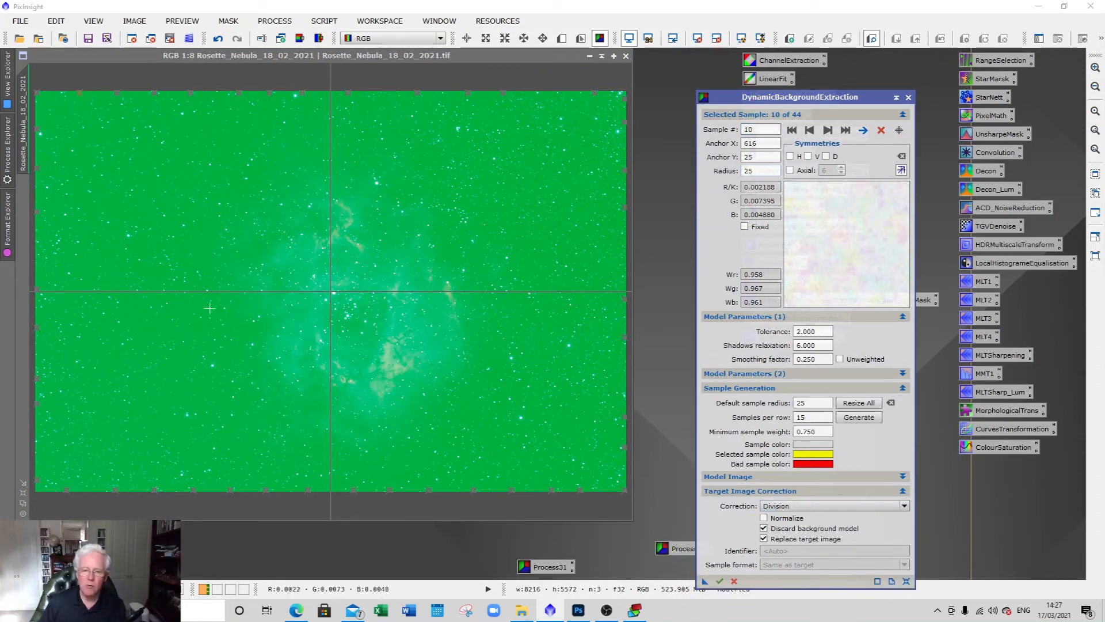
Run DynamicBackgroundExtraction on the Rosette image with Division correction, close its session and auto-stretch the display of the result.
click(720, 581)
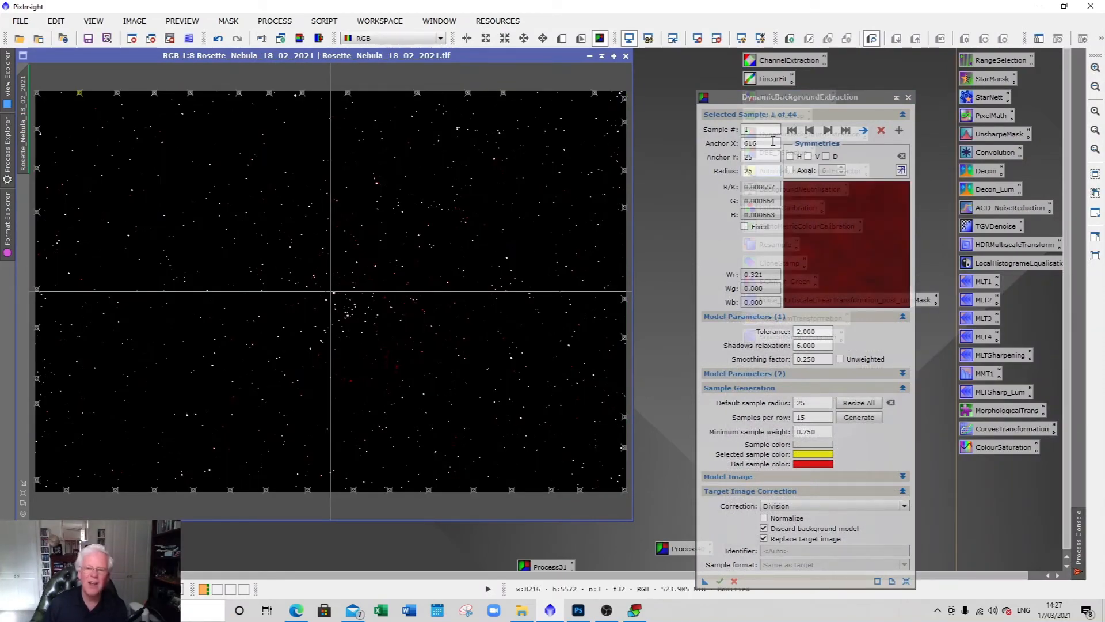
click(909, 98)
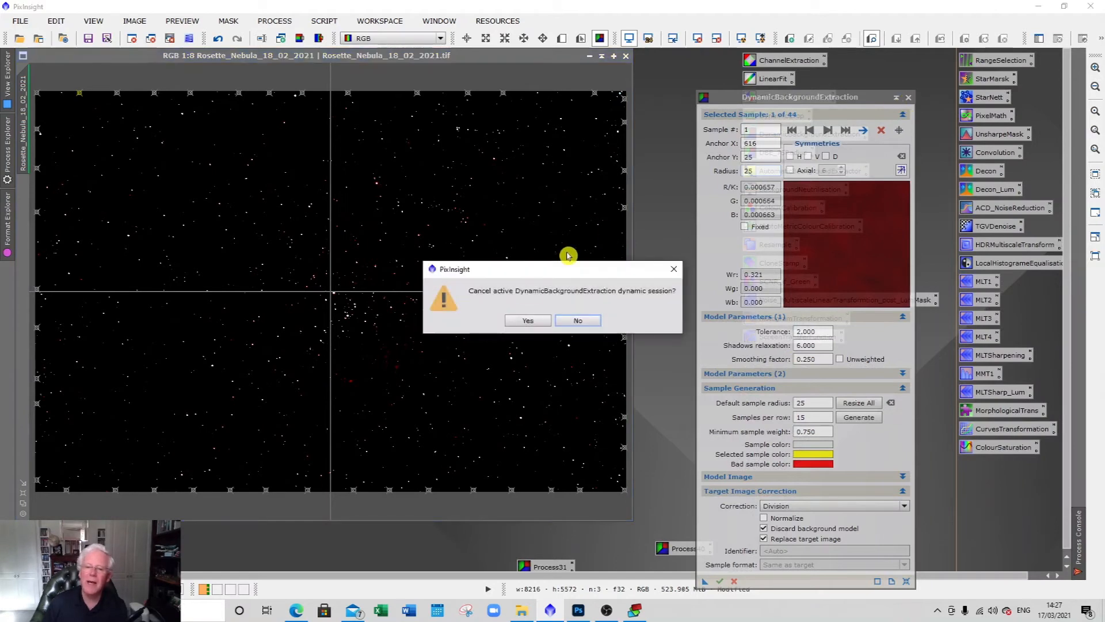
click(528, 320)
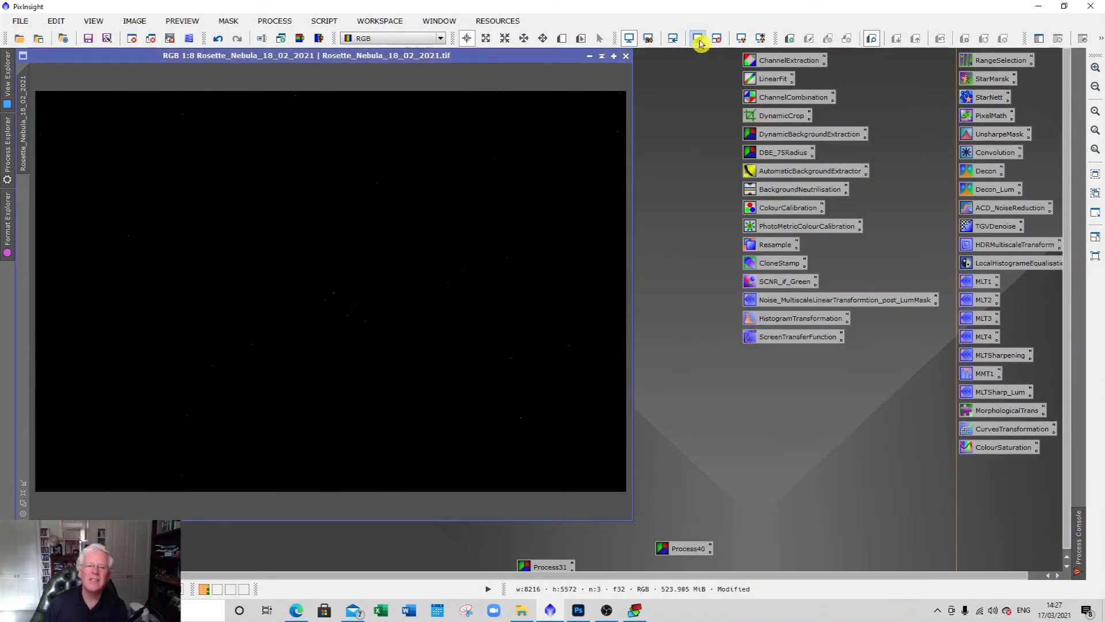
click(742, 39)
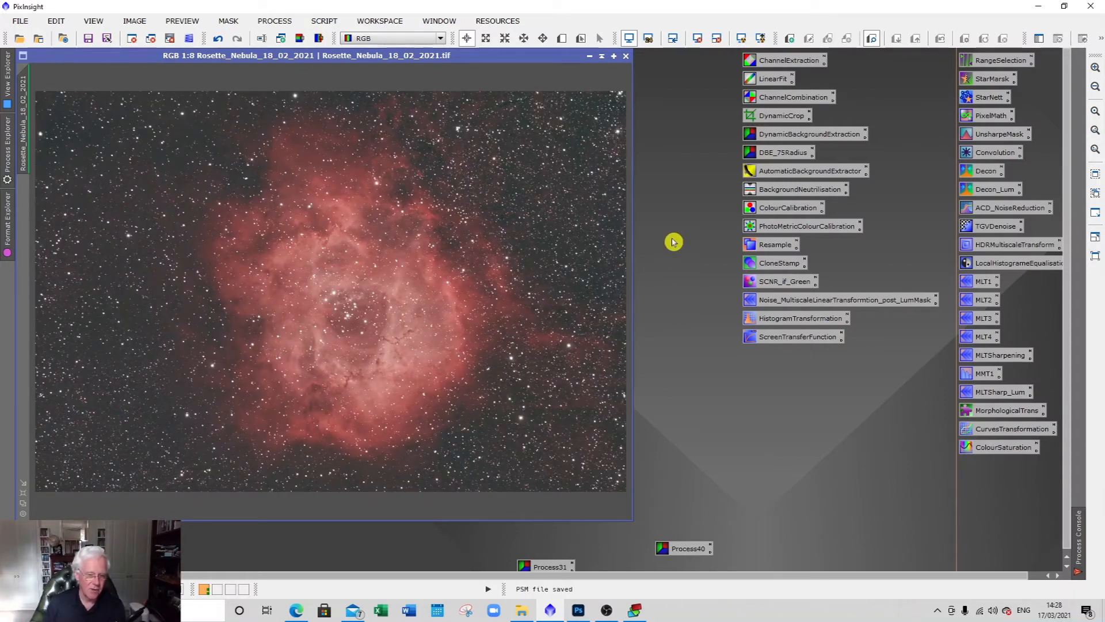
Reload the saved Process40 background extraction settings, set the correction to Subtraction, run it on the image and close the session.
double_click(684, 550)
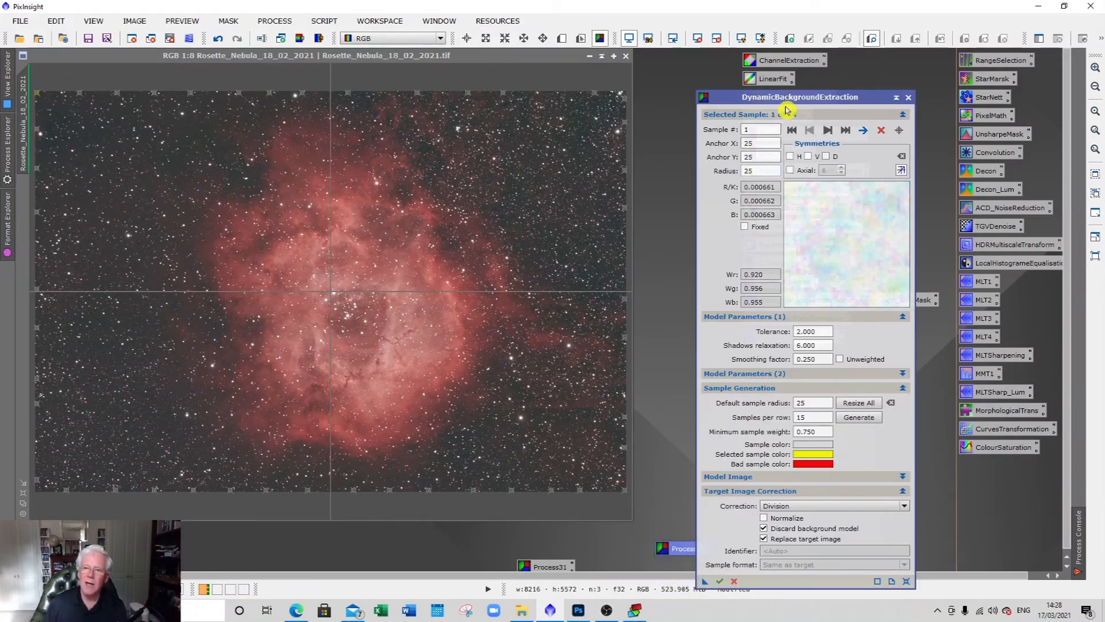
drag(778, 101, 771, 61)
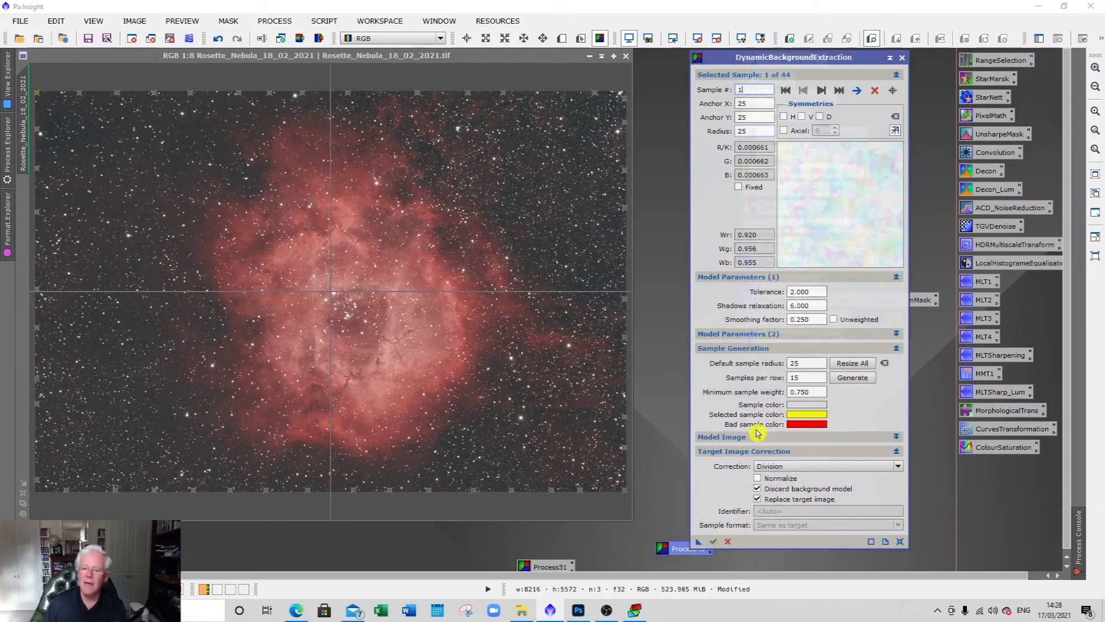
click(861, 464)
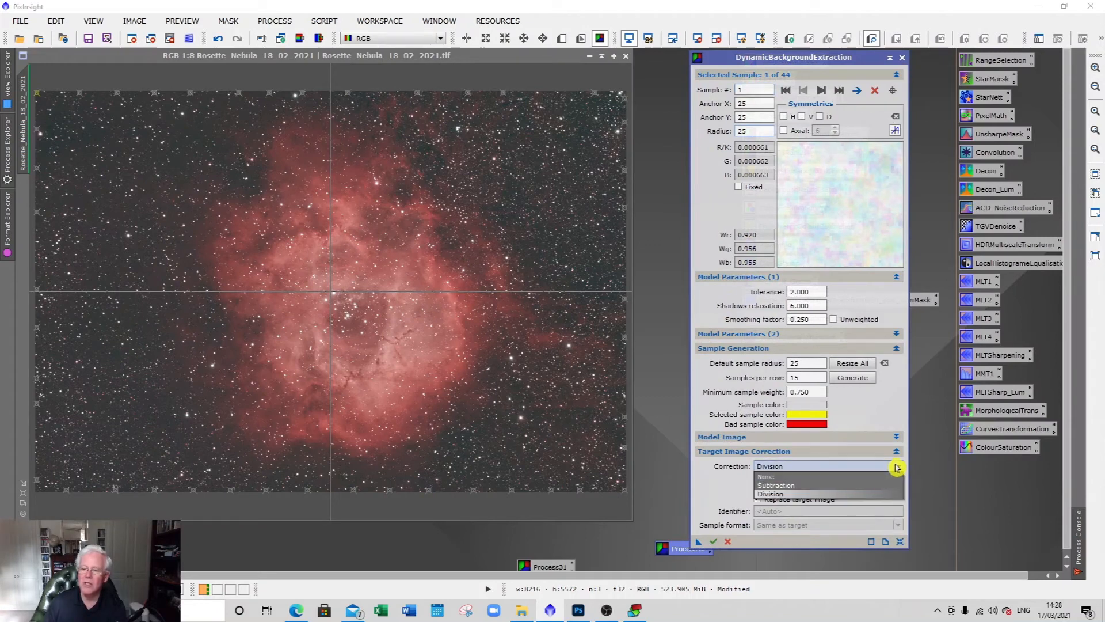
click(852, 487)
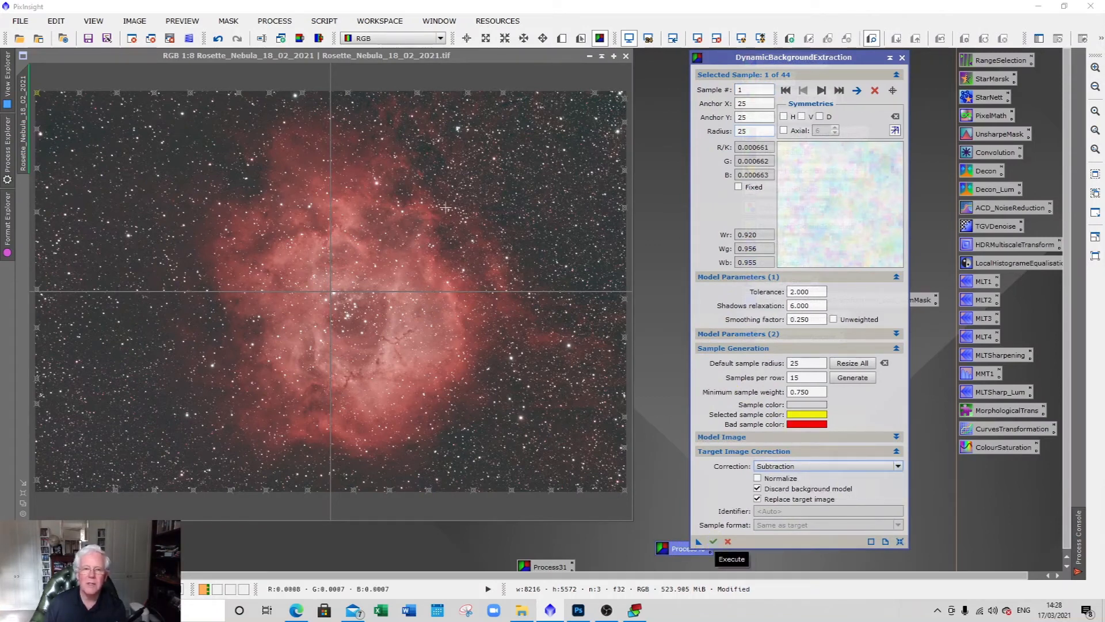
click(714, 541)
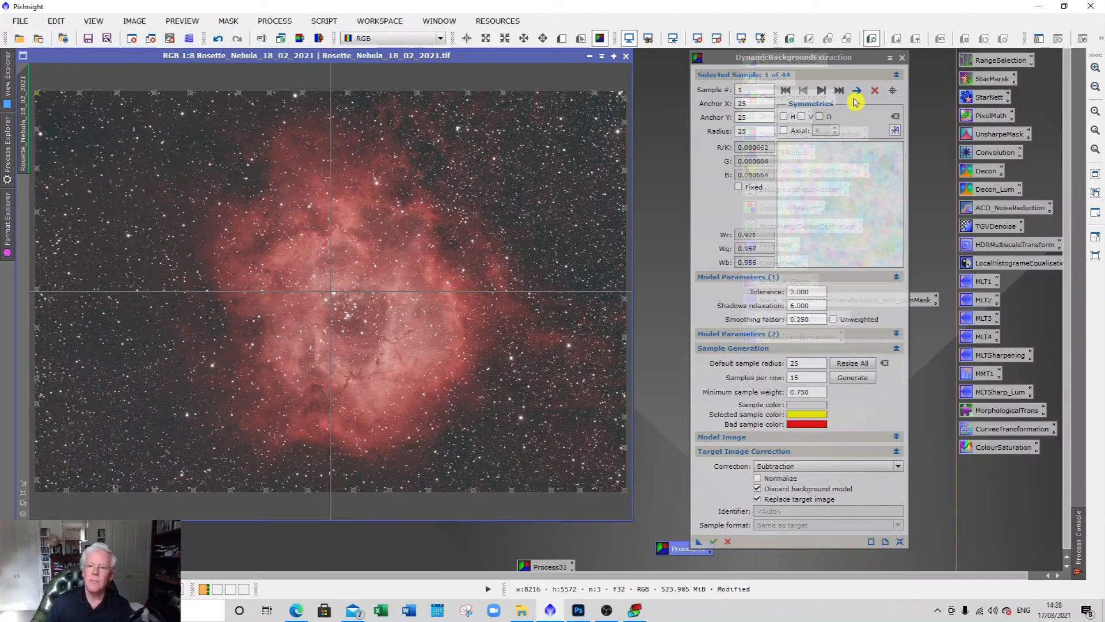
click(902, 58)
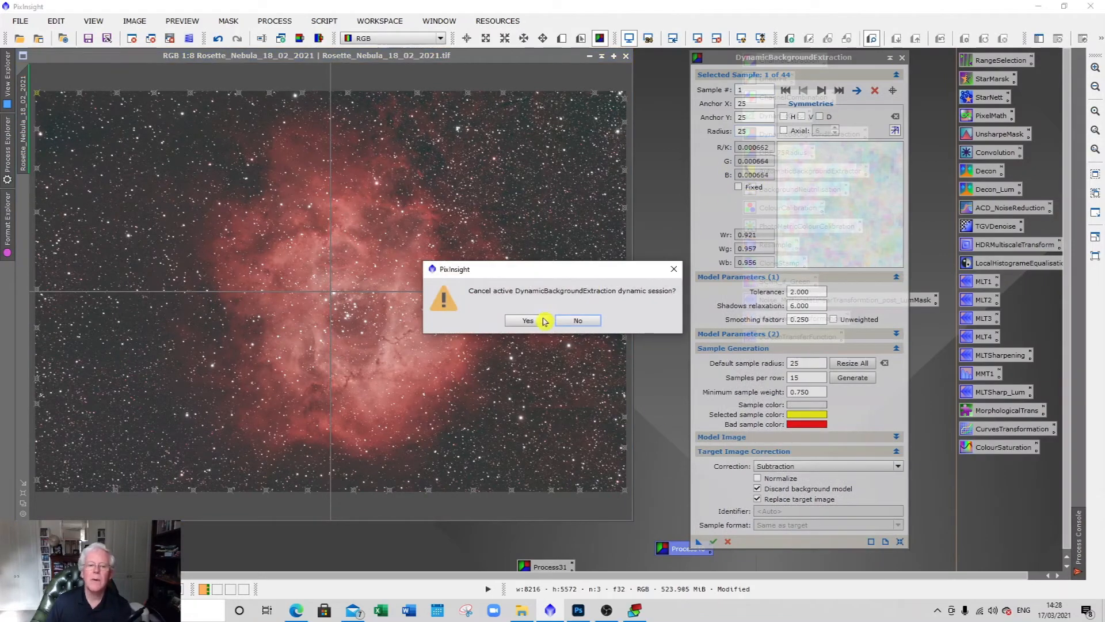
click(543, 320)
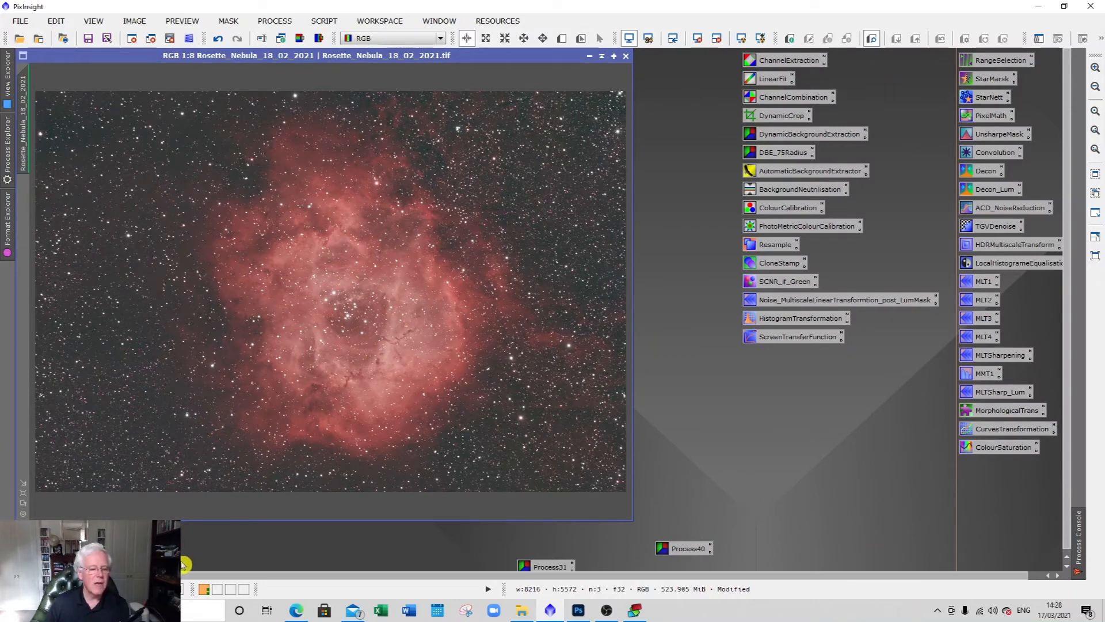
Start saving a bundled project and browse to the folder D:\Astrophotograph\Deep Sky Images\NGC2244 - Rosetta Nebula.
click(17, 23)
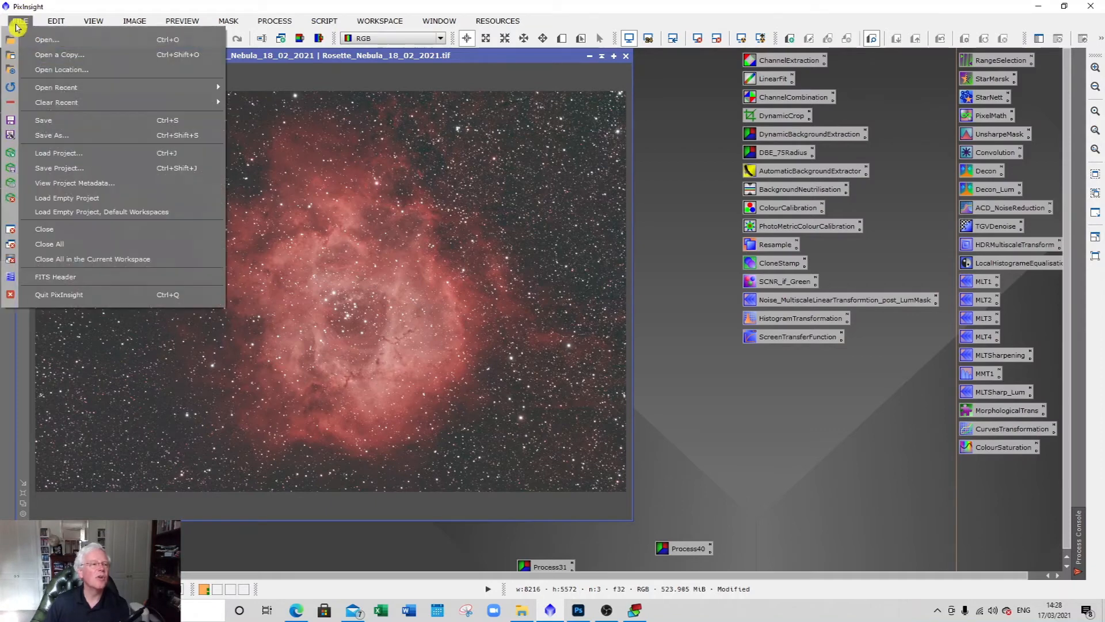
click(43, 169)
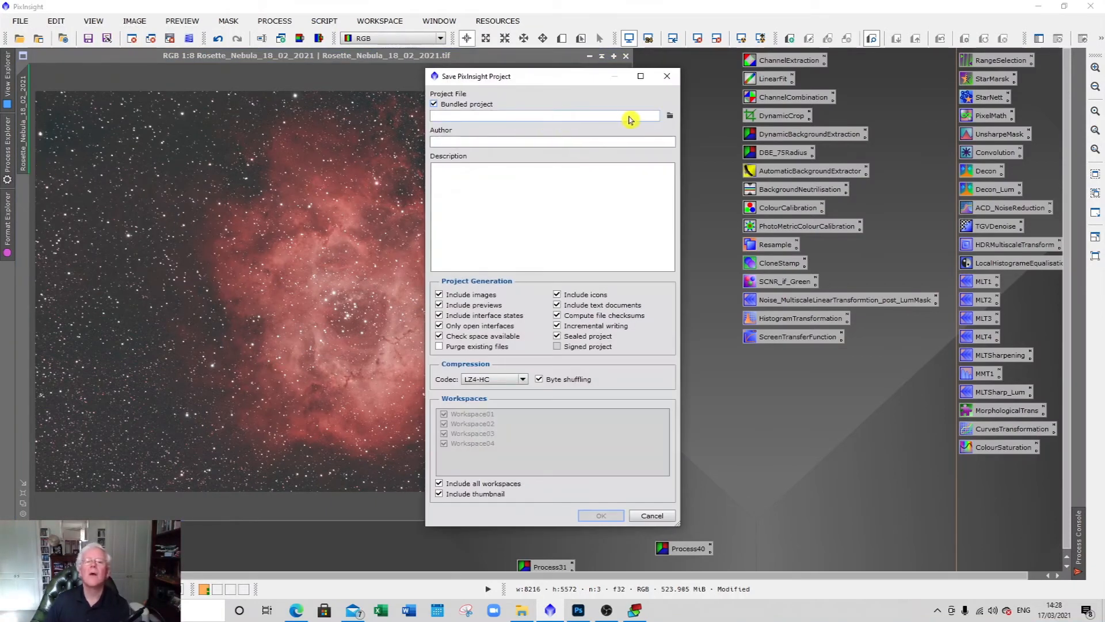
click(669, 116)
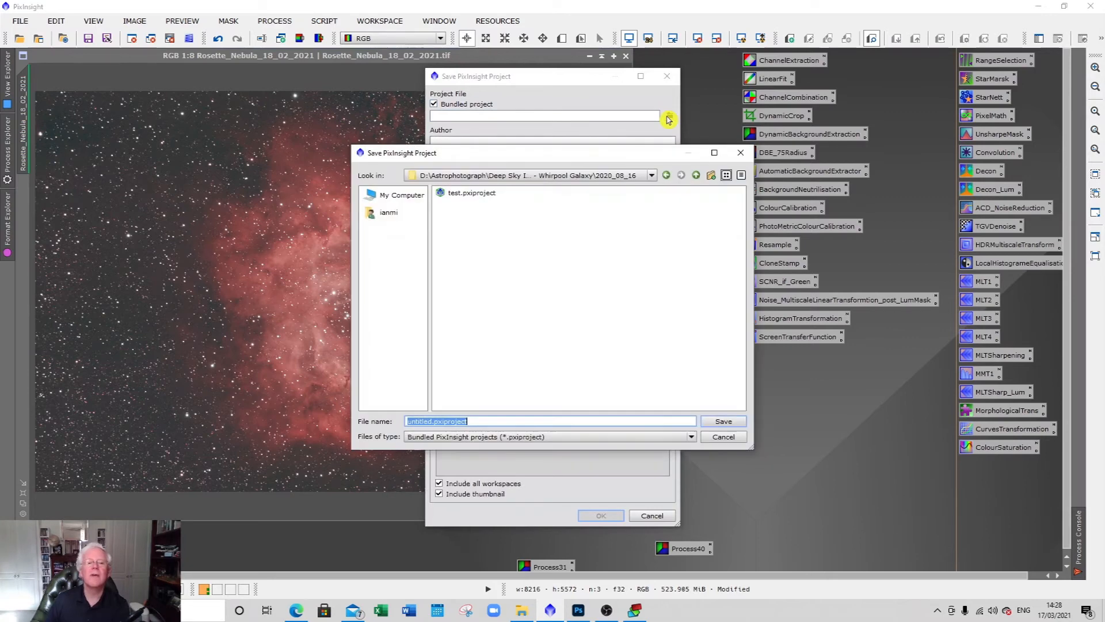
click(402, 198)
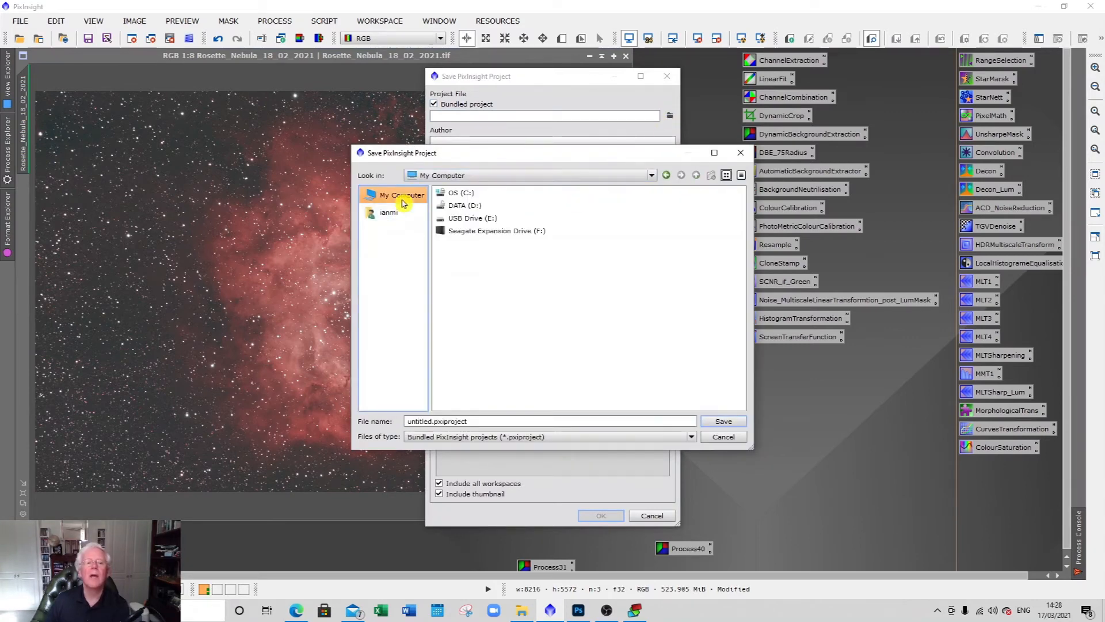
double_click(447, 206)
click(451, 195)
double_click(452, 197)
double_click(494, 234)
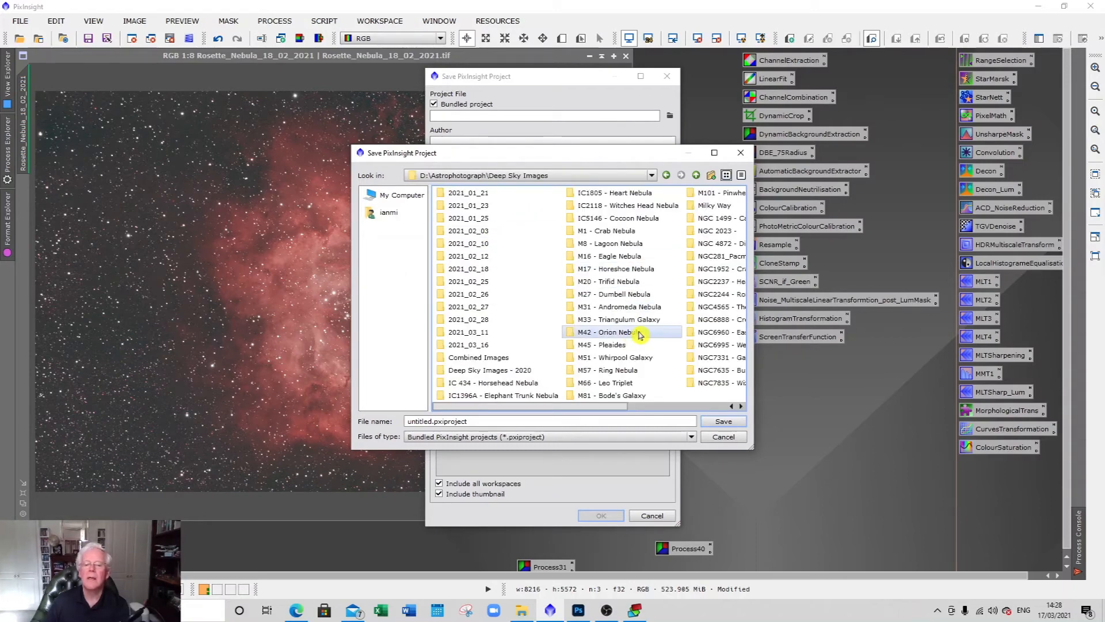
click(729, 296)
click(720, 421)
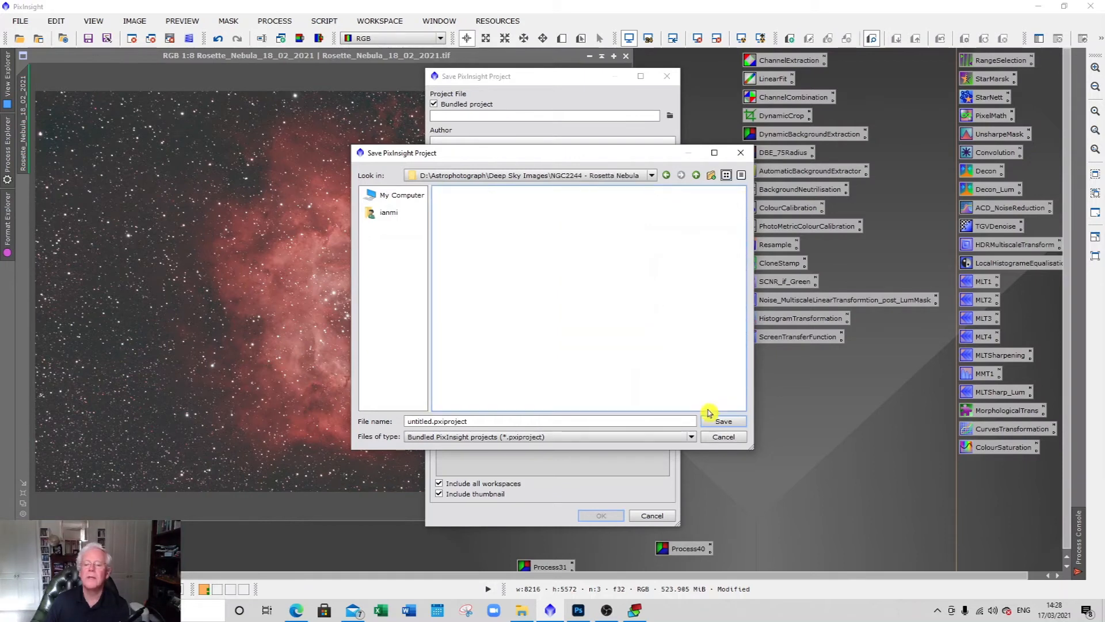
Name the project file RosetteNo1.pxiproject and save the project with the default generation options.
click(433, 422)
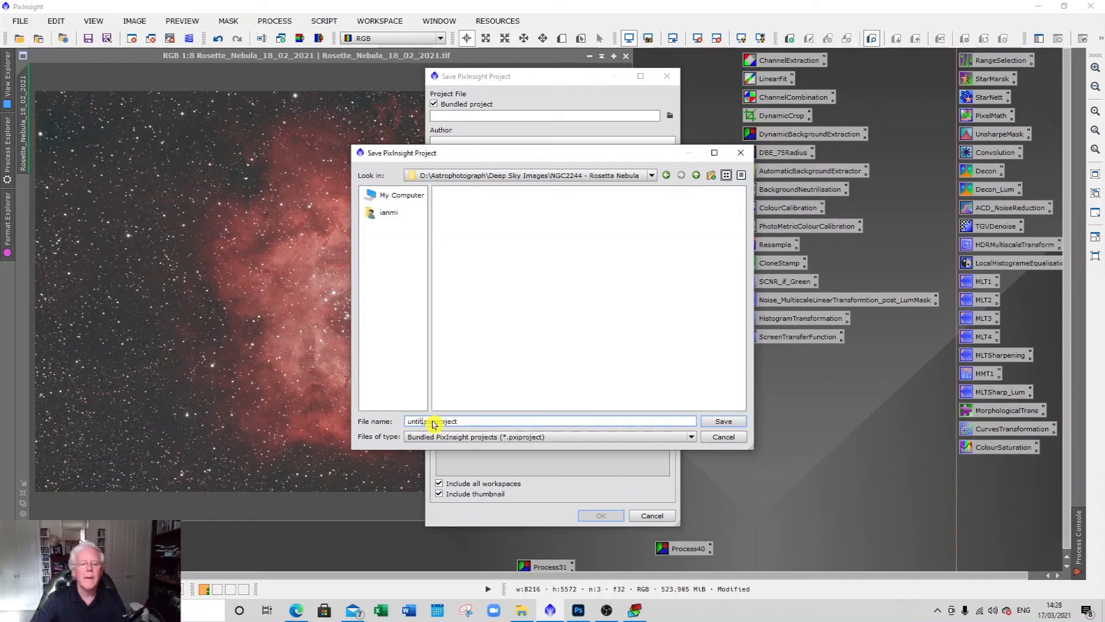
text(Rose)
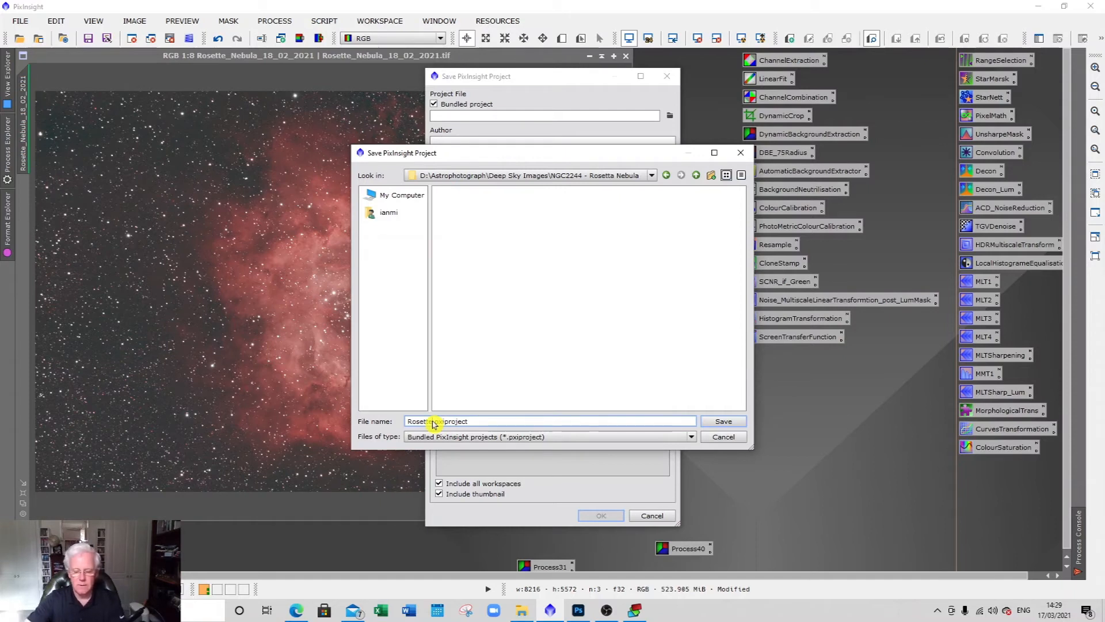
text(tteNo1)
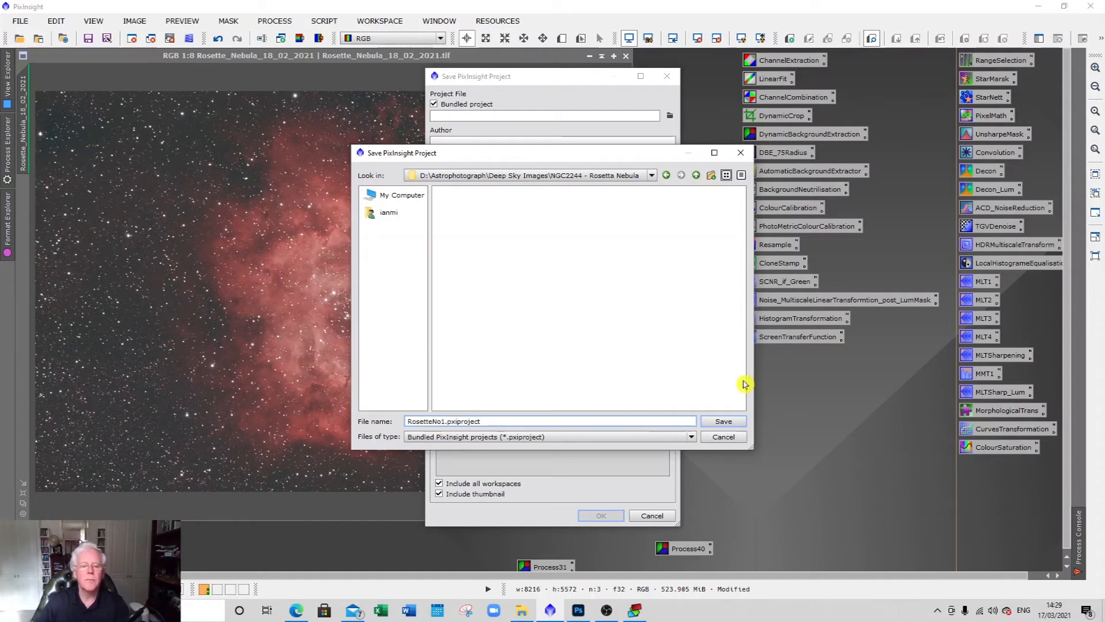
click(723, 423)
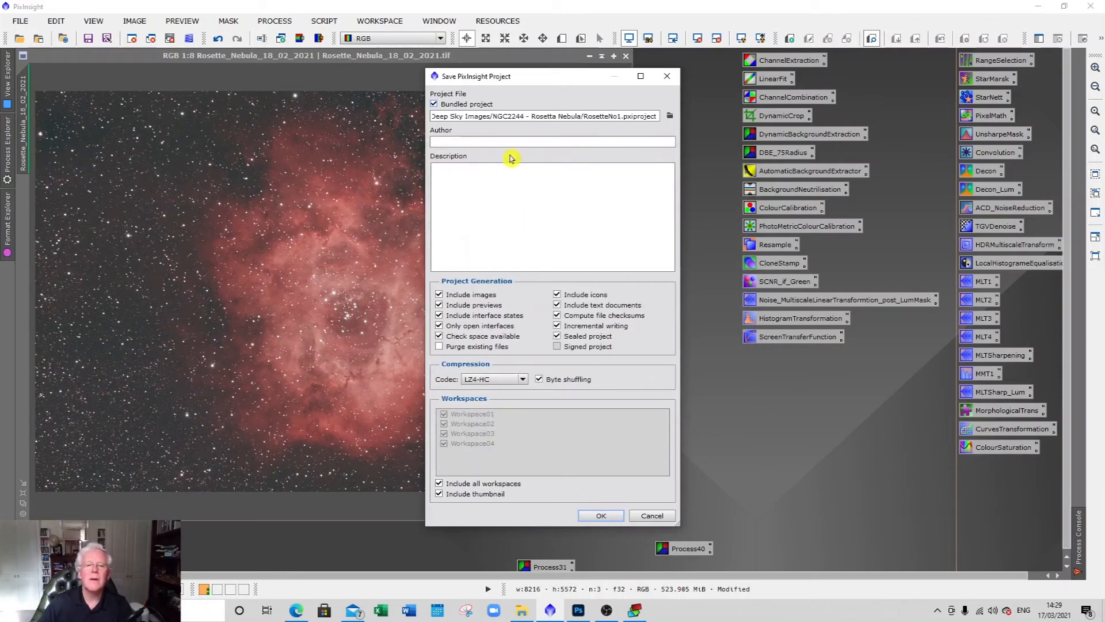
click(599, 515)
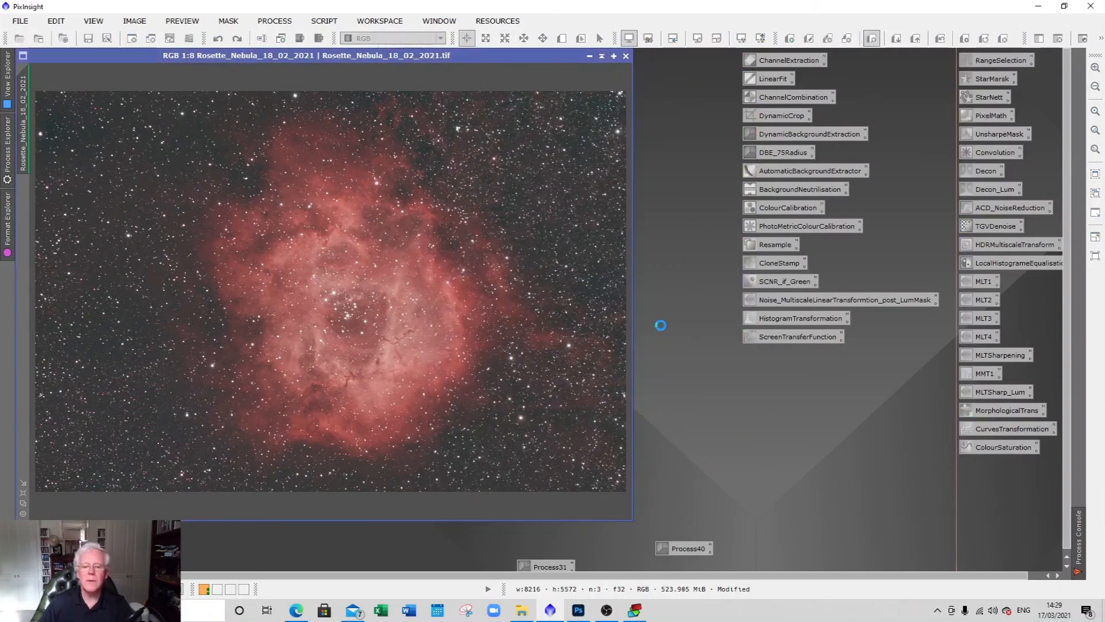
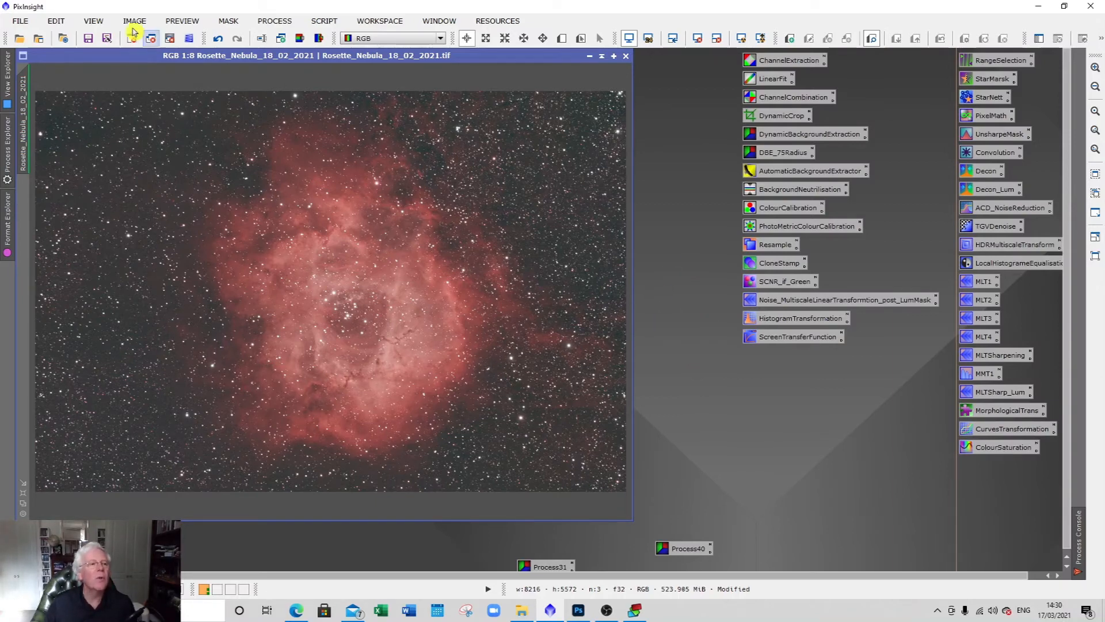
Rotate the Rosette Nebula image by 180°.
click(92, 23)
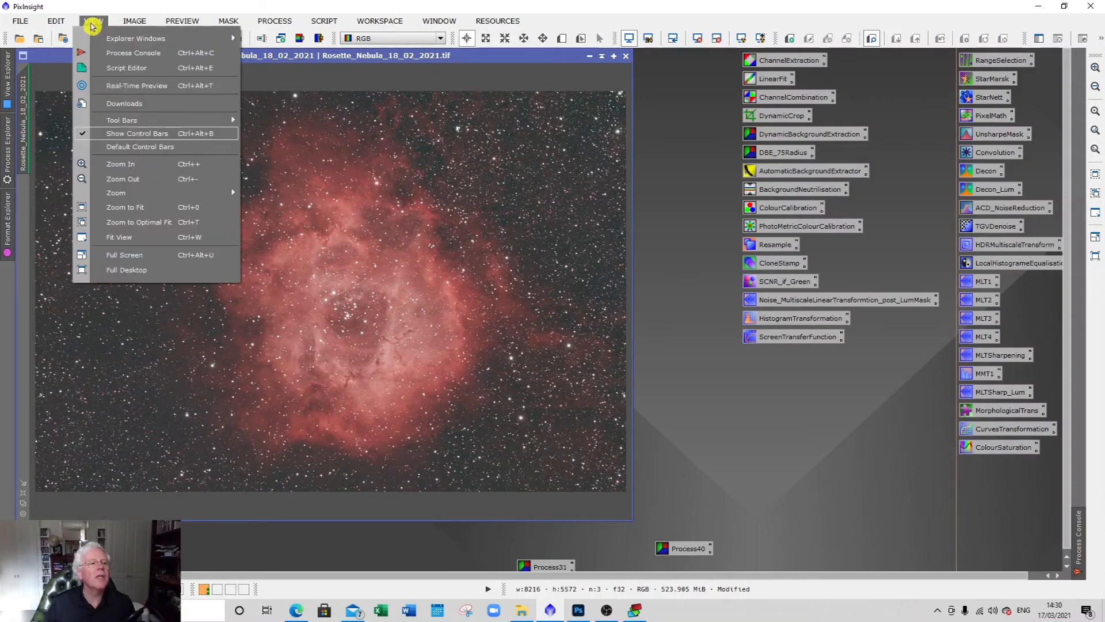
mouse_move(118, 23)
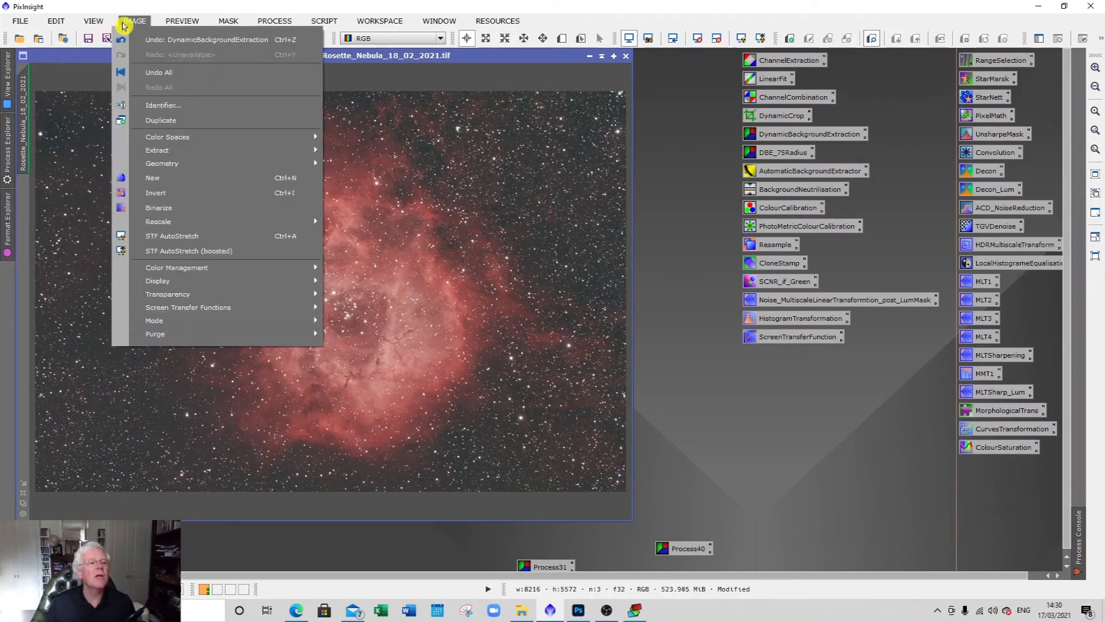
mouse_move(161, 167)
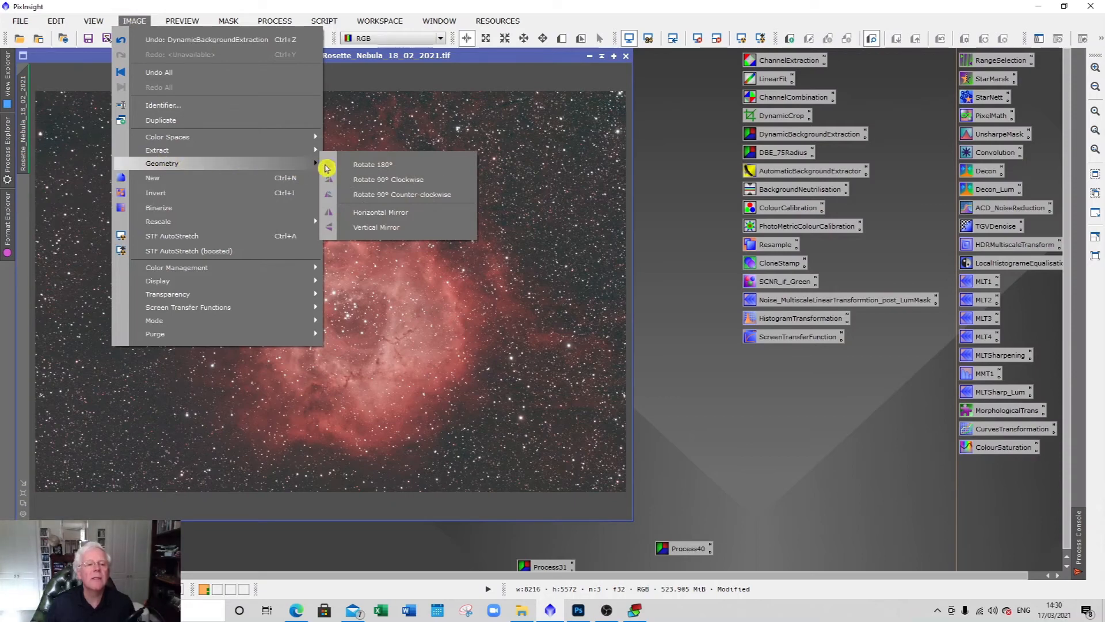
click(350, 168)
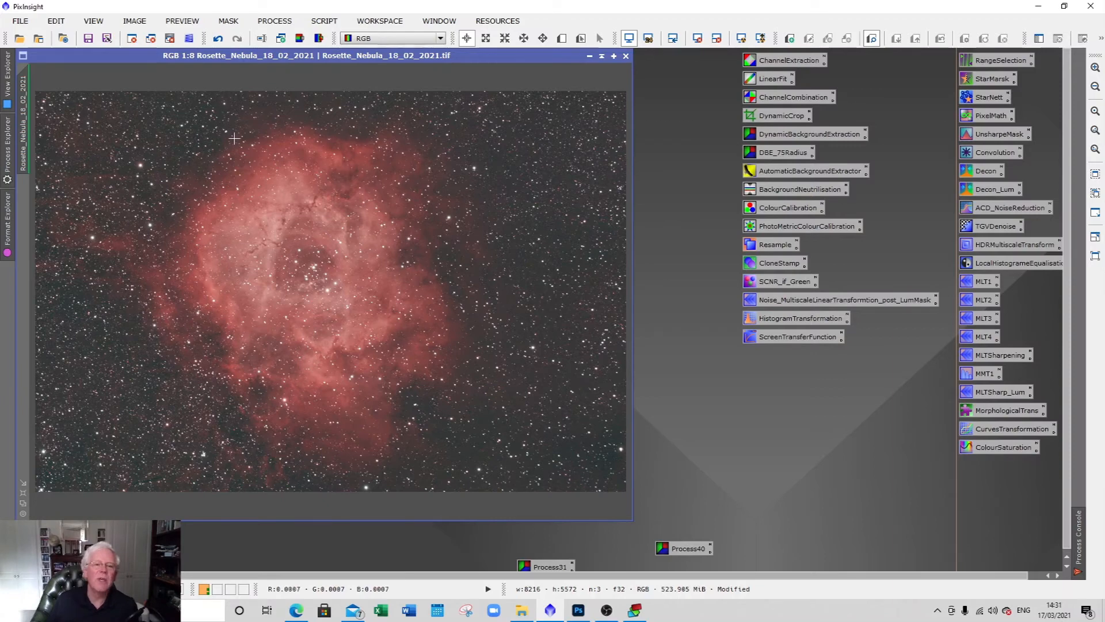
Create a tiny preview on a dark, star-free patch of sky near the image's left edge.
scroll(206, 365, up, 6)
drag(281, 515, 65, 514)
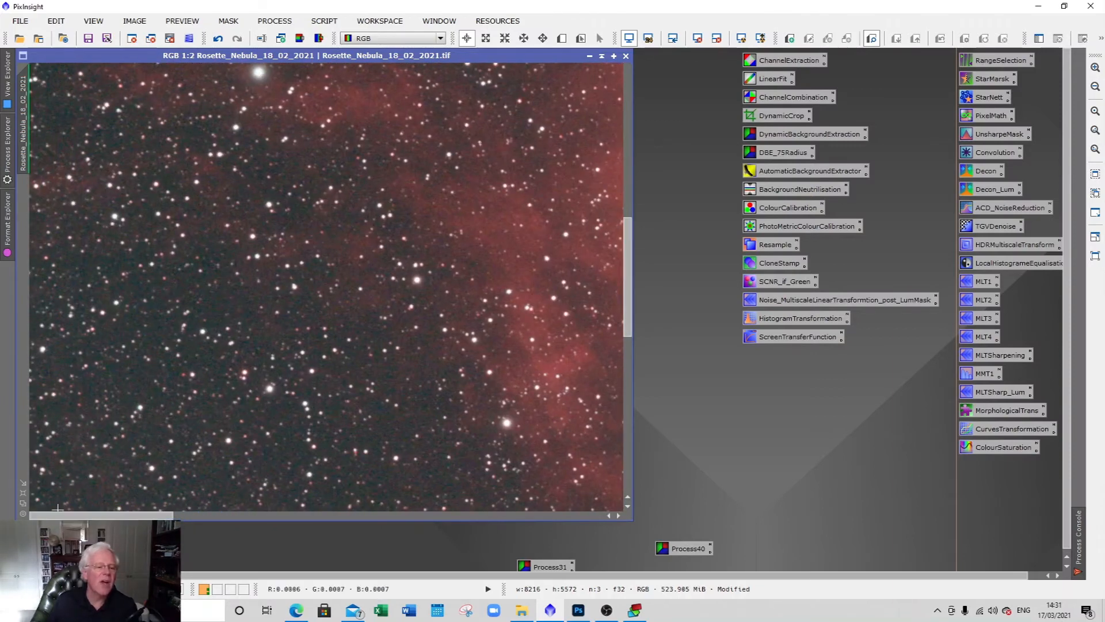
click(563, 39)
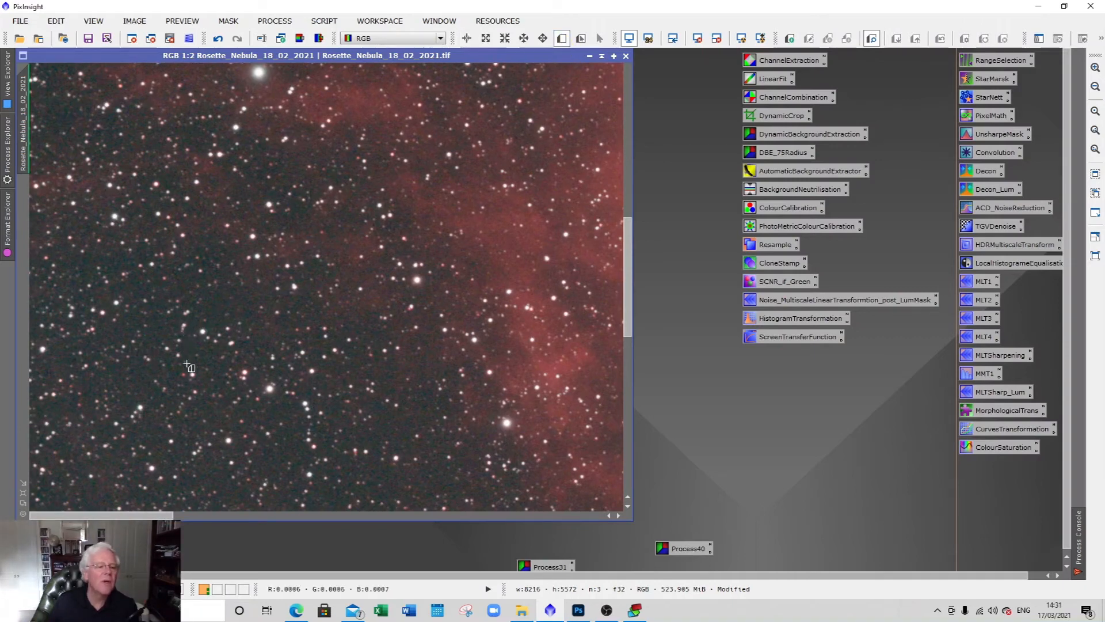
drag(185, 345, 191, 351)
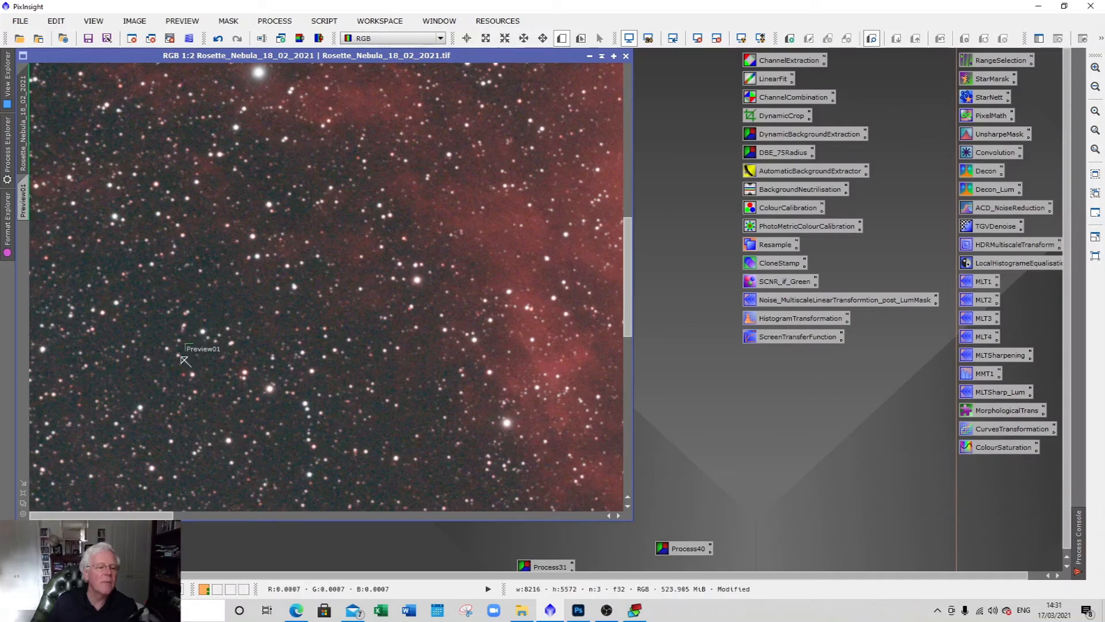
Apply BackgroundNeutralization to the whole Rosette image, using Preview01 as the reference image.
scroll(462, 231, up, 7)
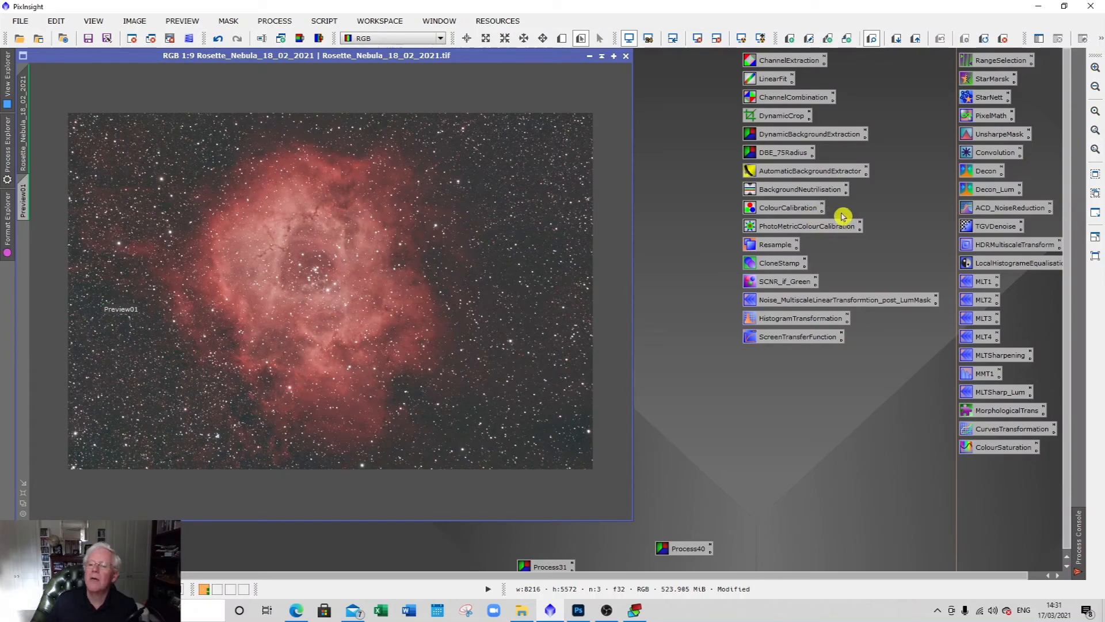
click(790, 190)
double_click(790, 190)
drag(806, 364, 721, 300)
click(929, 314)
click(651, 285)
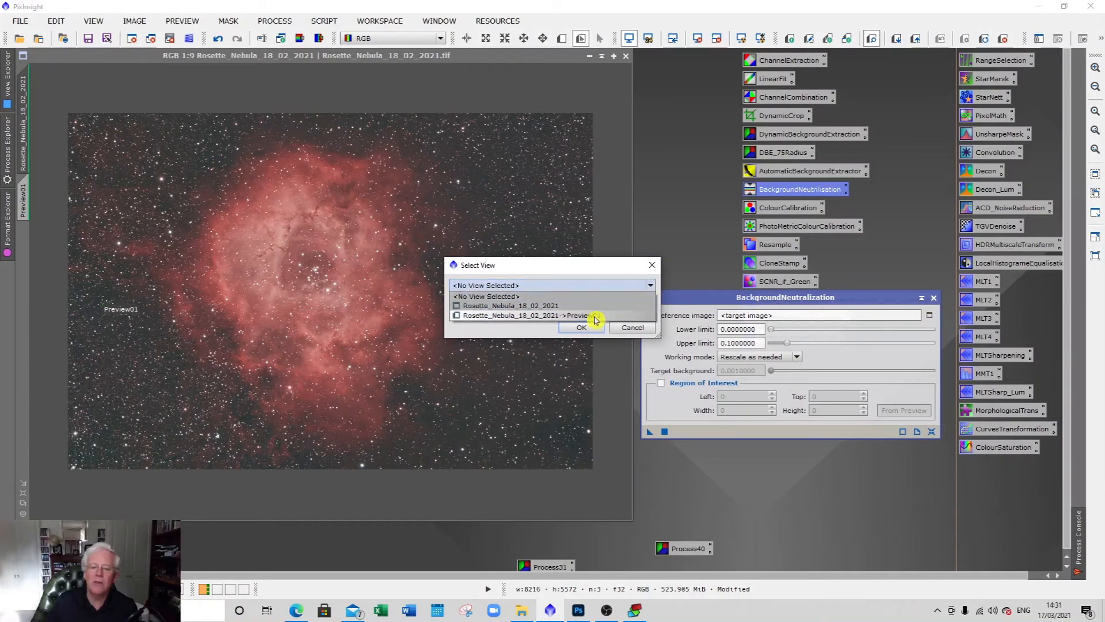
click(597, 316)
click(581, 328)
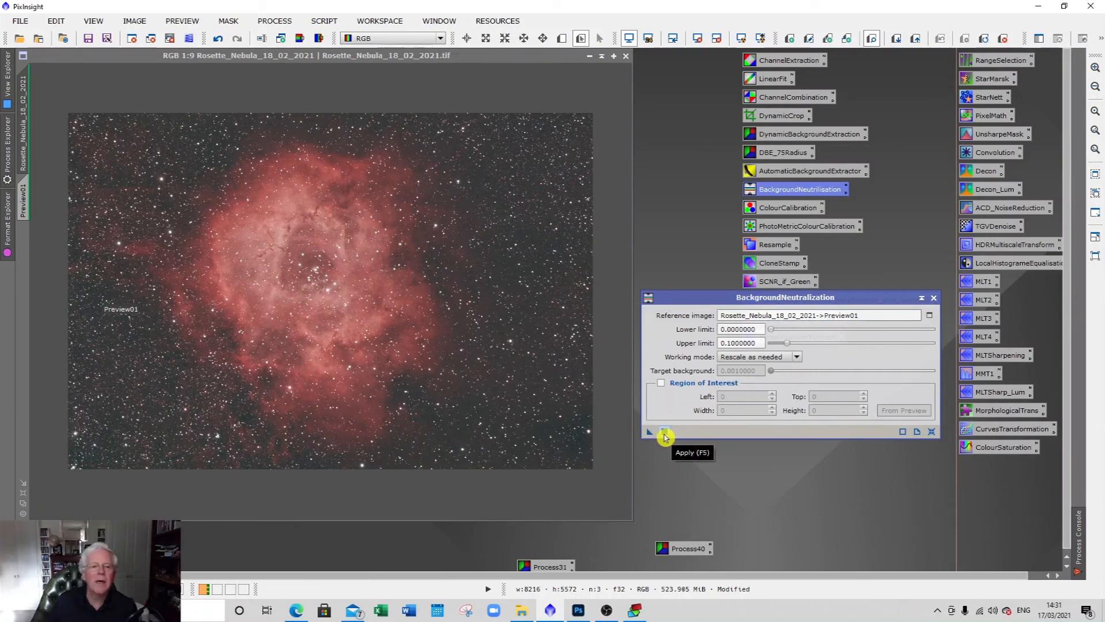
click(522, 56)
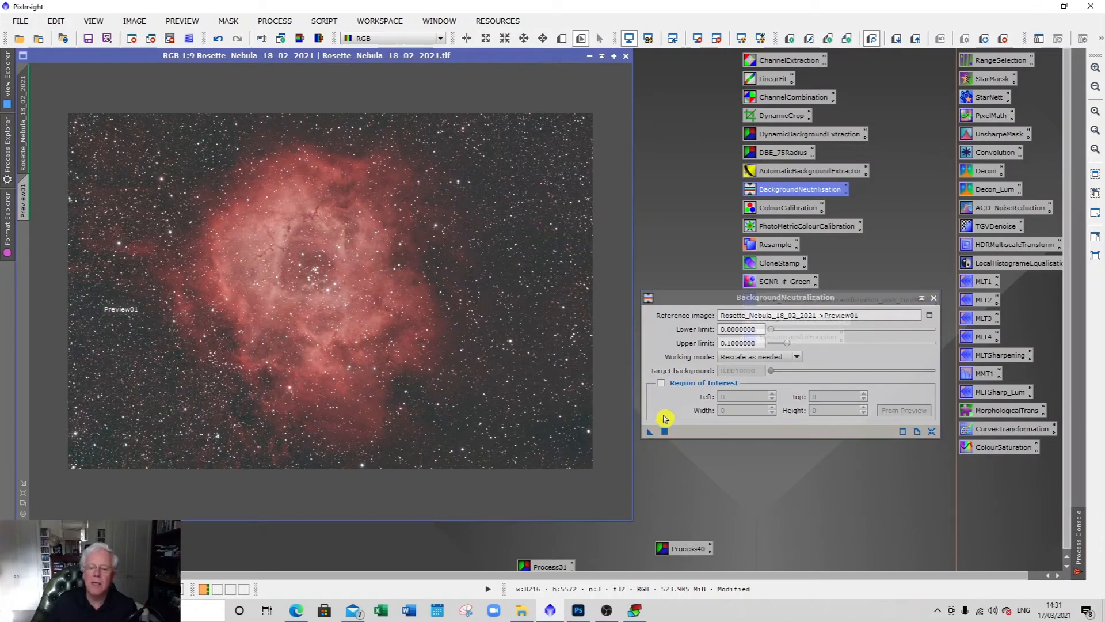
click(664, 433)
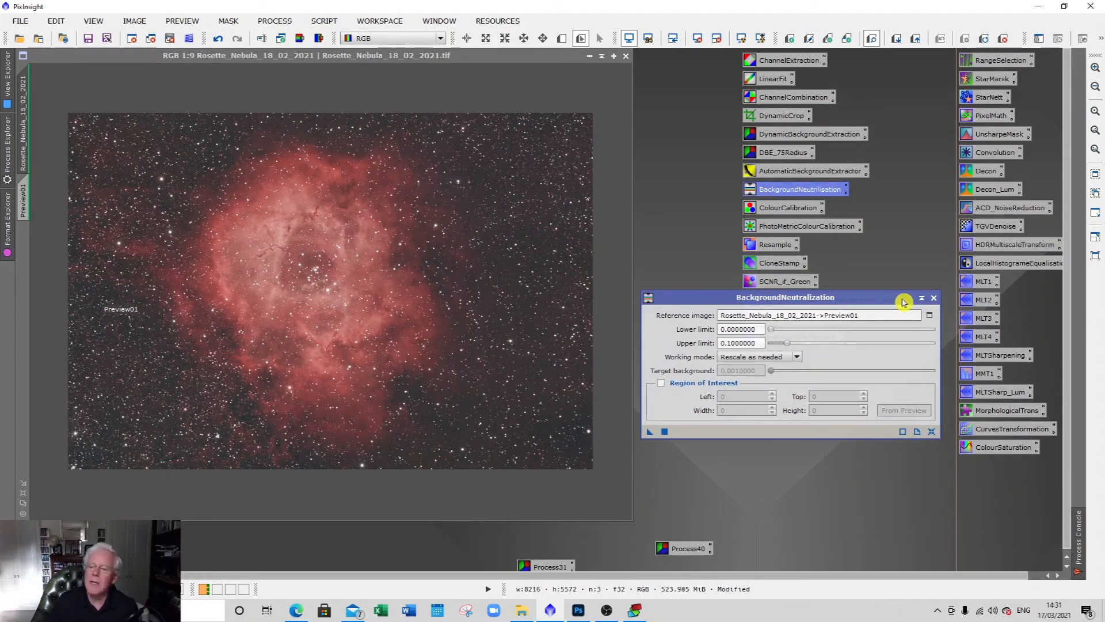
Open ColorCalibration and create a preview of about 1400 × 1040 px over the bright core of the Rosette Nebula.
click(933, 298)
double_click(792, 208)
drag(714, 161, 699, 162)
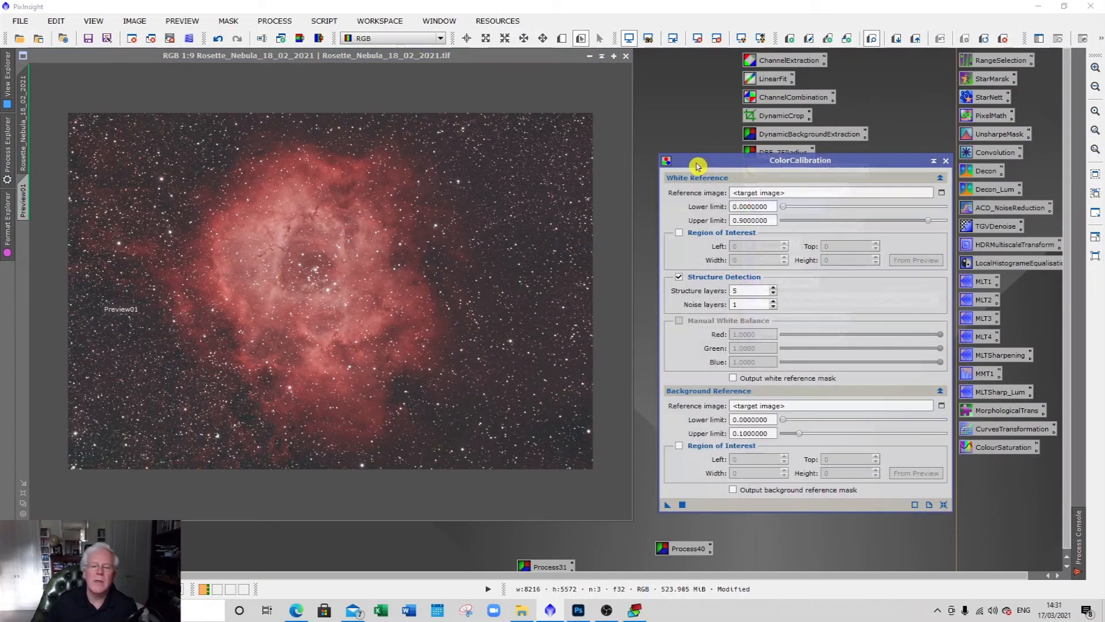
click(562, 38)
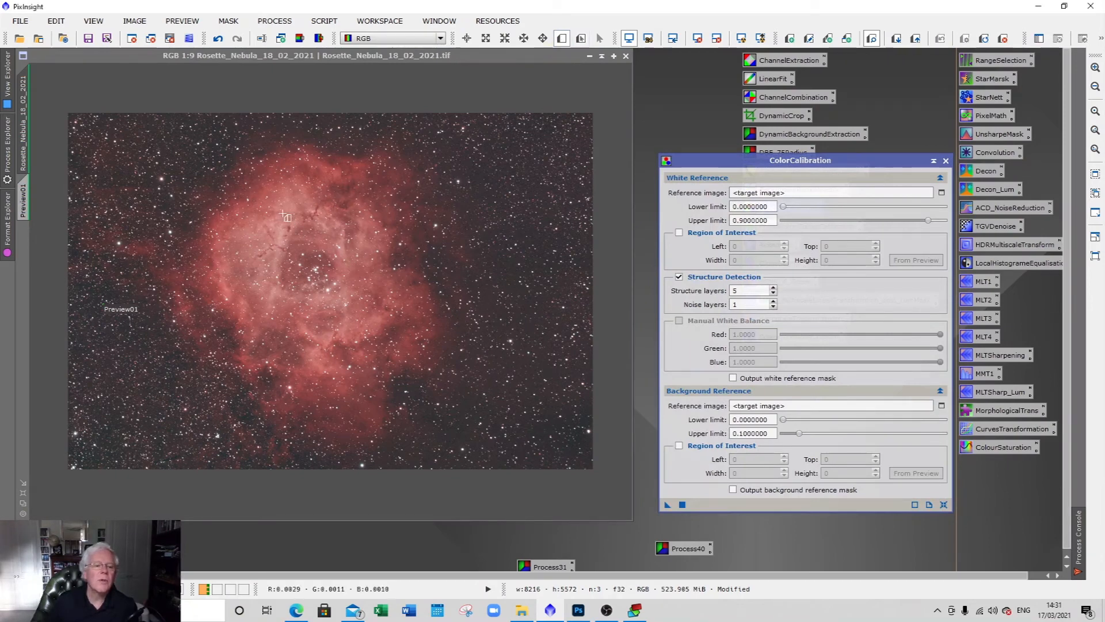
drag(266, 223, 357, 290)
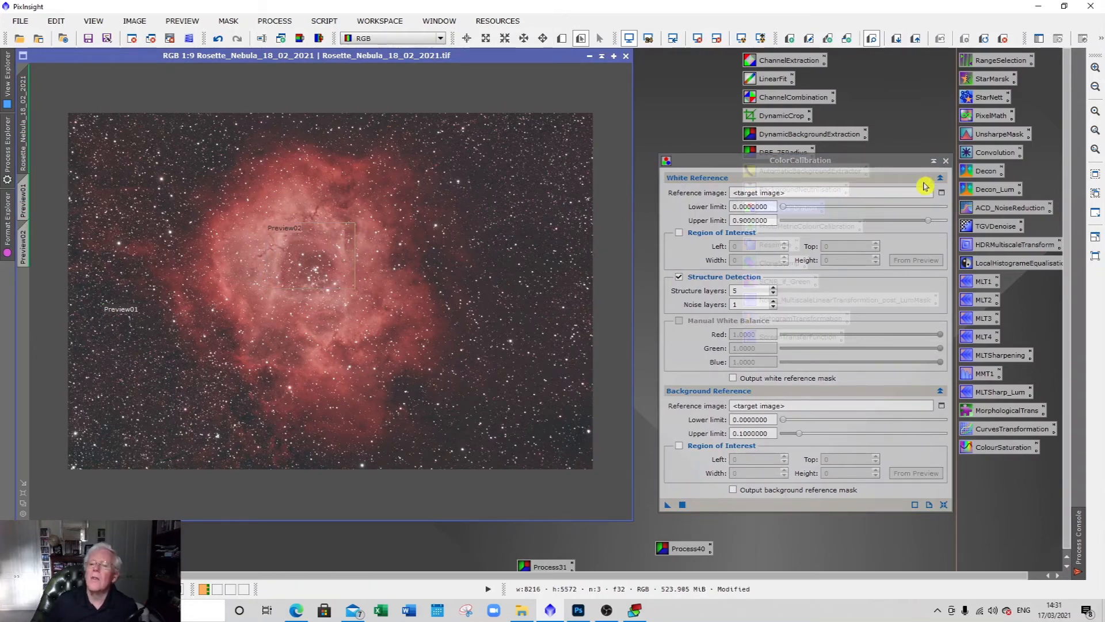
Set Preview02 as the white reference image in ColorCalibration.
click(906, 162)
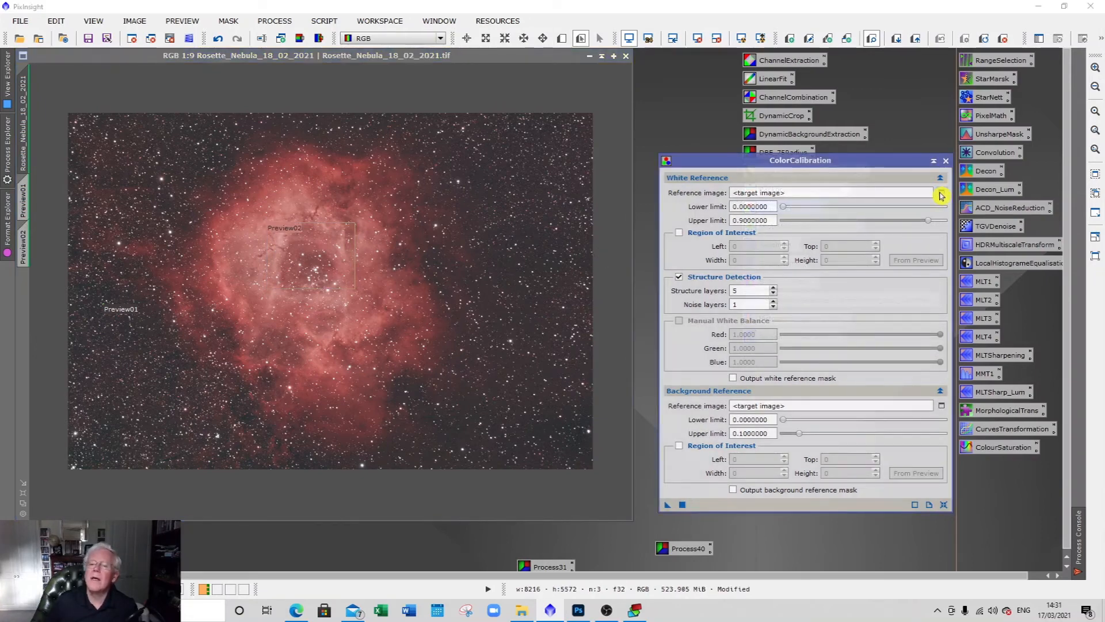
click(940, 194)
click(650, 289)
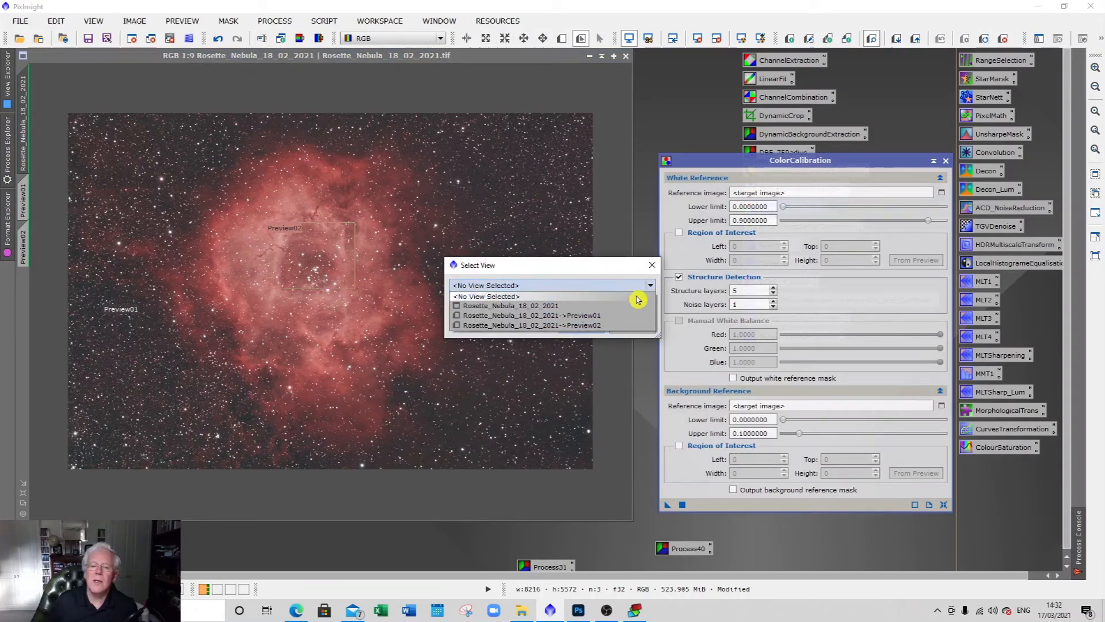
click(617, 322)
click(593, 327)
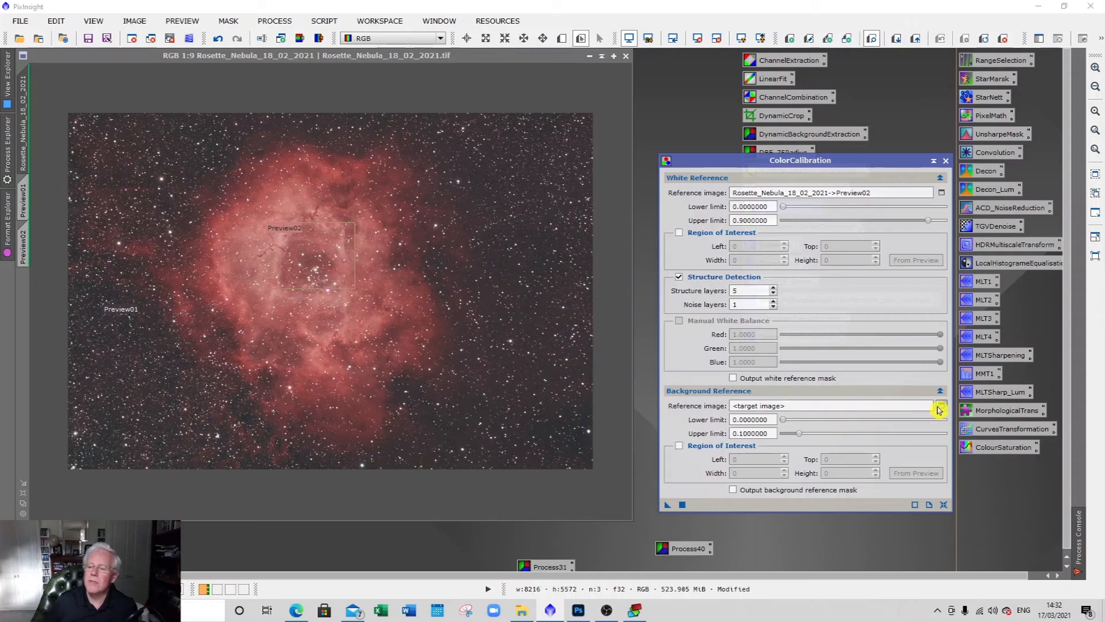
Set Preview01 as the background reference image, try the color calibration on the Rosette image, and undo it.
click(941, 406)
click(650, 286)
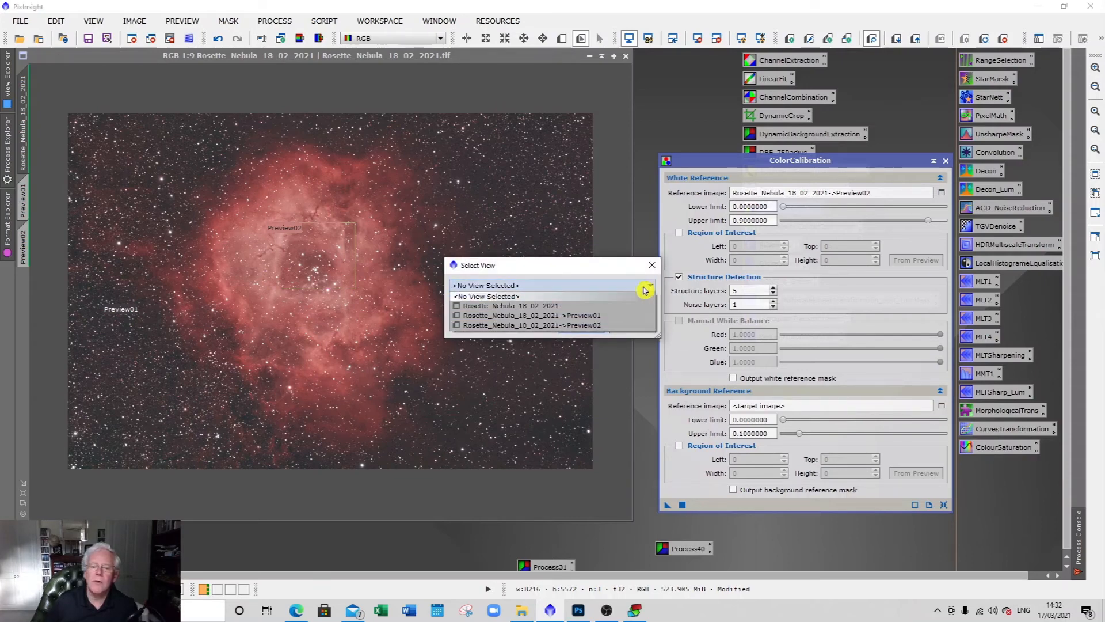
click(607, 315)
click(595, 327)
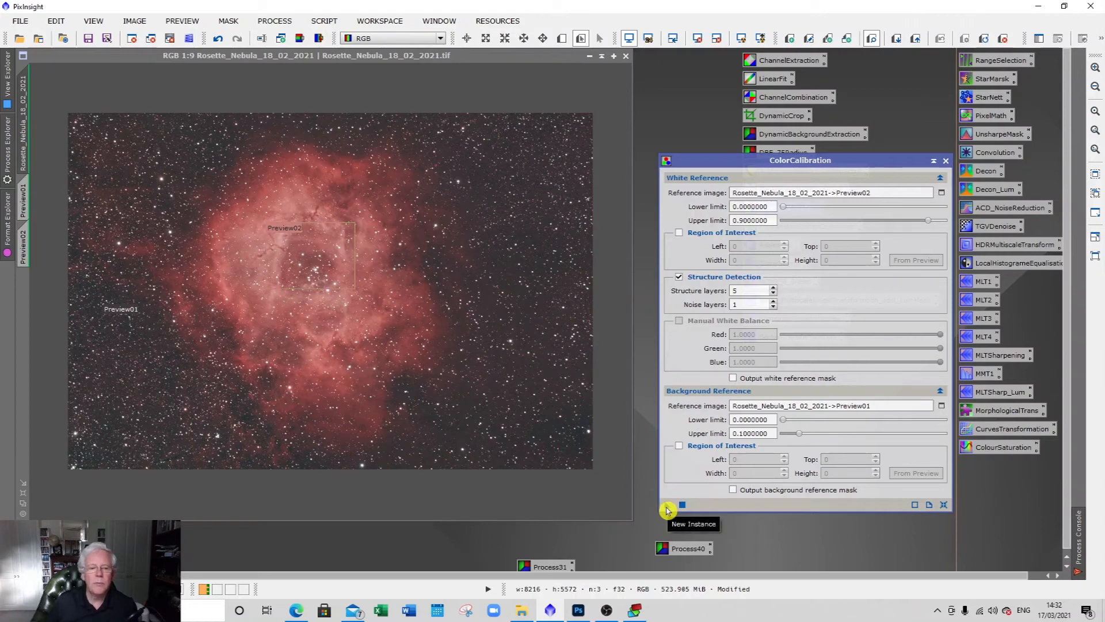
drag(667, 509, 521, 389)
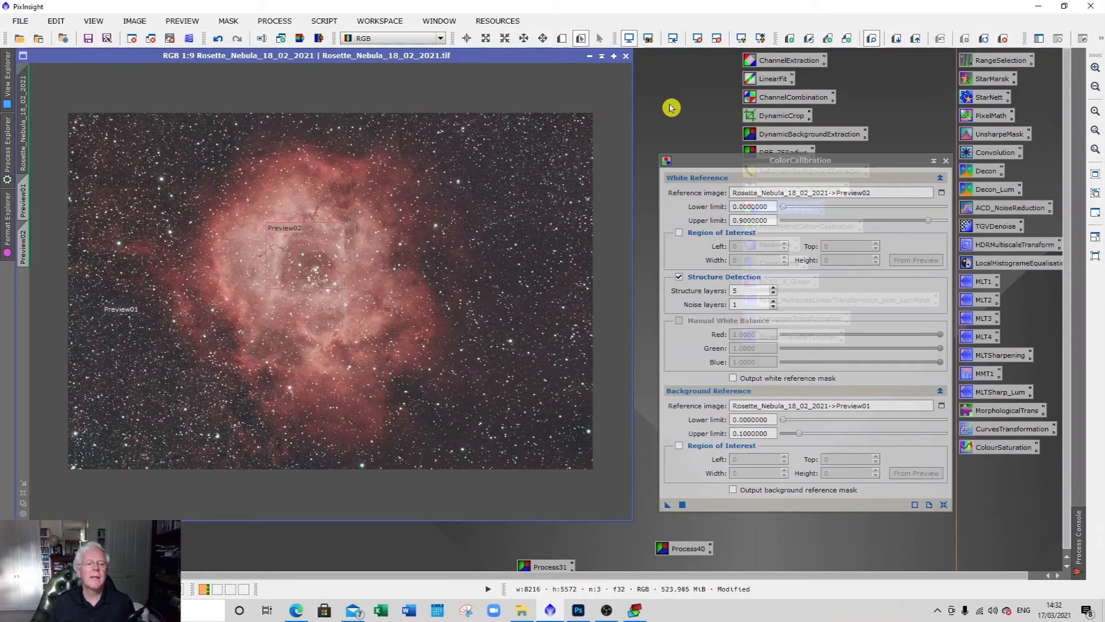
click(219, 39)
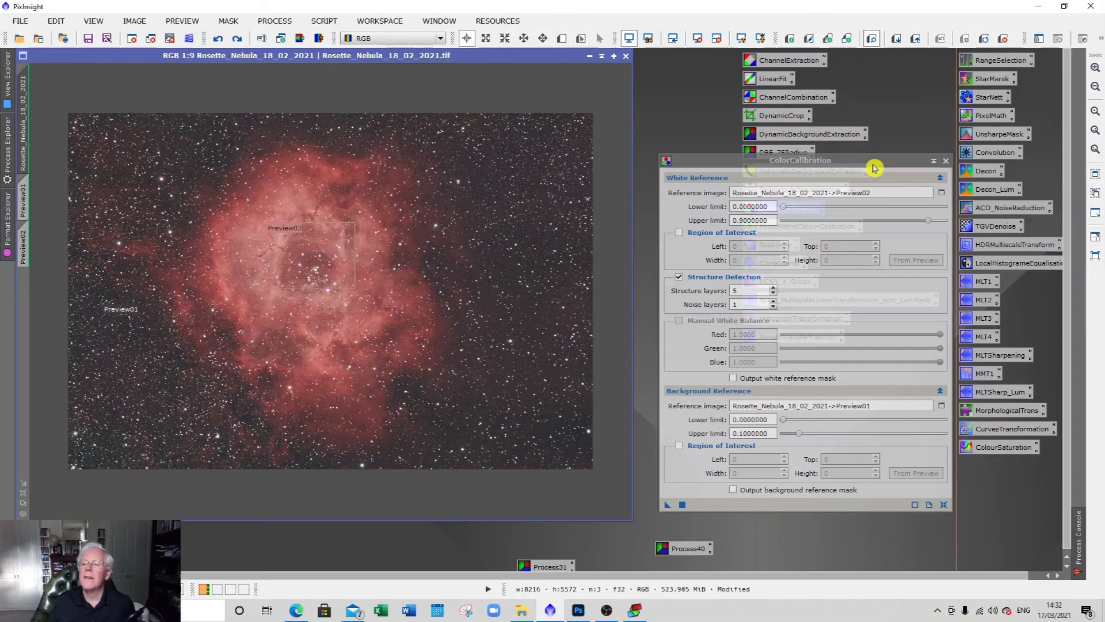
Clear the white reference view so the target image is used, apply ColorCalibration to the Rosette image, and close the process.
click(944, 196)
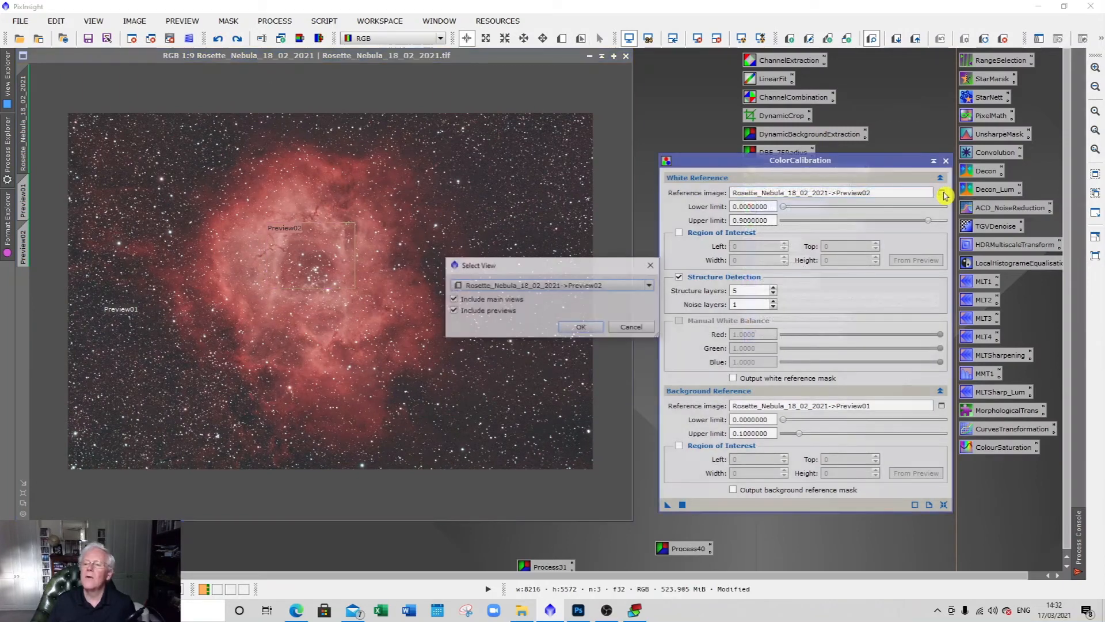
click(650, 286)
click(616, 296)
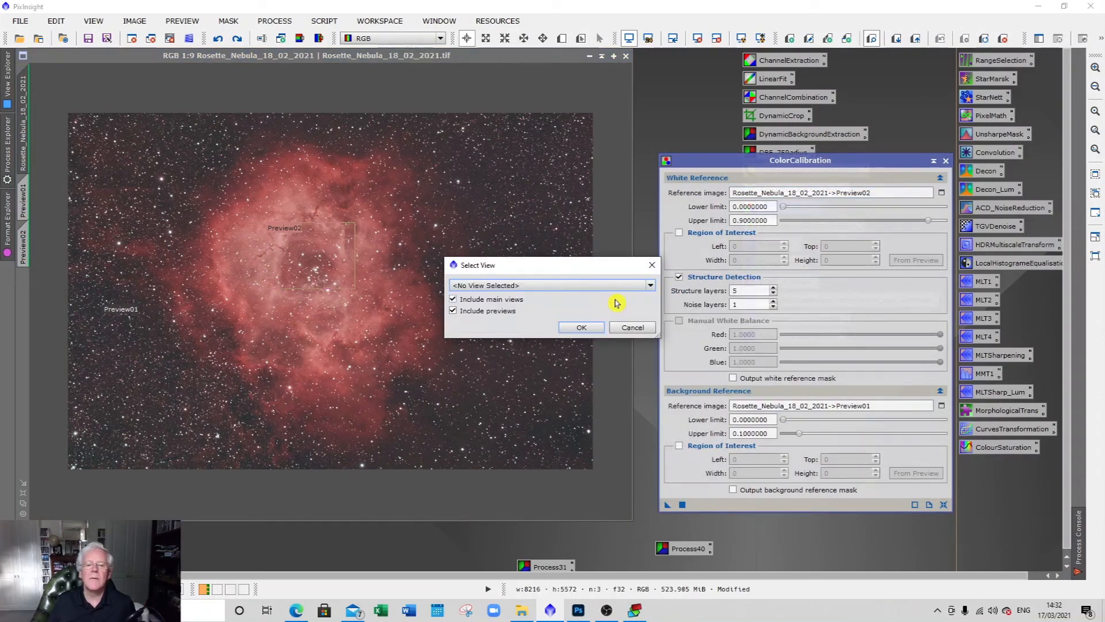
click(583, 333)
click(667, 509)
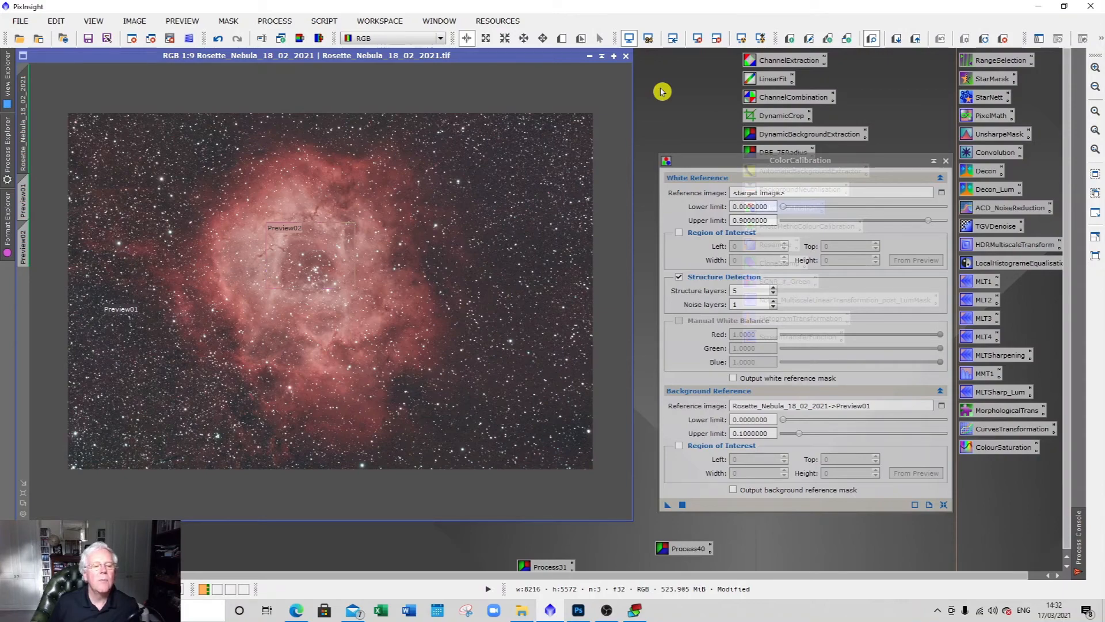
scroll(376, 207, up, 4)
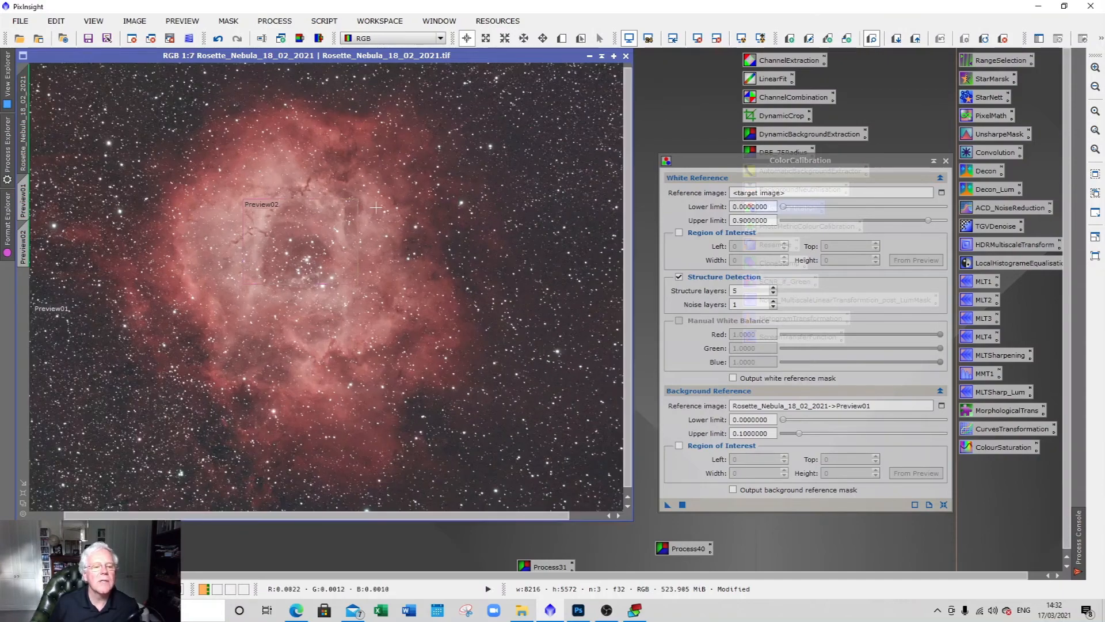
scroll(376, 208, down, 4)
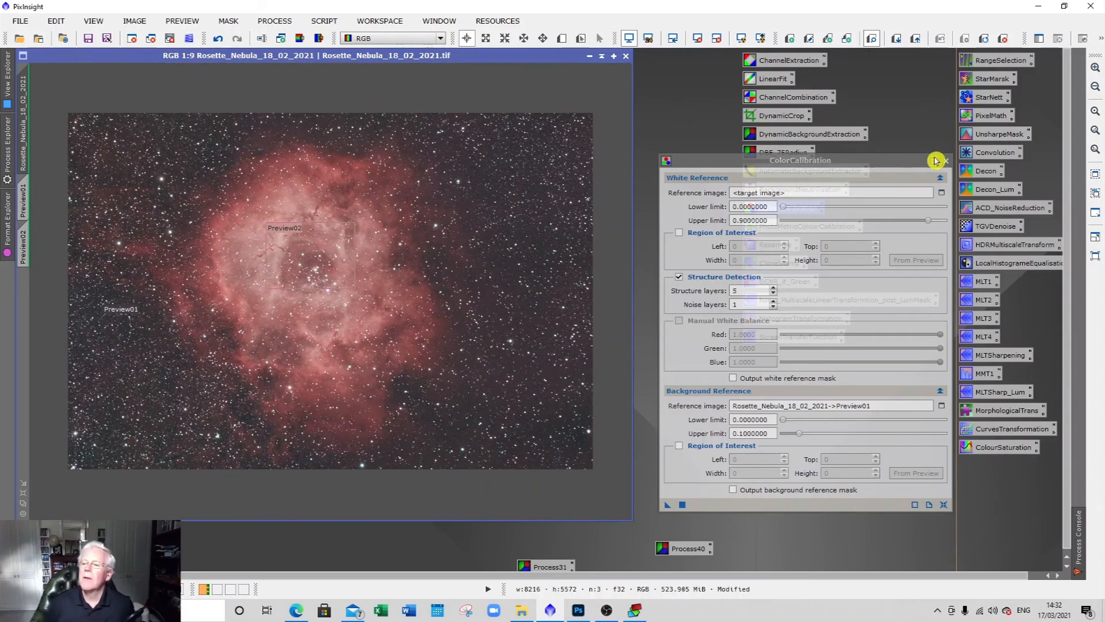
click(946, 162)
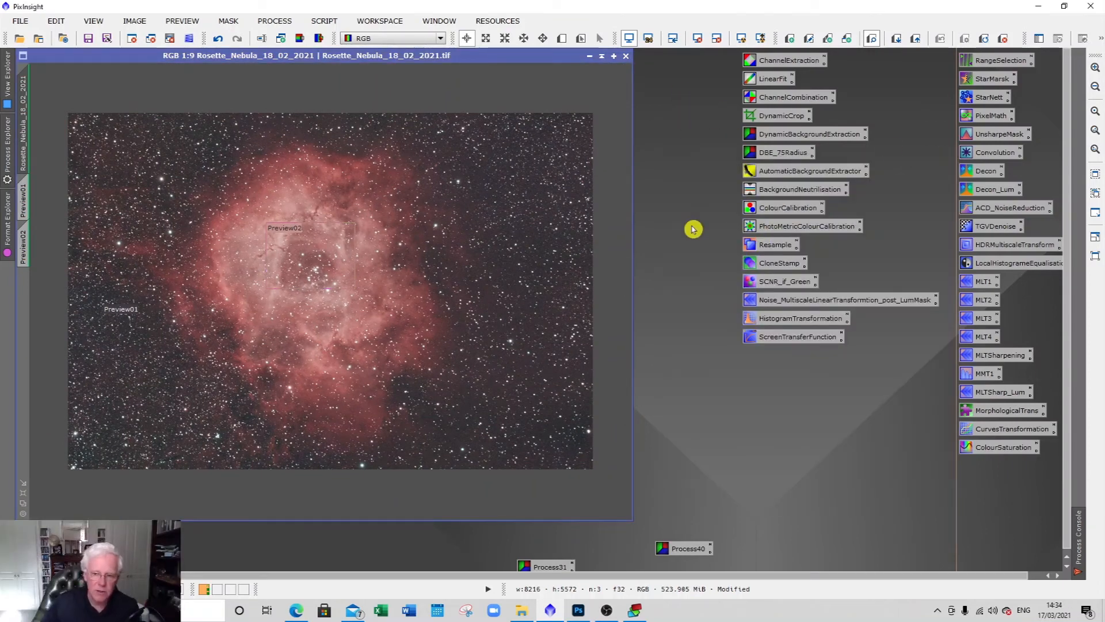
Fetch the coordinates of NGC2244 into PhotometricColorCalibration, and close the process without applying it.
double_click(829, 230)
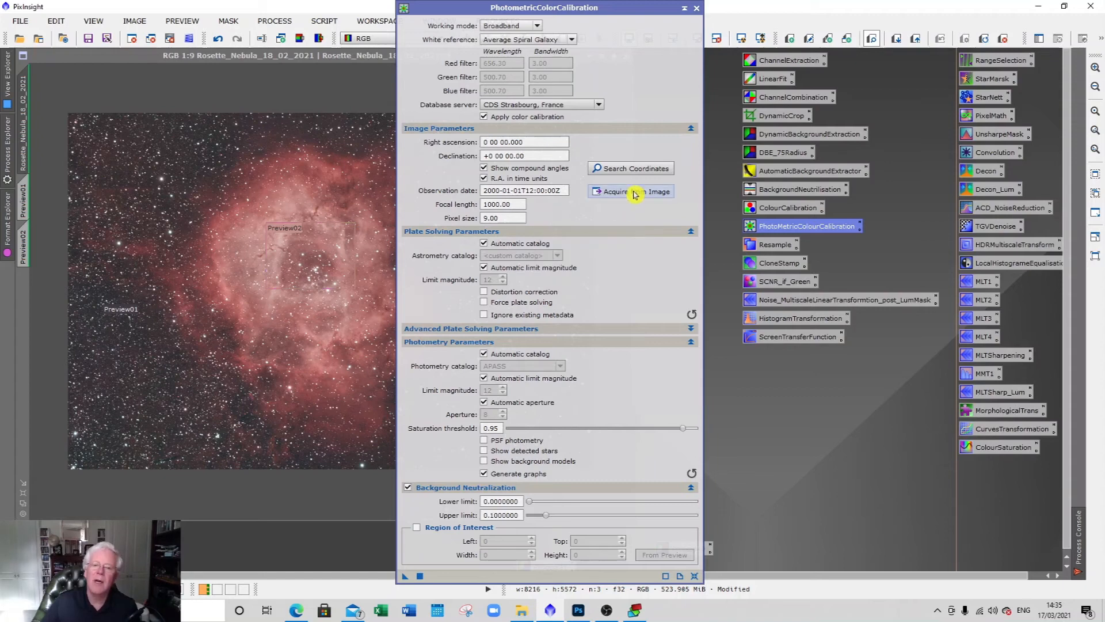
click(641, 170)
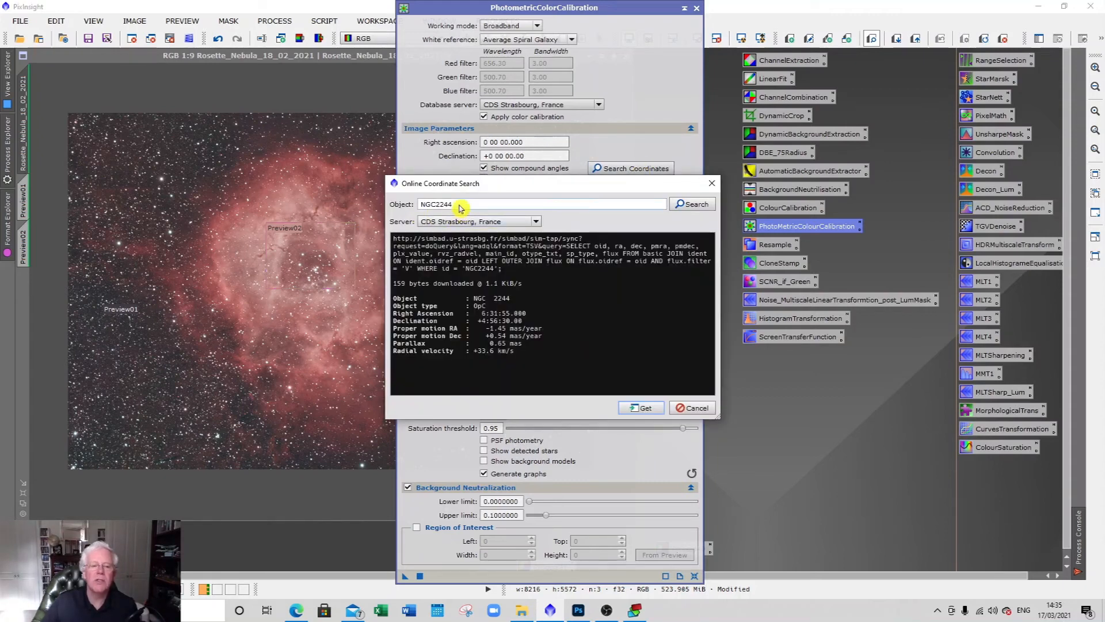
click(647, 409)
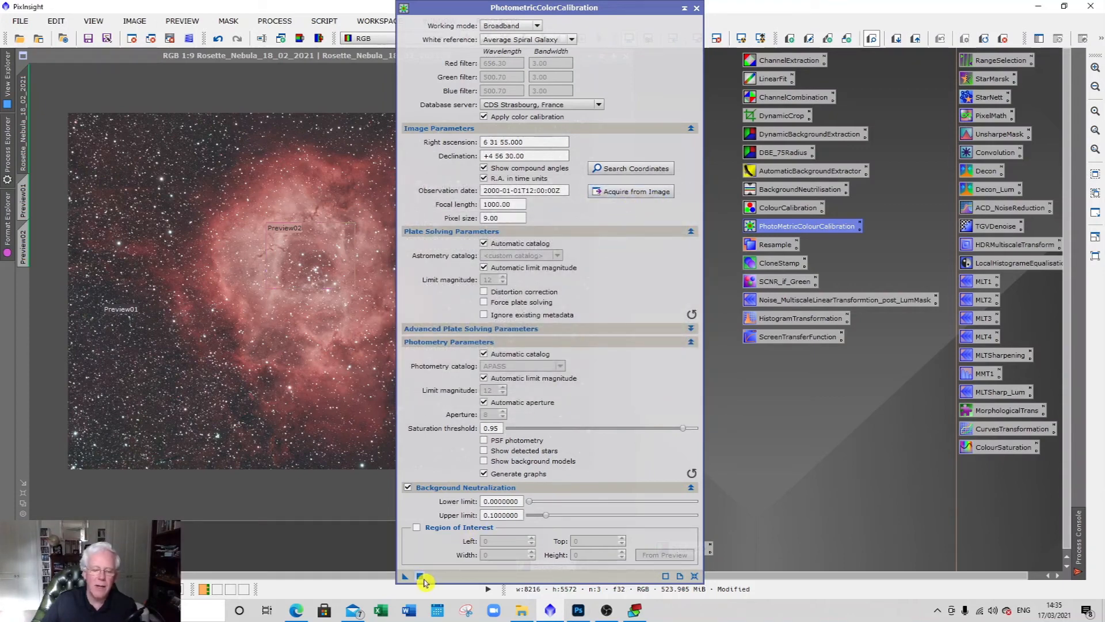
click(697, 9)
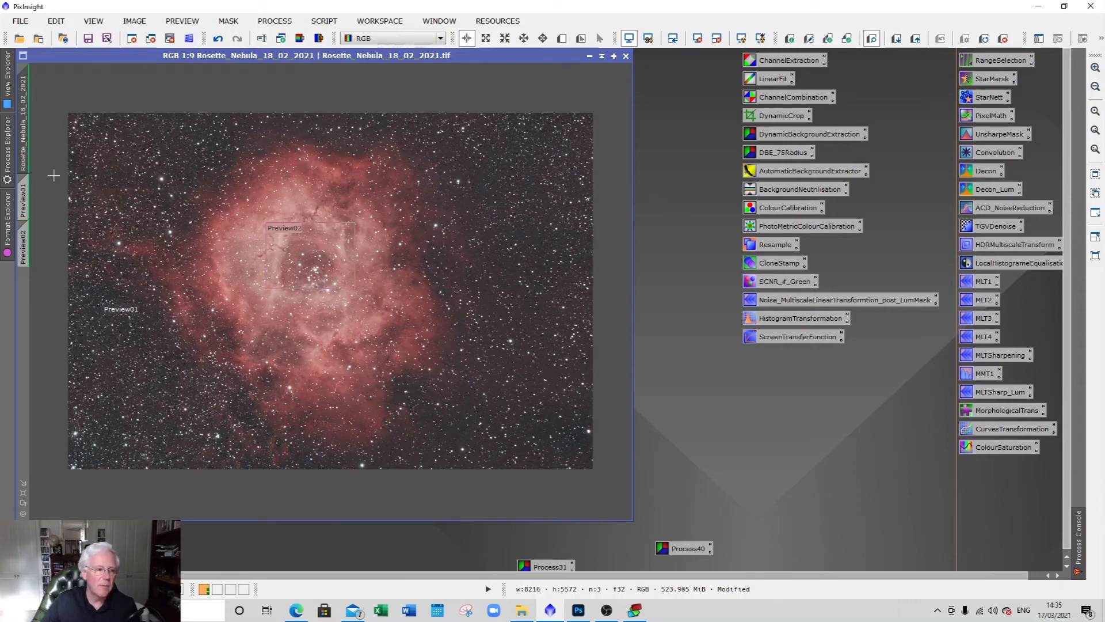
Delete Preview01 and Preview02 from the Rosette image.
click(24, 203)
right_click(23, 204)
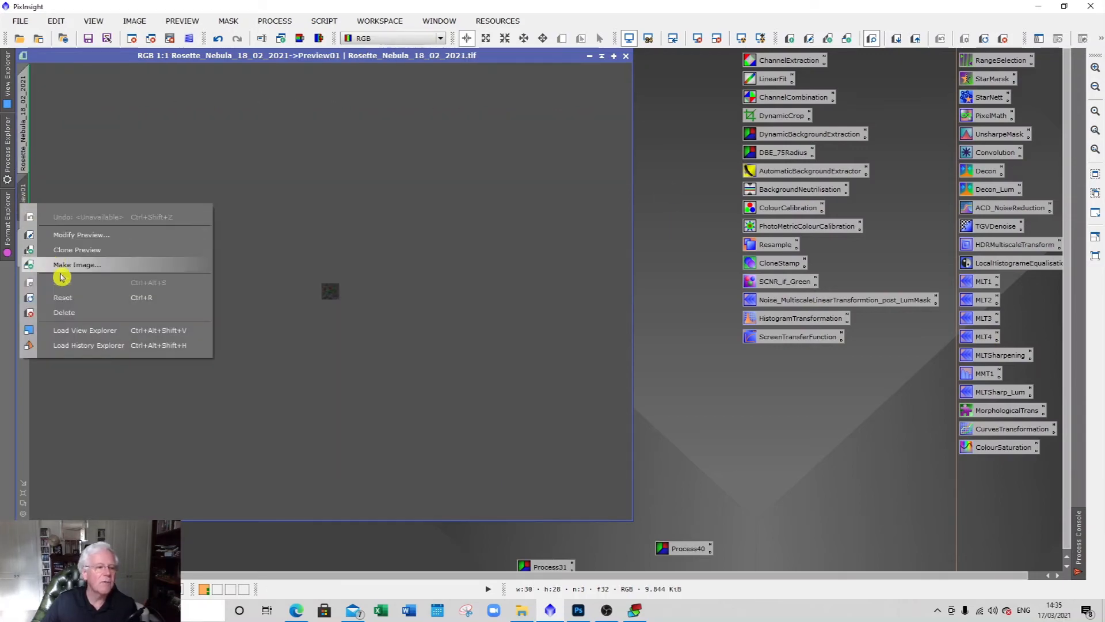
click(68, 312)
click(30, 207)
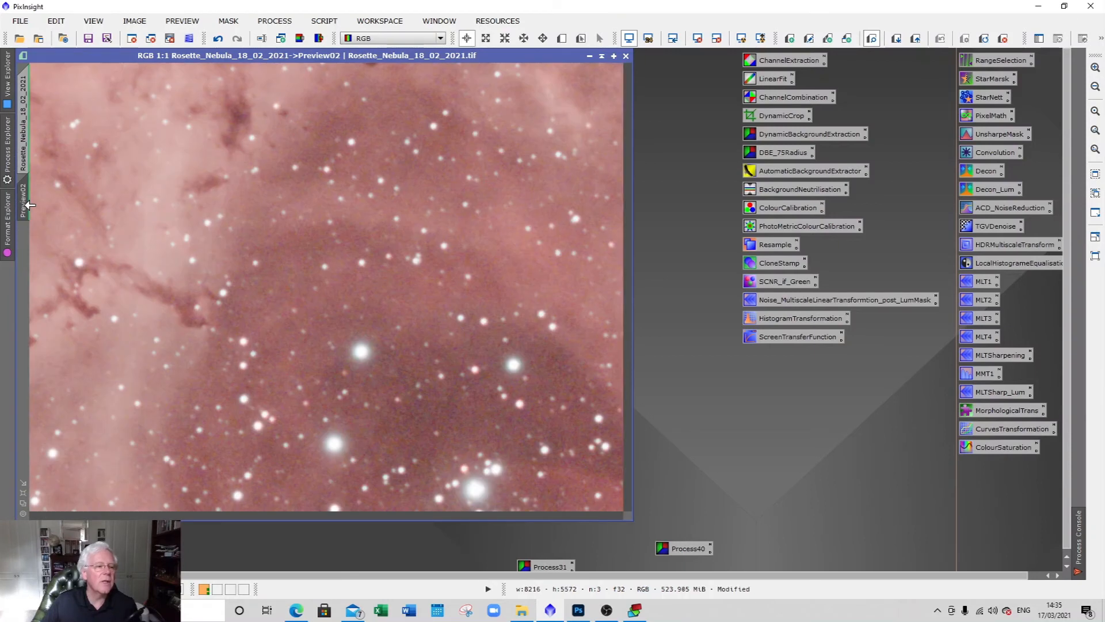
right_click(30, 208)
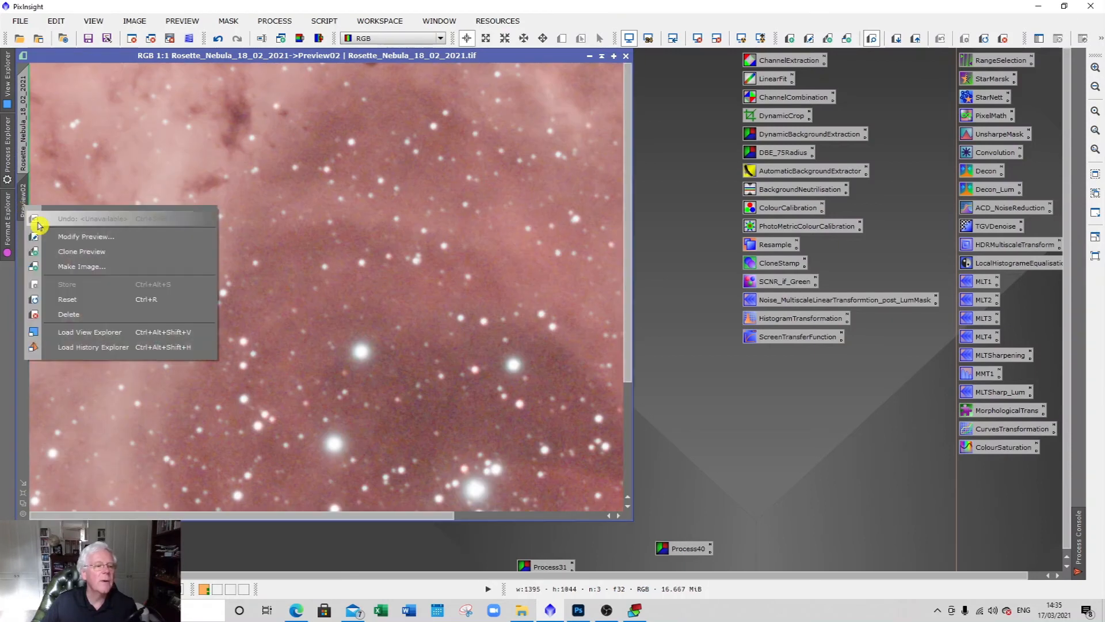
click(54, 314)
Extract the lightness component of the Rosette image as a separate grayscale image.
drag(393, 57, 389, 68)
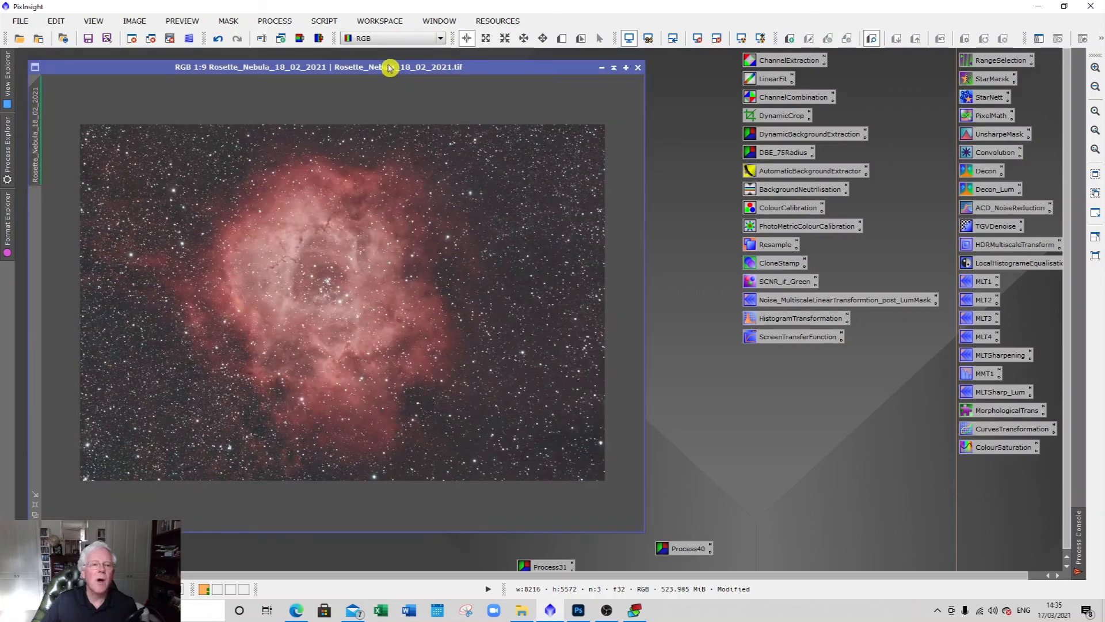
click(301, 38)
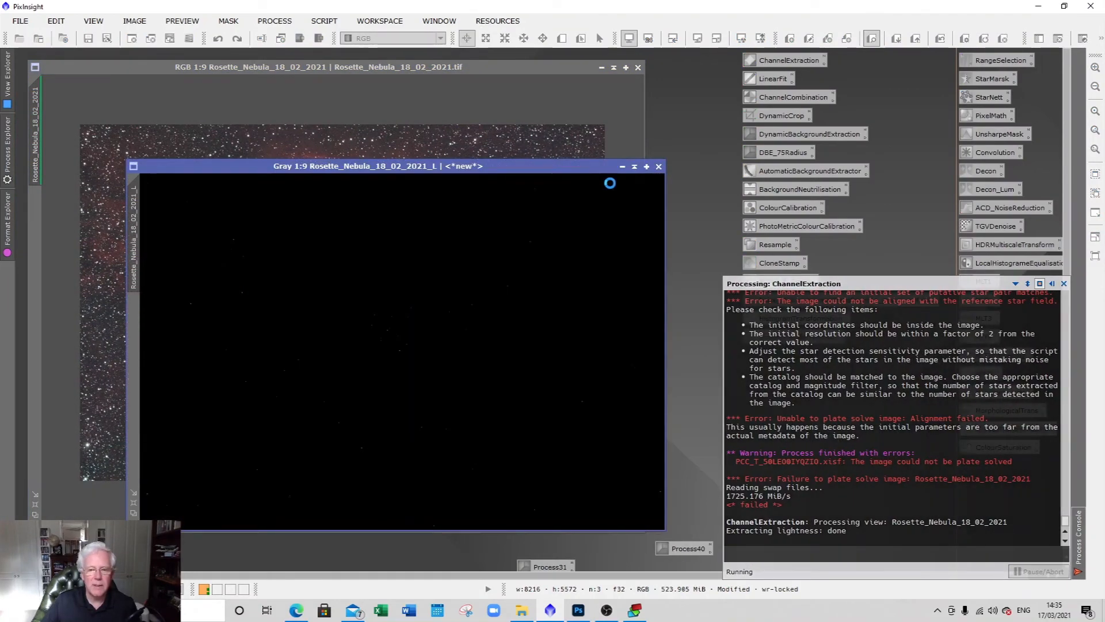
drag(576, 166, 547, 148)
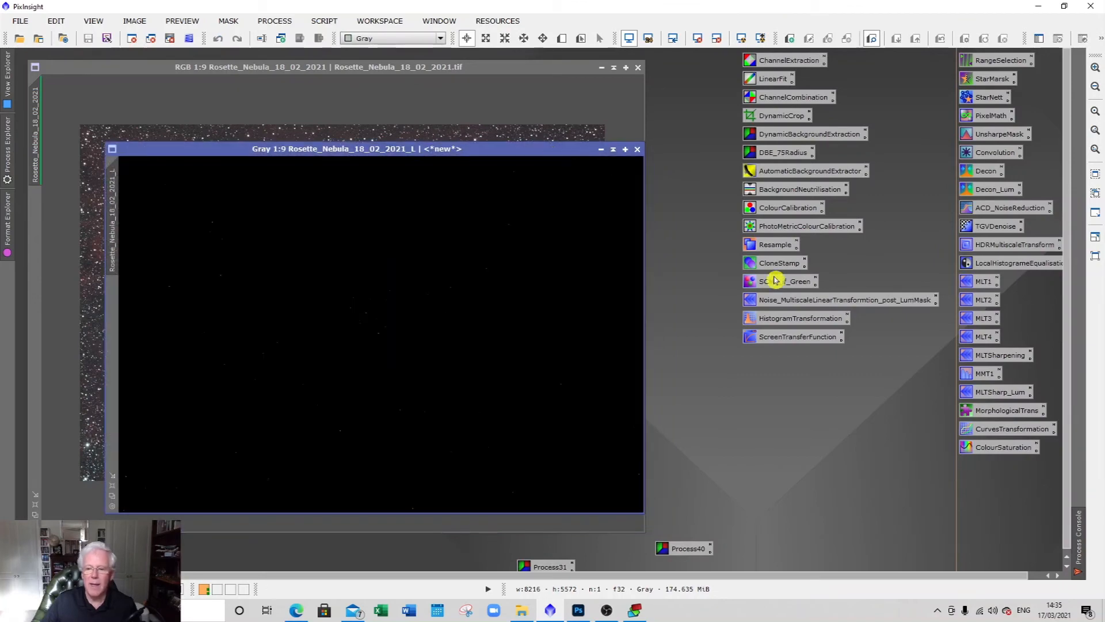
Open ScreenTransferFunction and HistogramTransformation, and auto-stretch the display of the extracted lightness image.
click(780, 336)
double_click(780, 336)
double_click(783, 318)
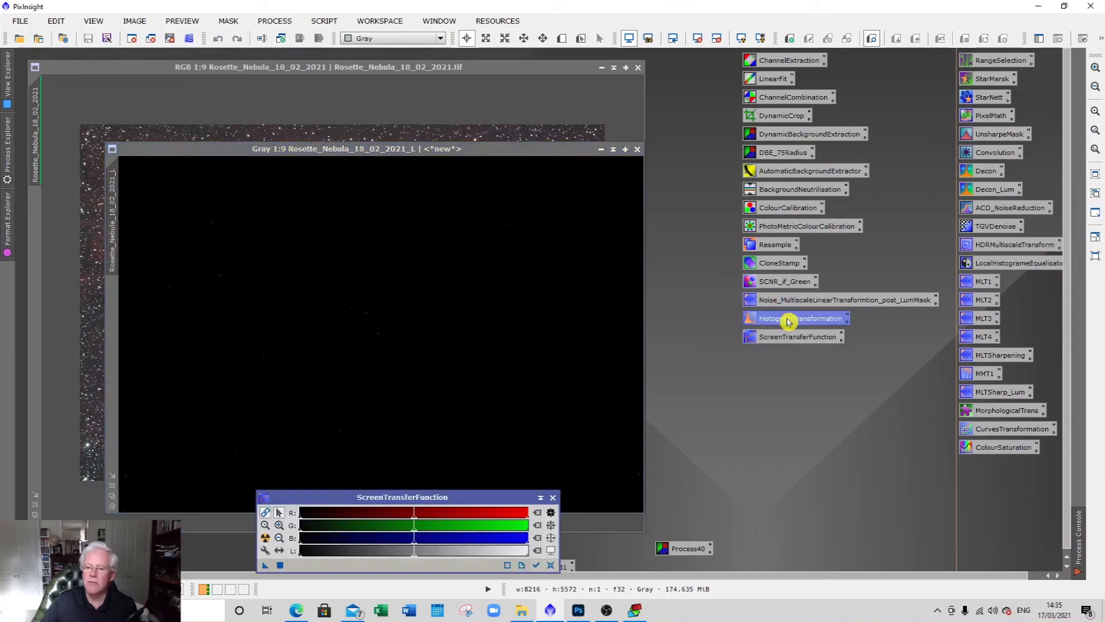
drag(697, 121, 745, 198)
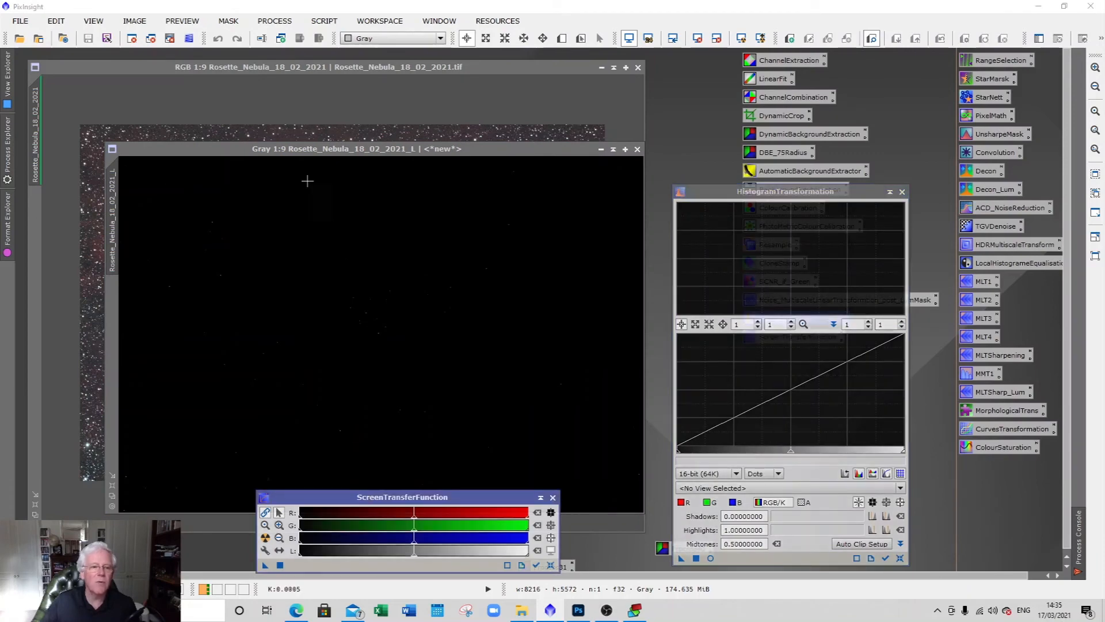
click(296, 151)
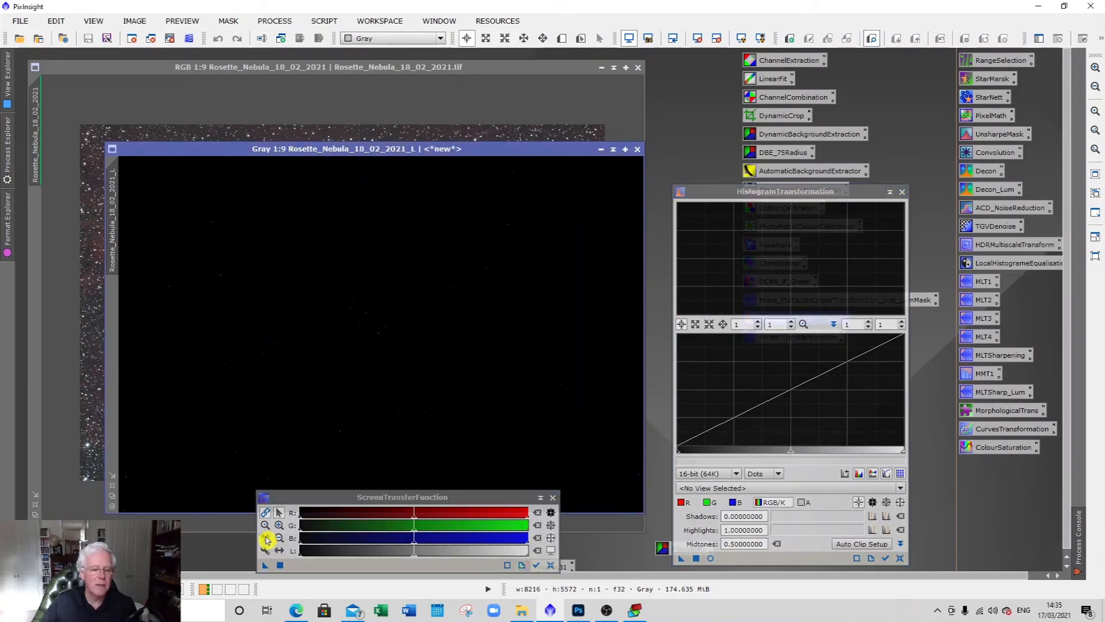
click(266, 538)
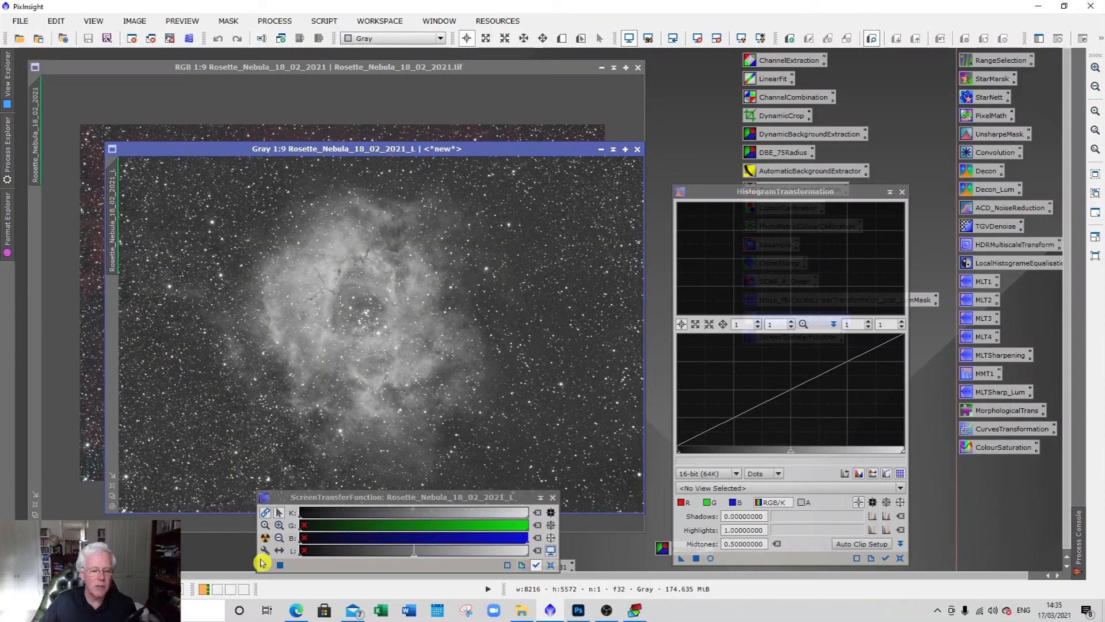
Transfer the screen stretch to HistogramTransformation, apply it permanently to the lightness image, and reset that image's screen stretch.
drag(264, 566, 737, 489)
drag(737, 549, 551, 389)
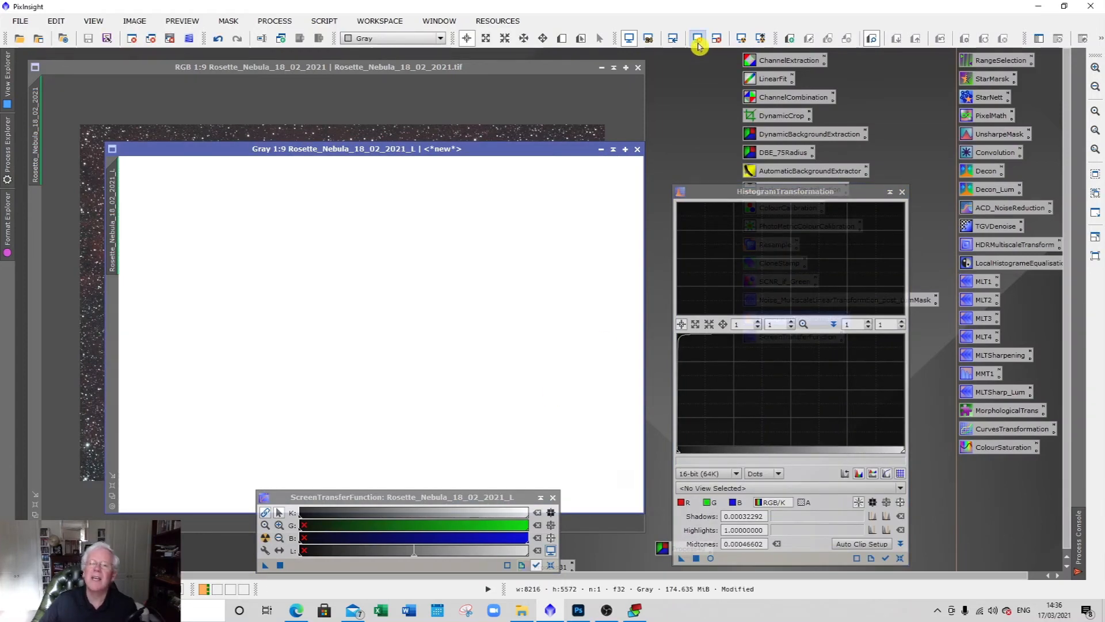
click(697, 39)
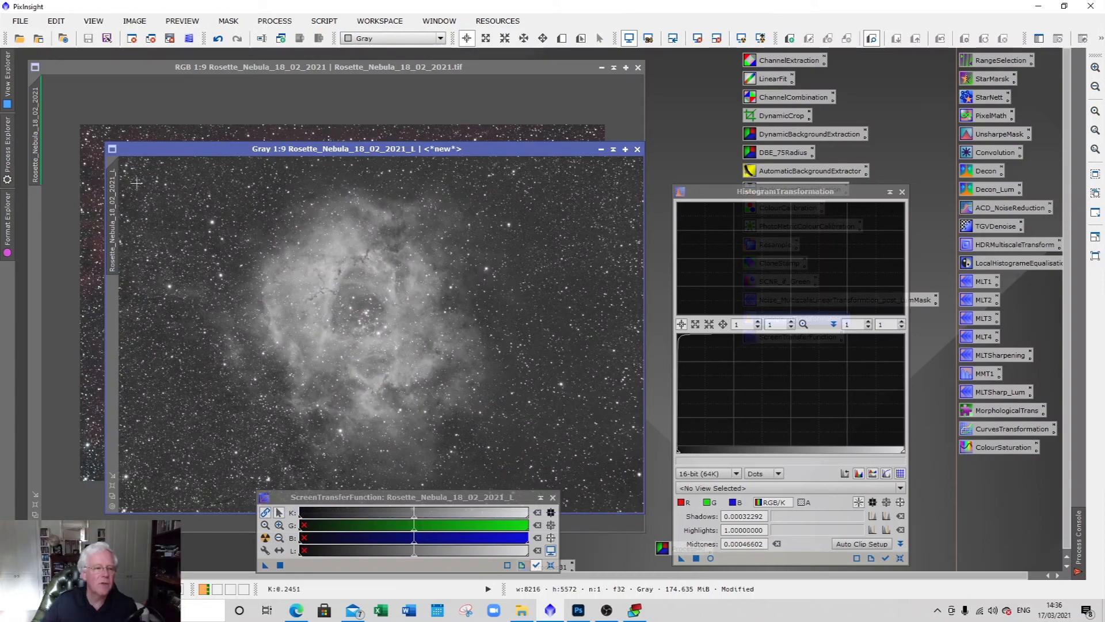
Apply the stretched lightness image as a mask on the color Rosette image, minimize the mask image, and close both stretch processes.
drag(119, 200, 39, 248)
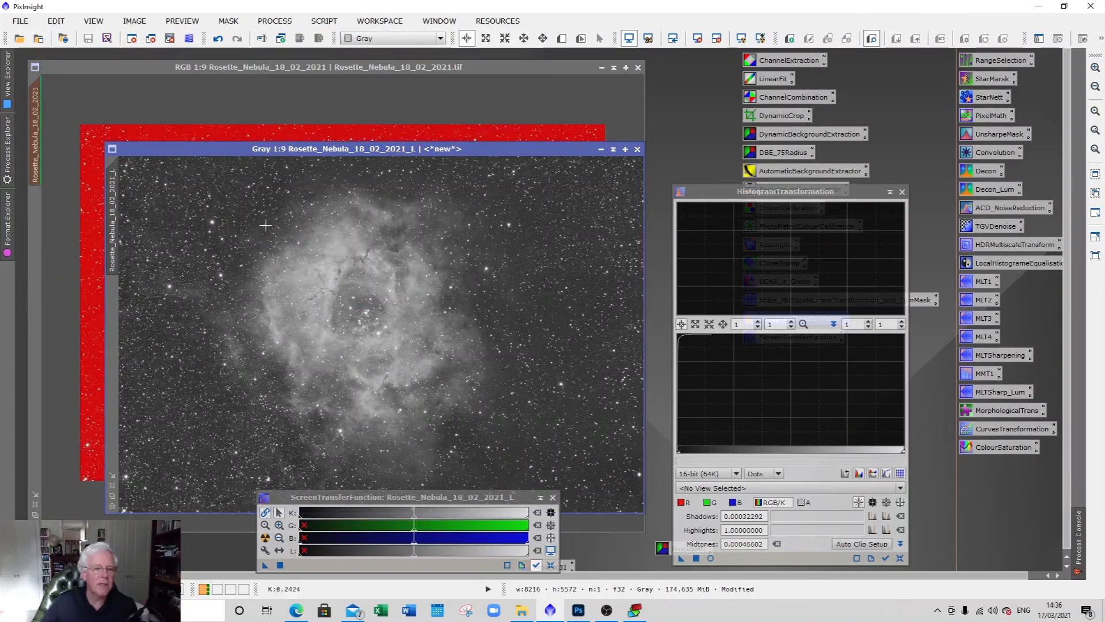
click(604, 150)
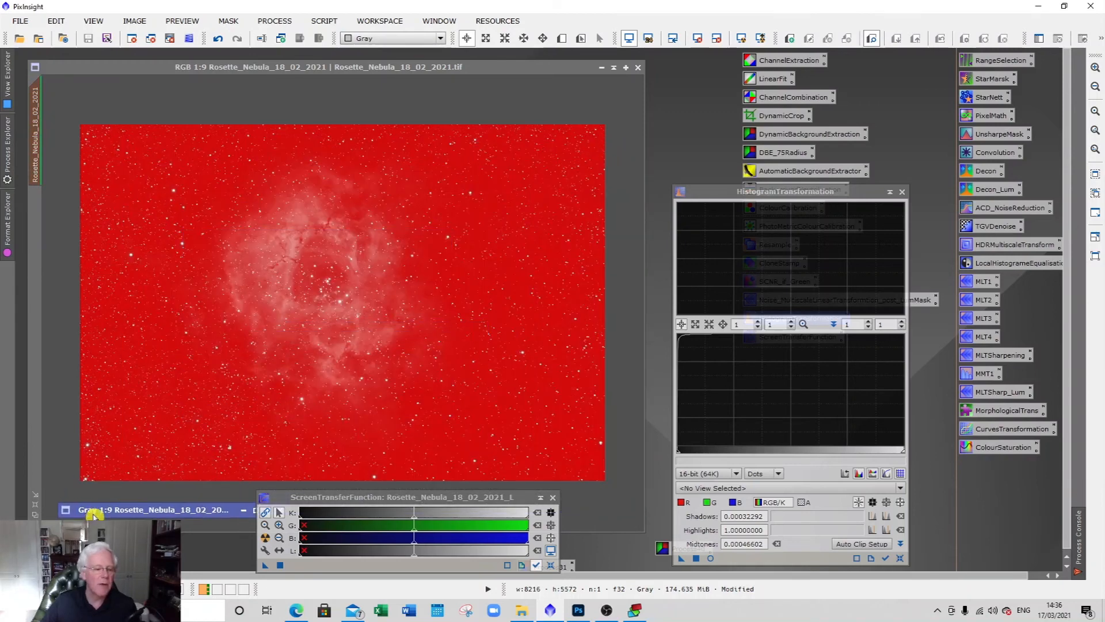
click(553, 497)
click(902, 191)
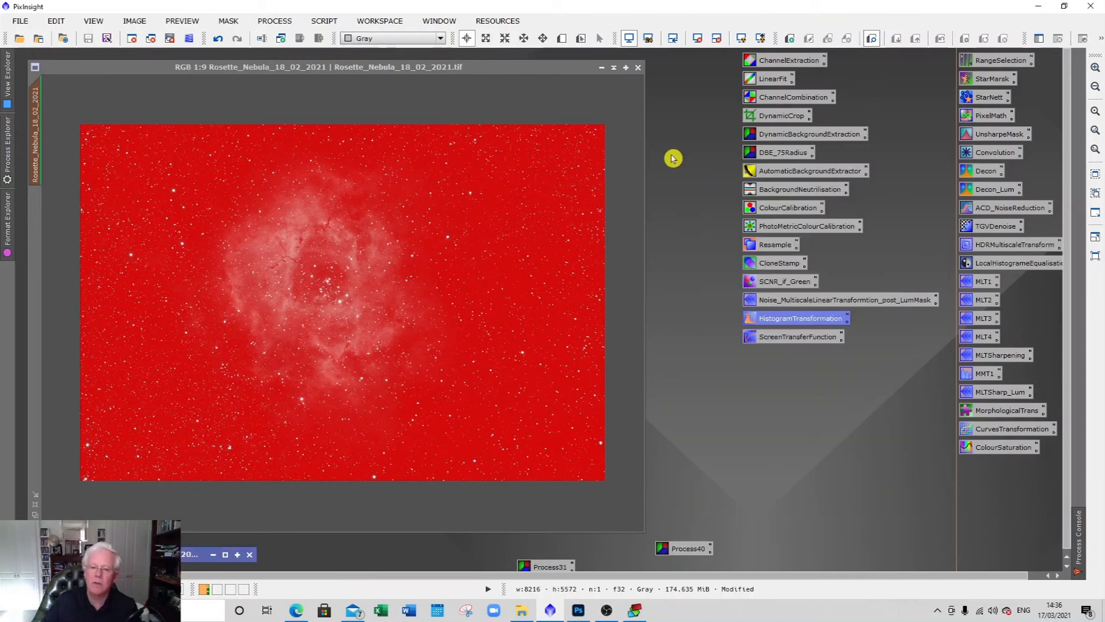
Invert the lightness mask on the color Rosette image and hide its red overlay.
click(380, 68)
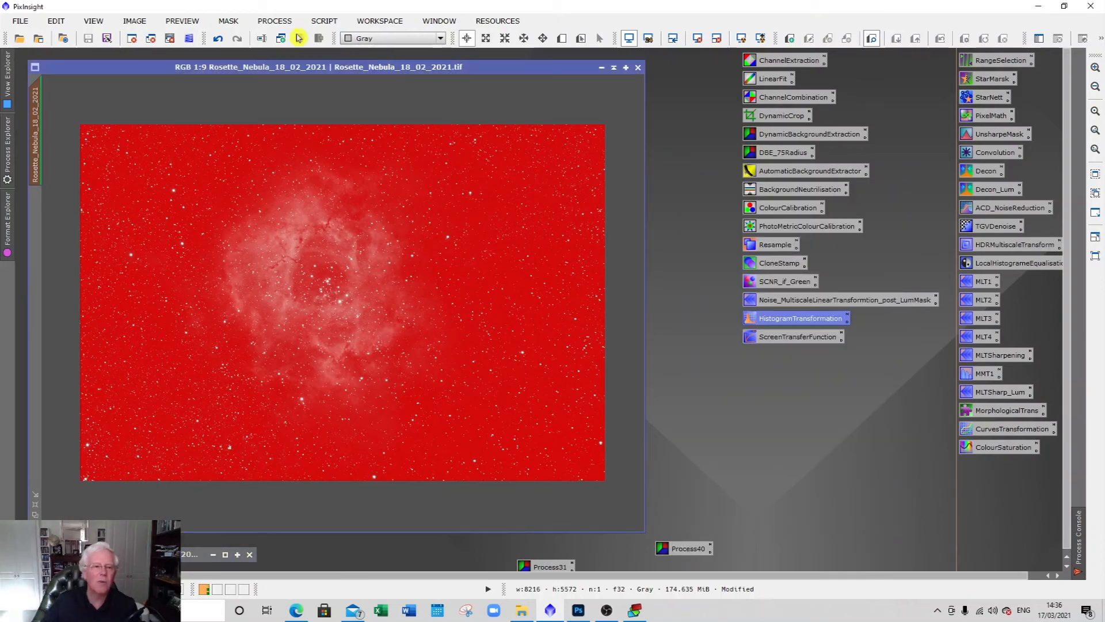
click(238, 23)
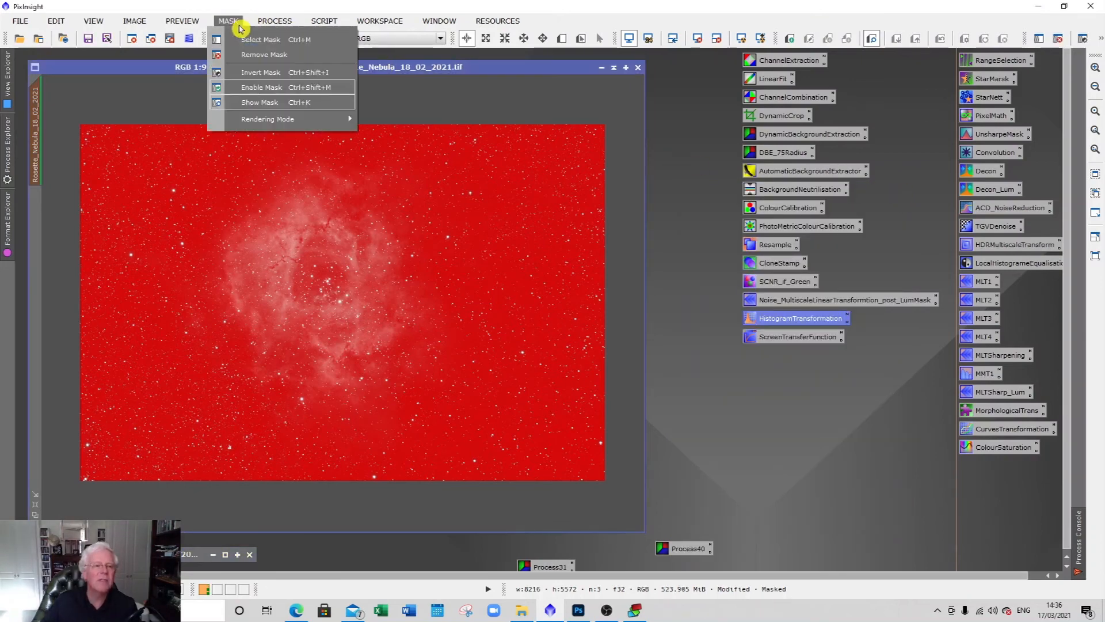
click(254, 72)
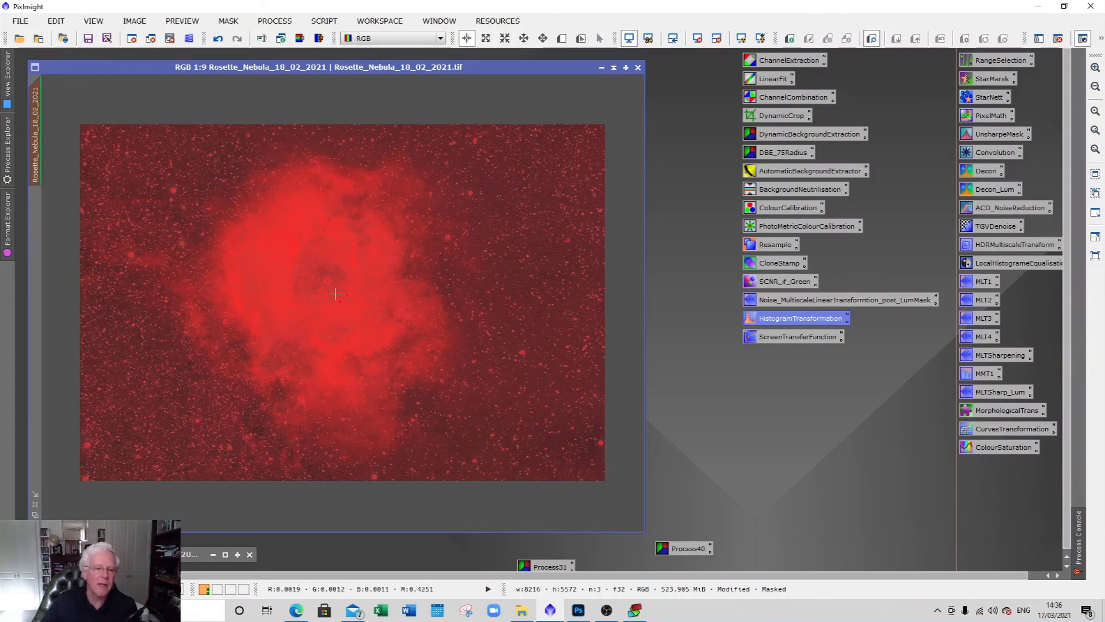
click(229, 22)
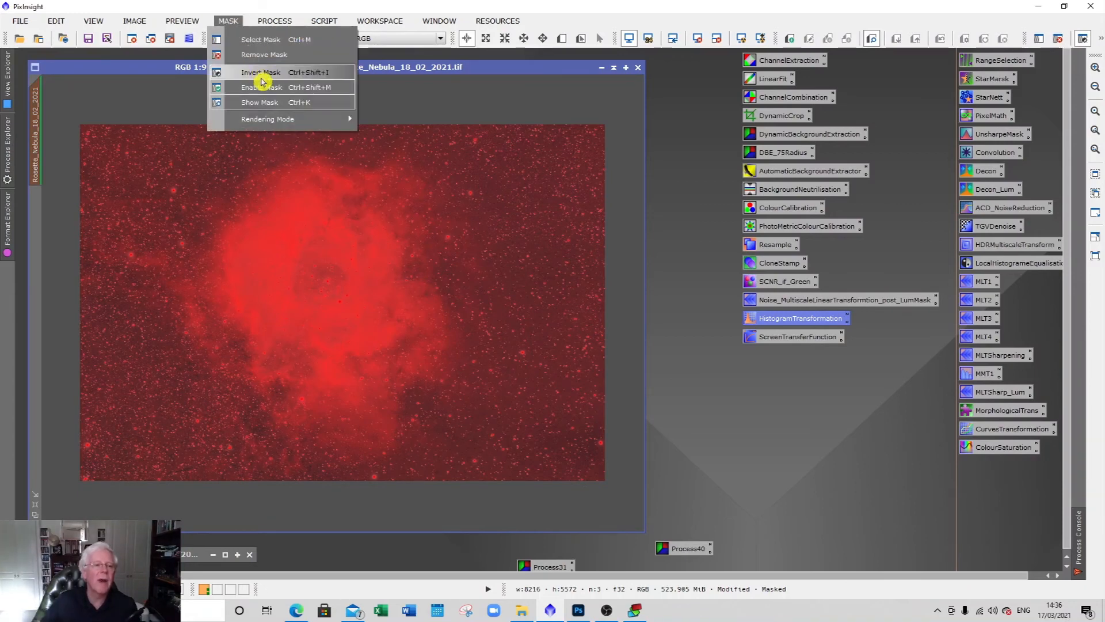
click(268, 99)
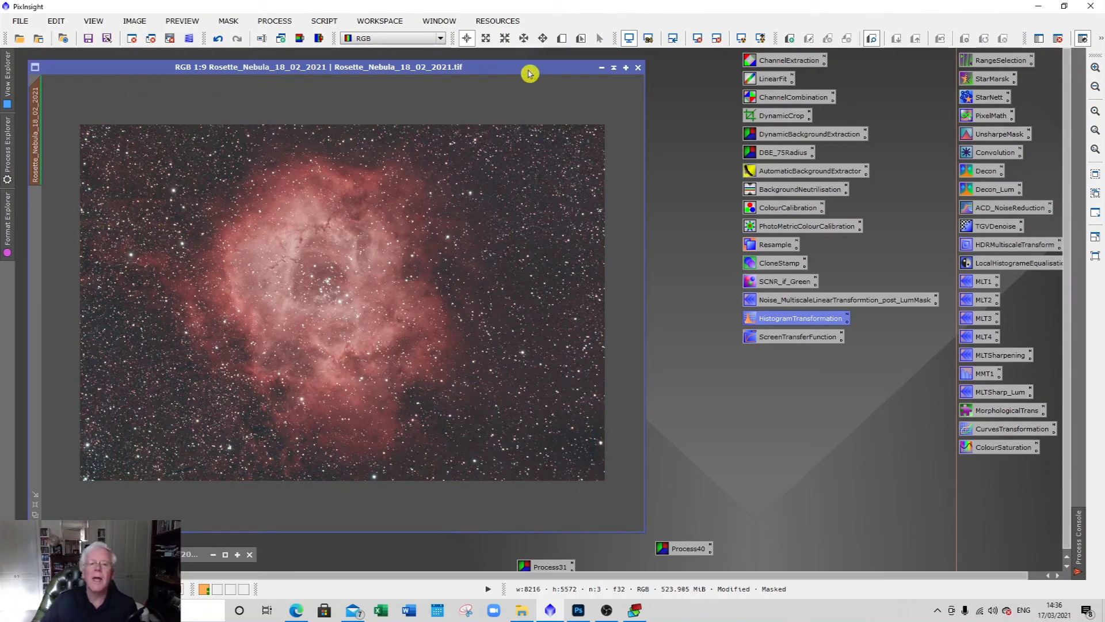
Create a preview region covering the nebula's left edge and adjoining dark sky, and open that preview.
click(562, 38)
drag(127, 216, 305, 384)
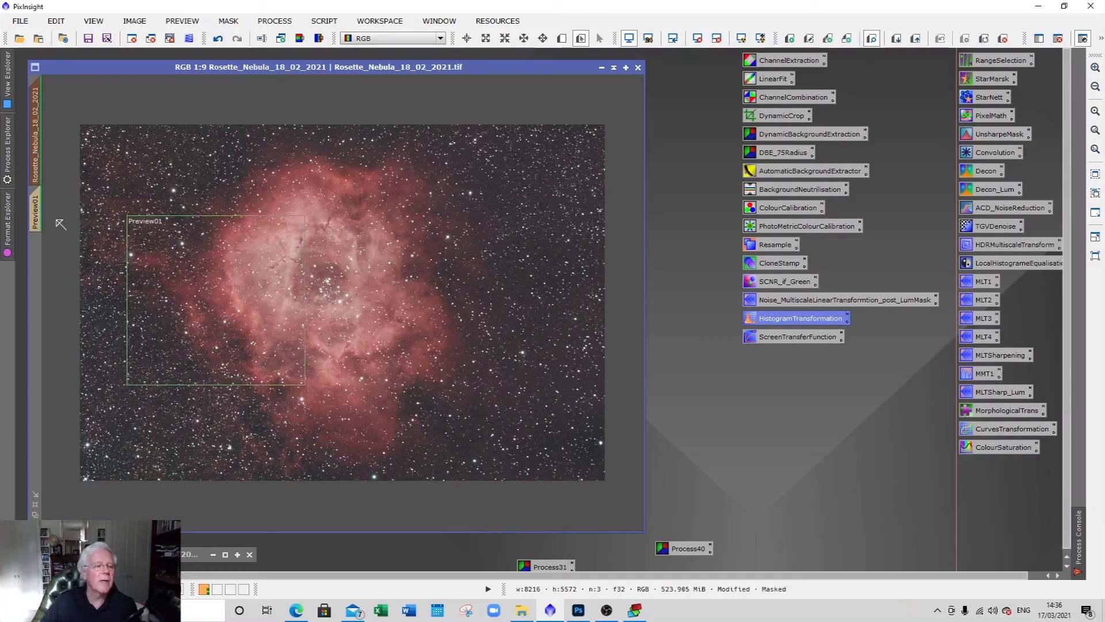
click(36, 211)
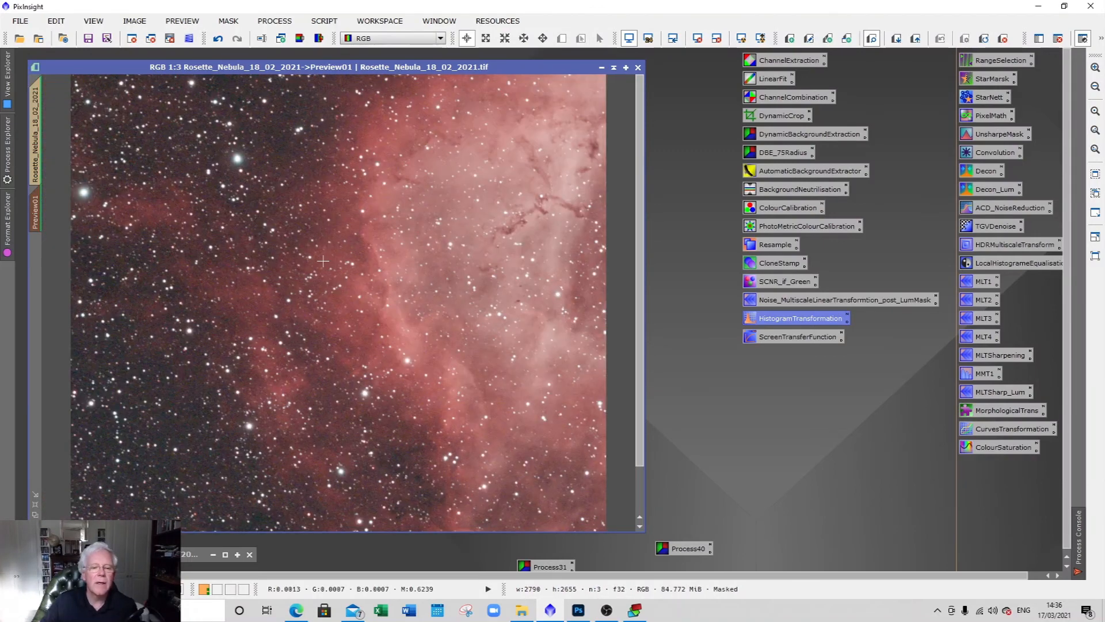
scroll(323, 261, down, 1)
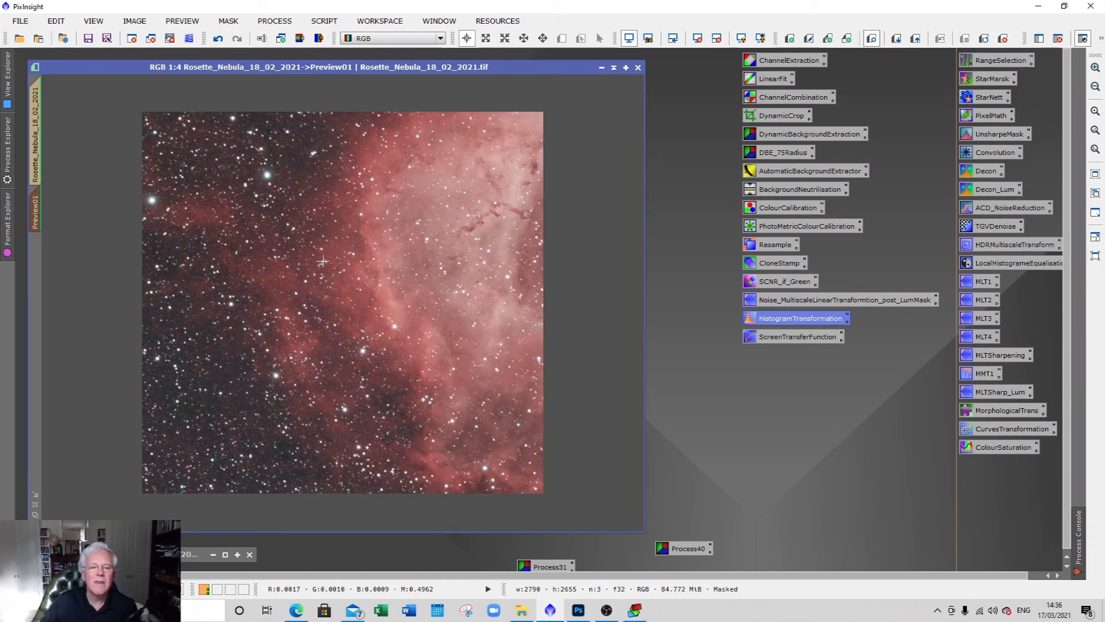
Open the saved MLT1 luminance noise reduction, compare its effect on the preview region in a real-time preview, and close the comparison.
double_click(993, 283)
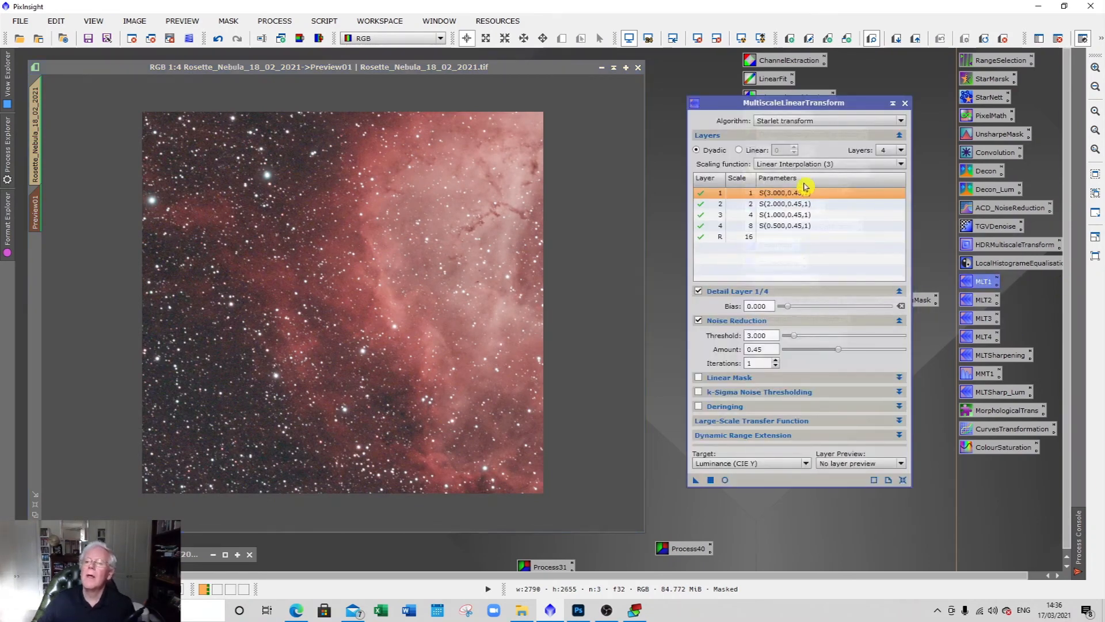
drag(725, 107, 693, 134)
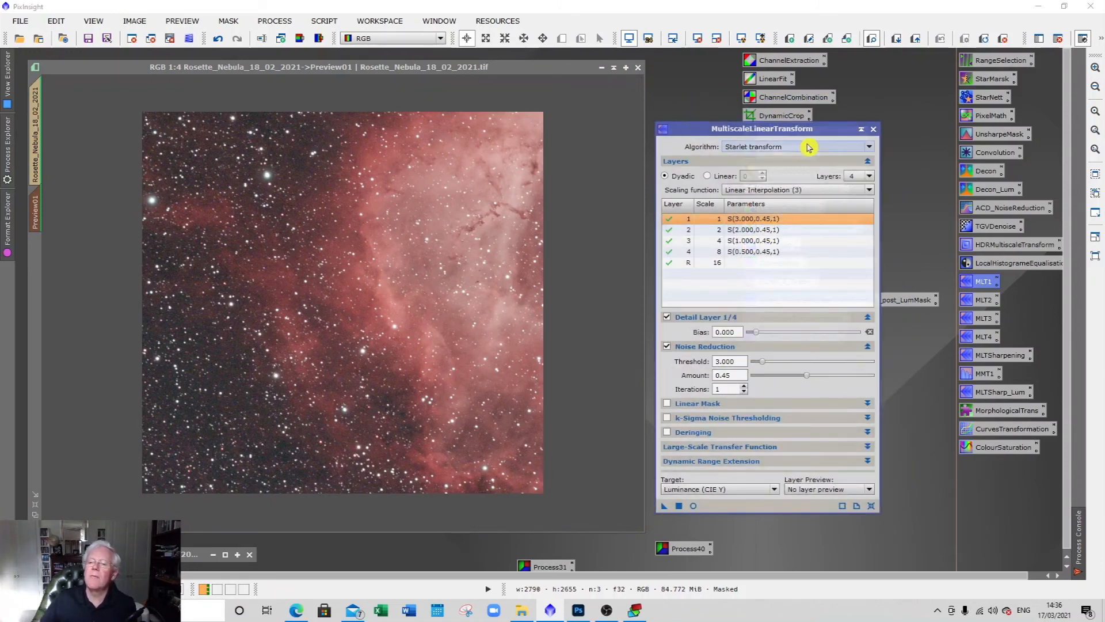
click(694, 507)
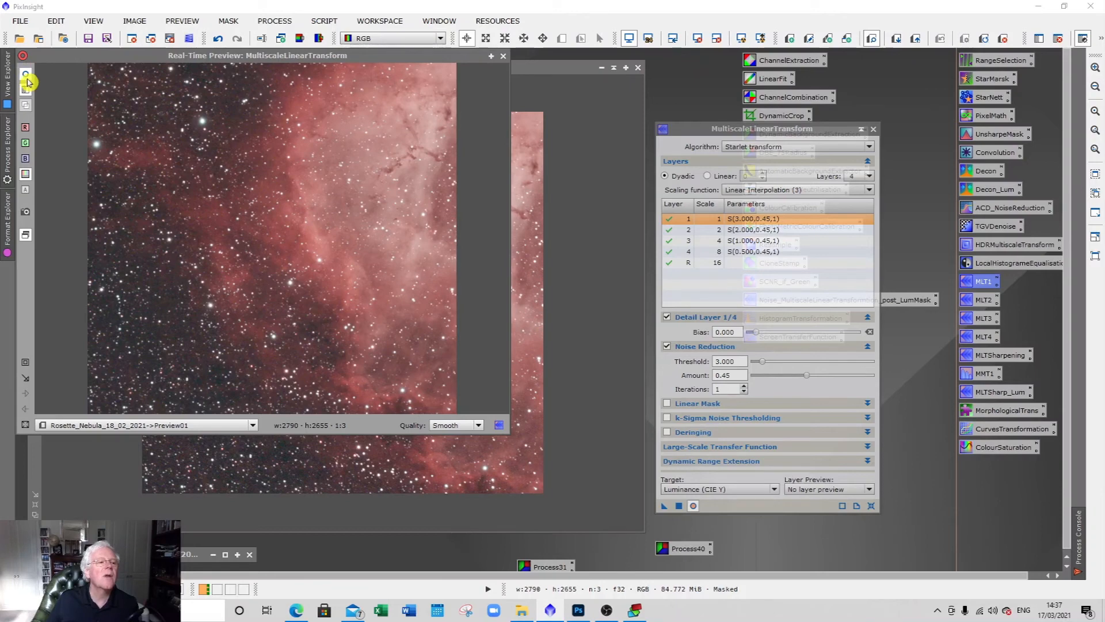
click(28, 75)
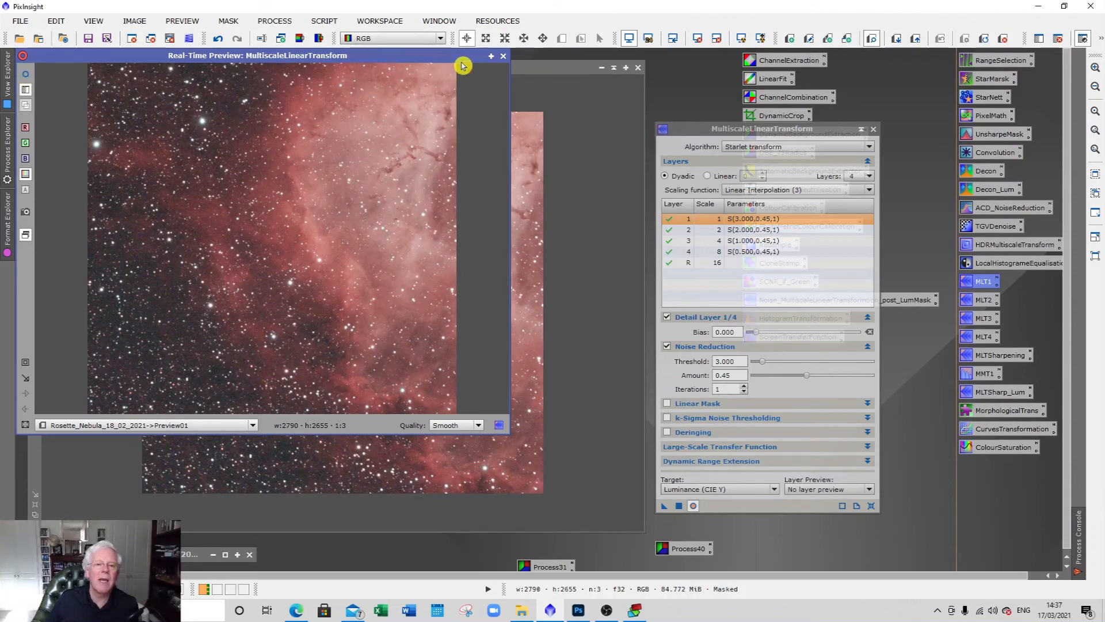
click(503, 60)
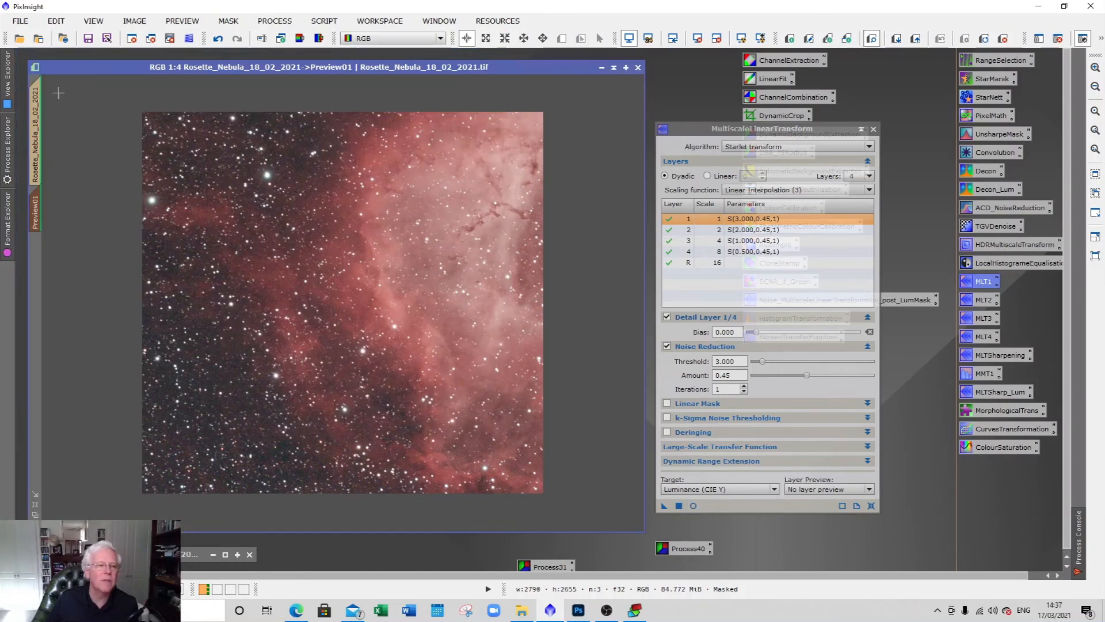
Apply the MLT1 luminance noise reduction to the full Rosette image and close the process.
click(7, 95)
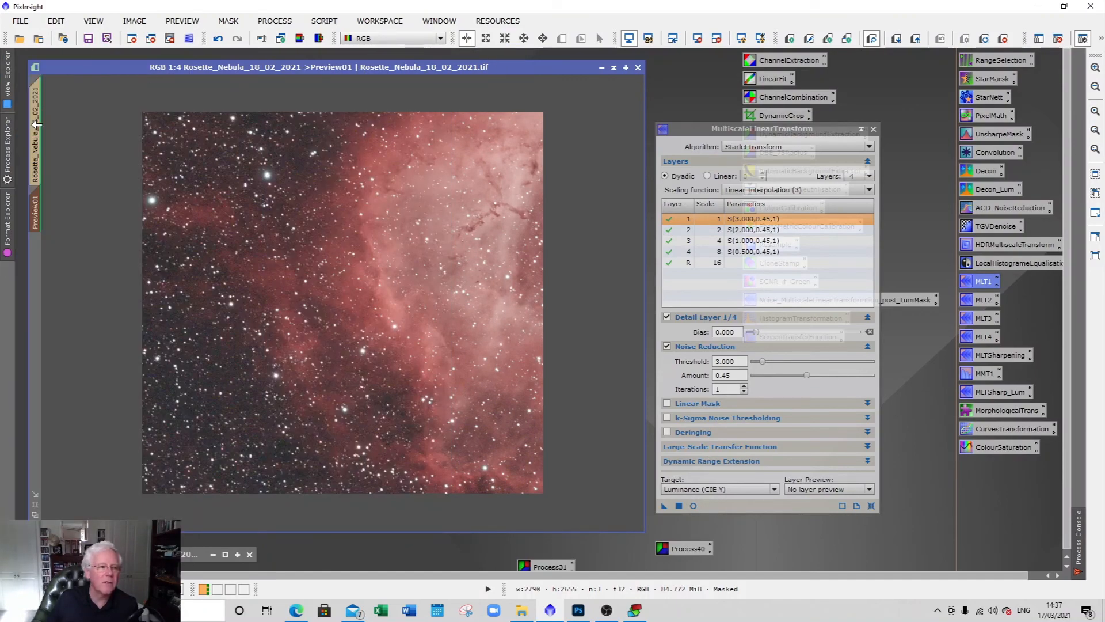
click(35, 123)
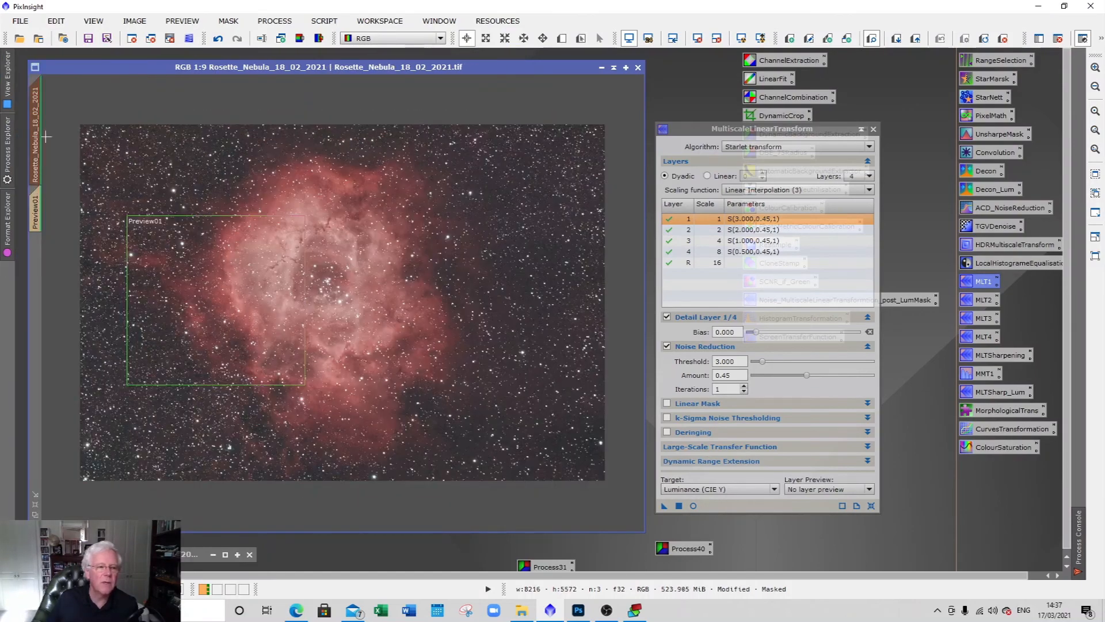
click(679, 506)
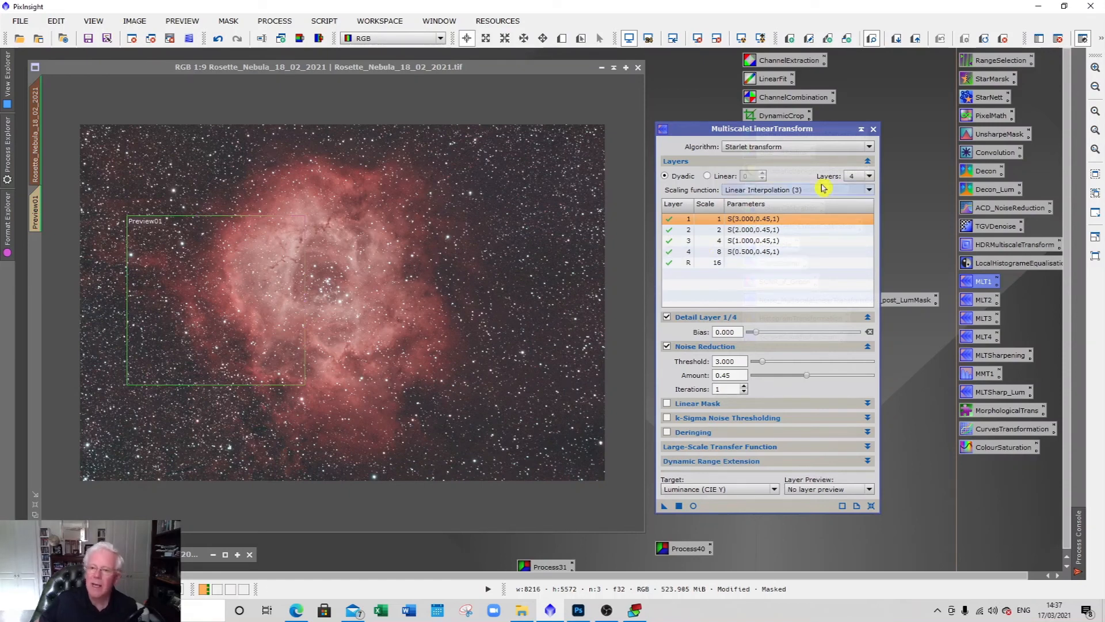
click(873, 132)
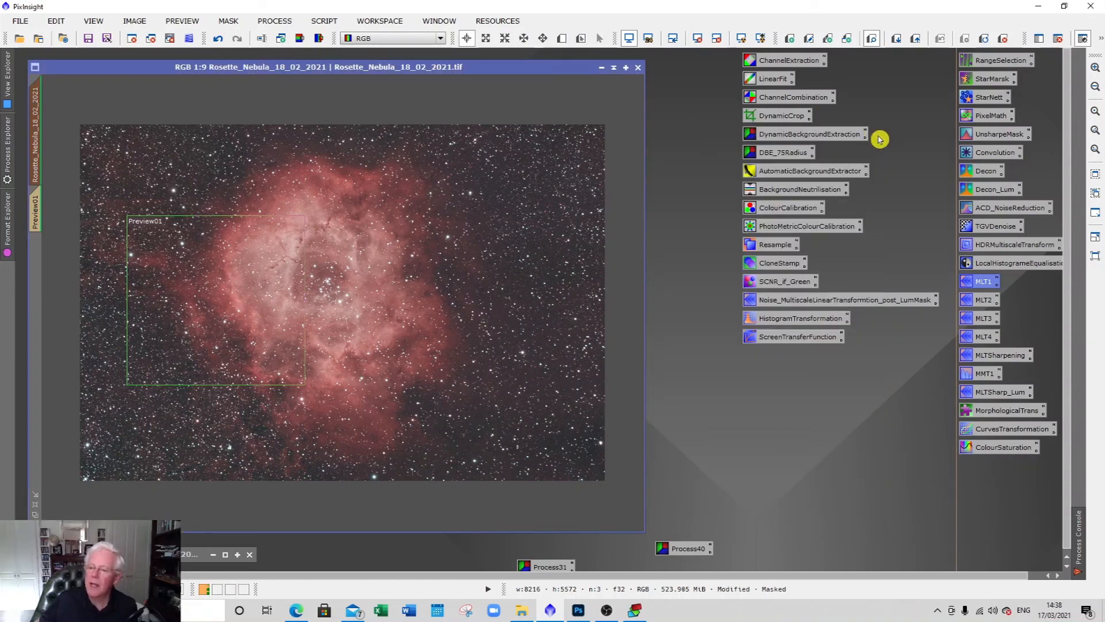
Apply the saved MLT2 chrominance noise reduction to the full Rosette image and close the process.
double_click(979, 300)
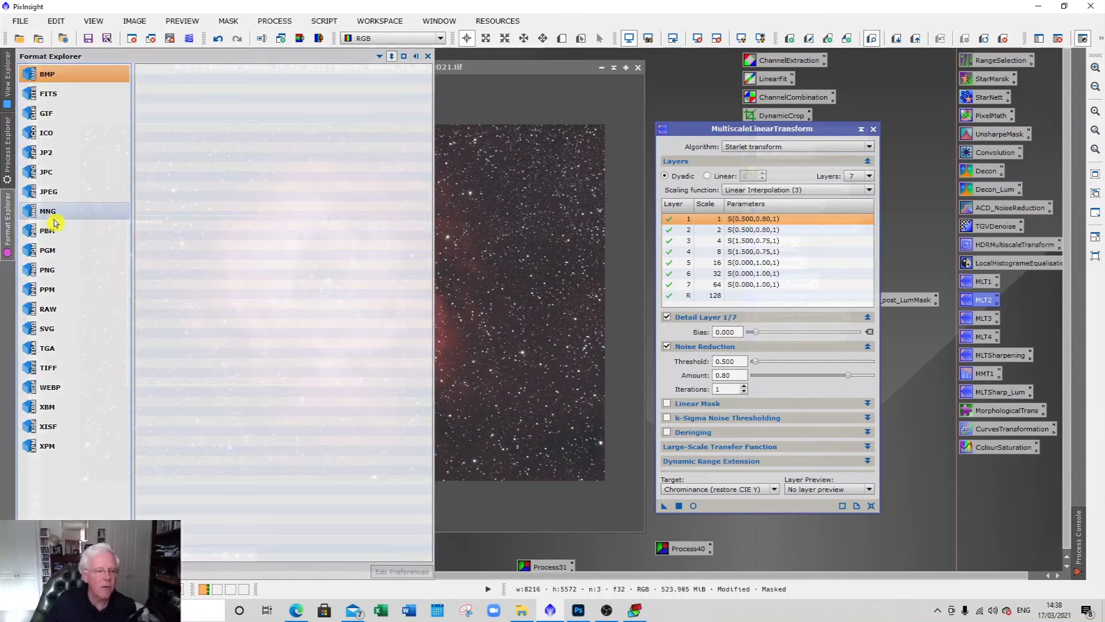
click(466, 68)
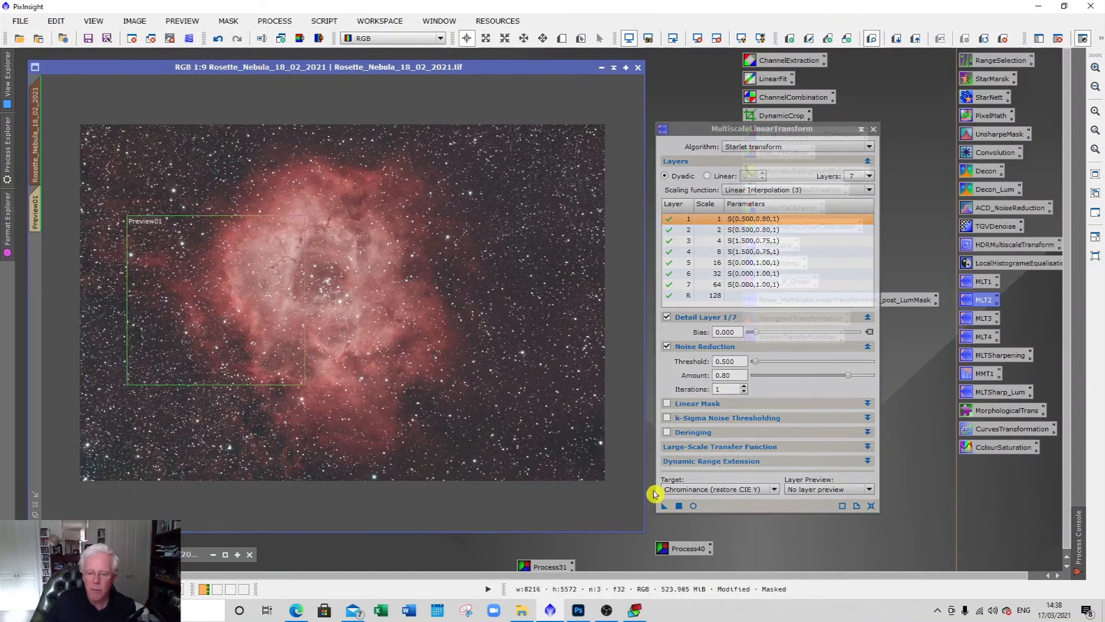
click(679, 505)
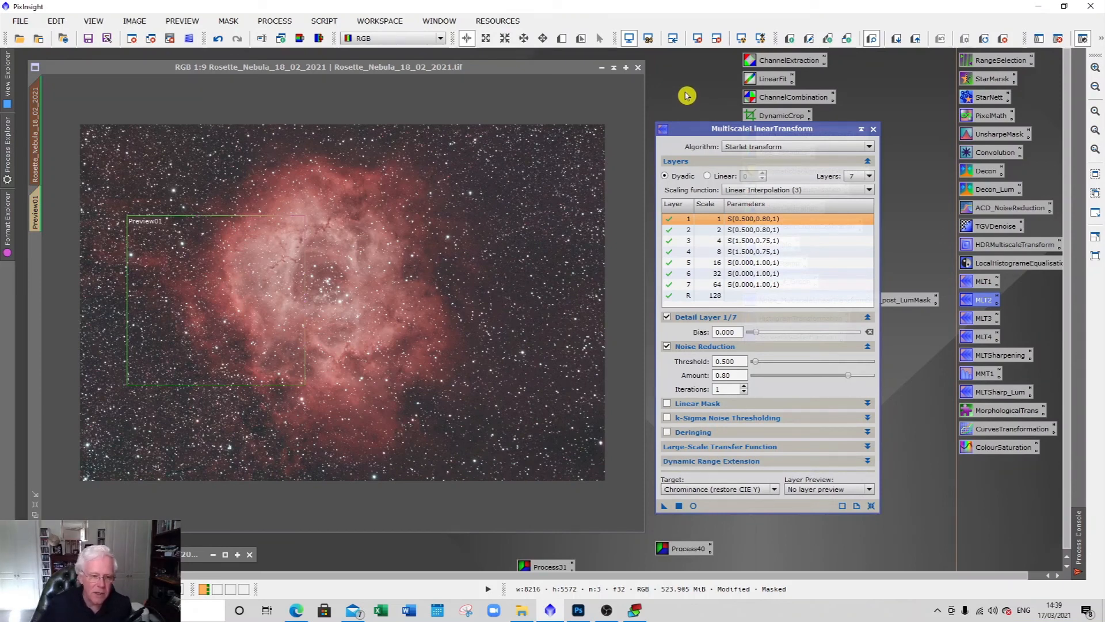
click(871, 130)
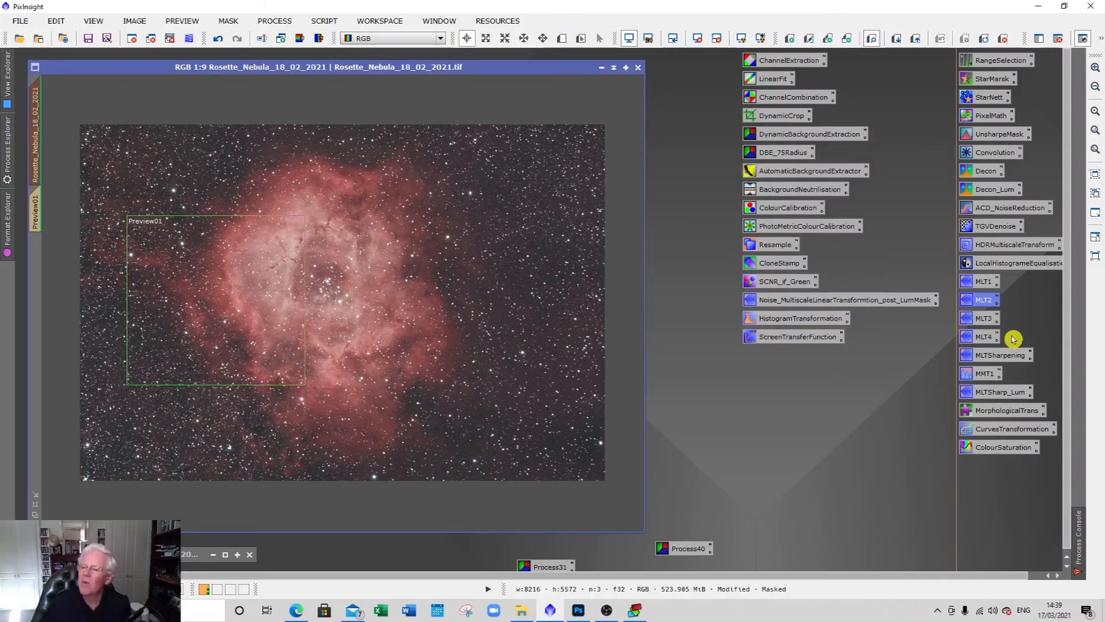
Check the saved MLT4 RGB/K noise reduction on the preview region in a real-time preview, and apply it to the full Rosette image.
double_click(980, 337)
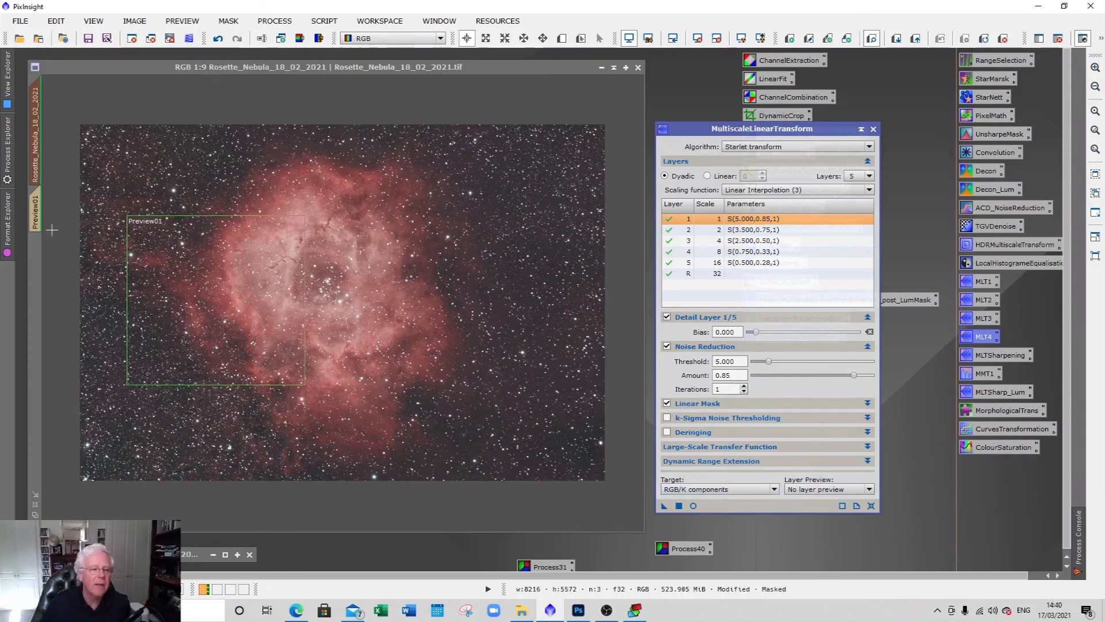
click(36, 222)
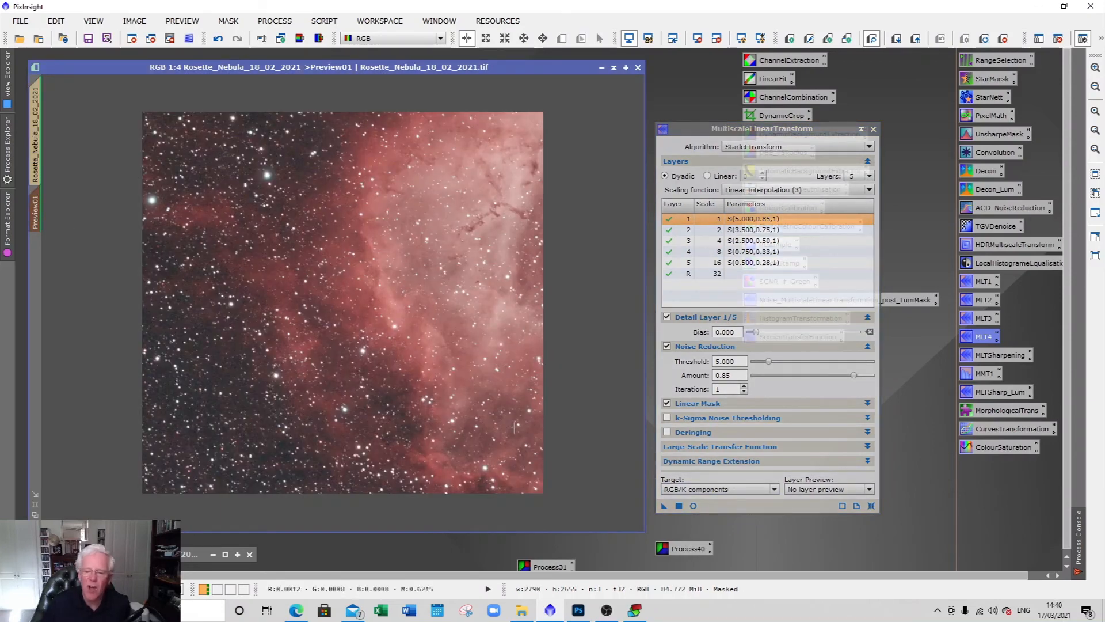
click(693, 507)
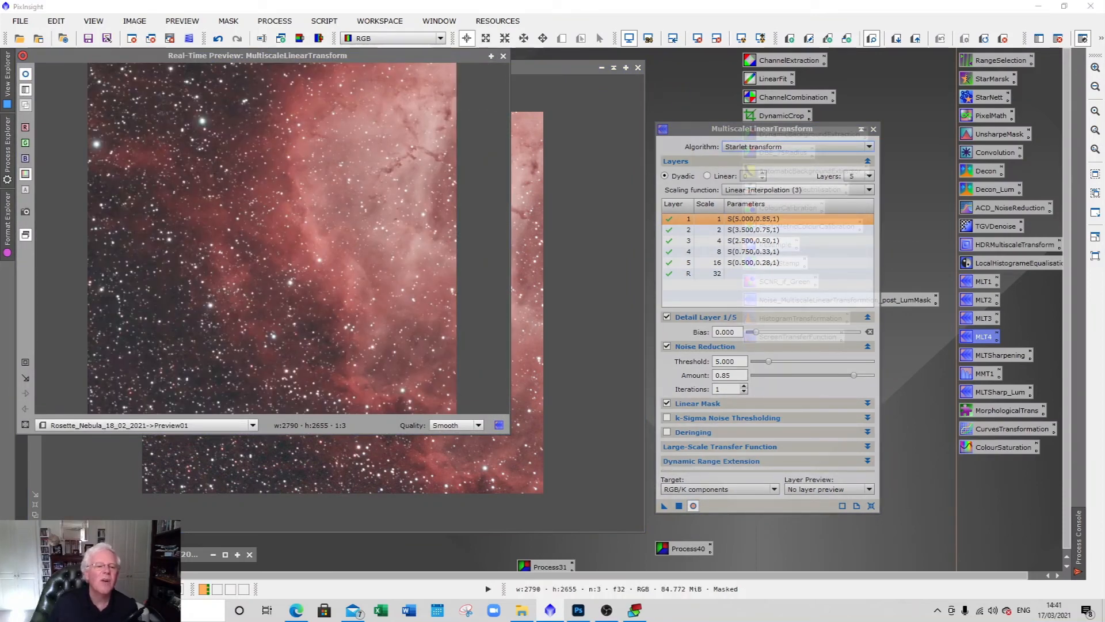
drag(358, 57, 438, 126)
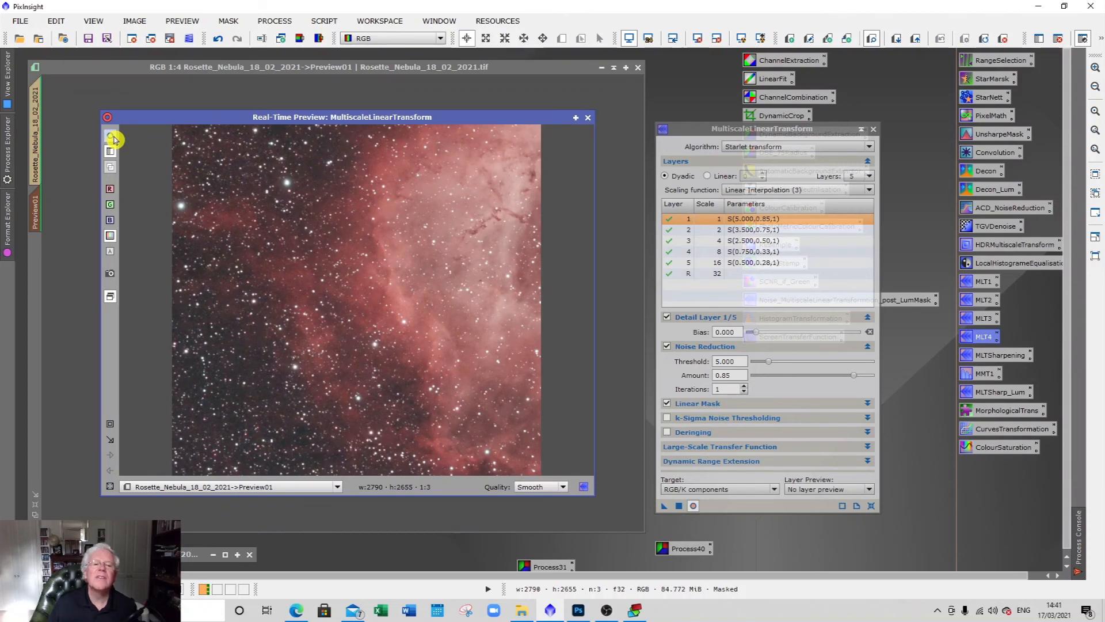
click(588, 117)
click(38, 120)
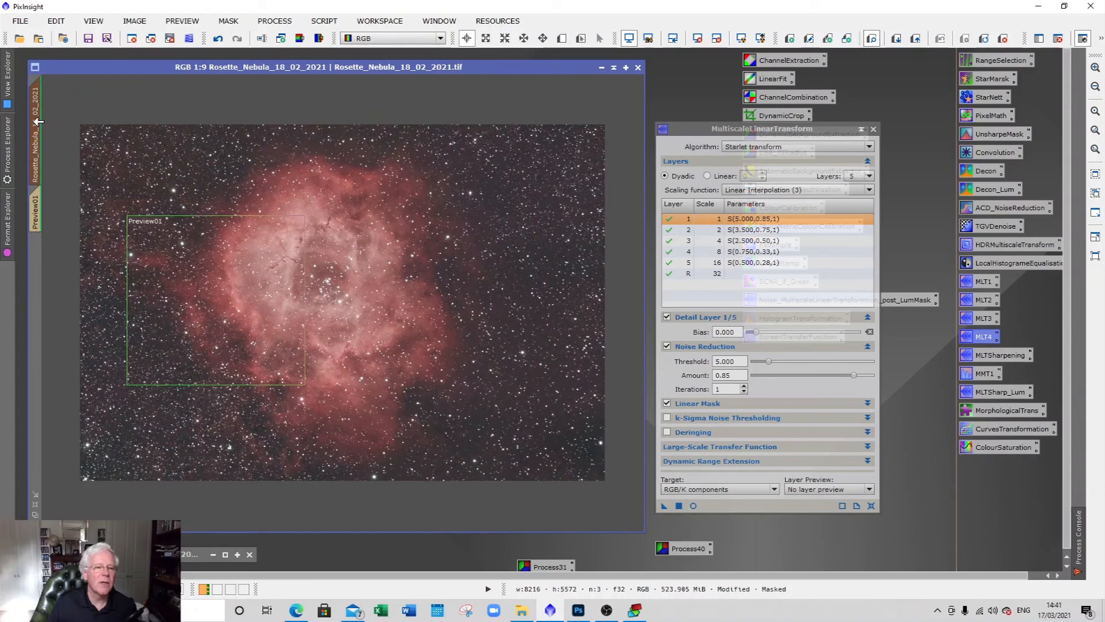
click(680, 510)
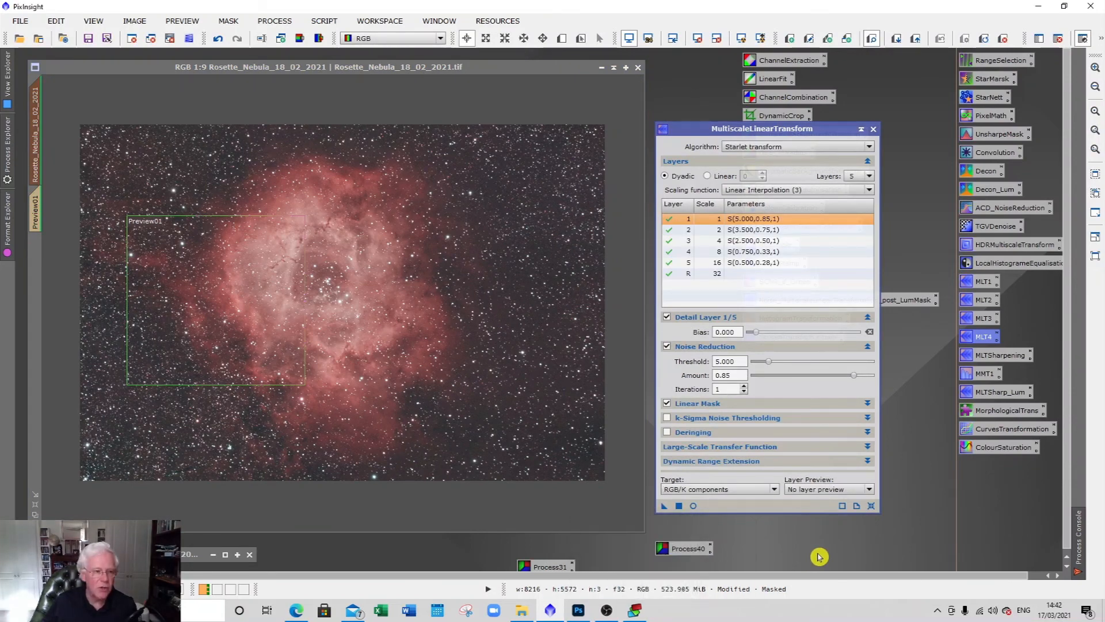
Examine the noise-reduced image up close around the central cluster and the nebula's upper-left dark filaments.
scroll(435, 314, up, 4)
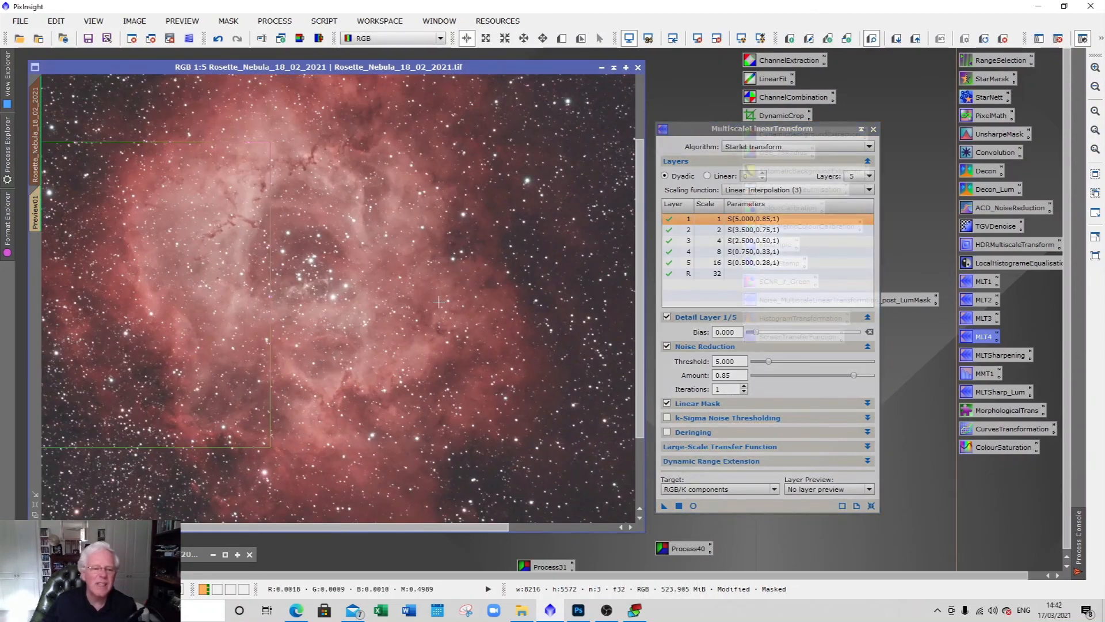
scroll(434, 300, up, 3)
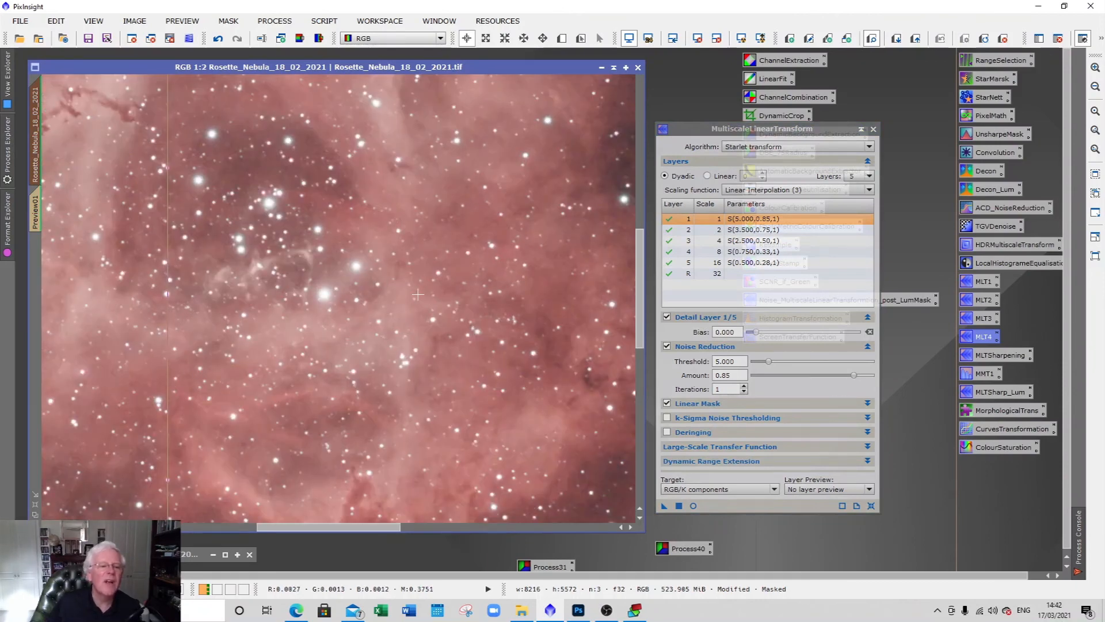
drag(637, 269, 628, 180)
drag(340, 527, 256, 536)
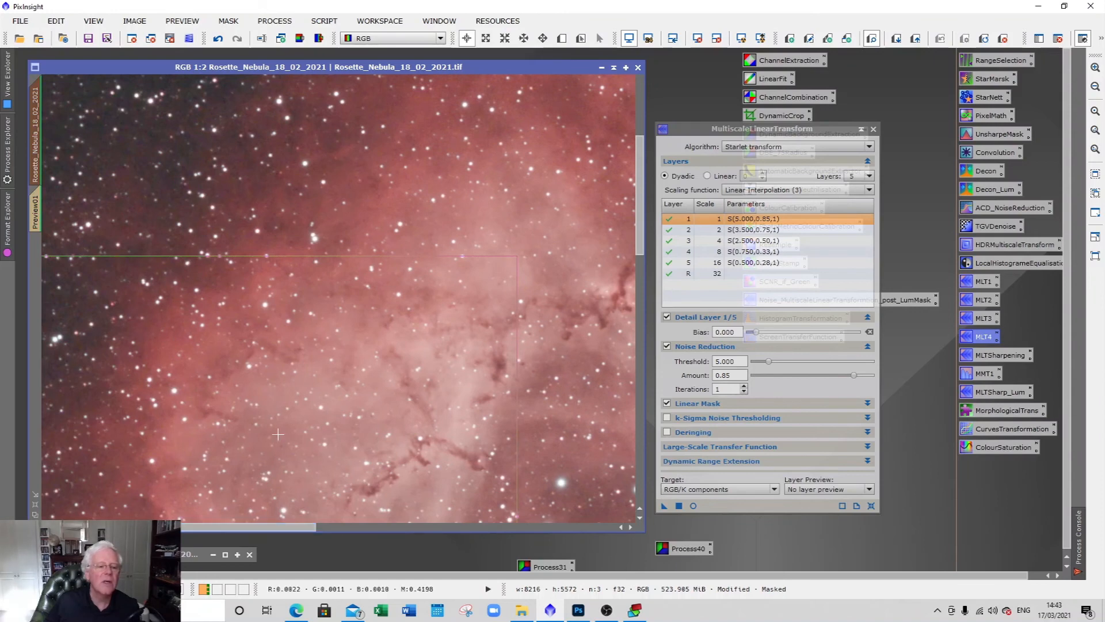
scroll(278, 434, up, 2)
scroll(278, 434, down, 7)
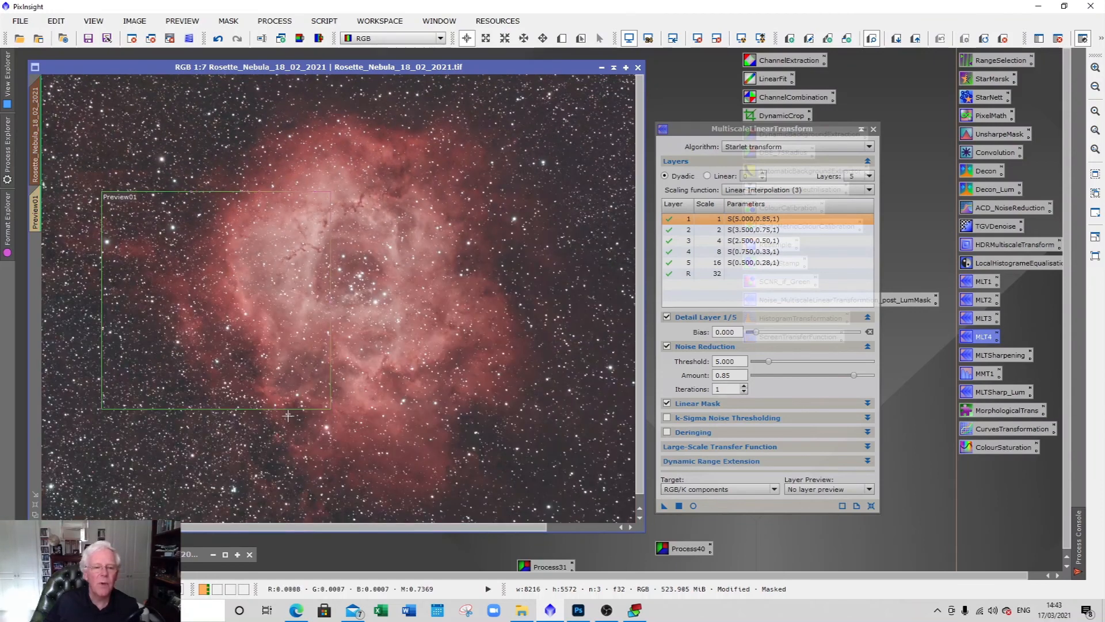
scroll(288, 416, down, 1)
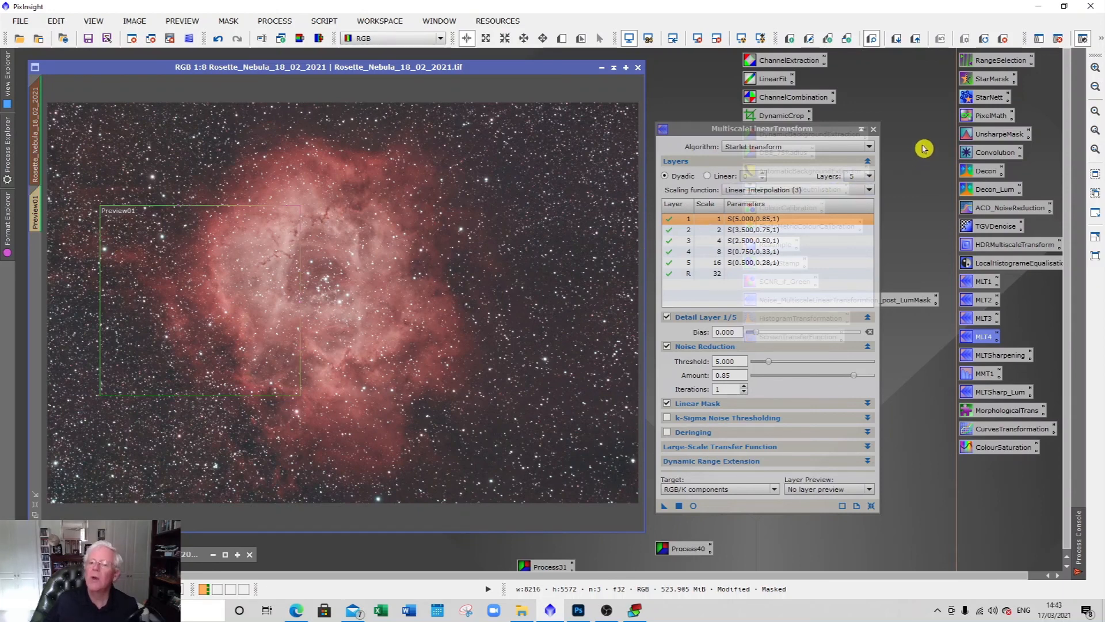
Close the MLT4 process and remove the mask from the Rosette image.
click(877, 133)
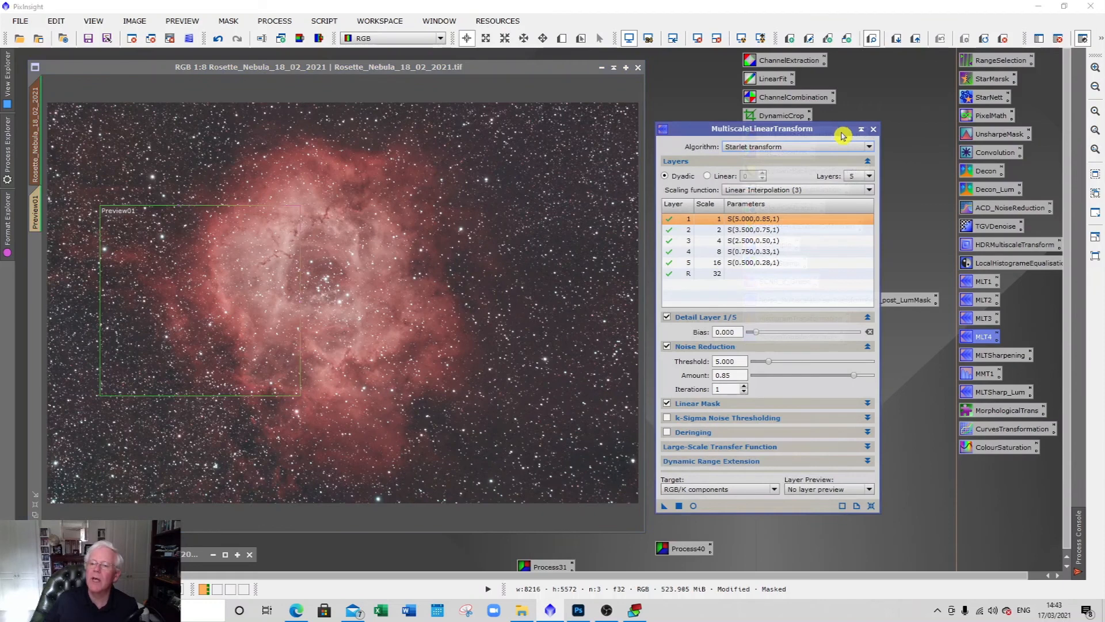
click(875, 133)
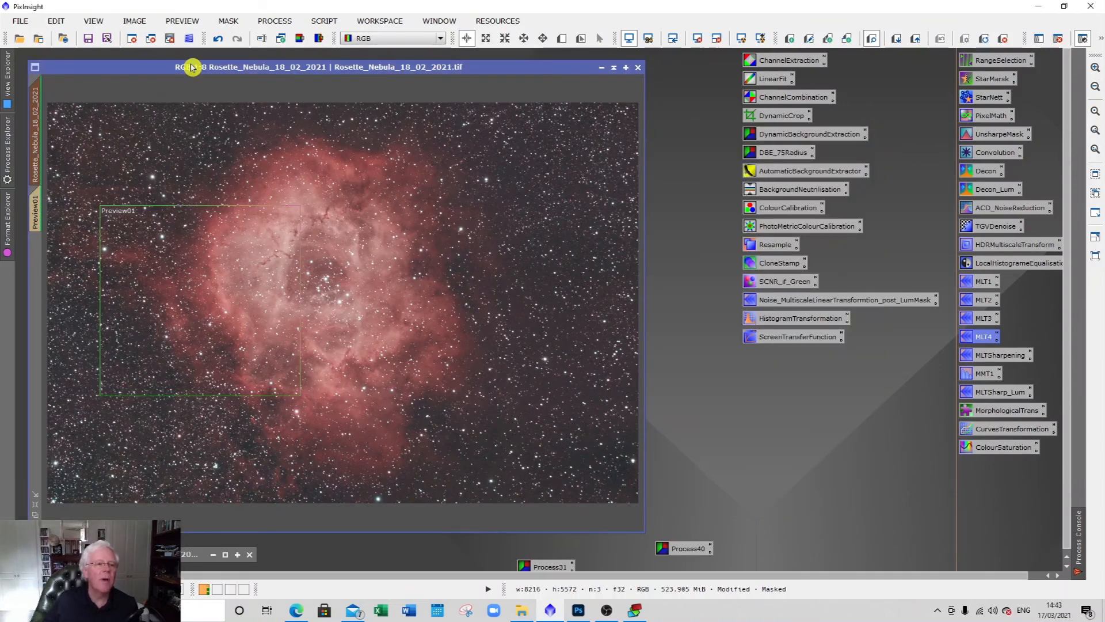
click(228, 21)
click(242, 53)
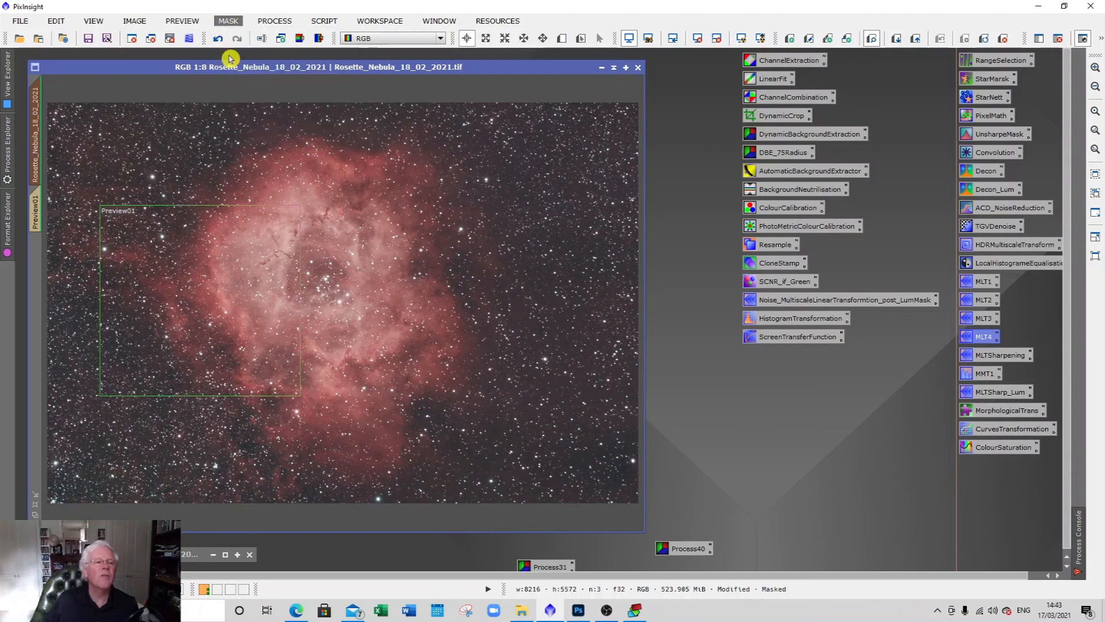
Delete the preview region from the Rosette image and turn off the image's screen stretch.
click(36, 213)
right_click(35, 219)
click(82, 320)
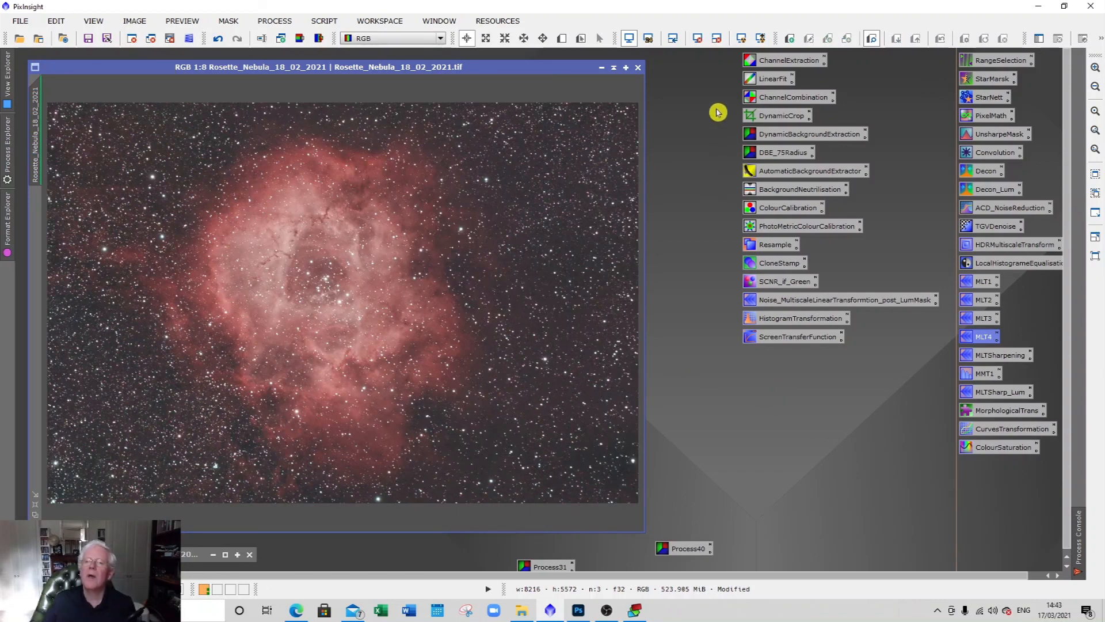
click(698, 38)
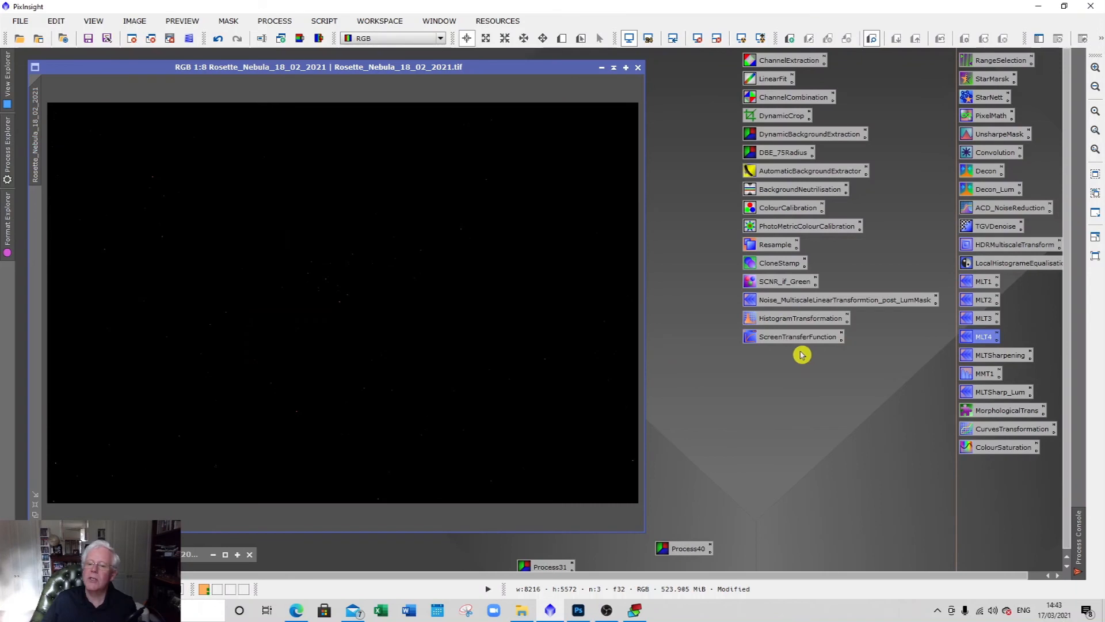
Open the ScreenTransferFunction and HistogramTransformation processes and auto-stretch the display of the Rosette image.
double_click(783, 338)
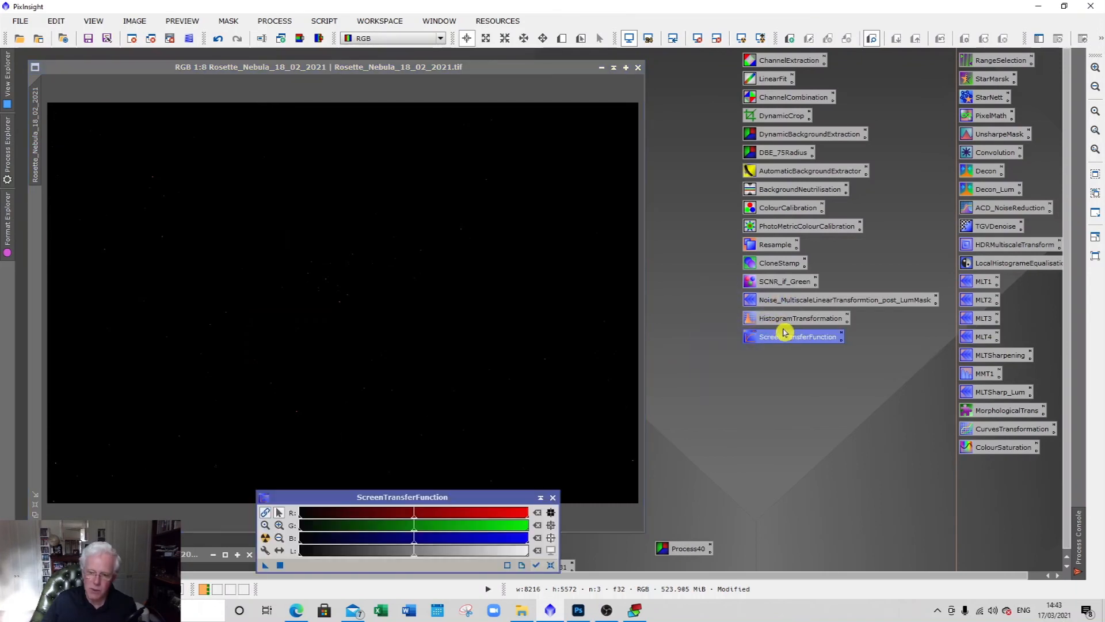
double_click(784, 320)
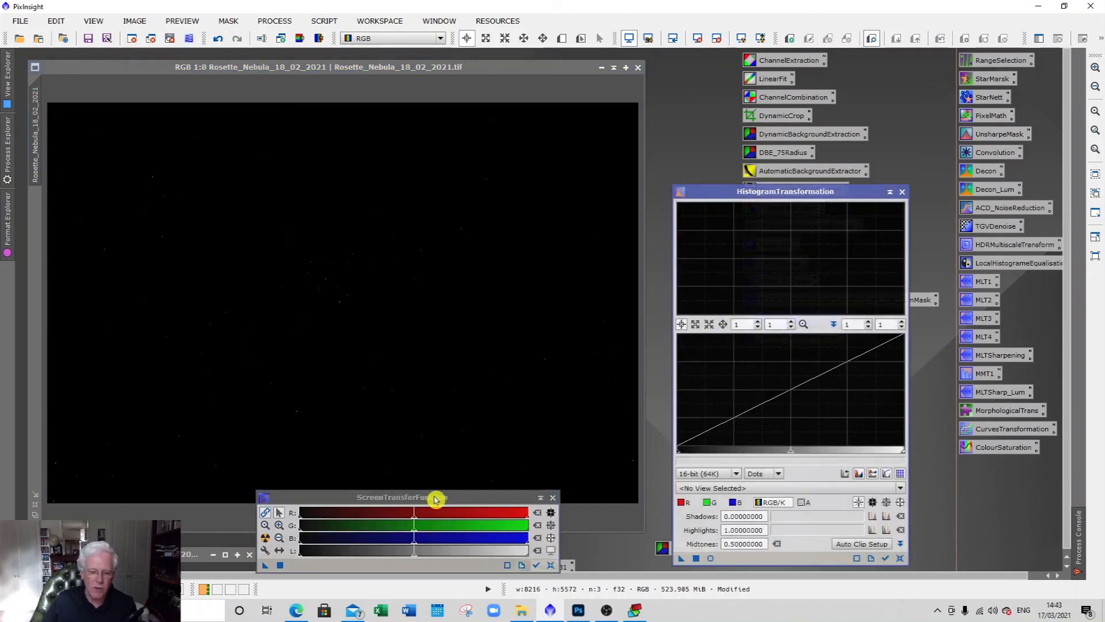
click(432, 499)
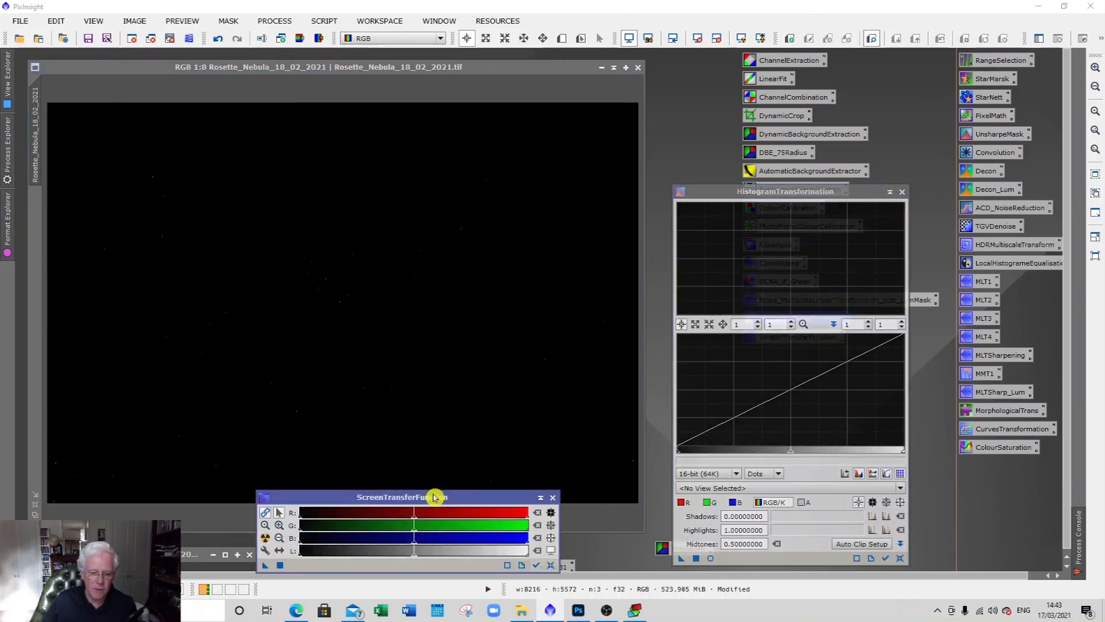
click(265, 541)
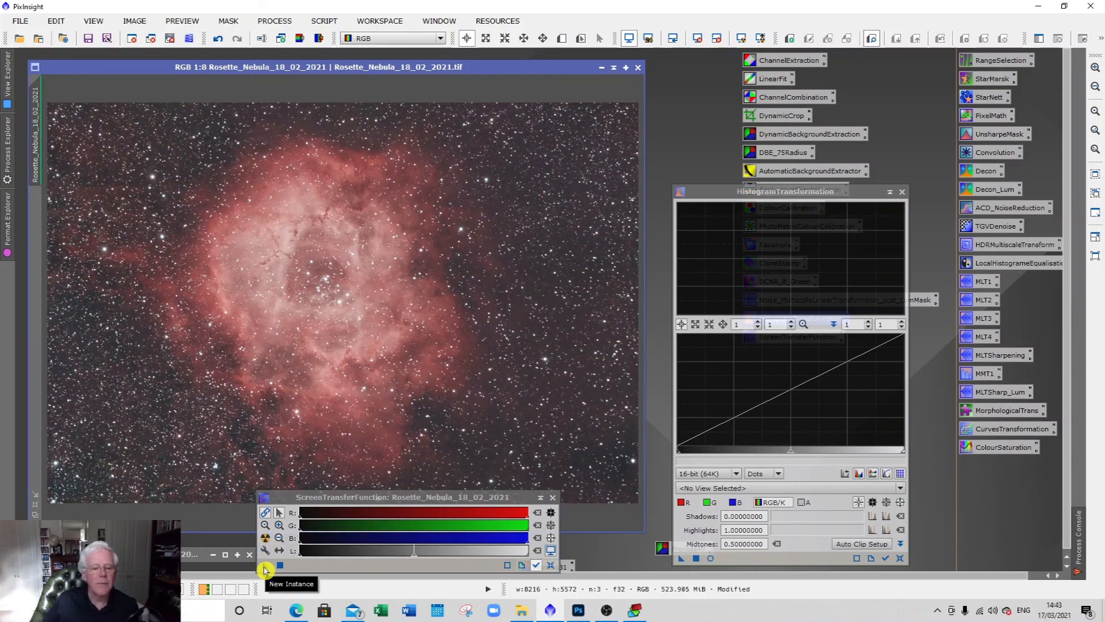
Transfer the automatic screen stretch to HistogramTransformation, reset the screen stretch, and apply the histogram stretch to the Rosette image.
drag(265, 570, 736, 561)
click(280, 512)
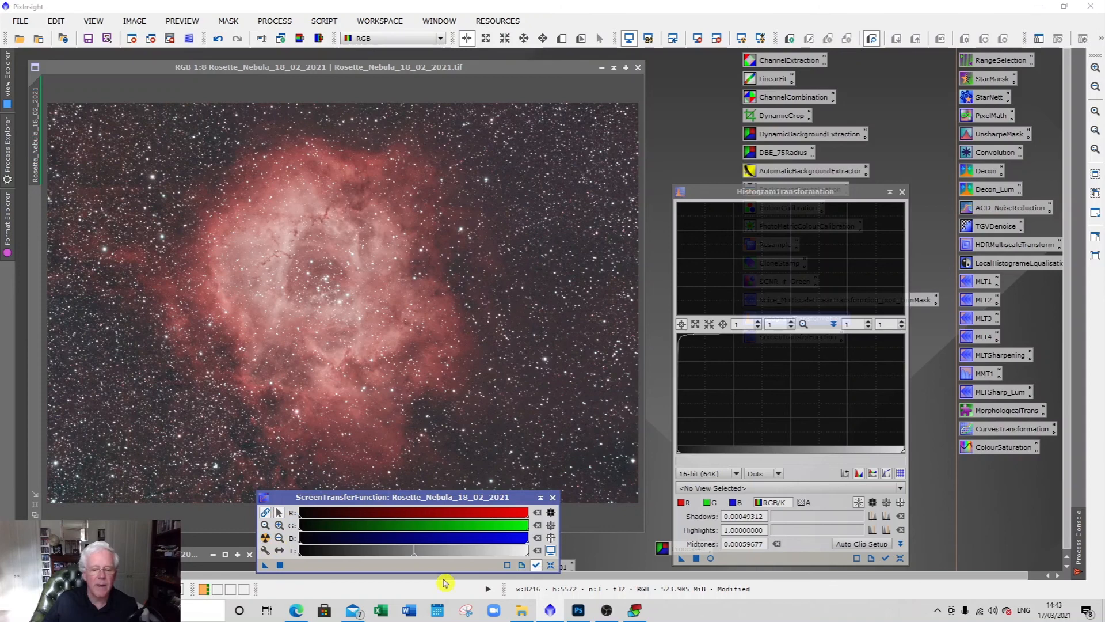
click(550, 566)
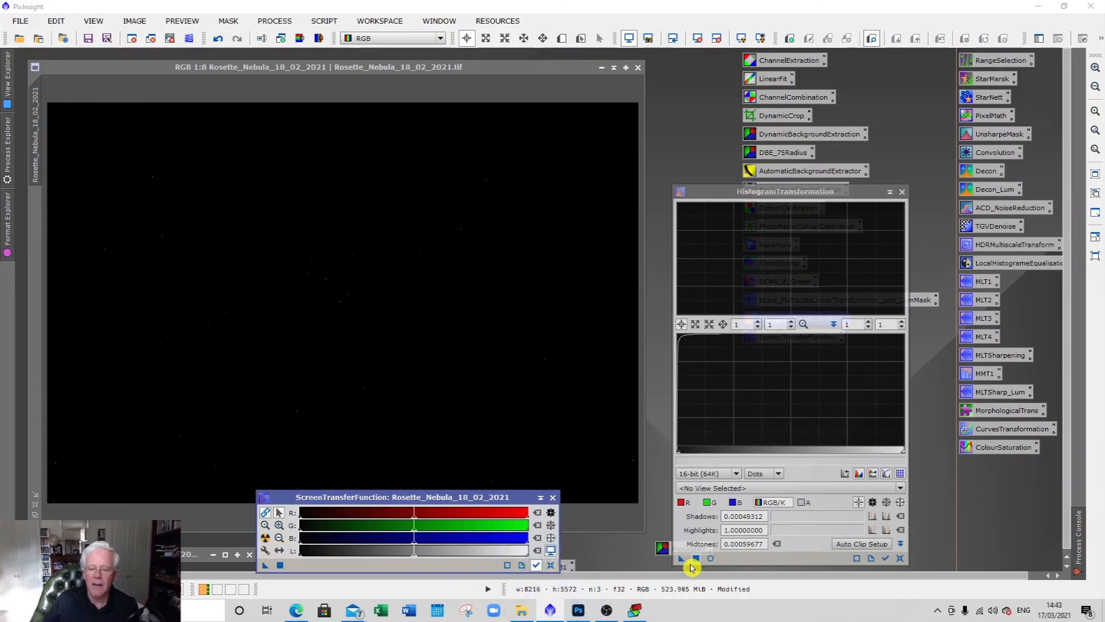
drag(681, 558, 572, 438)
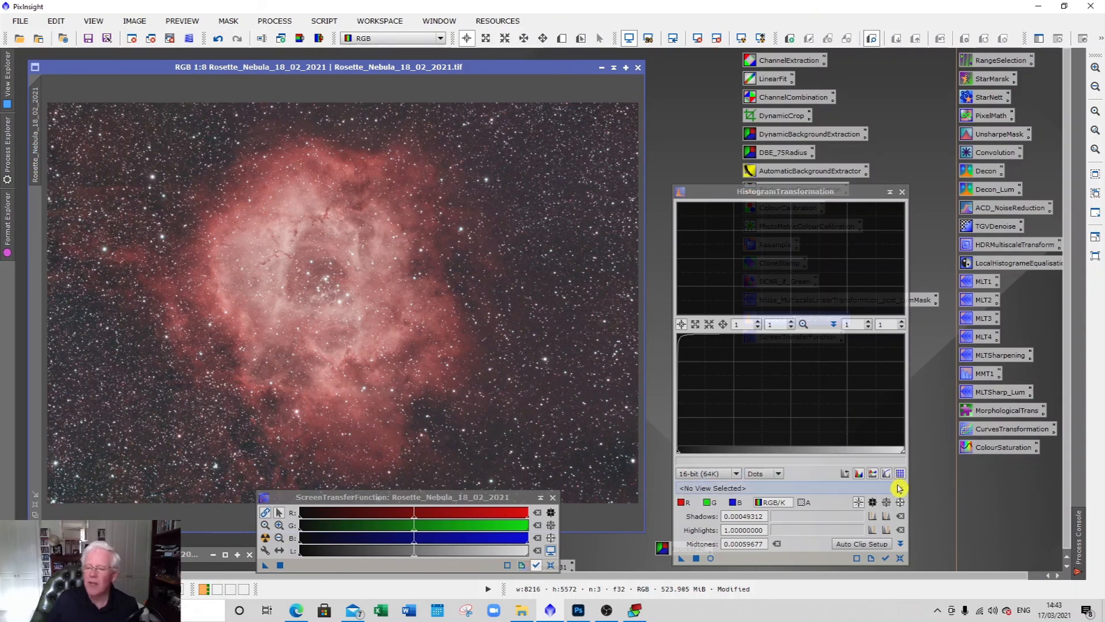
Reset HistogramTransformation to its defaults and choose Rosette_Nebula_18_02_2021 as its target view.
click(900, 557)
click(901, 487)
click(903, 501)
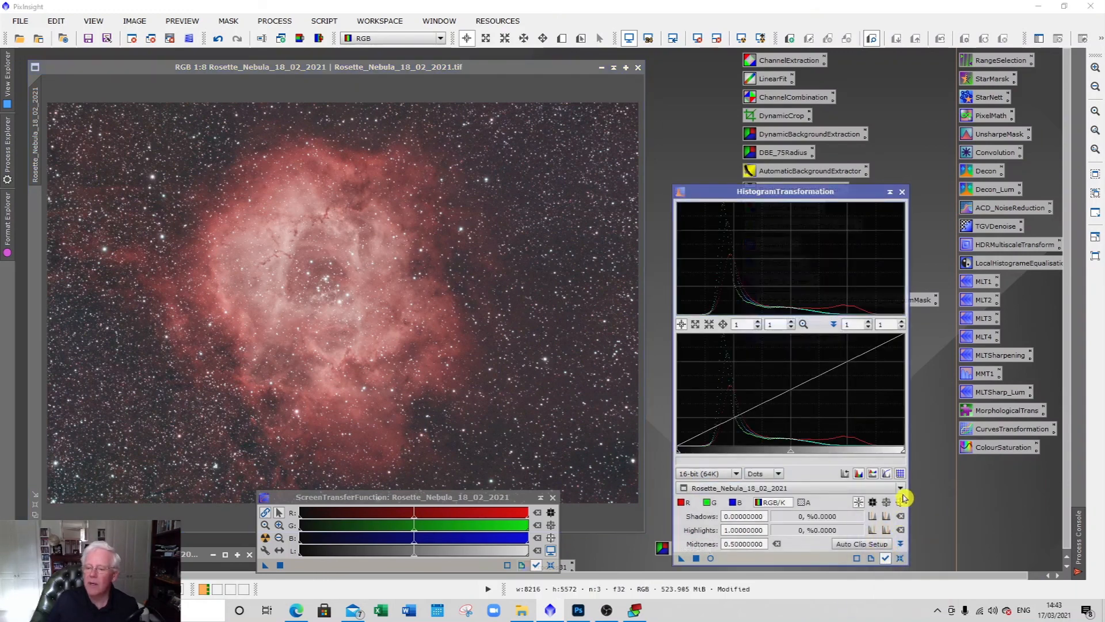
click(902, 490)
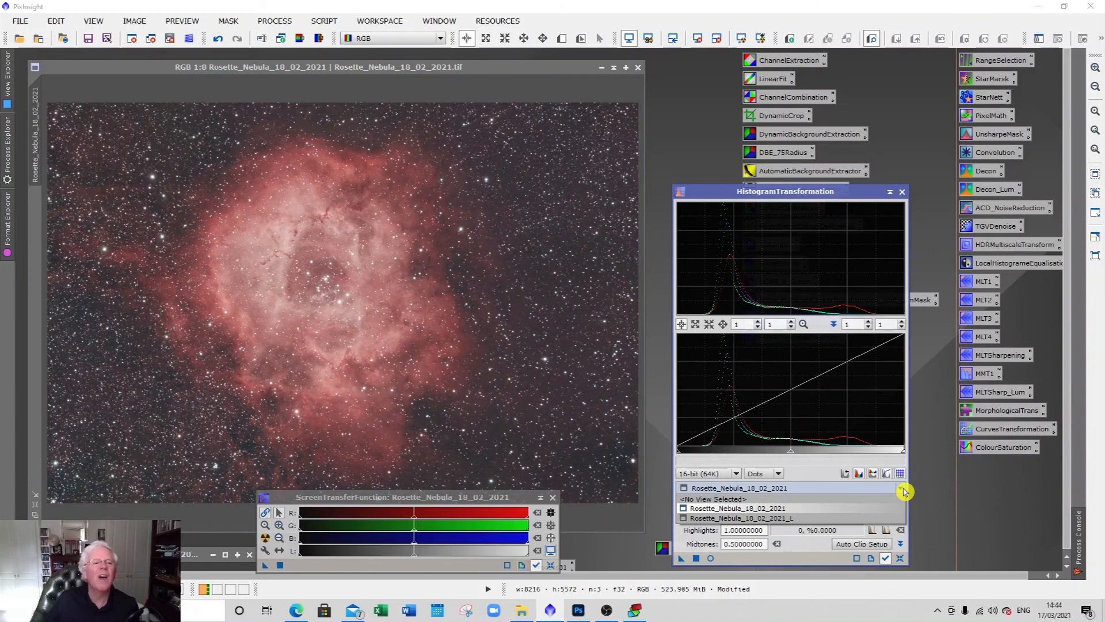
click(846, 508)
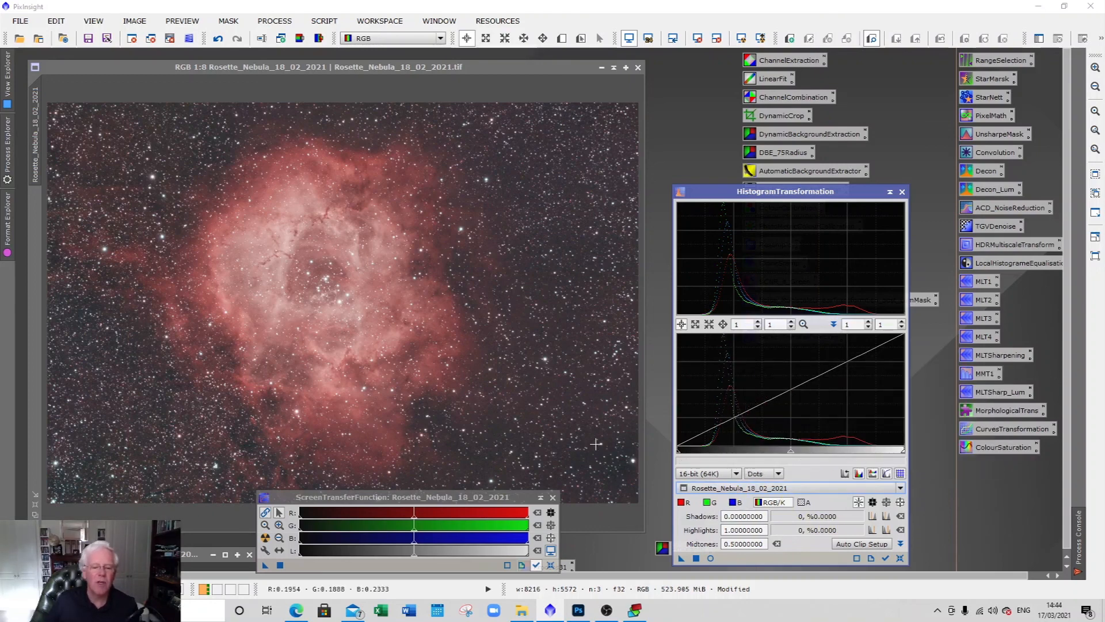
Undo the histogram stretch applied to the Rosette image and close ScreenTransferFunction.
click(217, 44)
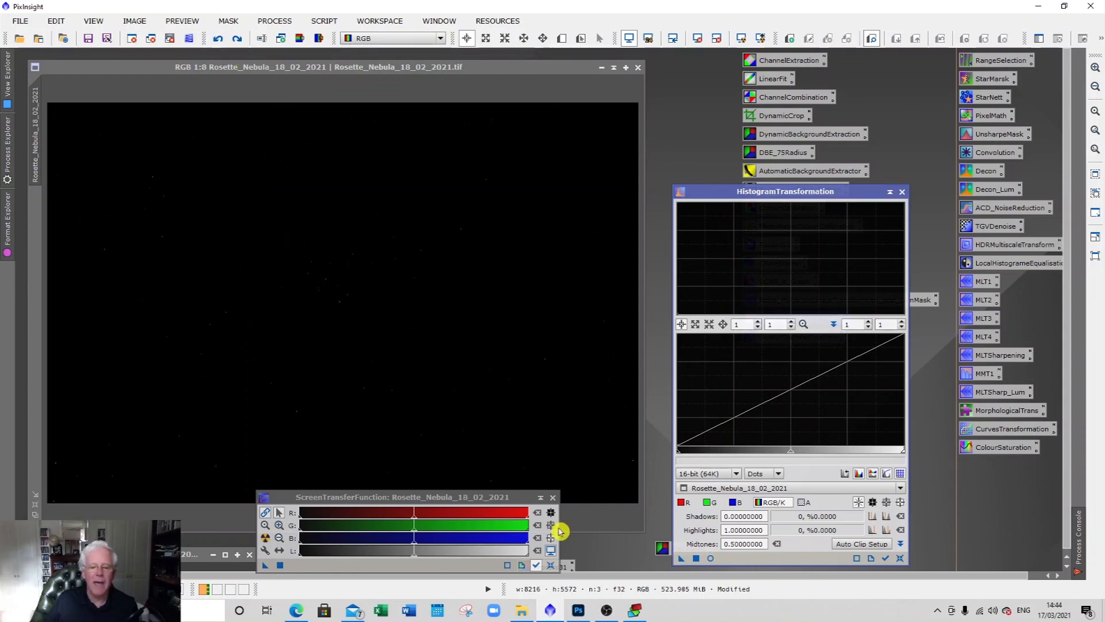
click(553, 498)
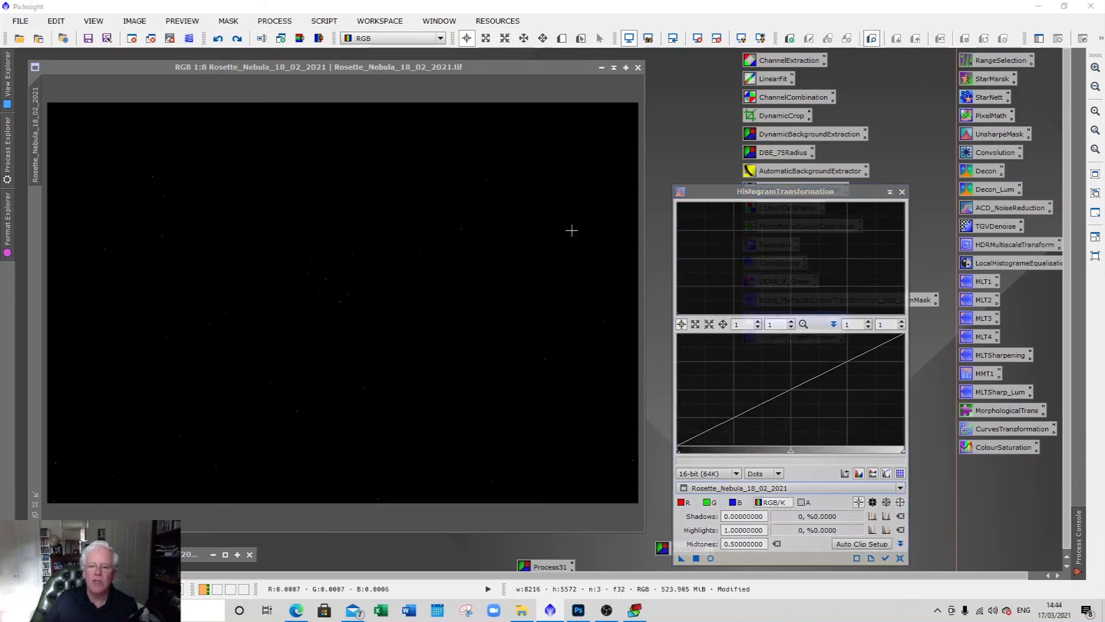
Start a real-time preview of HistogramTransformation and lower the RGB/K midtones to about 0.0033 for an initial manual stretch.
click(702, 194)
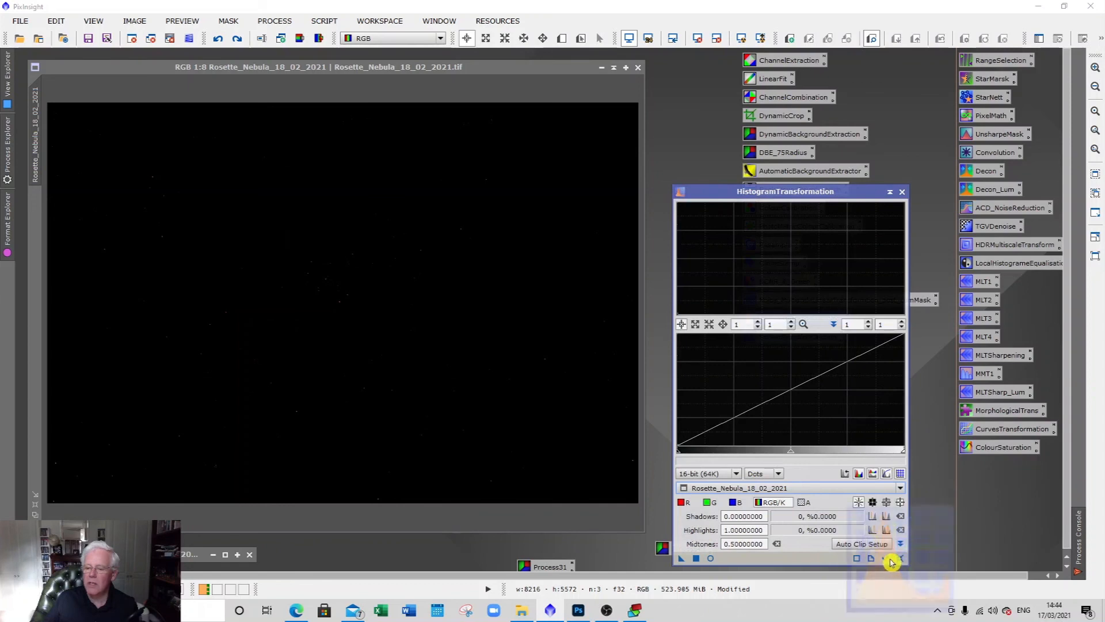
click(710, 561)
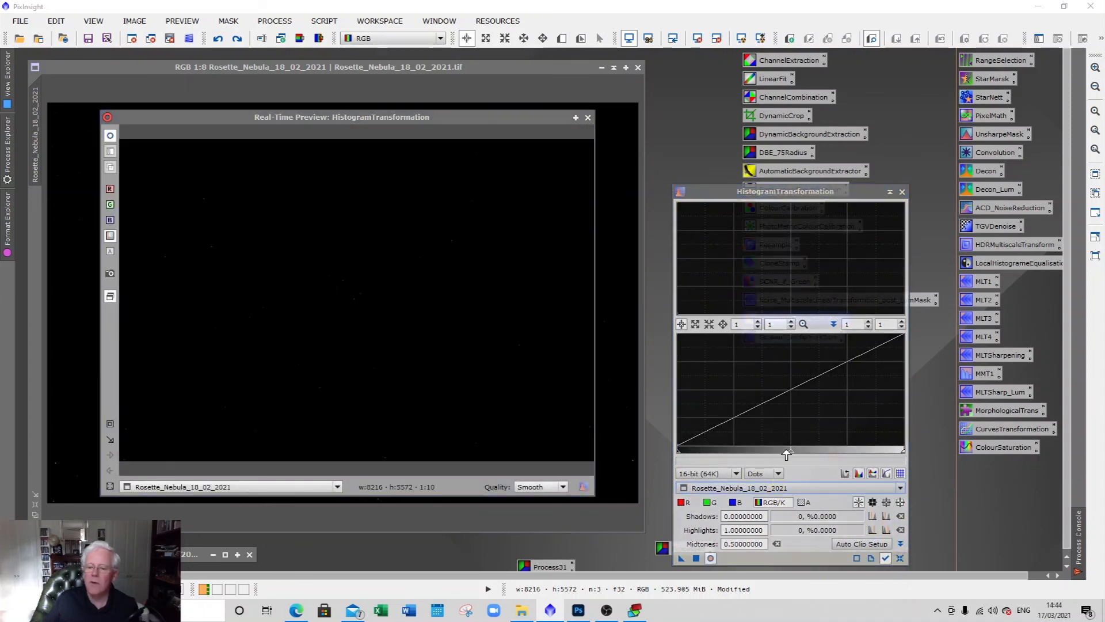
drag(791, 455, 679, 458)
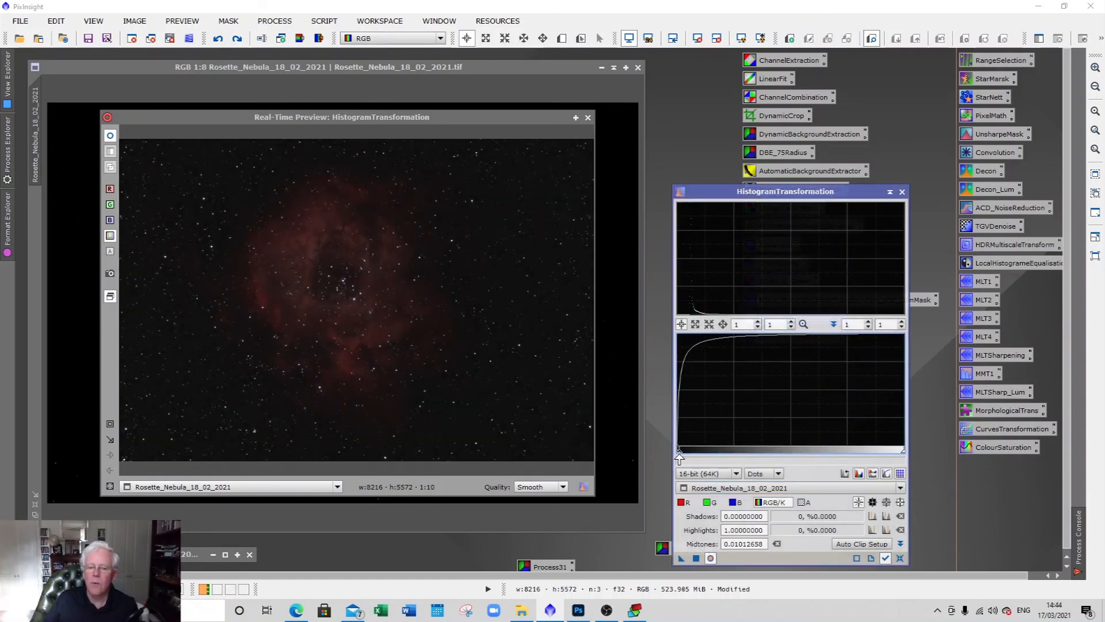
scroll(750, 375, up, 5)
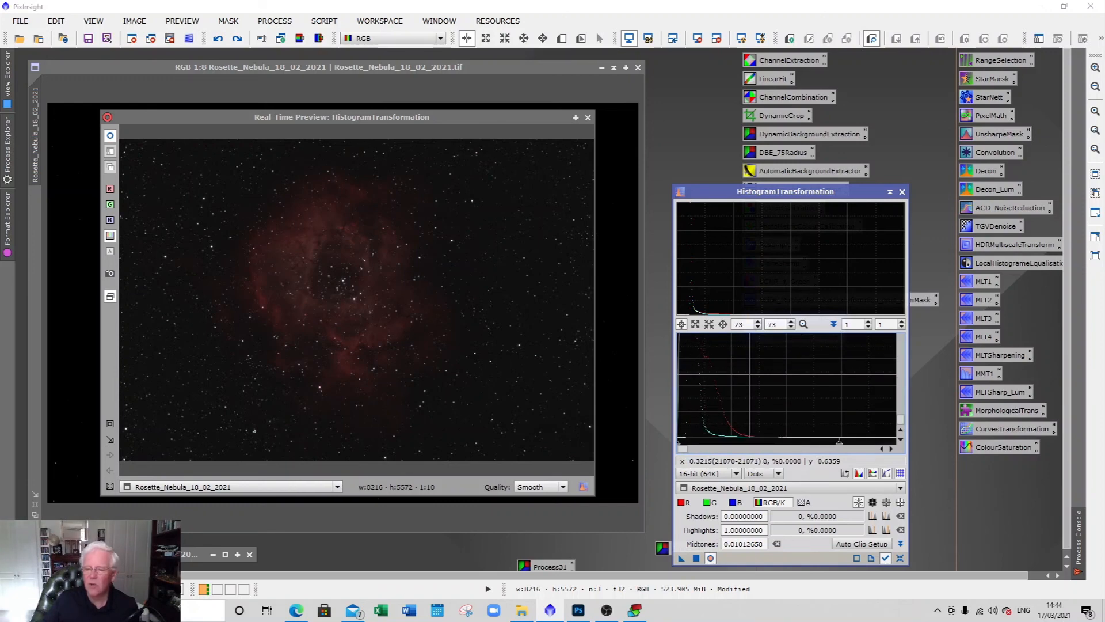
scroll(750, 375, up, 1)
drag(838, 445, 734, 445)
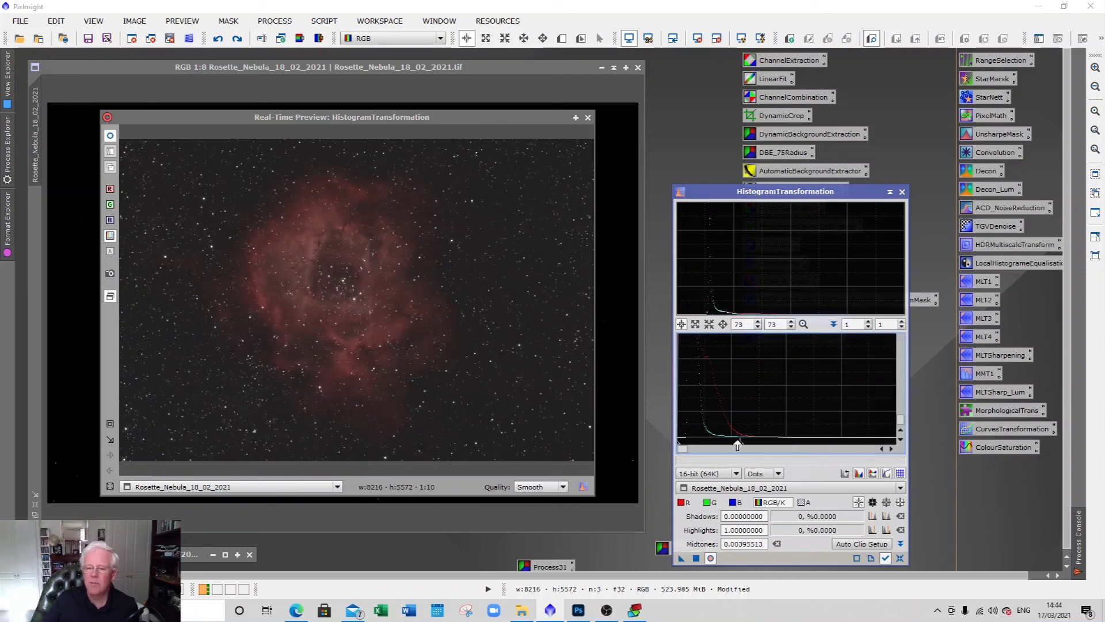
Raise the RGB/K shadows point to 0.00019920, just short of where the image's histogram data begins.
scroll(772, 435, up, 1)
scroll(772, 388, up, 7)
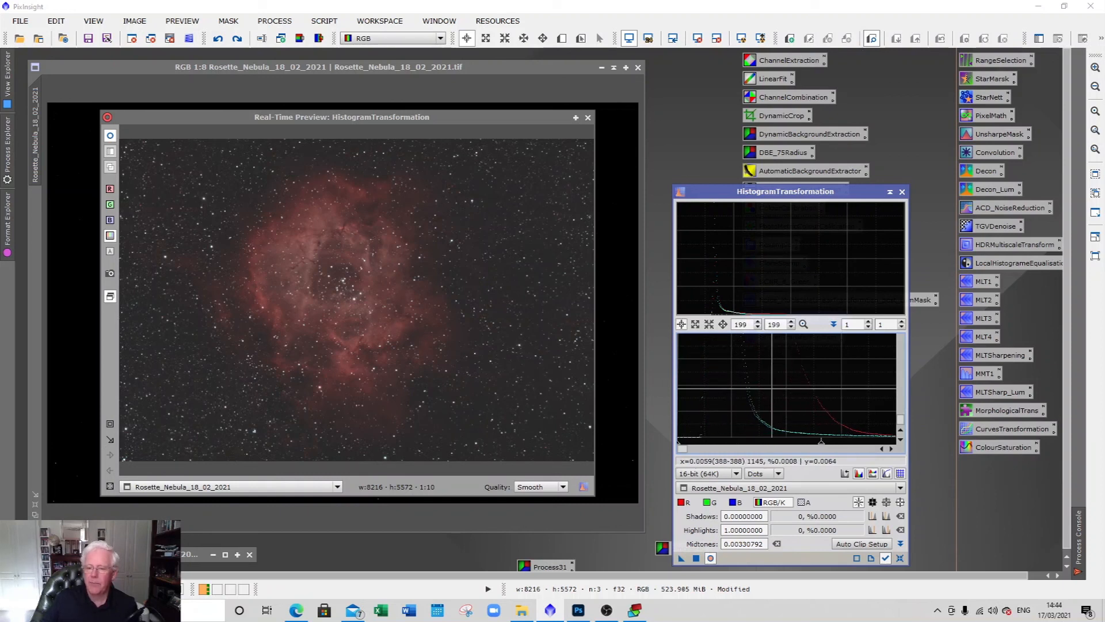
scroll(731, 392, up, 4)
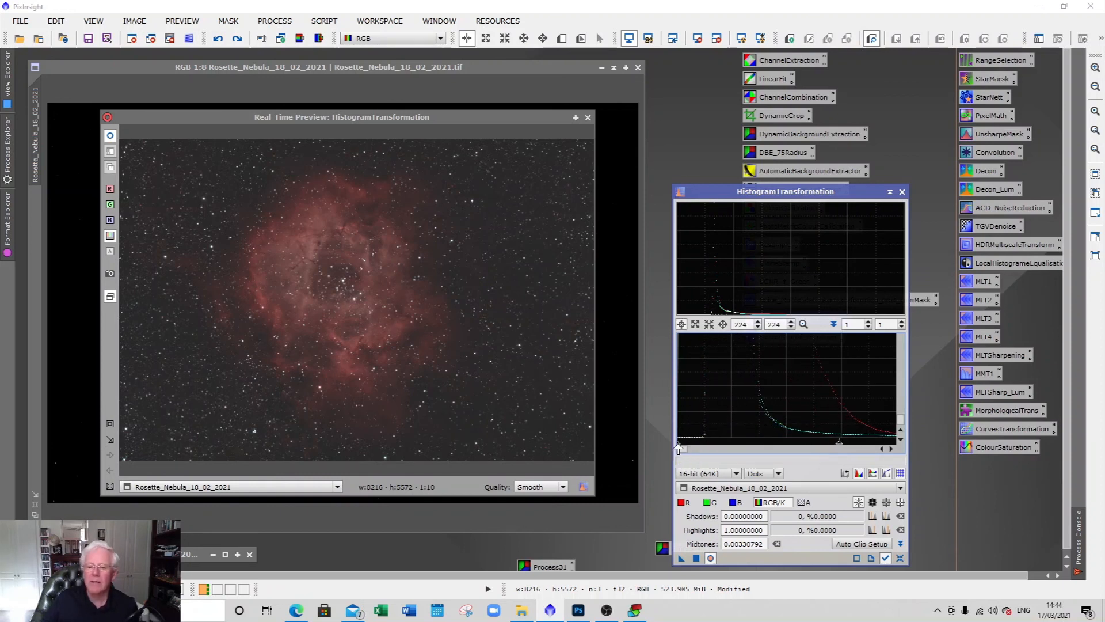
mouse_move(678, 446)
mouse_down()
mouse_move(709, 446)
mouse_move(687, 446)
mouse_up()
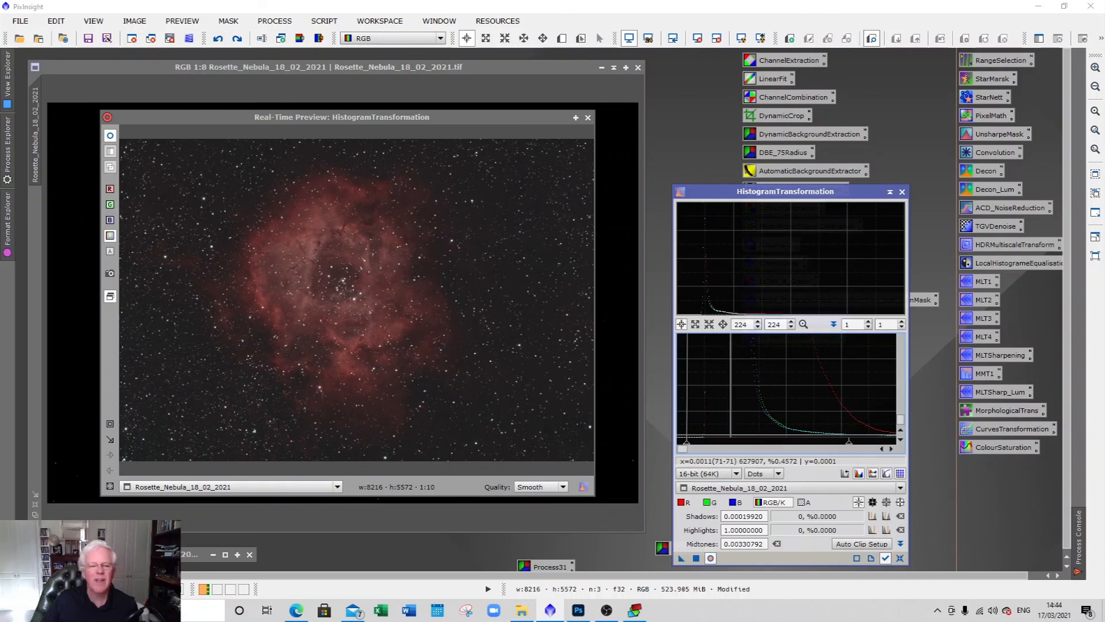
Lower the RGB/K midtones further to 0.00138293 to brighten the nebula in the real-time preview.
drag(848, 443, 764, 444)
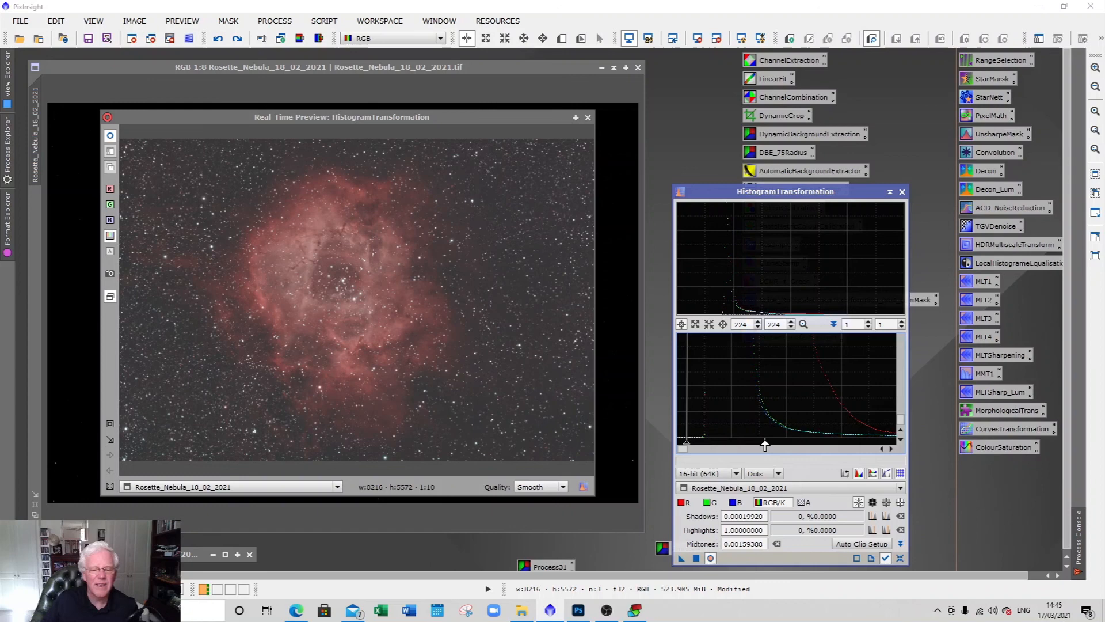
drag(770, 444, 757, 446)
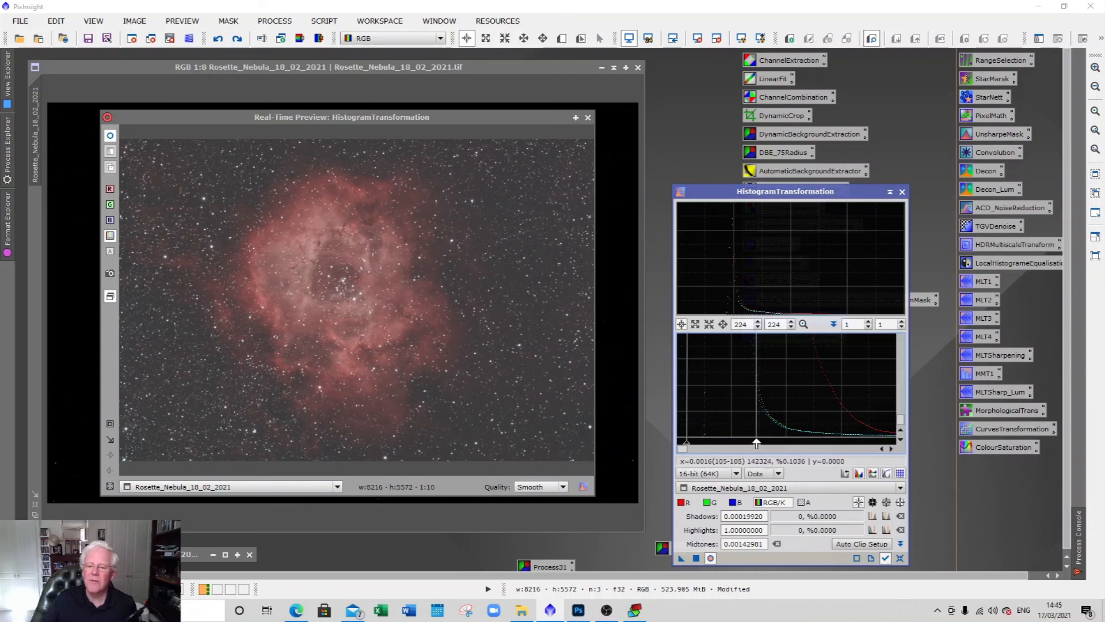
drag(756, 444, 754, 444)
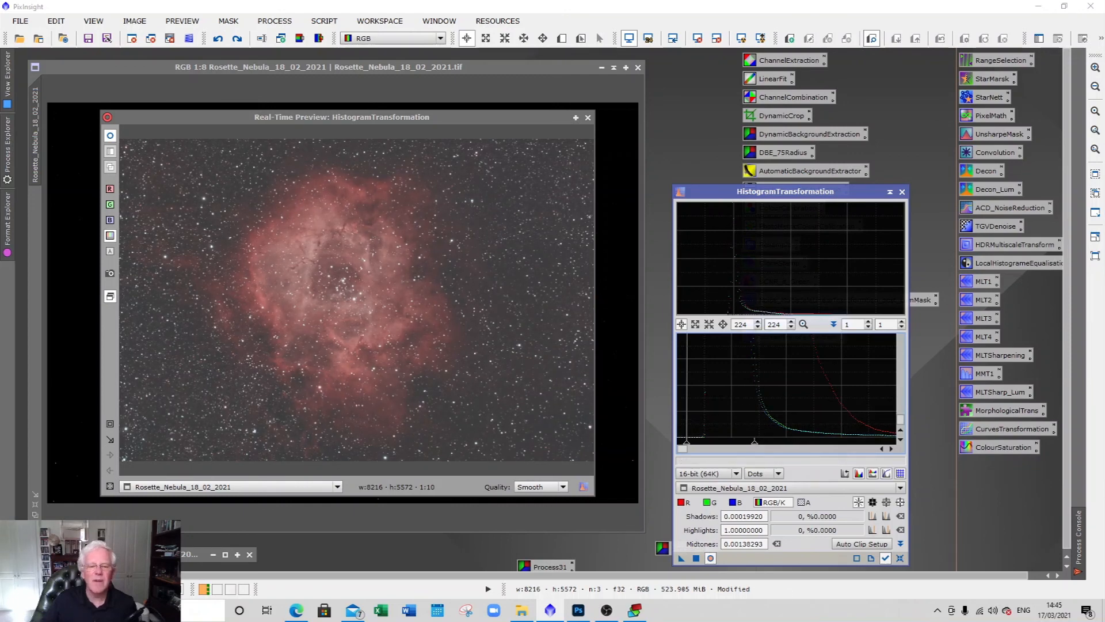
Close the real-time preview, apply the manual histogram stretch to the Rosette image, and close HistogramTransformation.
click(588, 117)
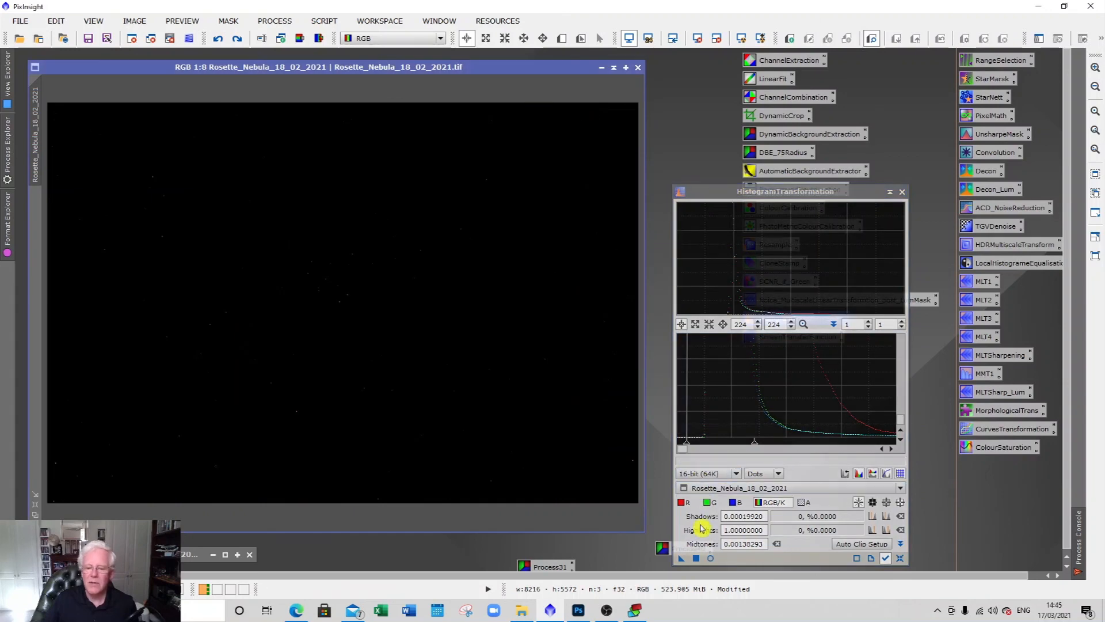
click(697, 558)
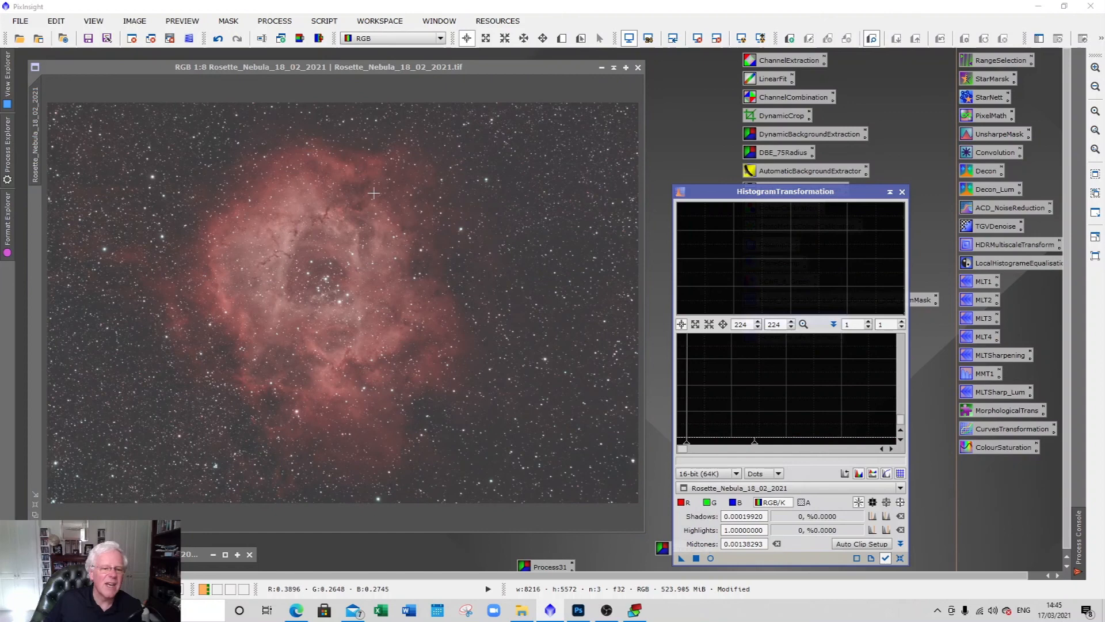
click(901, 192)
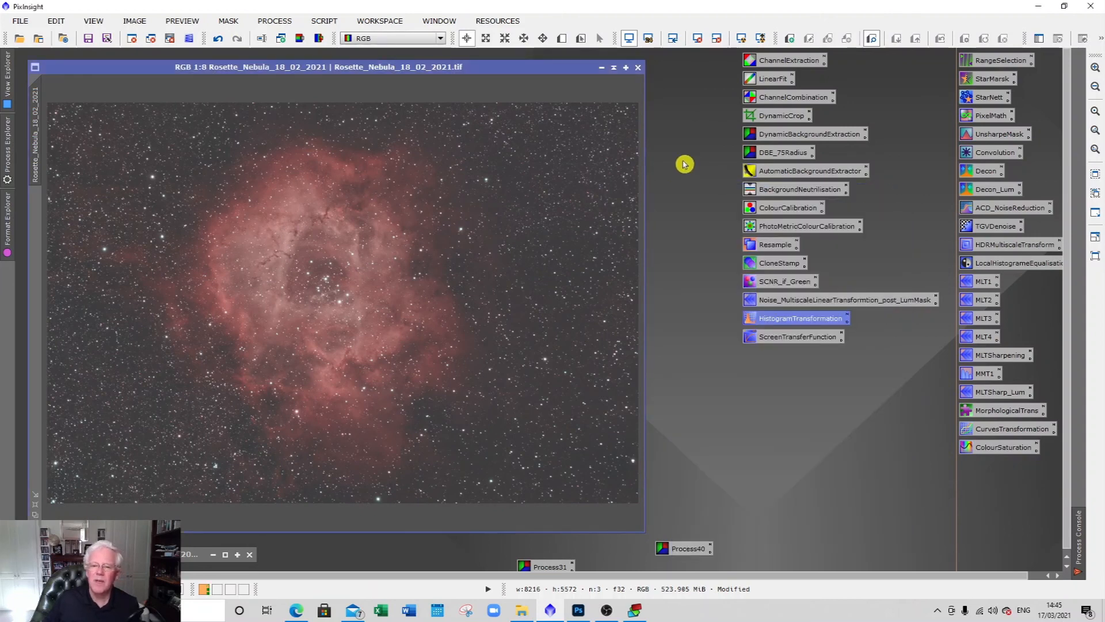